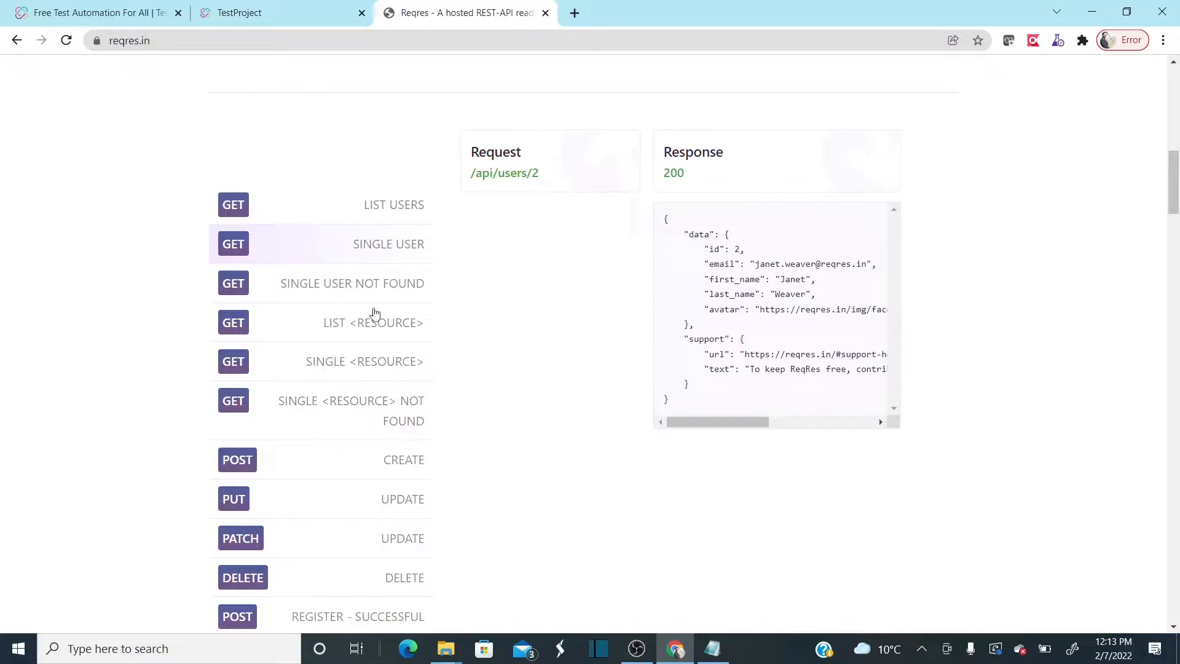
Open the sample List Users GET request and examine its response status code and the returned user records.
left_click(312, 213)
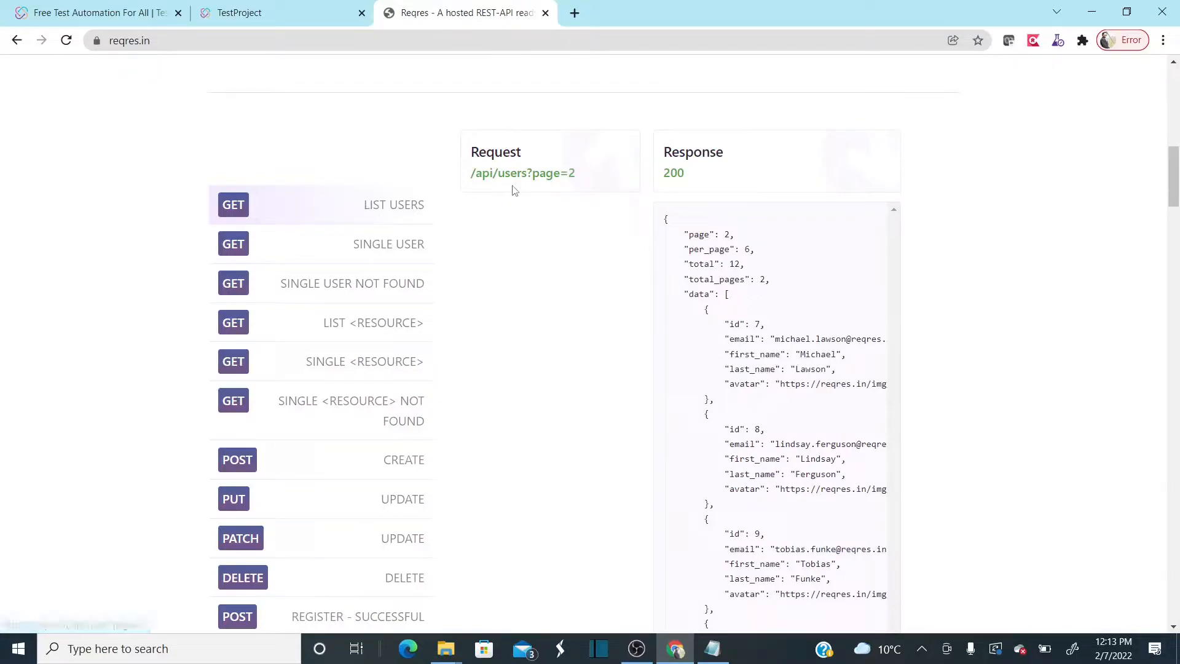
double_click(666, 172)
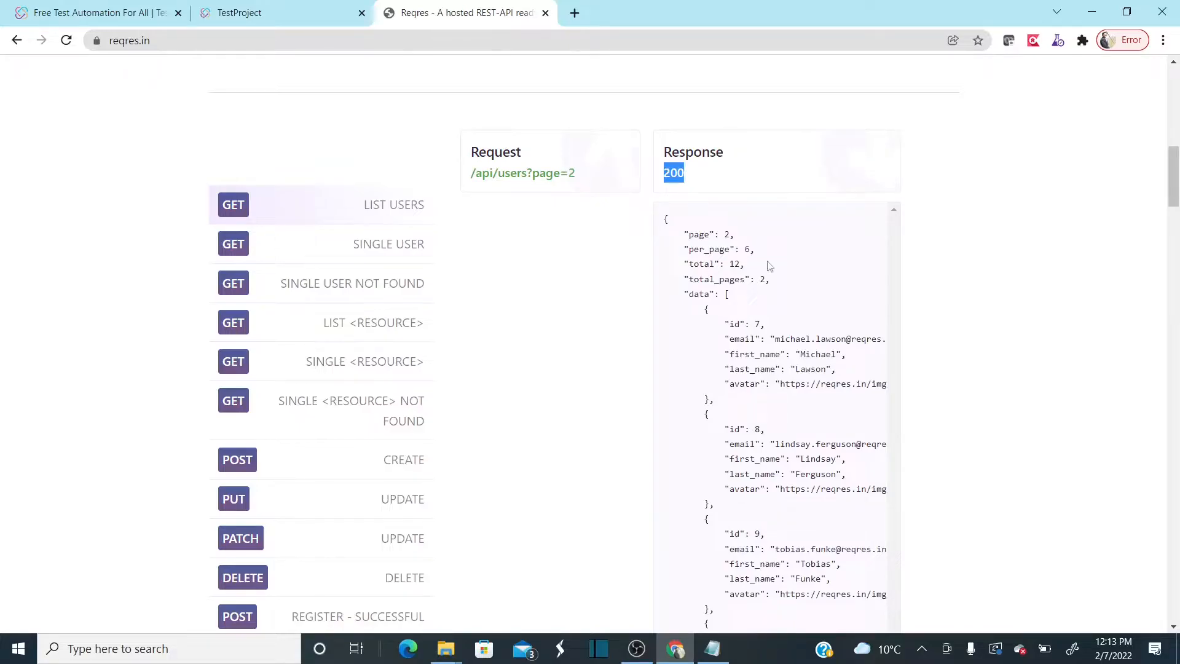
triple_click(734, 324)
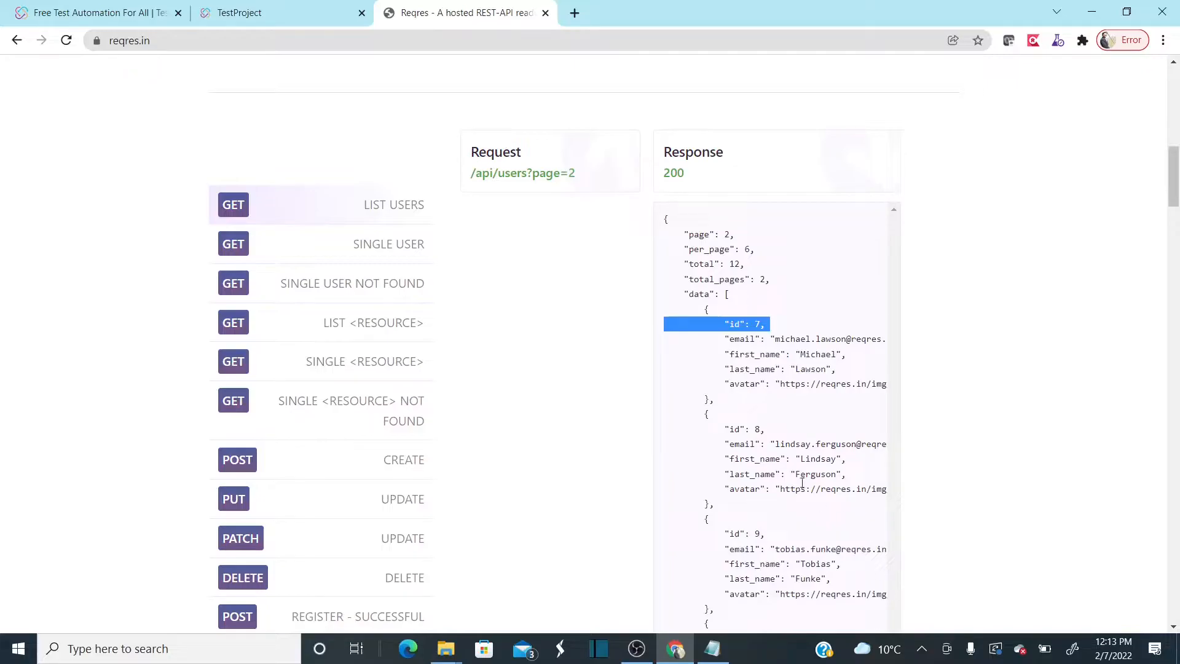
left_click(794, 485)
scroll(795, 486, "down", 1)
scroll(795, 486, "down", 2)
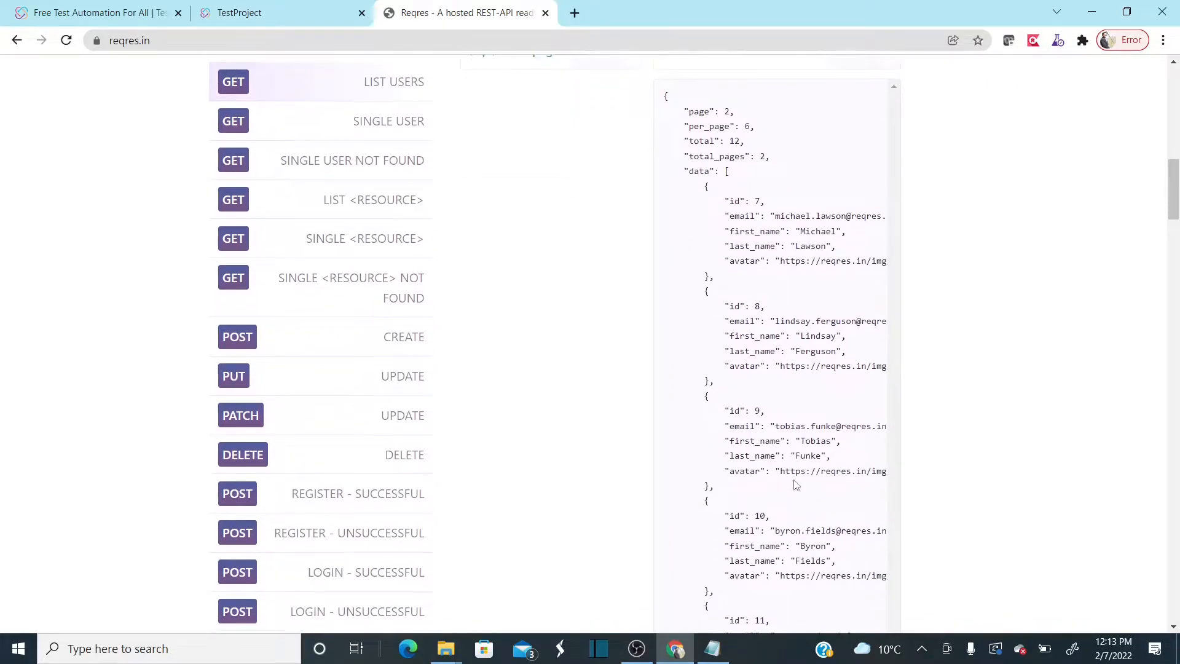
scroll(795, 480, "up", 5)
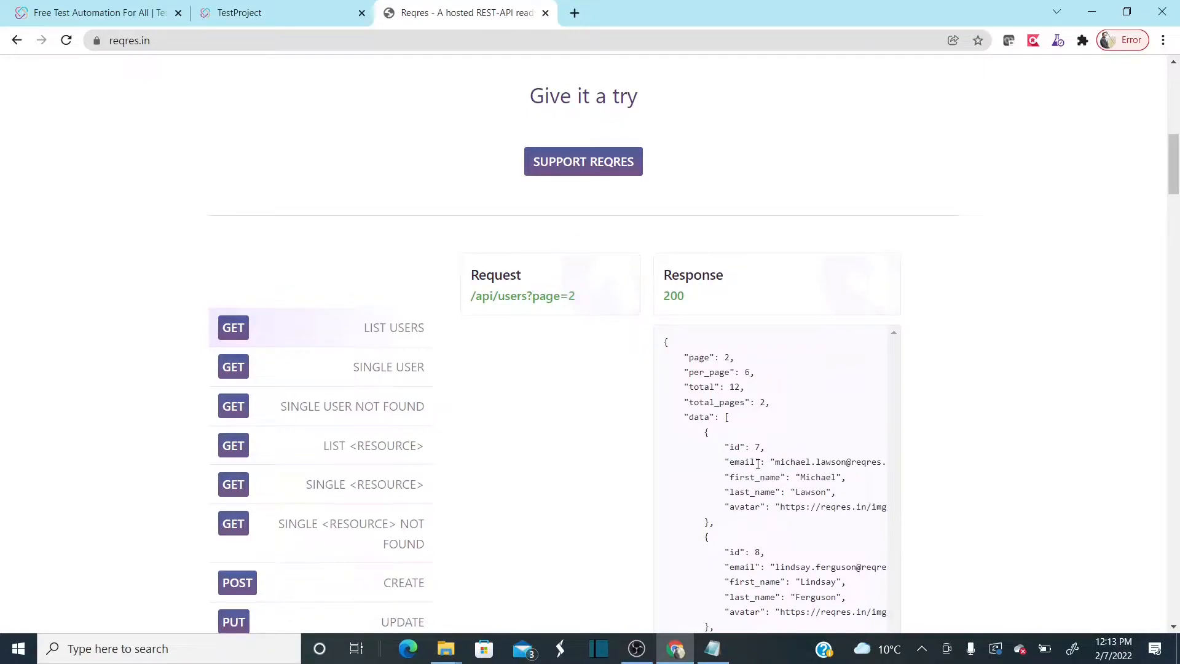
Examine the first user record in the List Users response, including its id, email, first name, last name and avatar fields.
left_click_drag(732, 451, 863, 522)
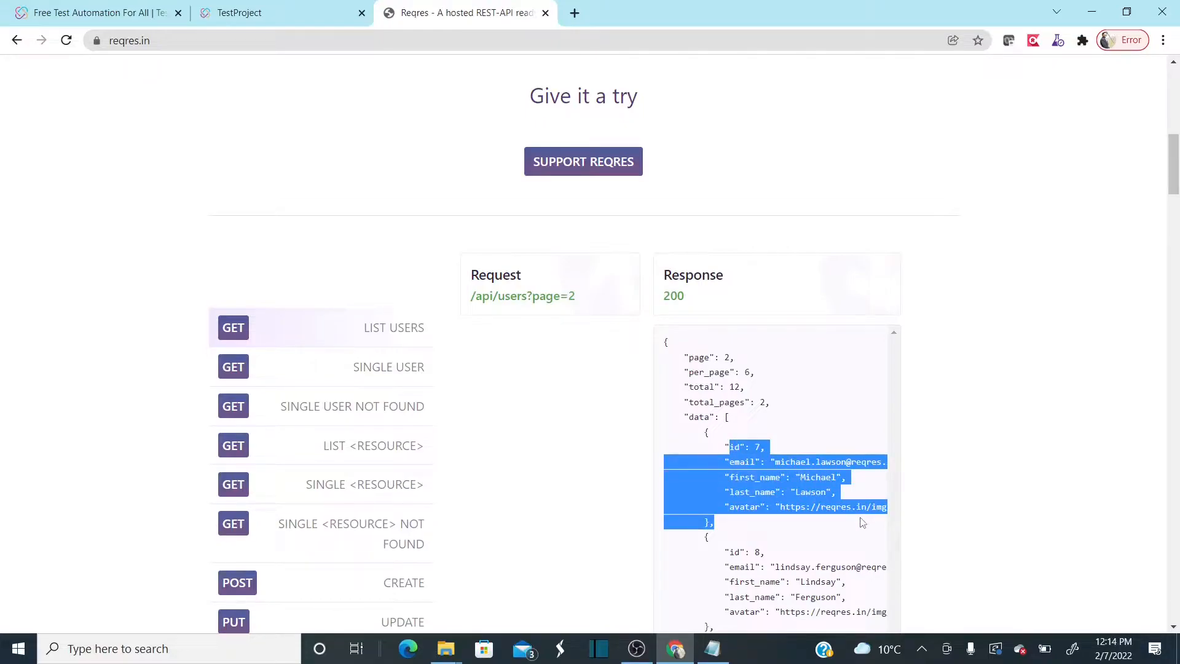
left_click(725, 432)
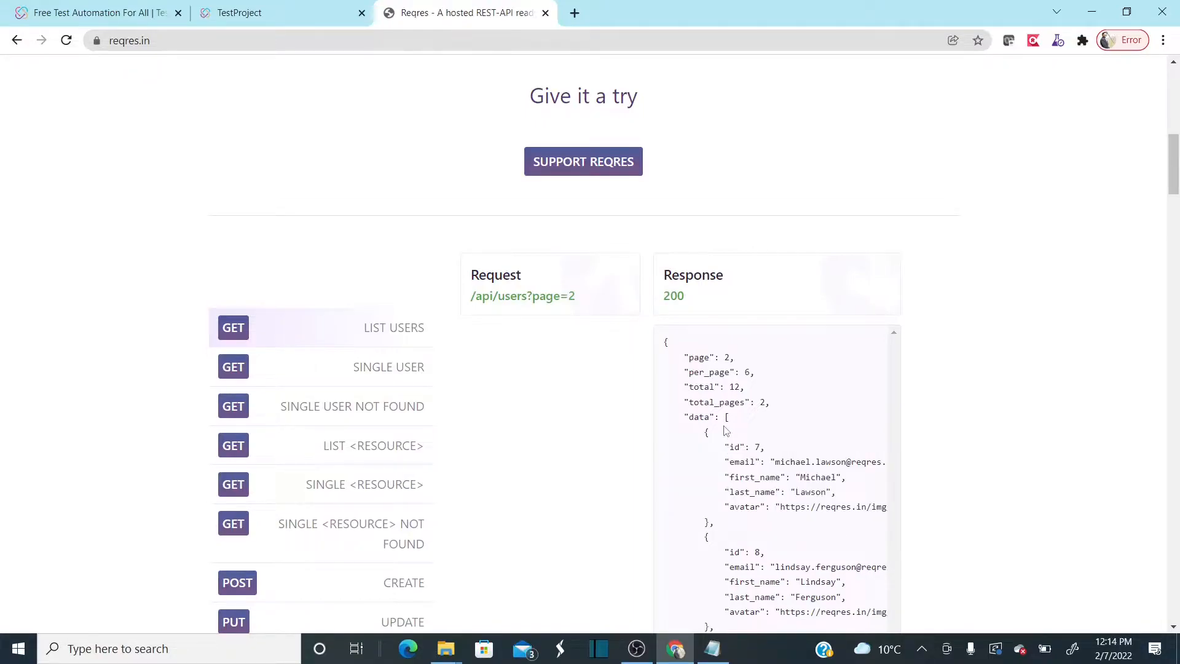
left_click_drag(707, 432, 766, 523)
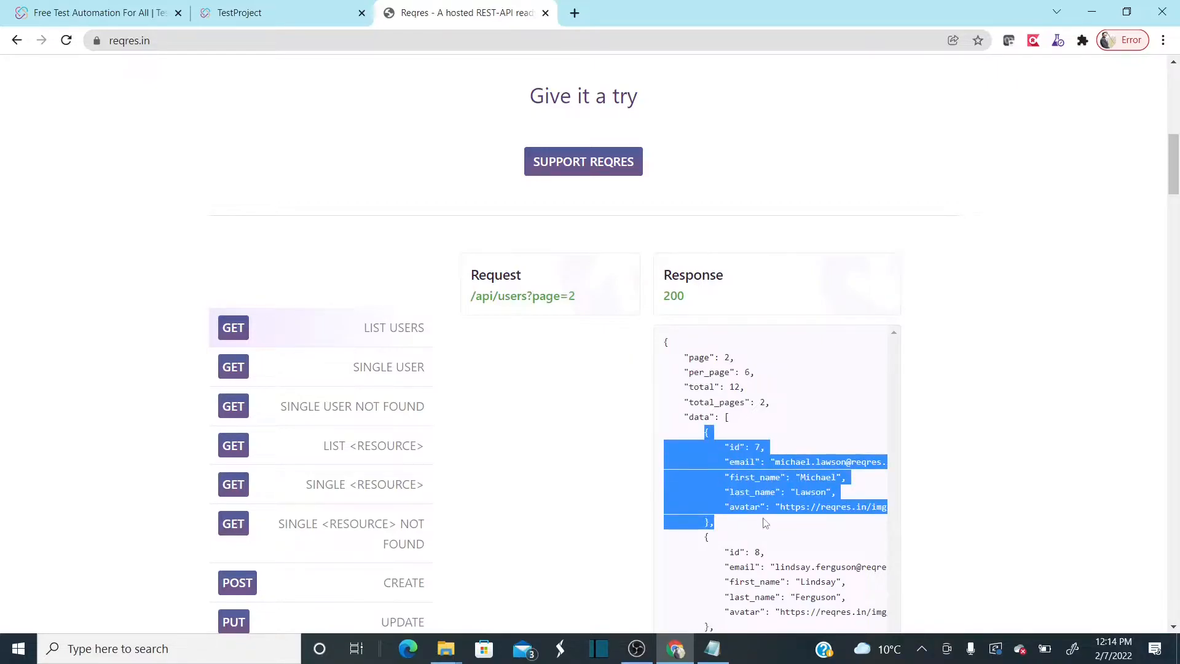
left_click(770, 456)
double_click(804, 477)
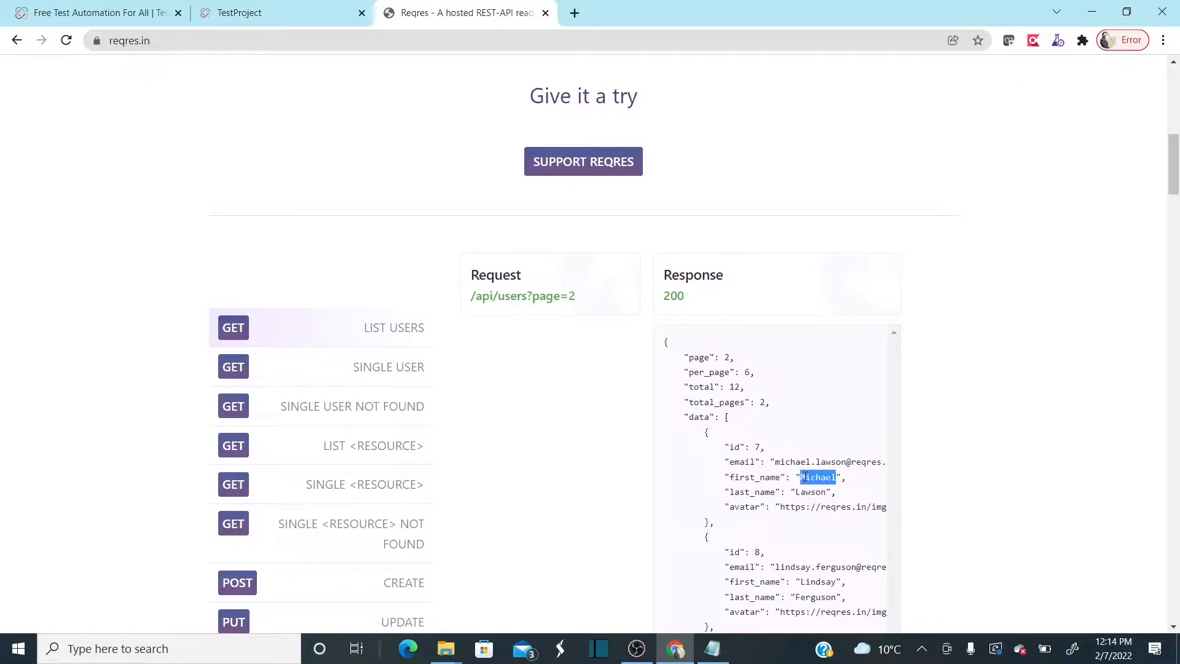
double_click(807, 491)
left_click_drag(726, 447, 816, 507)
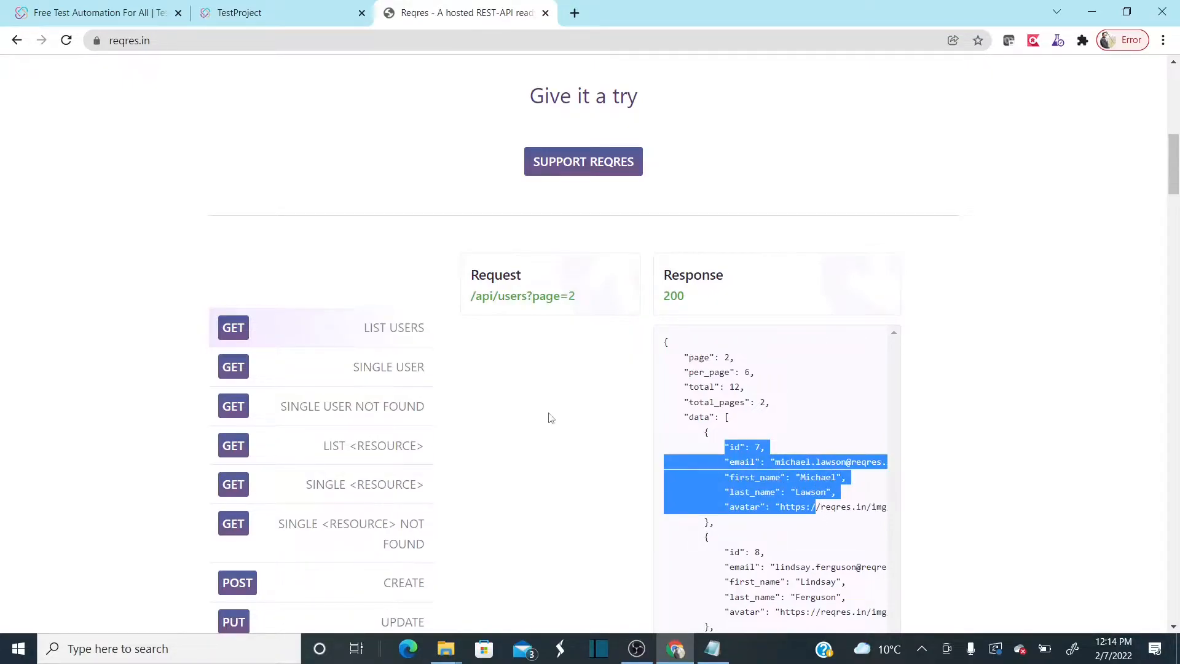
Switch between the Single User and List Users requests to compare their endpoints, user ids and returned user details.
left_click(369, 369)
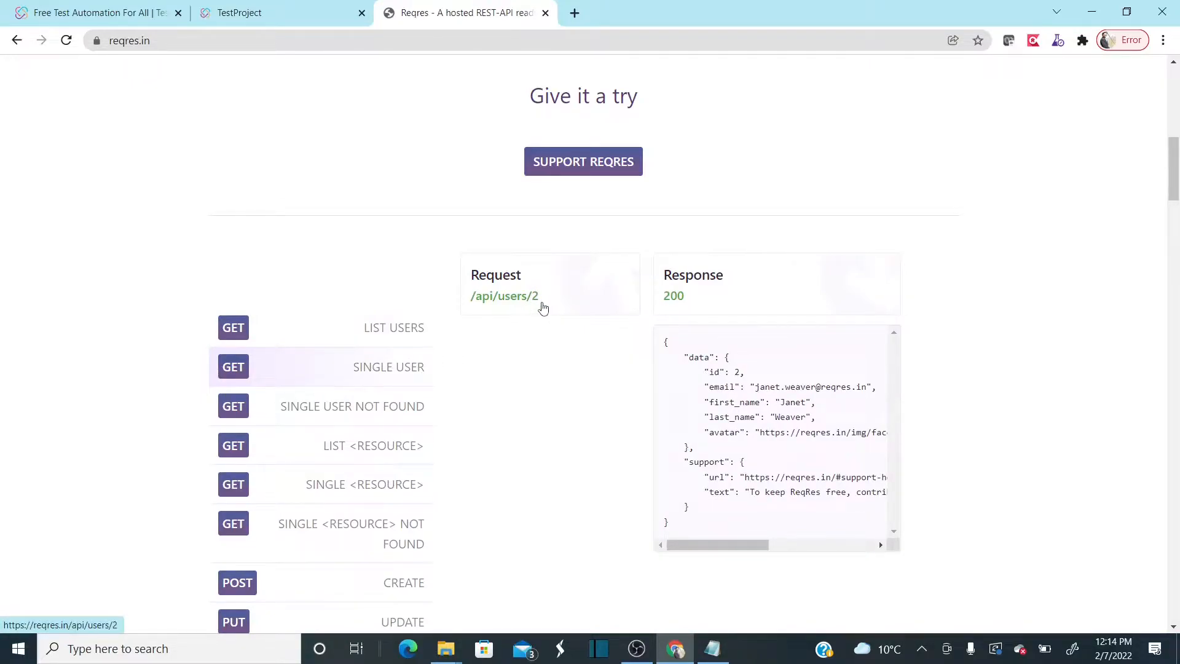
left_click(378, 327)
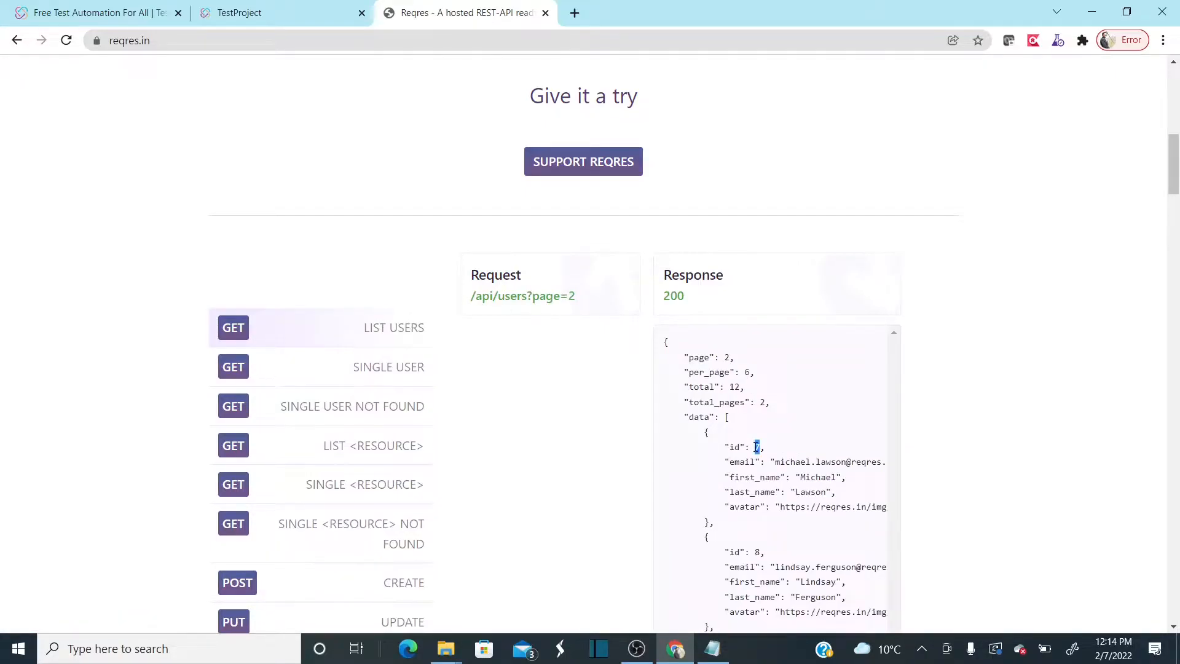
left_click(392, 375)
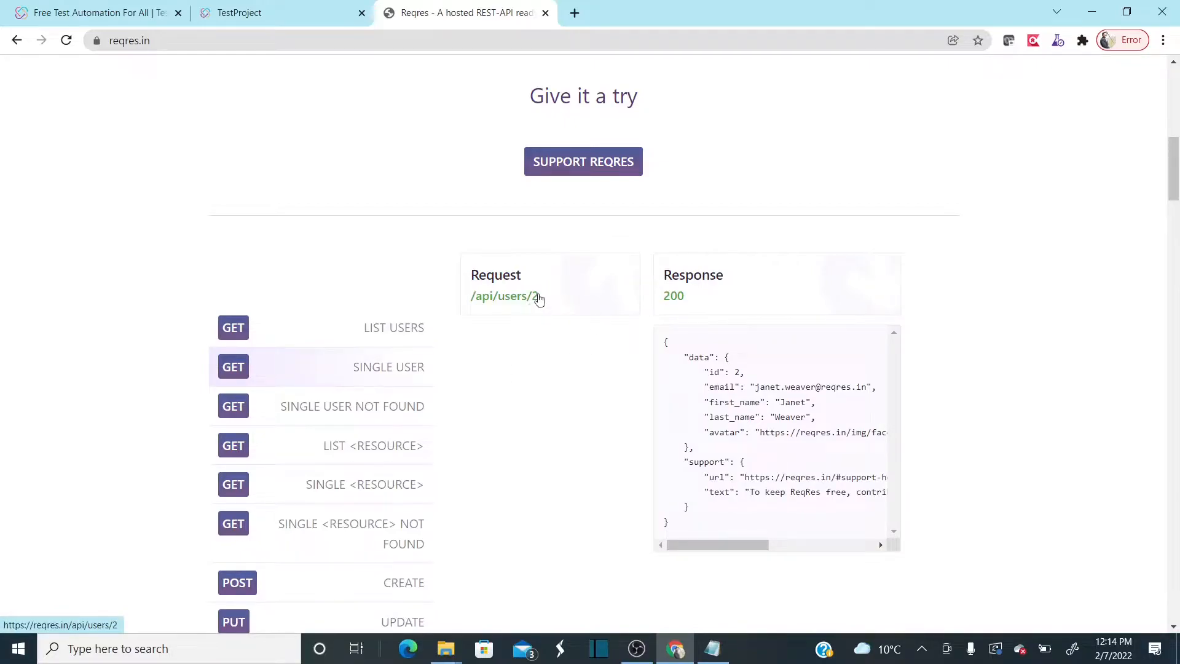
left_click_drag(709, 386, 851, 509)
left_click(393, 329)
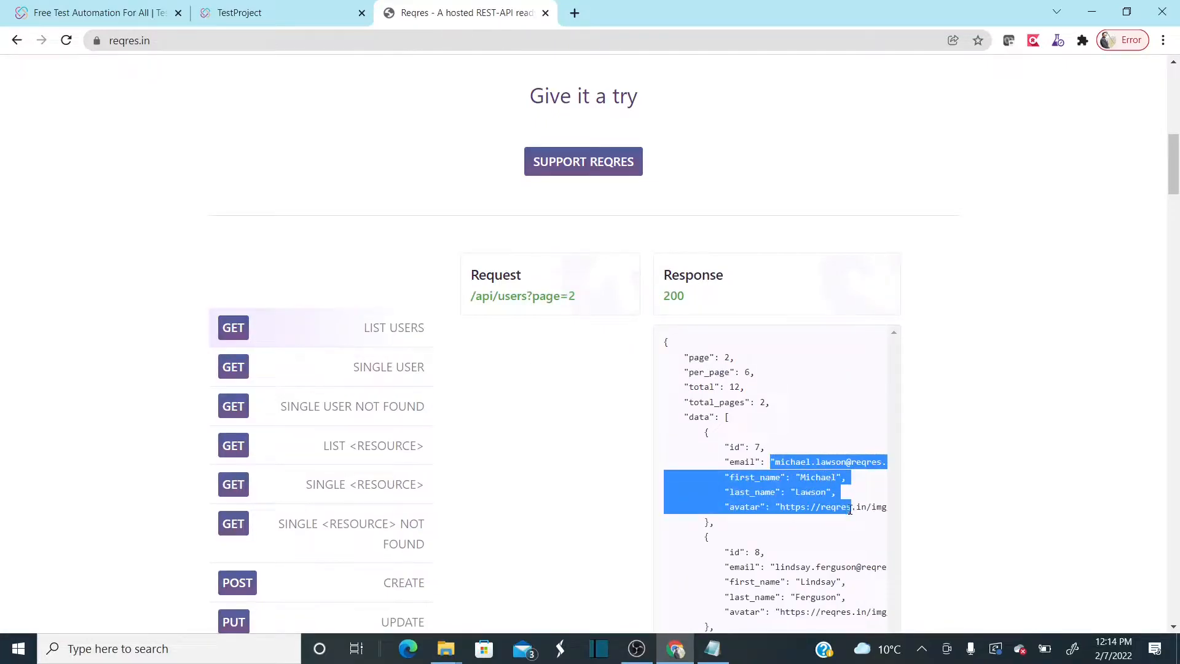
left_click(818, 488)
double_click(807, 490)
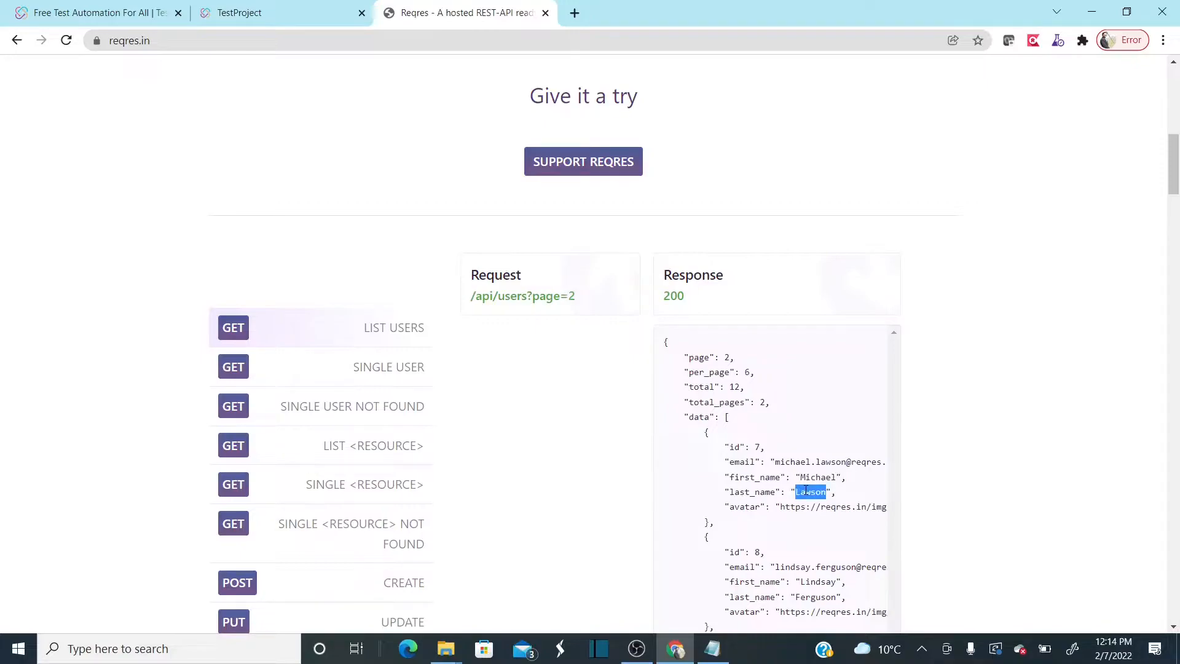
Compare the first_name and last_name fields returned by the List Users request with those of the Single User request.
left_click(384, 338)
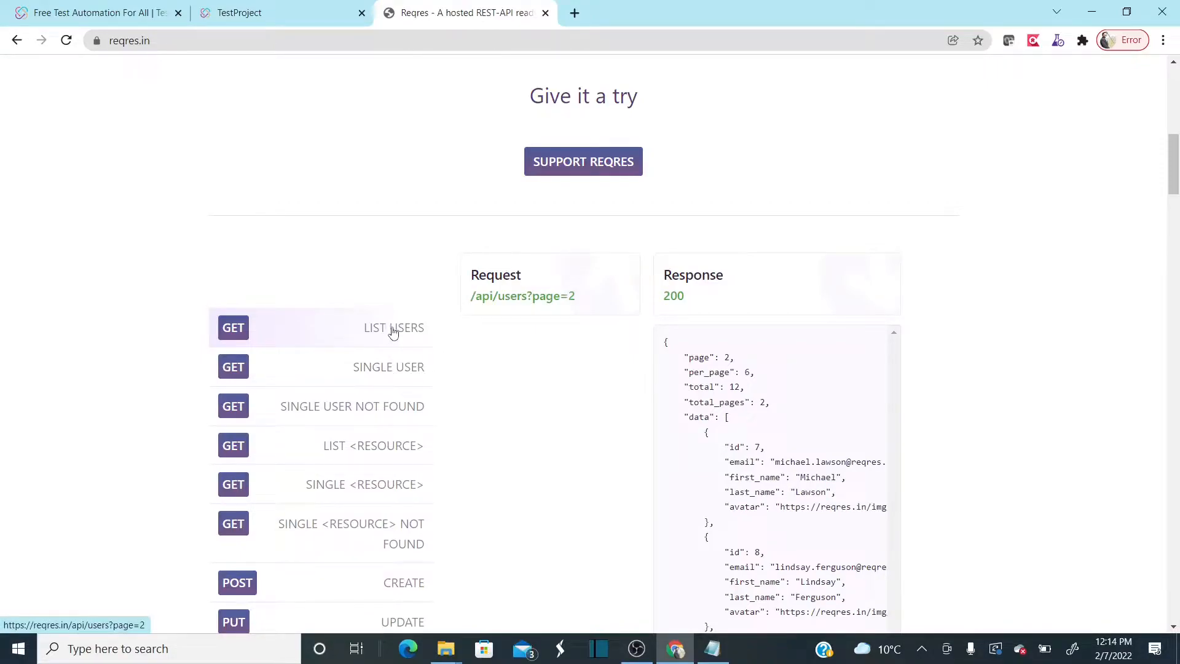
left_click_drag(733, 476, 832, 504)
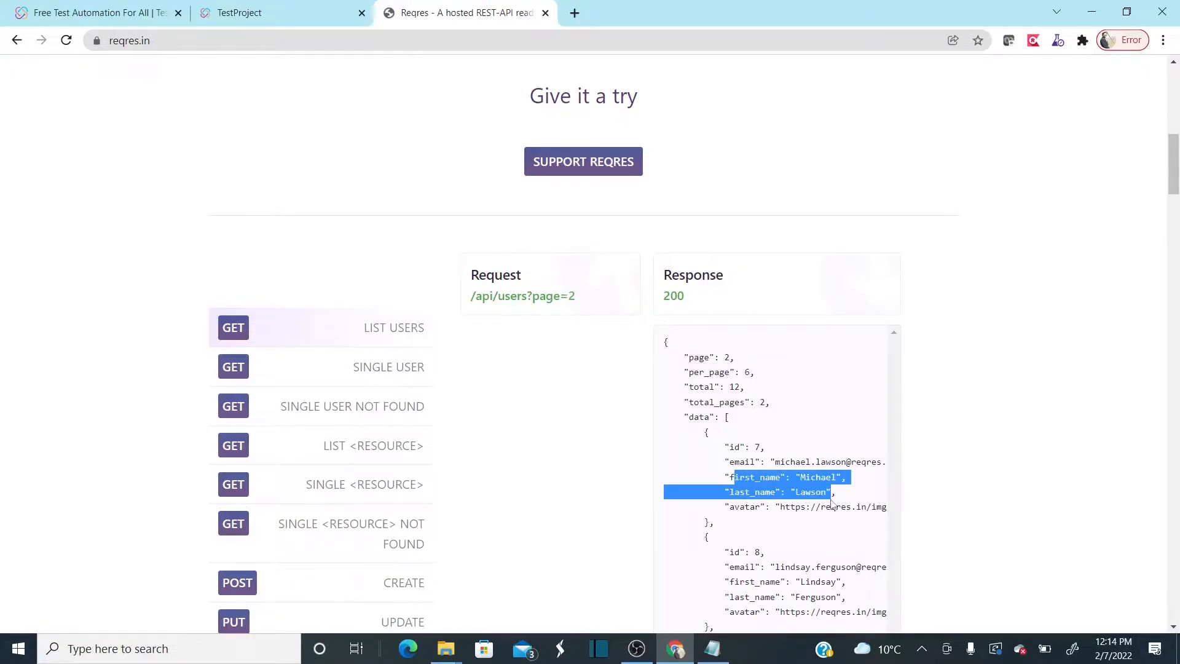
left_click(378, 380)
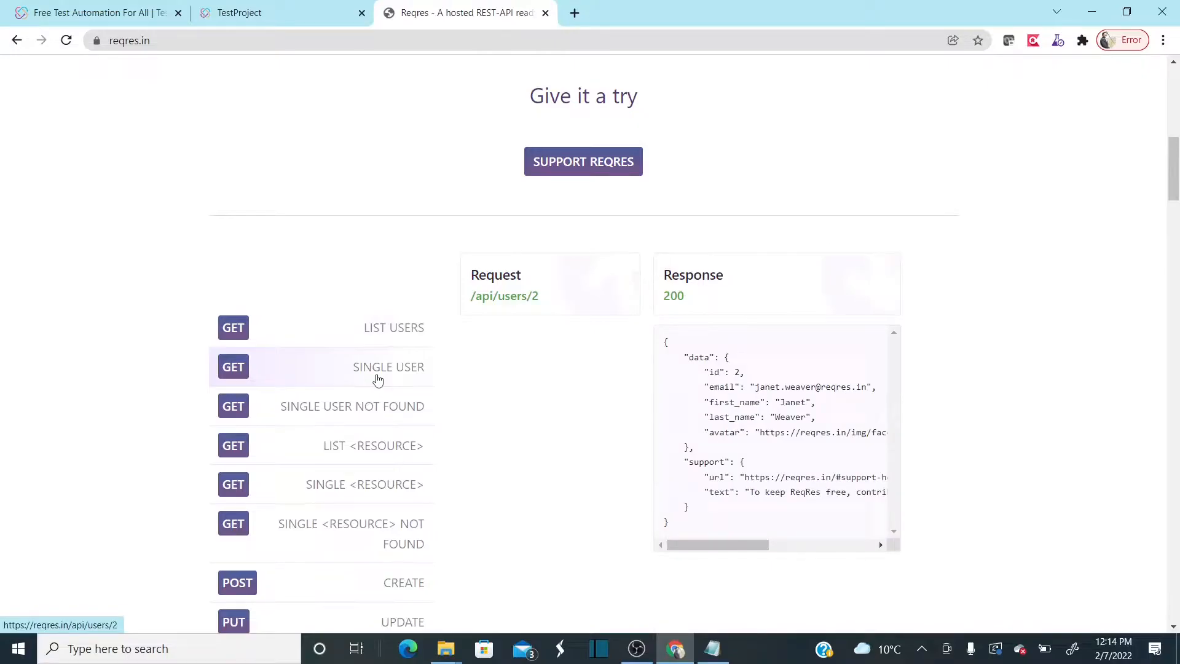
left_click_drag(704, 402, 825, 424)
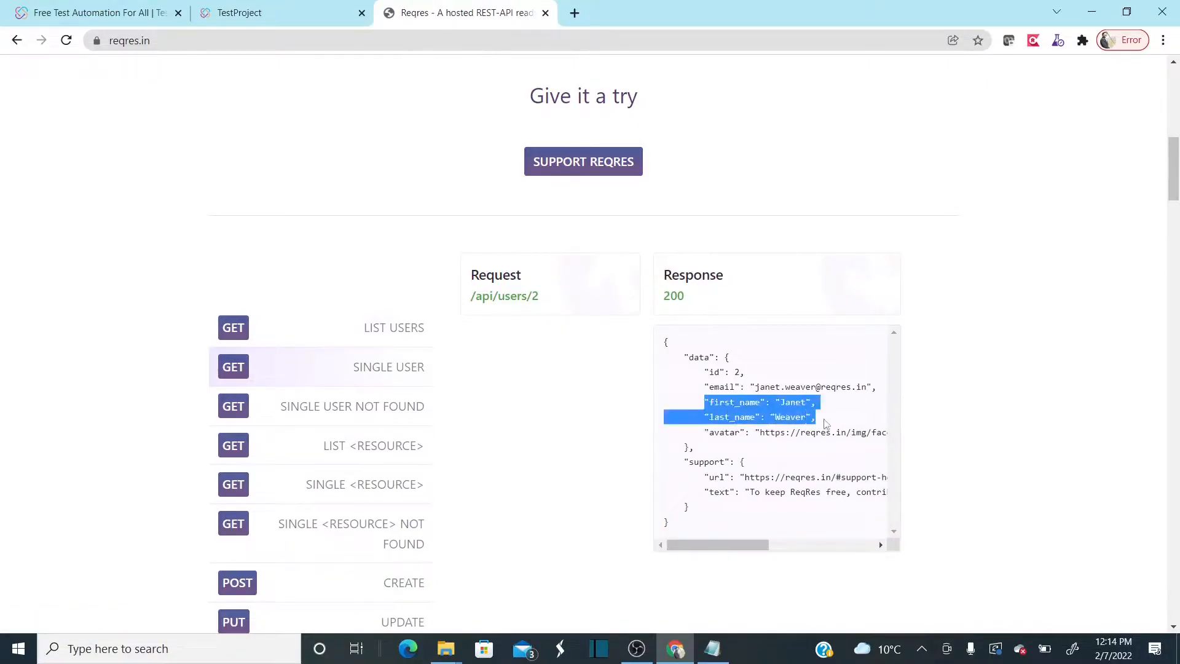
Review the id and name fields of the first List Users record, and reopen the Single User request.
left_click(392, 331)
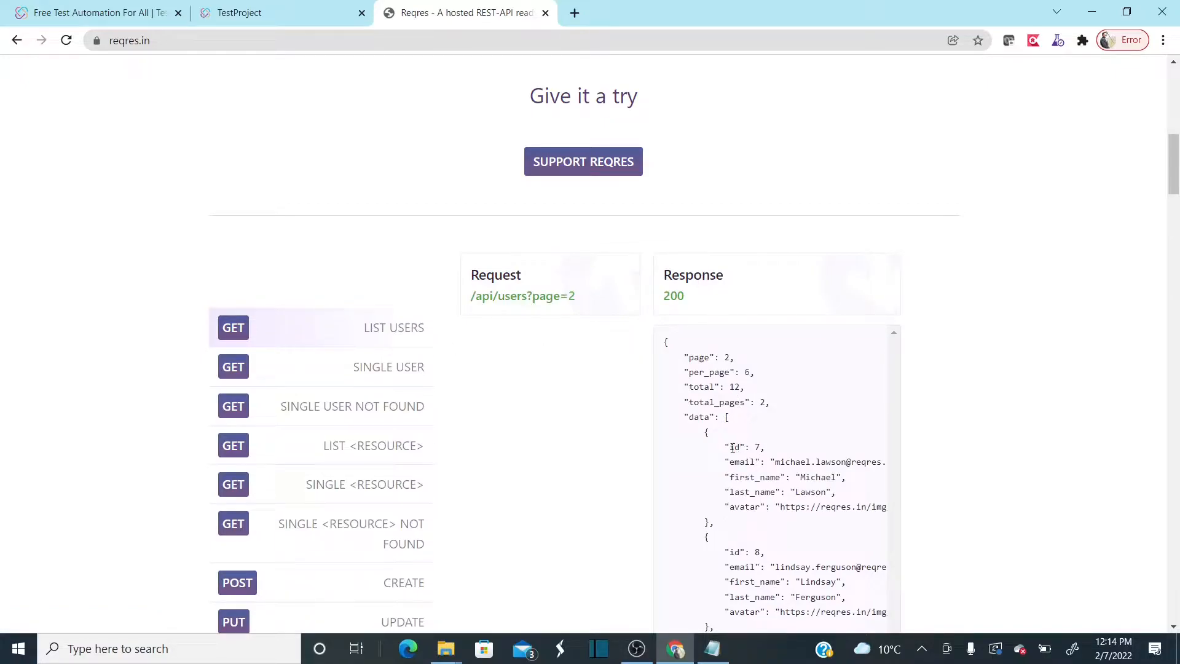
left_click_drag(727, 448, 847, 492)
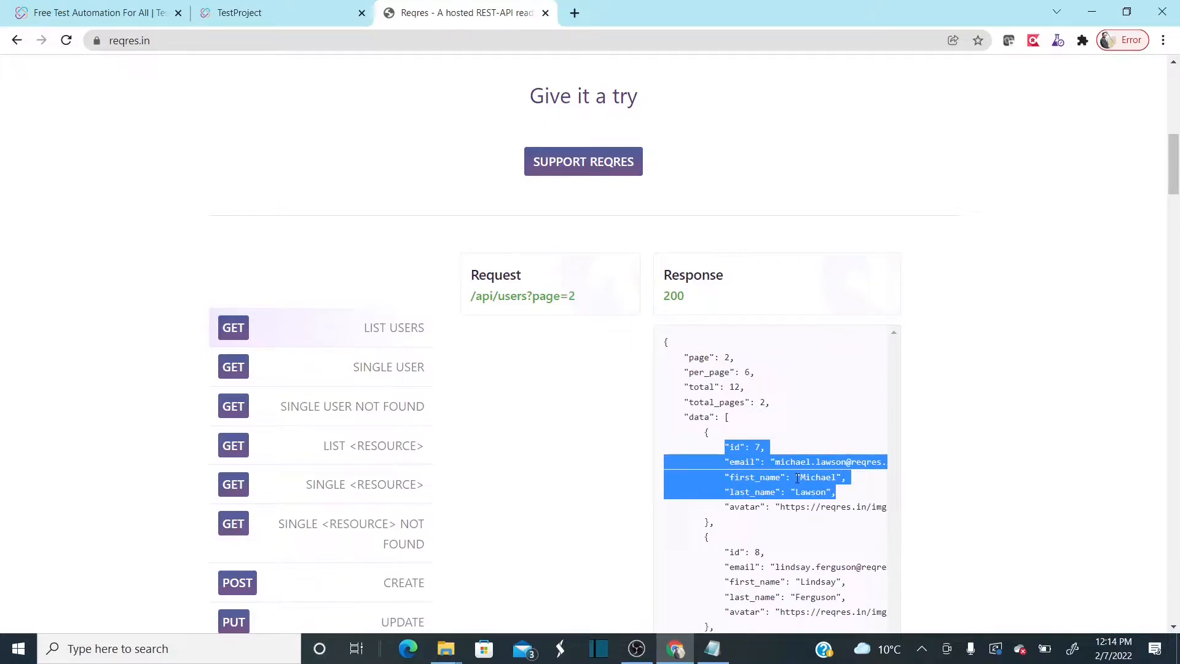
left_click(832, 489)
left_click_drag(834, 491, 723, 481)
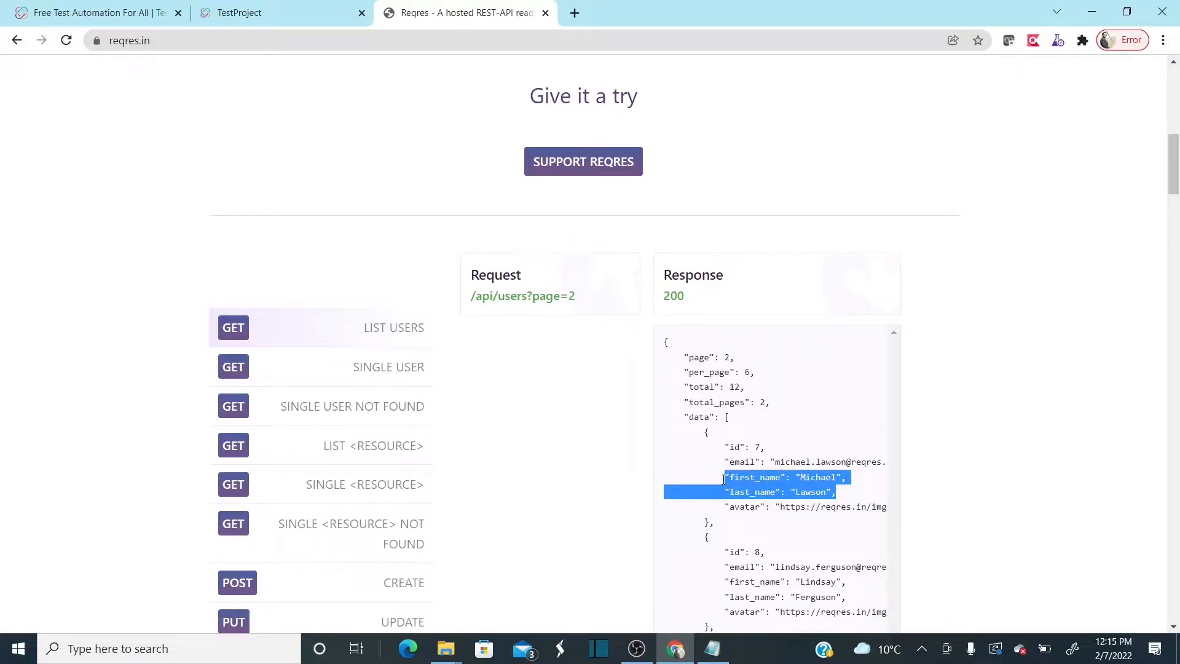
left_click_drag(765, 448, 726, 446)
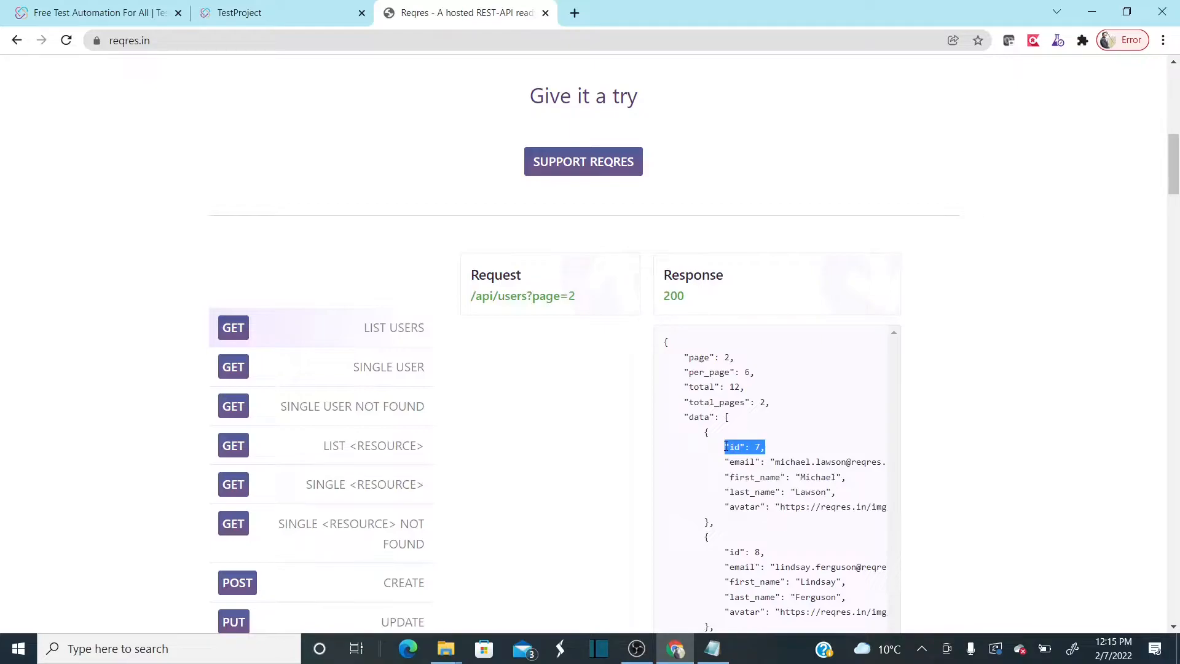
left_click_drag(726, 447, 814, 492)
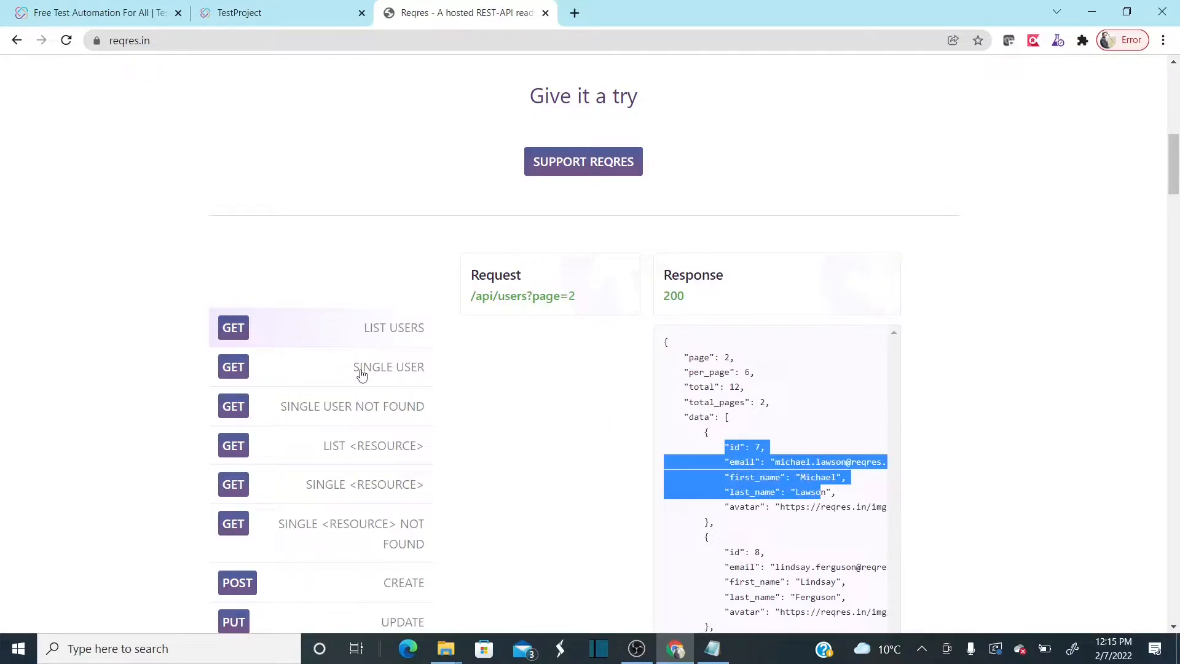
left_click(361, 372)
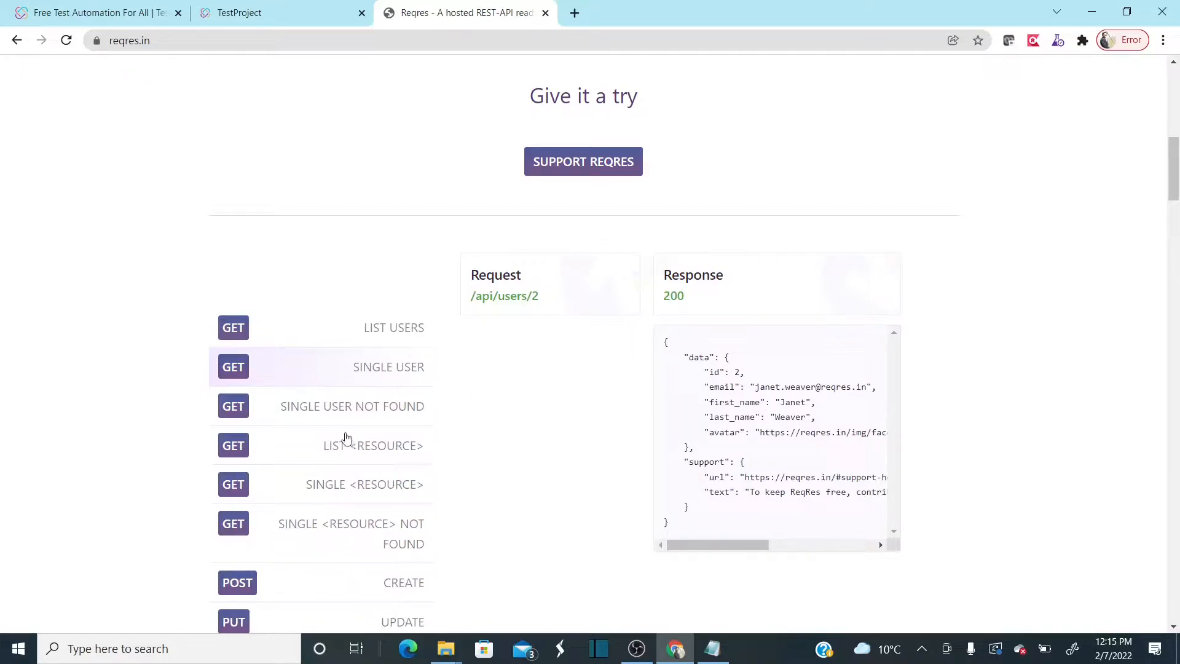
Open the POST Create request and examine its JSON request body and the name, job and id fields in the response.
left_click(324, 589)
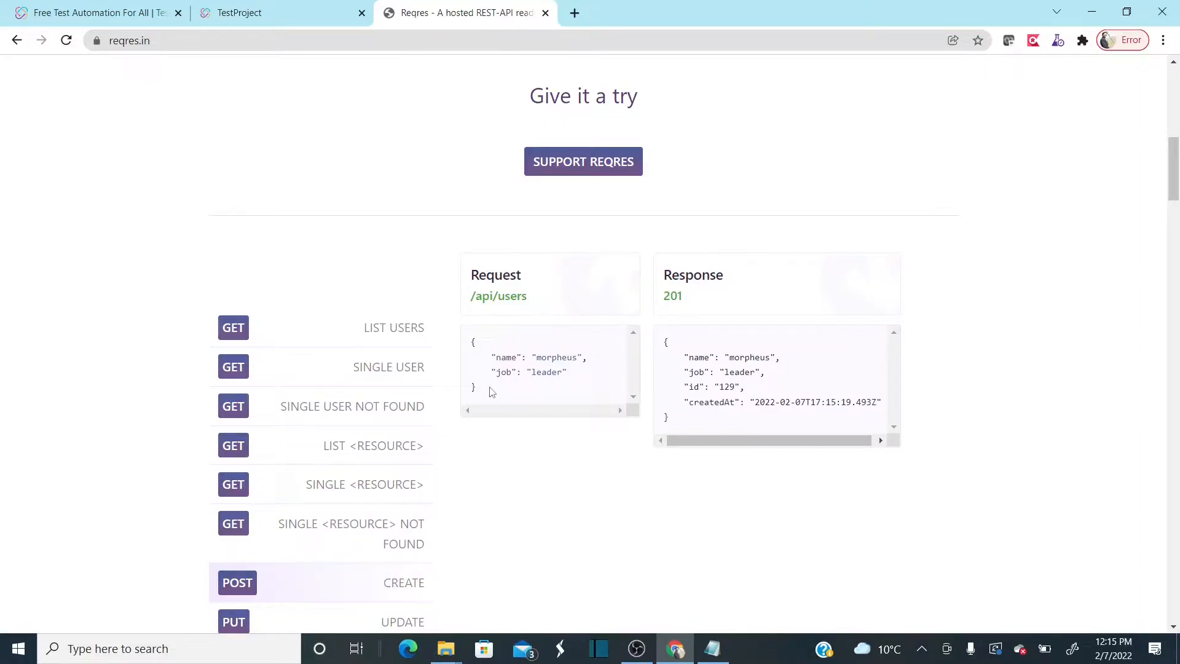
left_click_drag(496, 388, 472, 346)
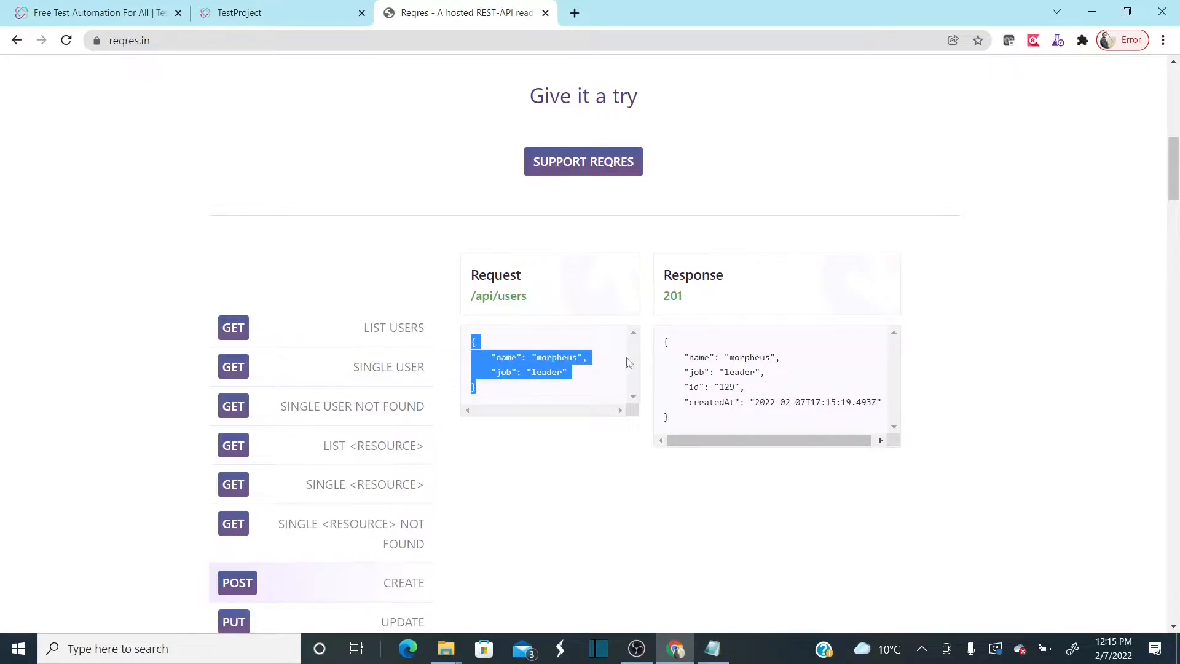
left_click(704, 360)
left_click_drag(691, 359, 744, 386)
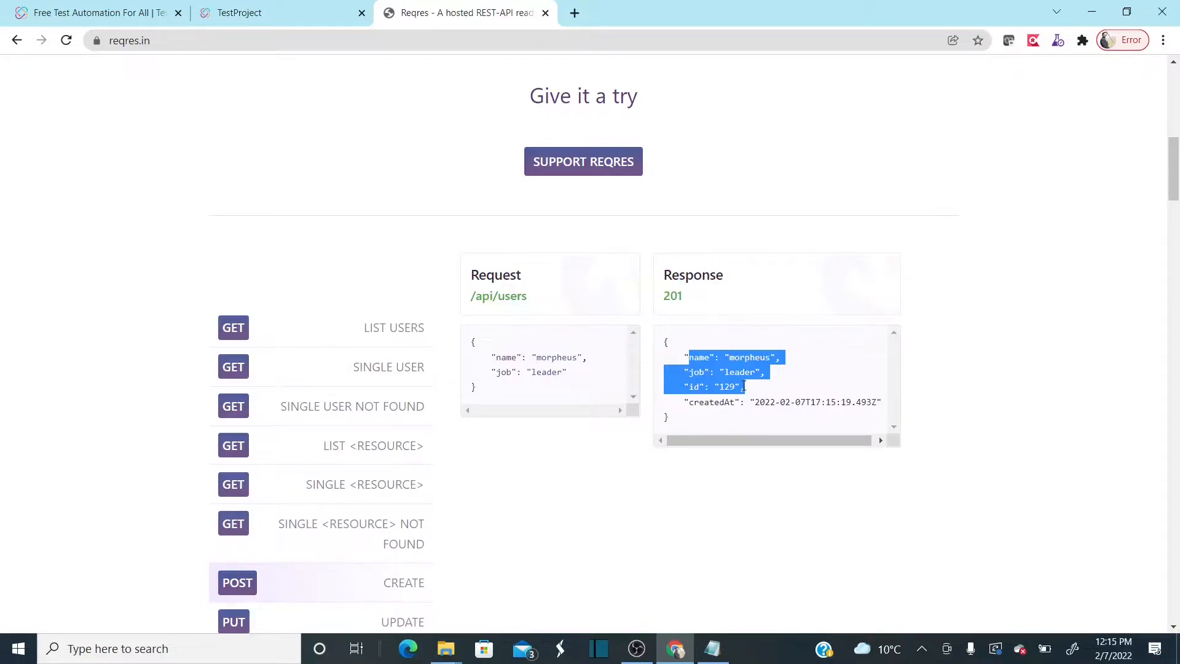
left_click(744, 386)
left_click_drag(745, 386, 686, 386)
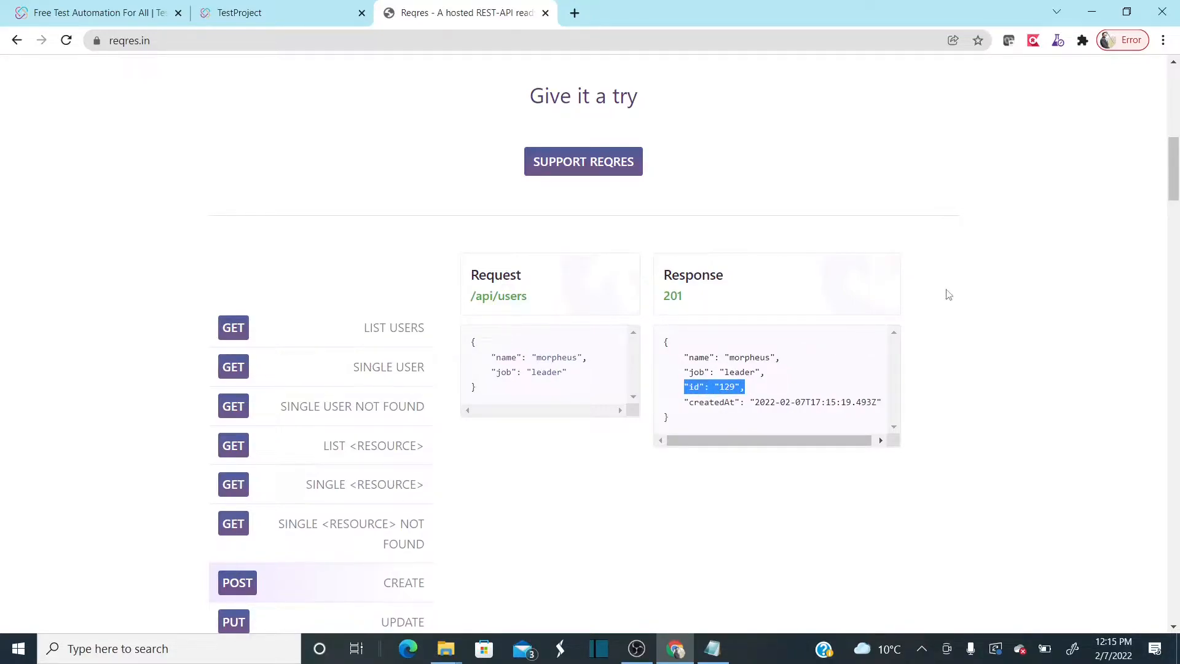
scroll(1177, 211, "down", 3)
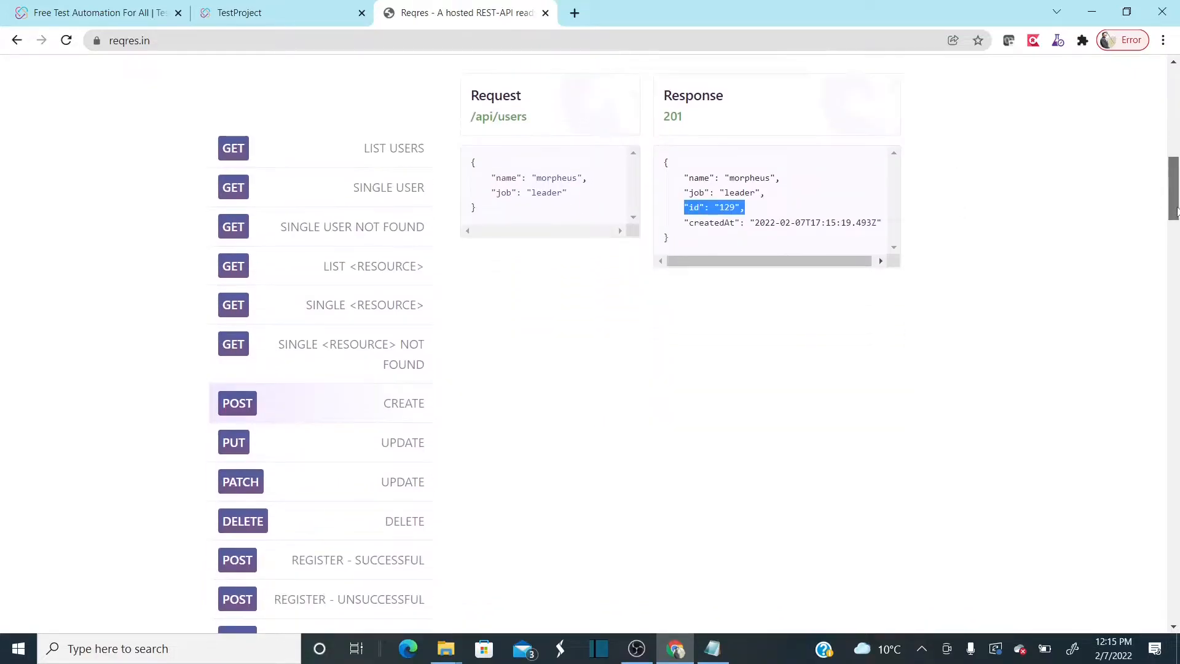
left_click(745, 207)
left_click_drag(745, 208, 686, 208)
Alternate between the DELETE and POST Create requests, checking the id field in each new Create response.
left_click(351, 522)
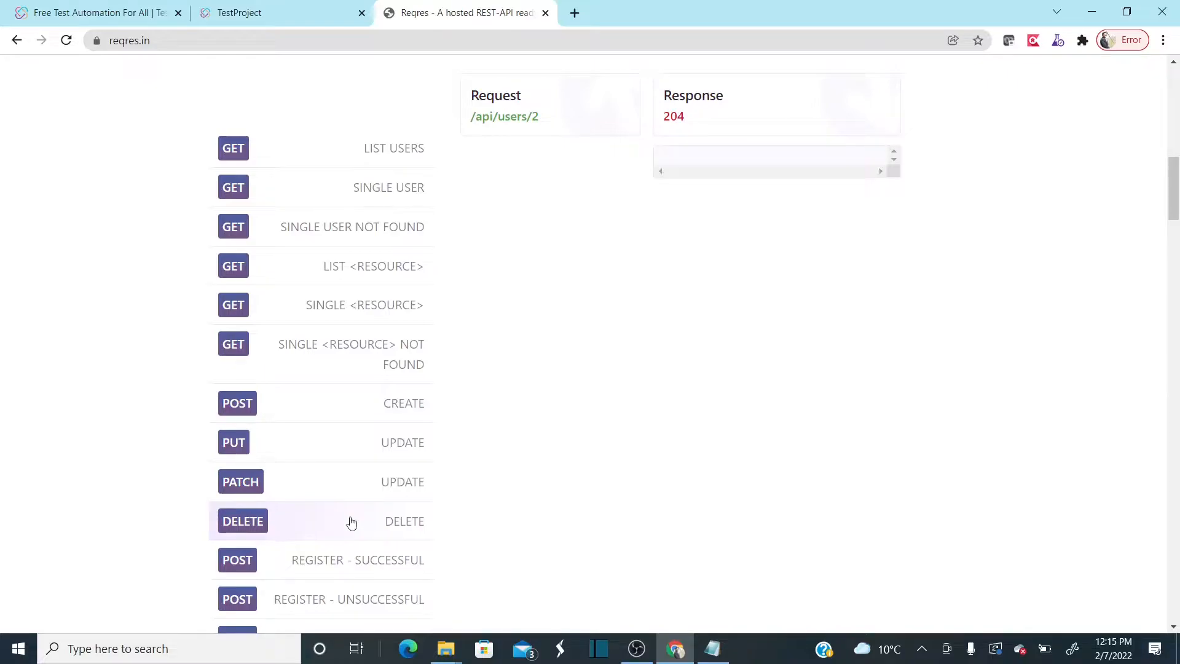
left_click(369, 407)
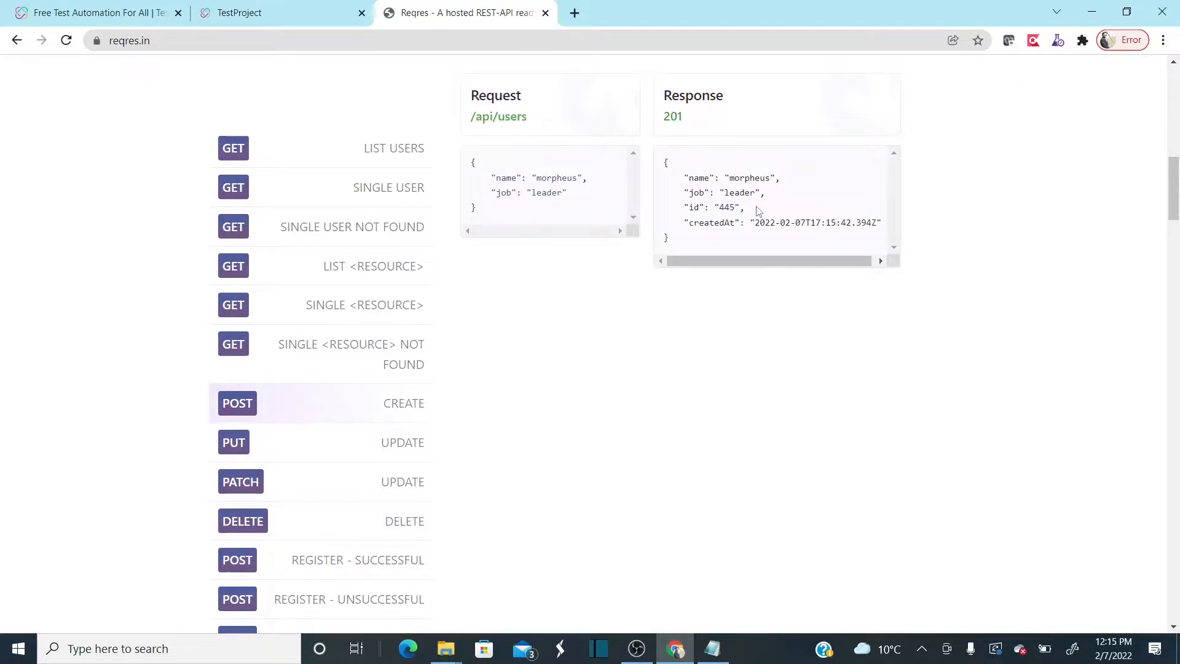
left_click_drag(757, 210, 678, 208)
left_click(330, 523)
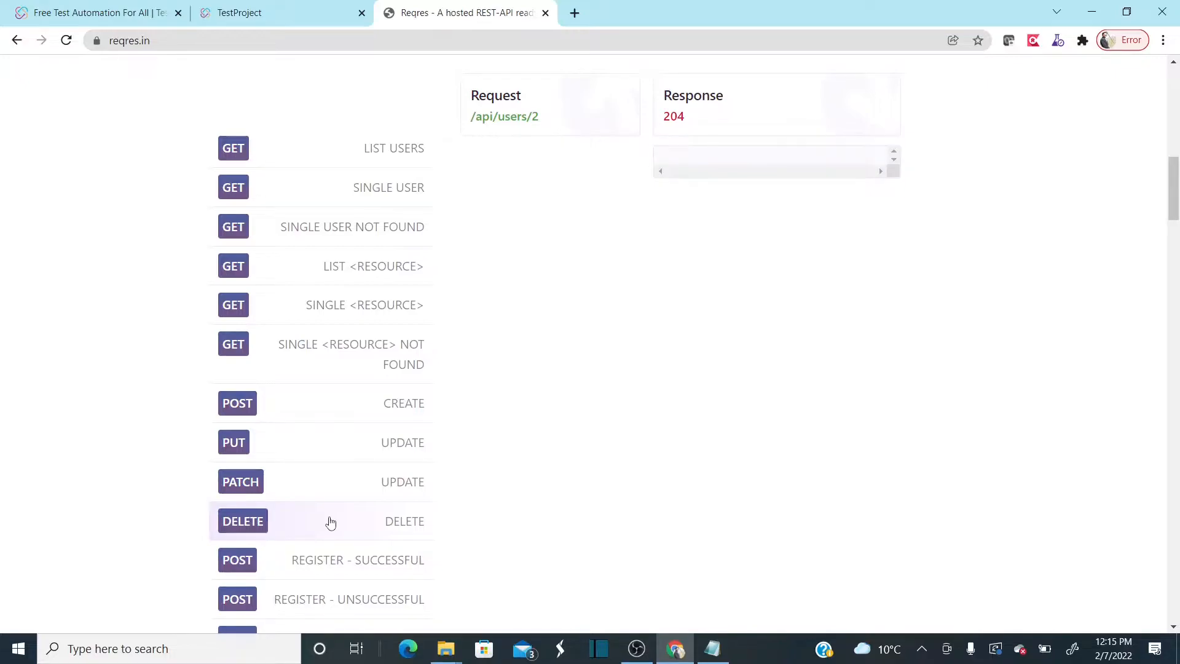
left_click(316, 412)
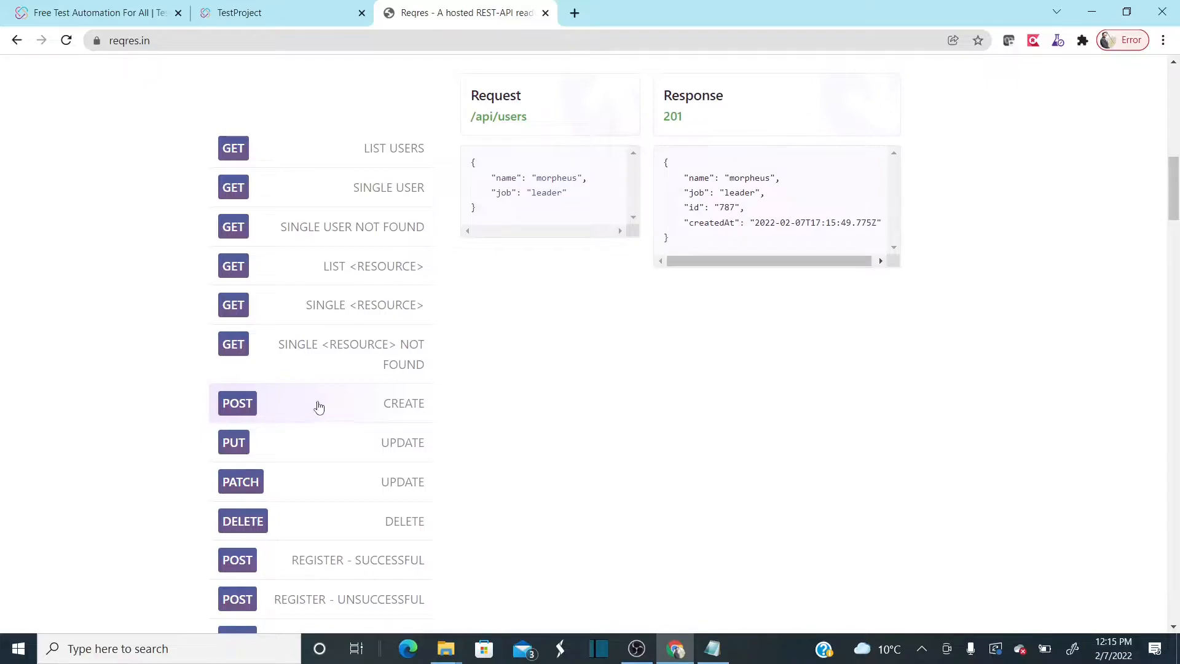
left_click_drag(748, 209, 684, 207)
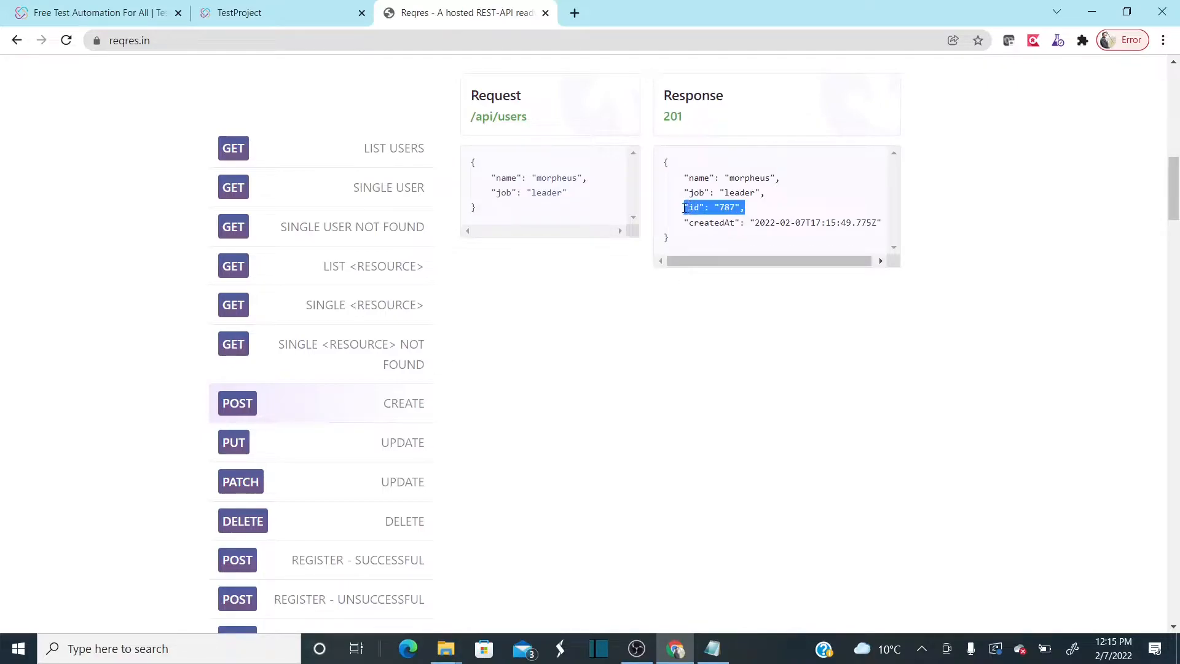
Review the id field in the POST Create response, and reopen the DELETE and List Users requests.
left_click(745, 210)
left_click_drag(745, 211, 680, 210)
left_click(312, 531)
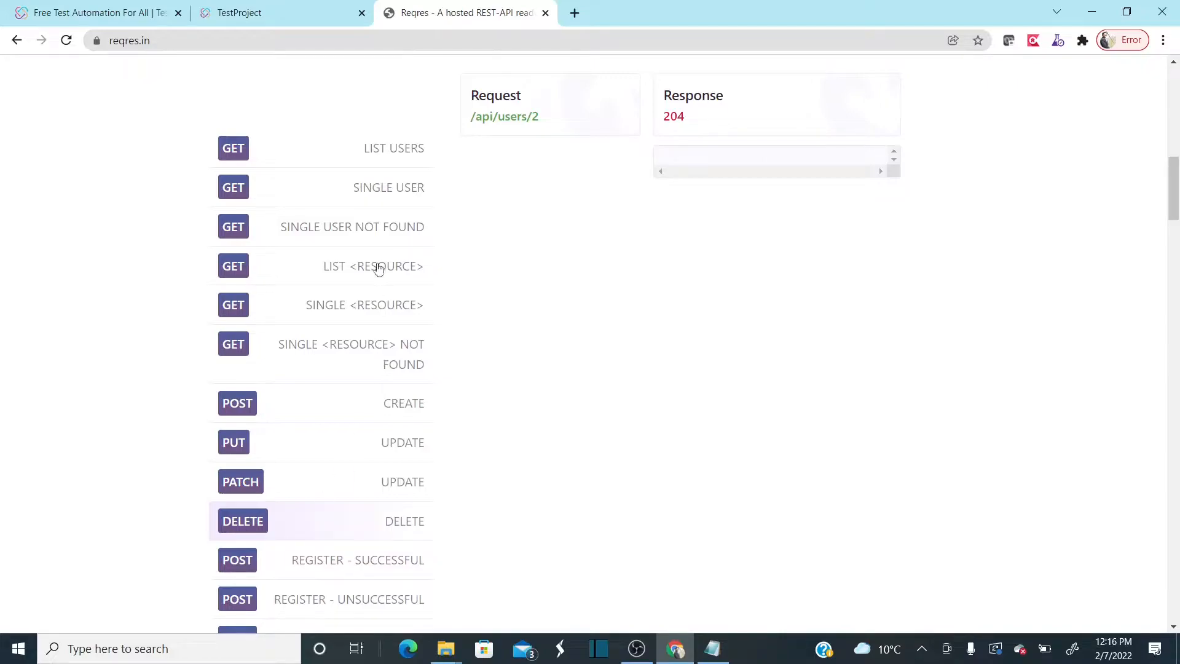
left_click(312, 161)
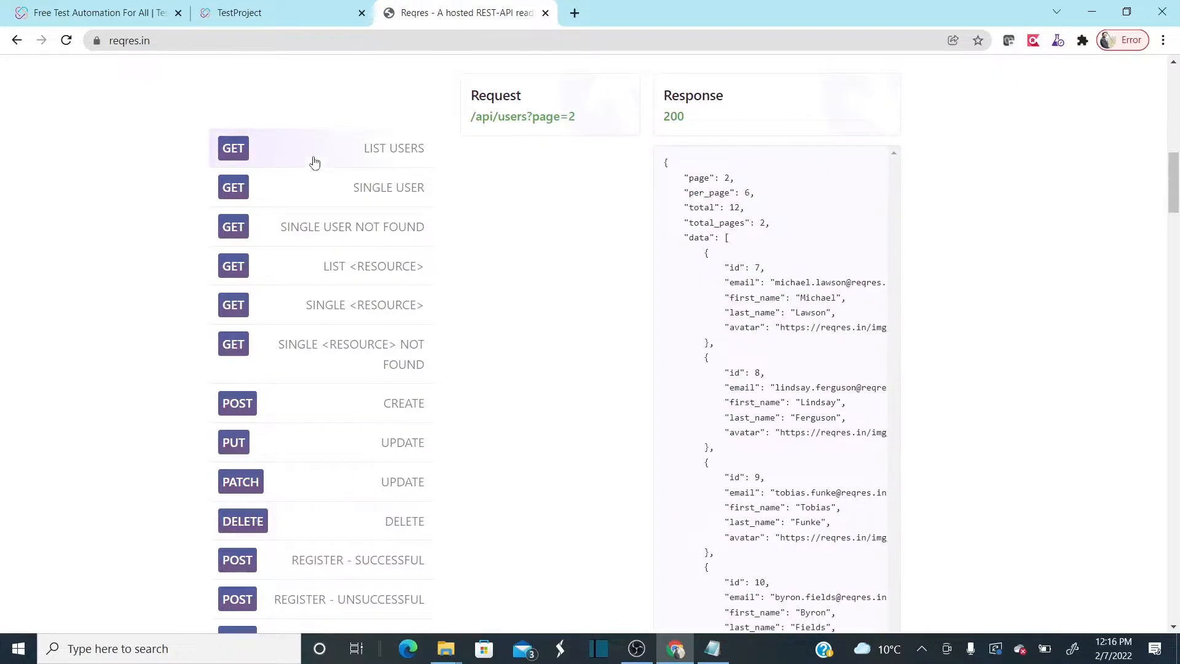
Switch to TestProject and open the YouTube Demo API folder in the API Testing project.
left_click(263, 20)
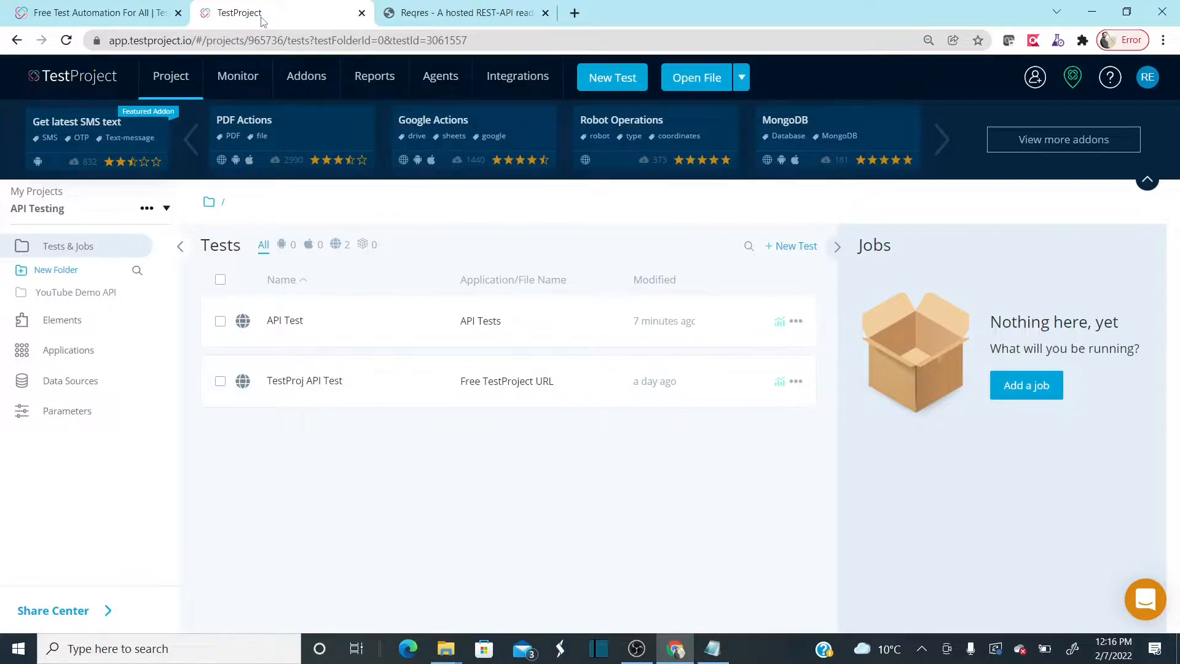
left_click(66, 274)
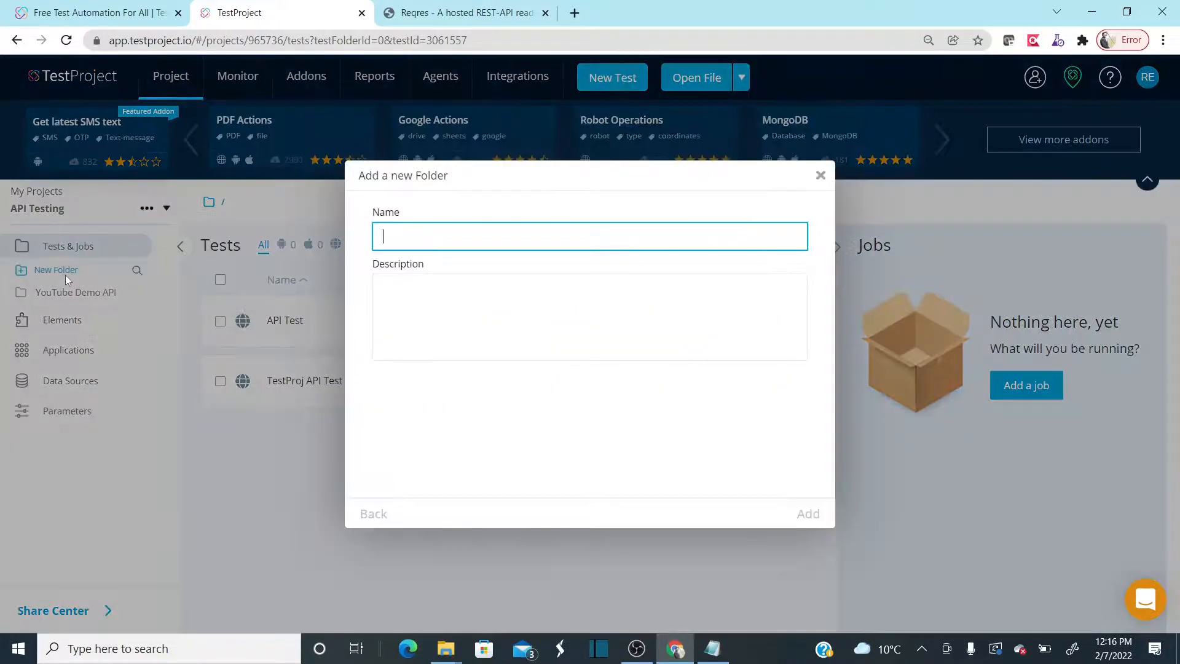
left_click(821, 176)
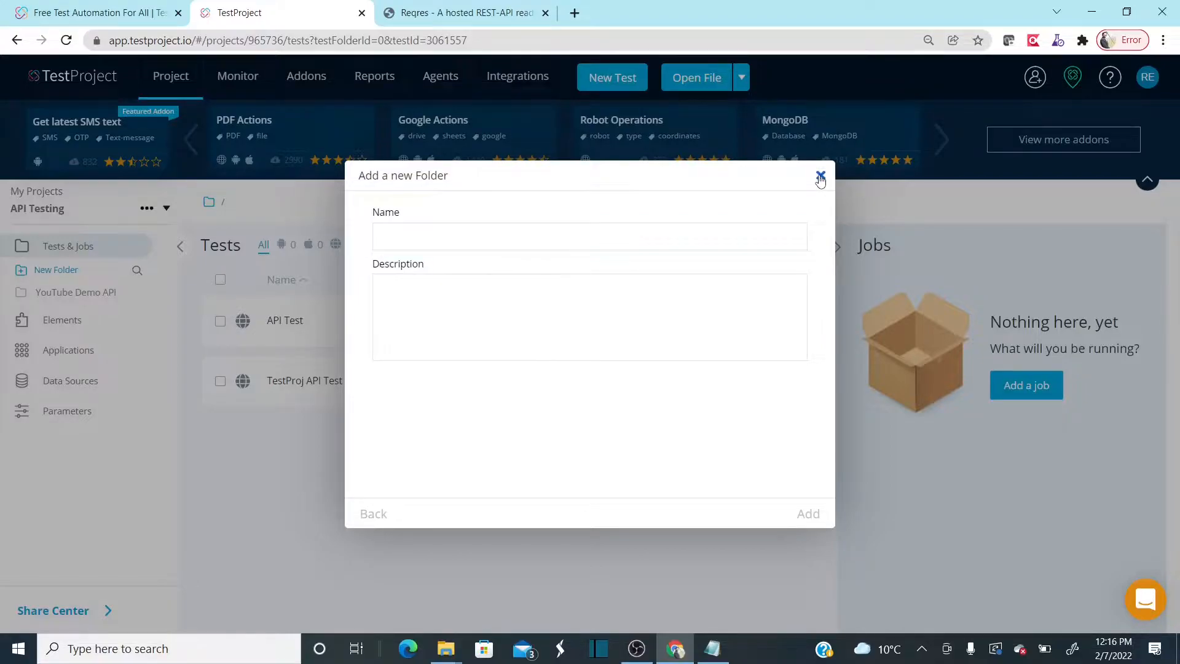
left_click(77, 294)
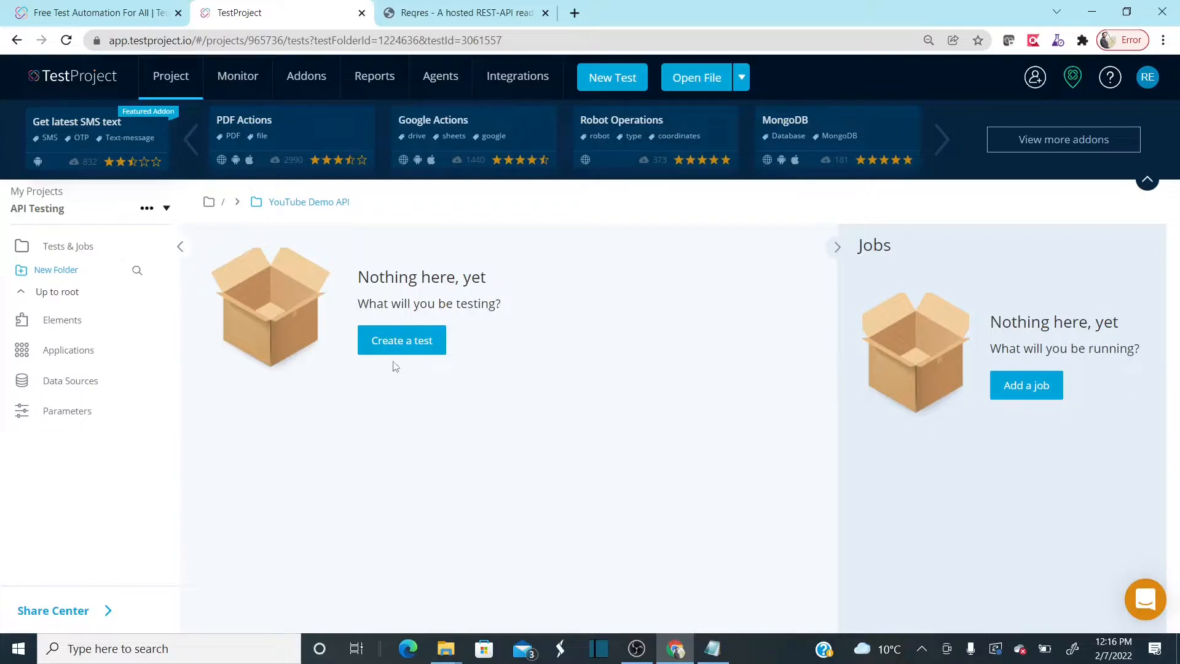
Start creating a Web test in the folder and name it "Sample API Test".
left_click(400, 345)
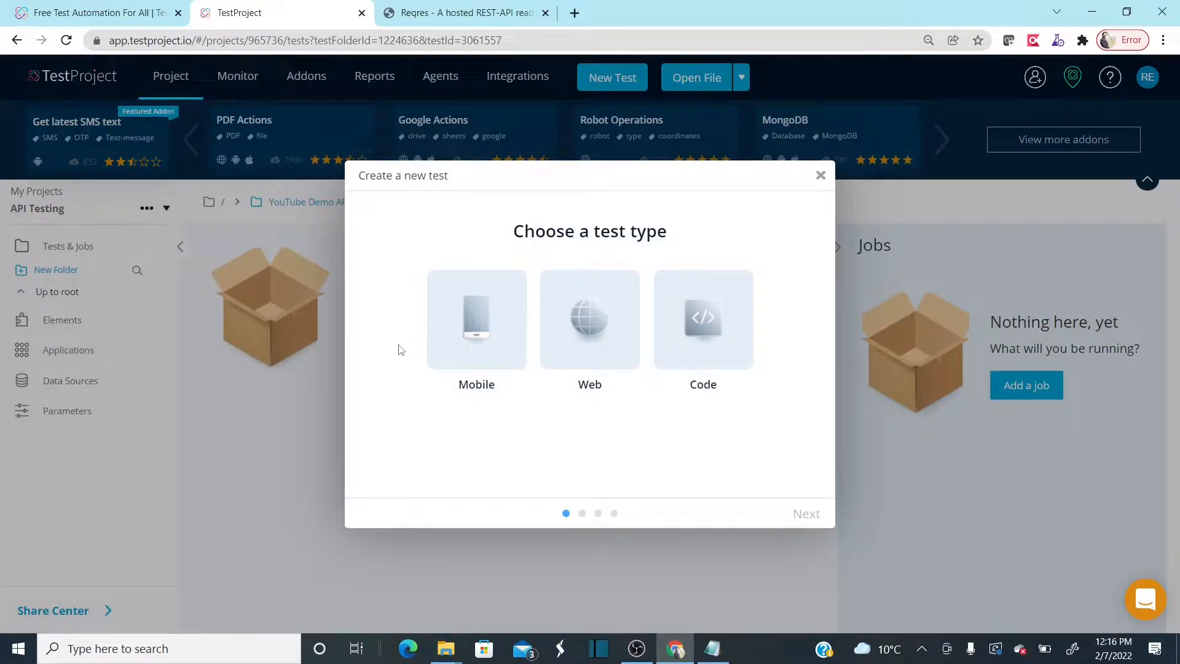
left_click(612, 363)
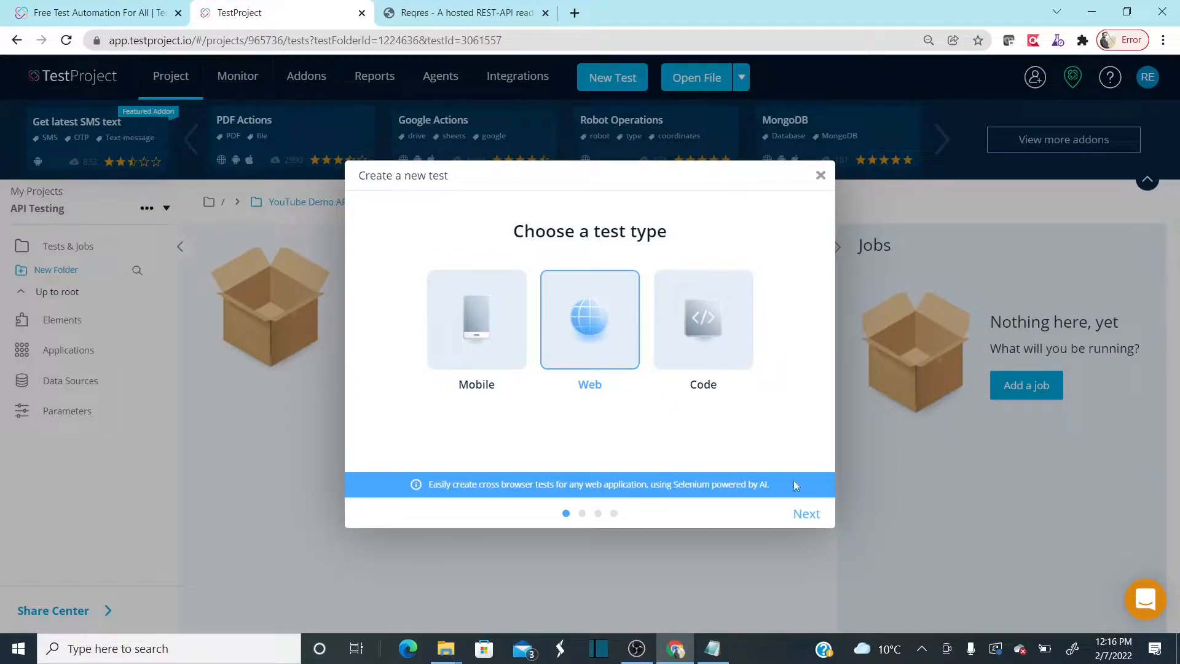
left_click(807, 516)
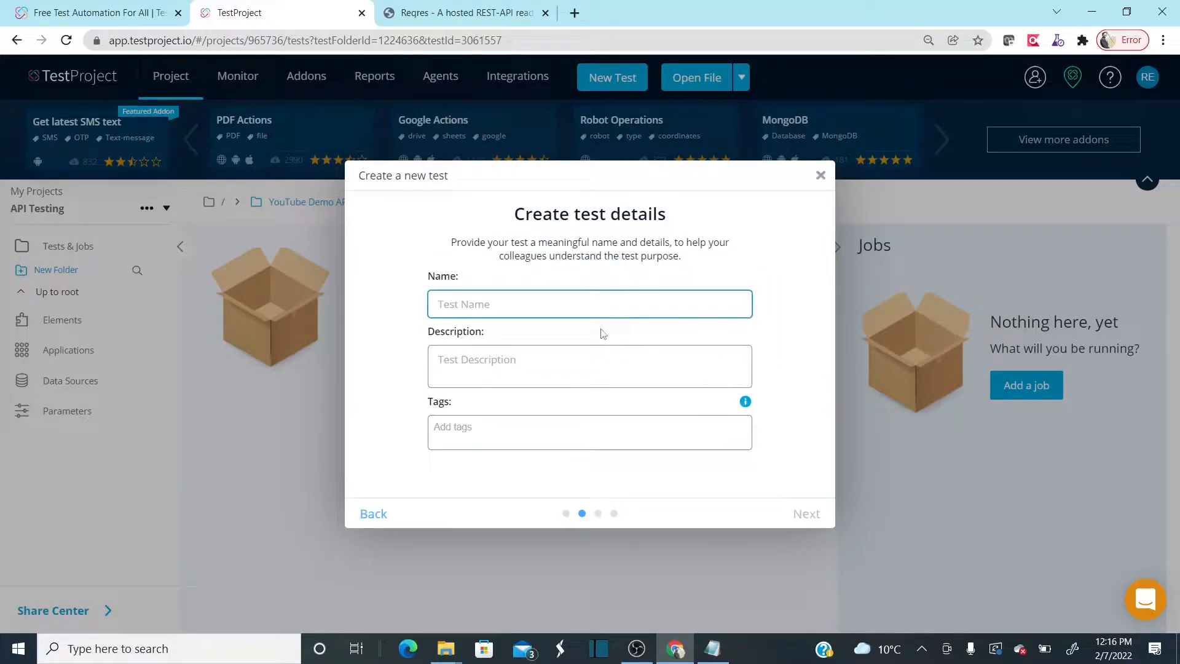
type("API")
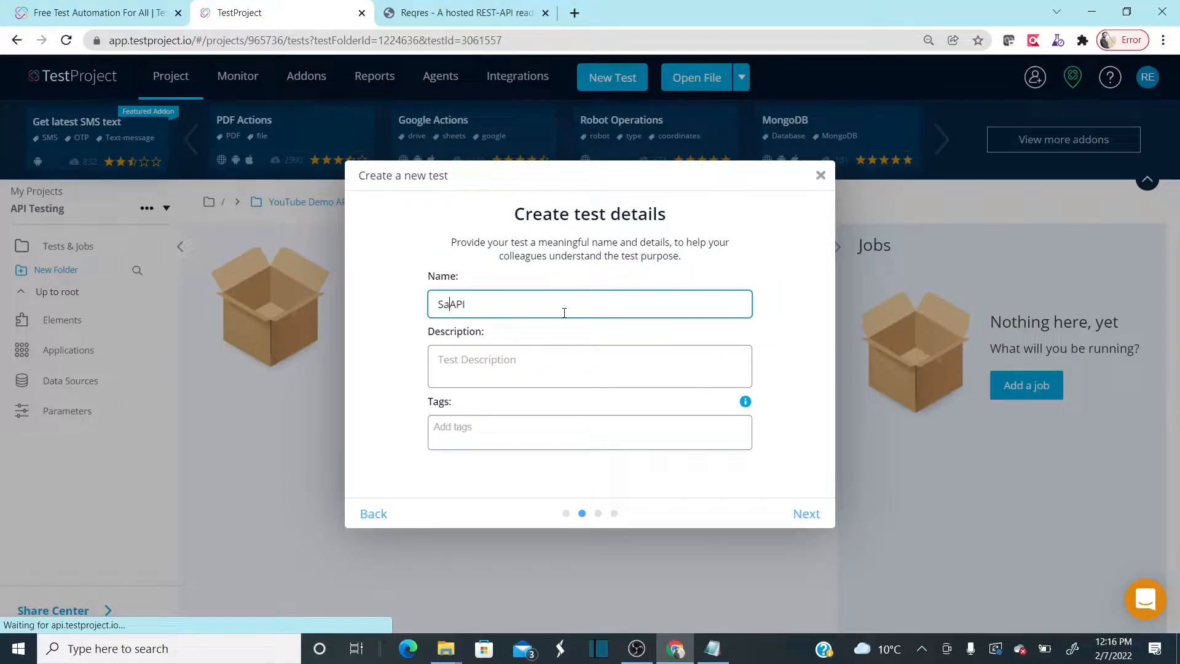
type("mple")
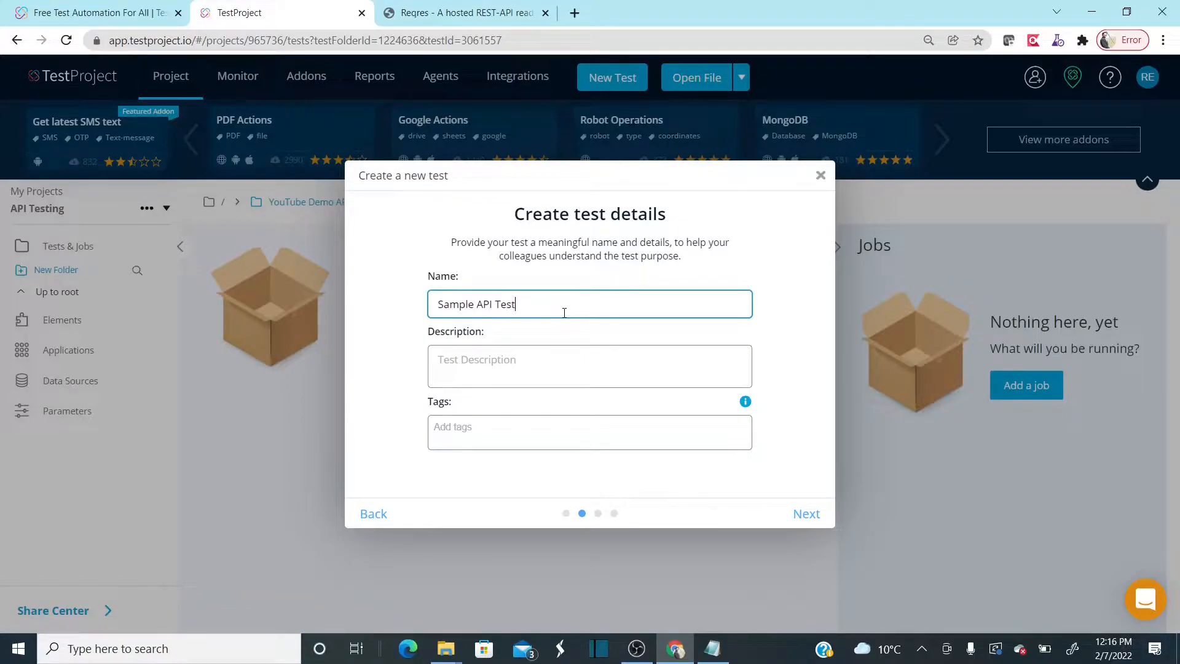
left_click(818, 514)
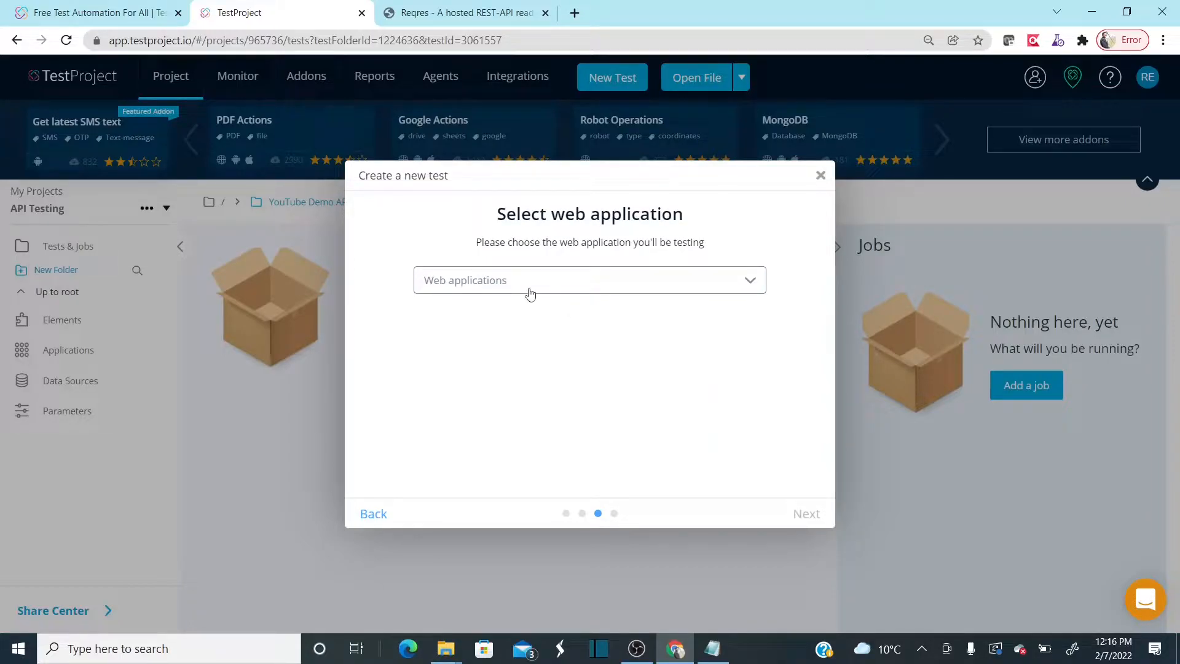
Choose API Tests as the web application for the new test, checking the Reqres site address.
left_click(530, 293)
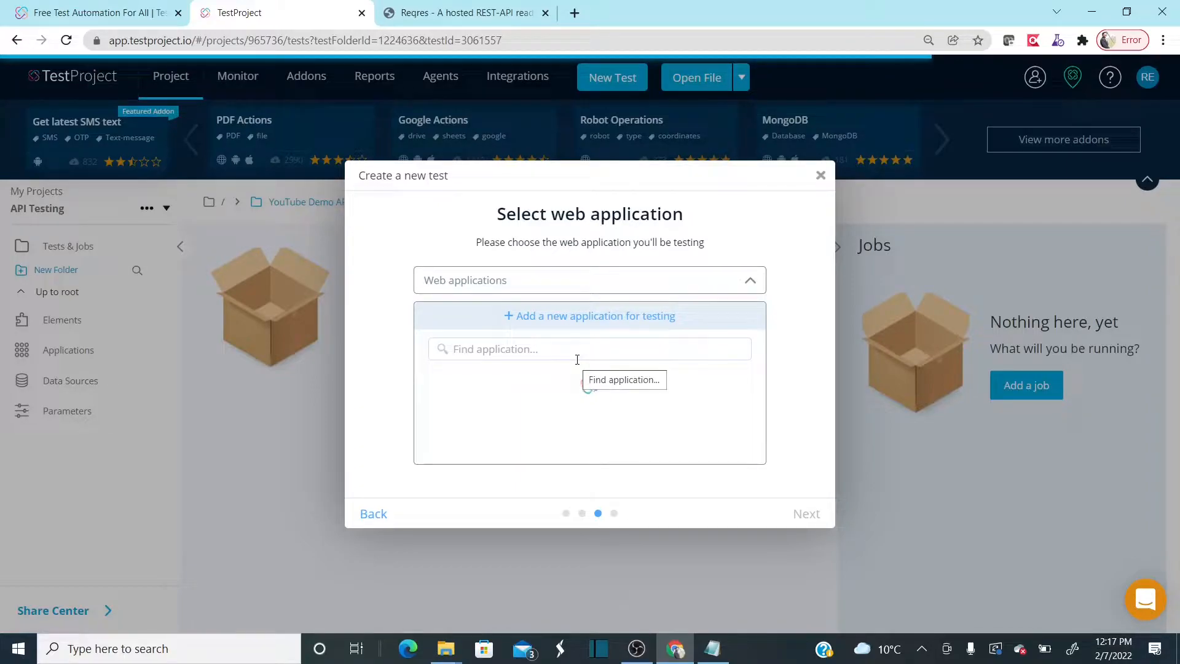
left_click(476, 10)
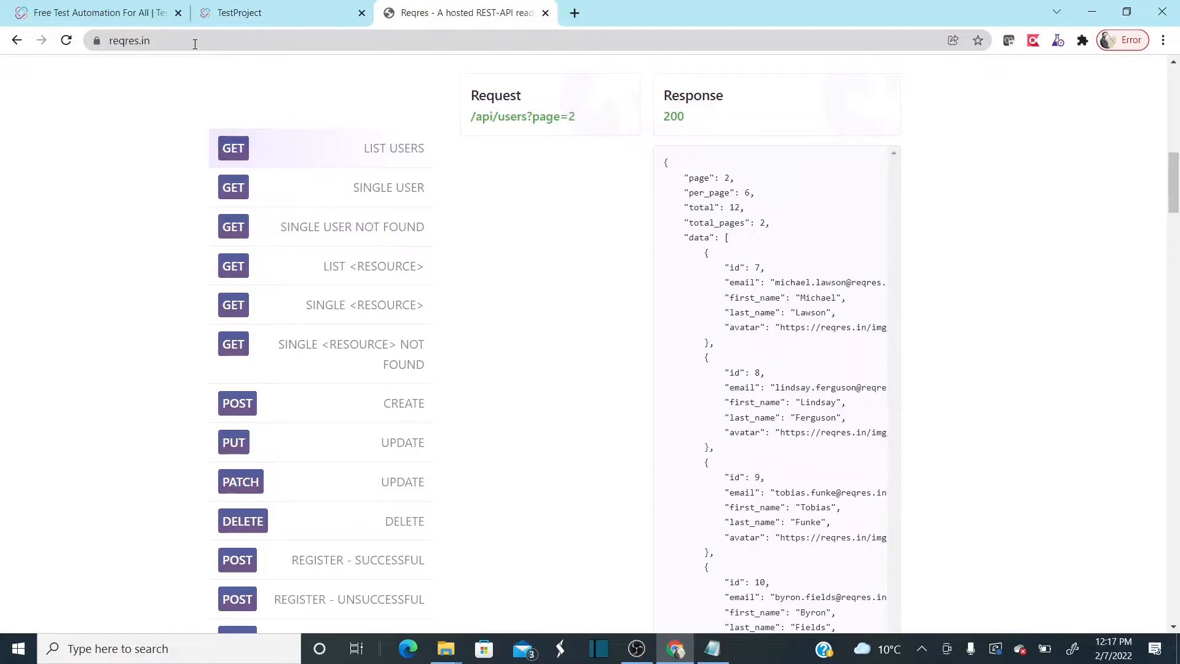
left_click(271, 17)
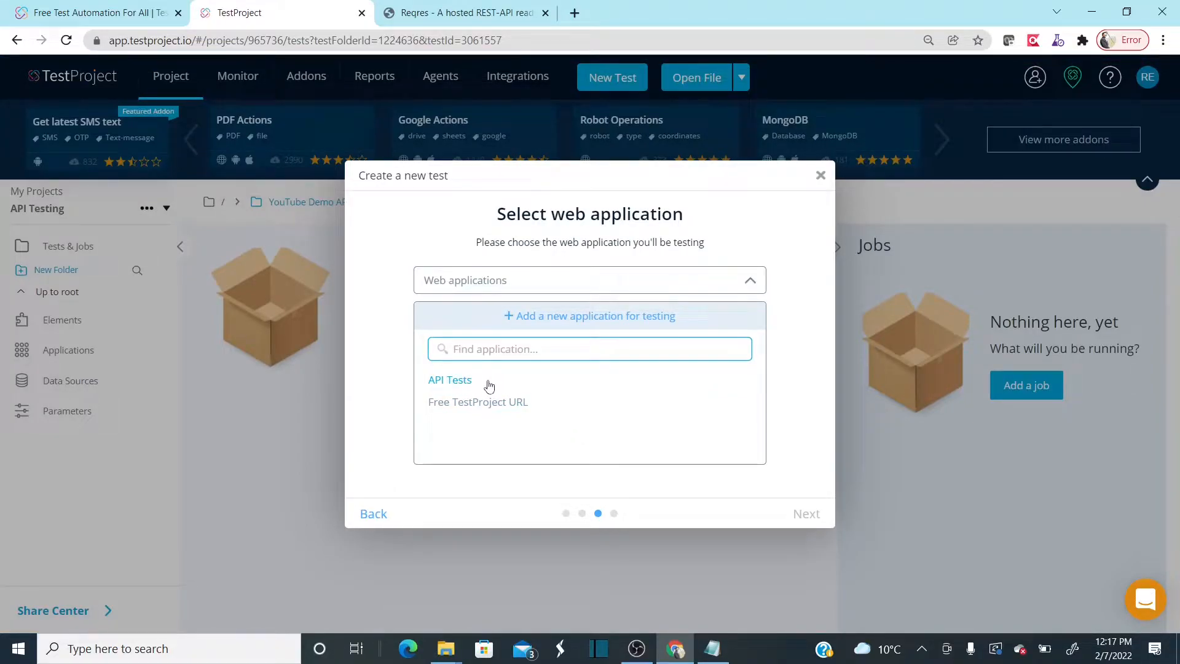
left_click(490, 385)
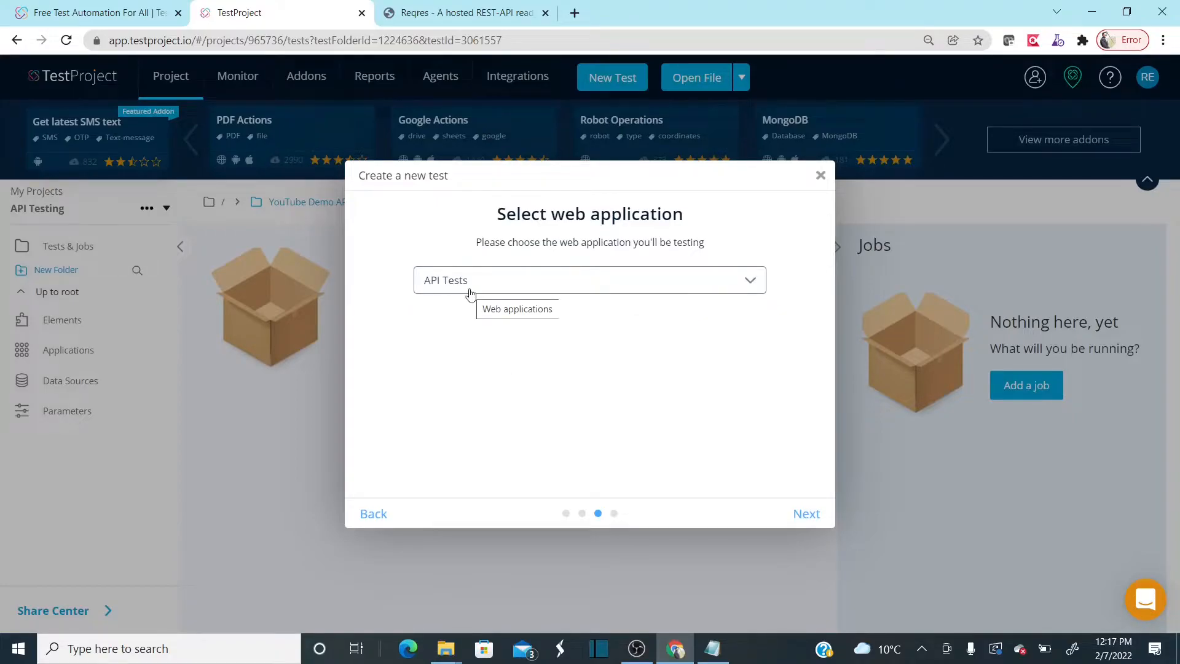
left_click(471, 12)
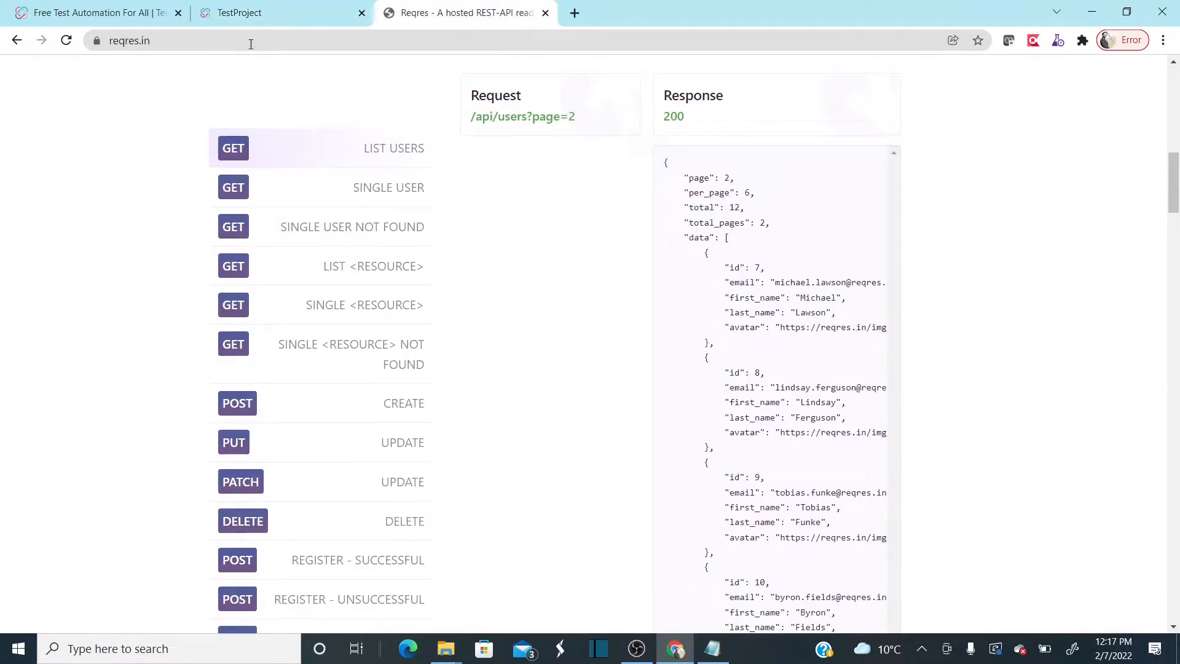
left_click(259, 12)
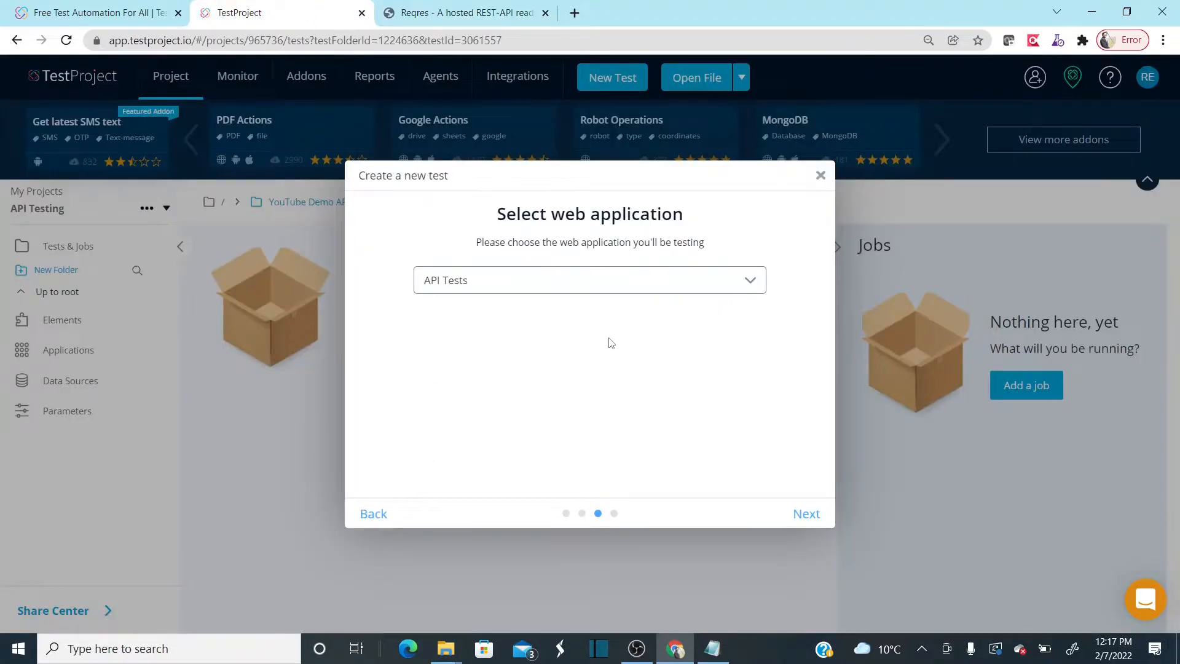
left_click(802, 515)
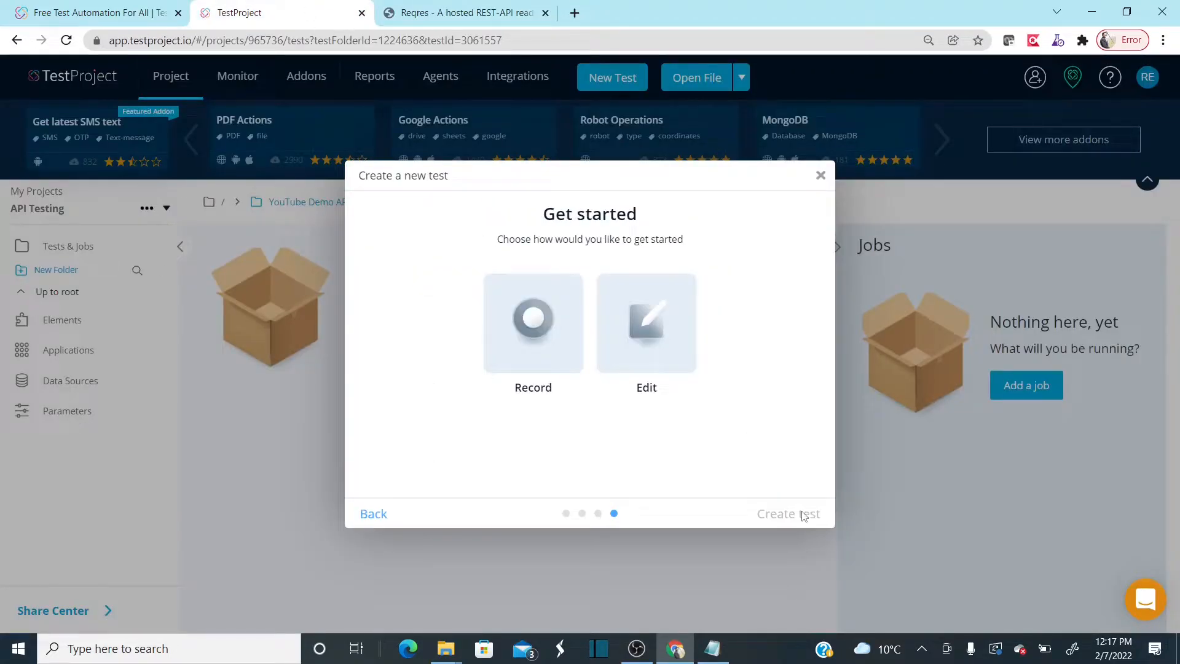
Start the test in Record mode with Cloud saving, and pause the recorder once it loads.
left_click(540, 353)
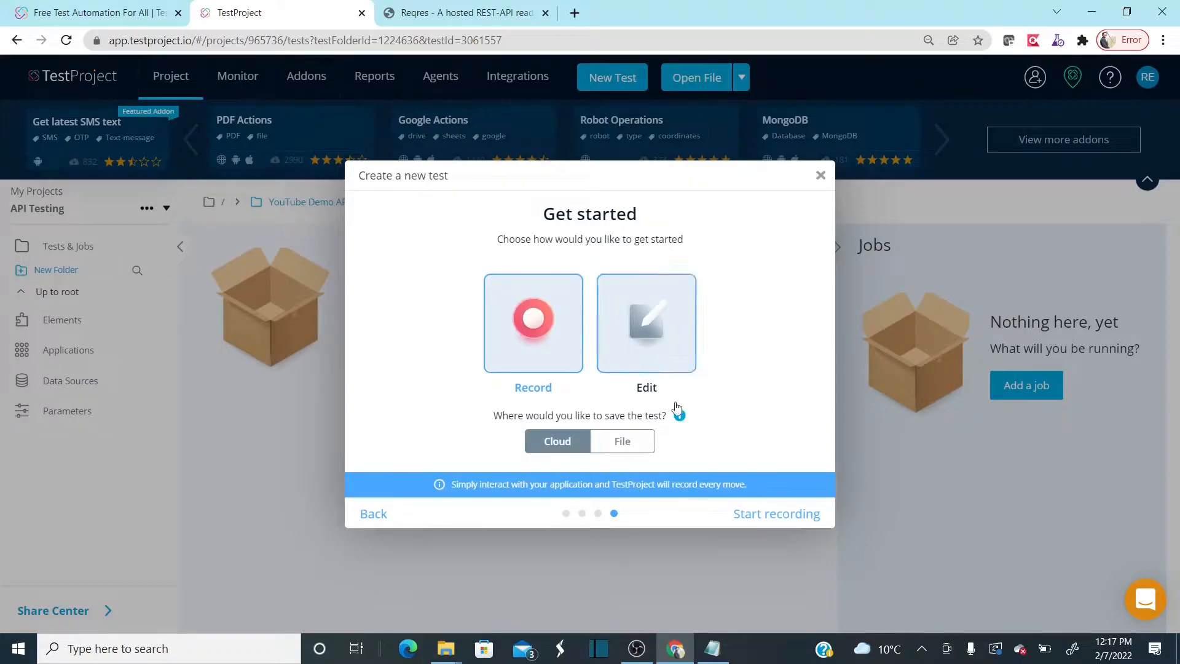
left_click(765, 522)
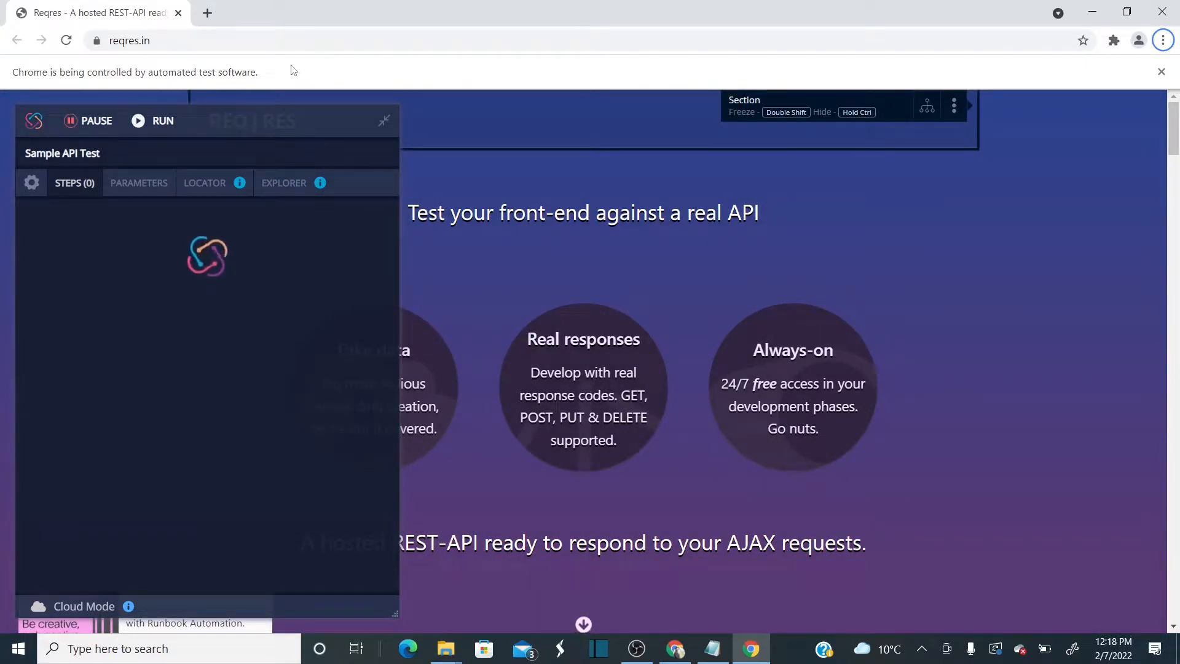
left_click(88, 122)
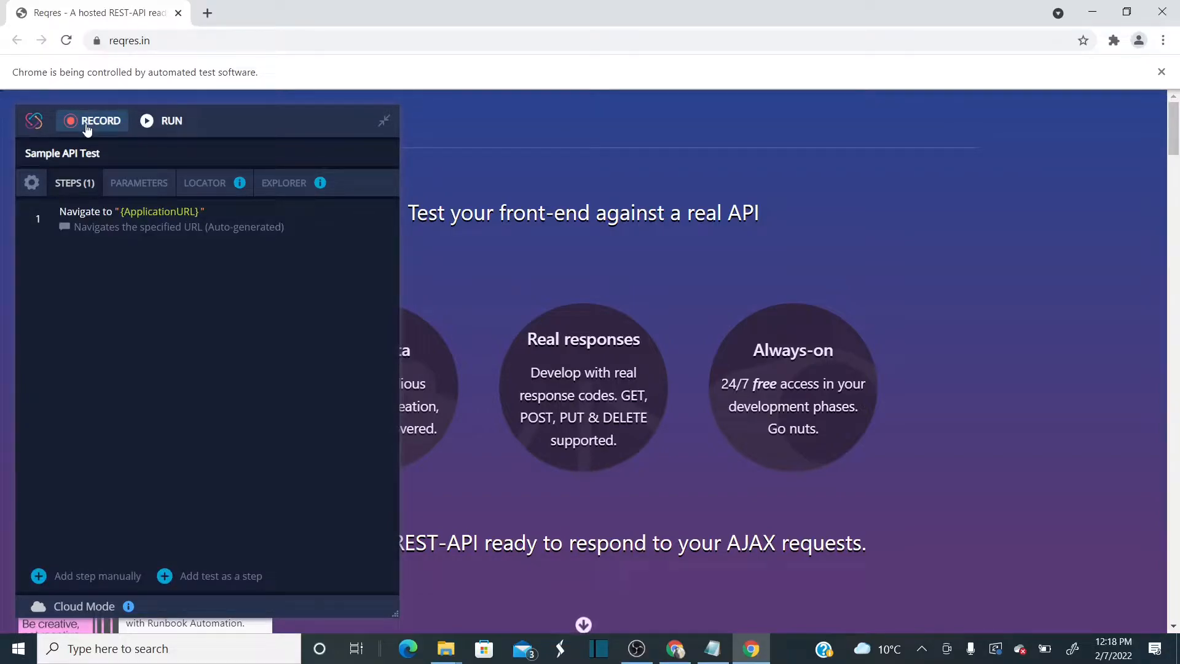
Move the recorder panel clear of the Reqres request list and begin adding a manual step.
left_click_drag(1176, 142, 1179, 215)
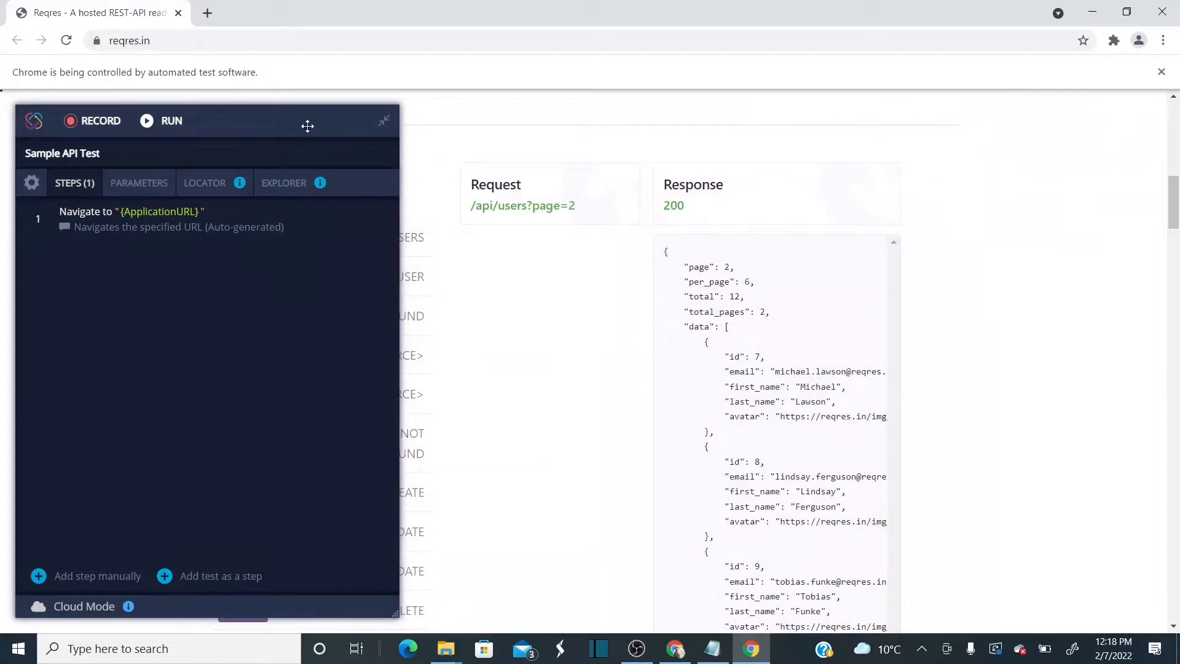
left_click_drag(307, 125, 964, 139)
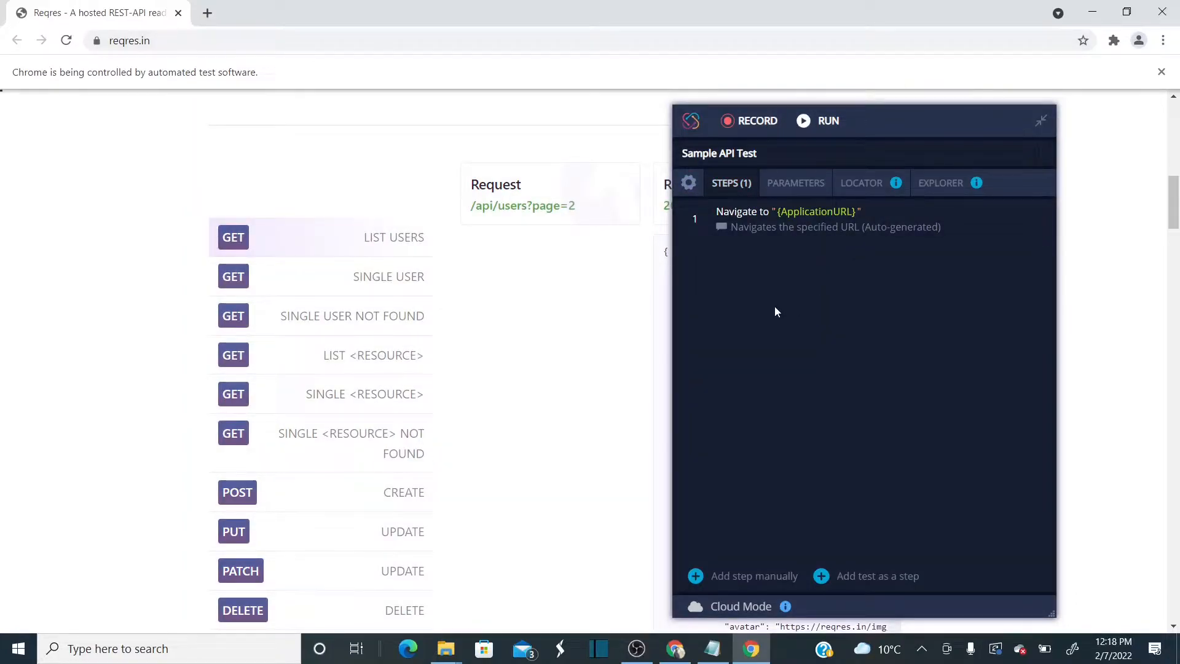
left_click(701, 578)
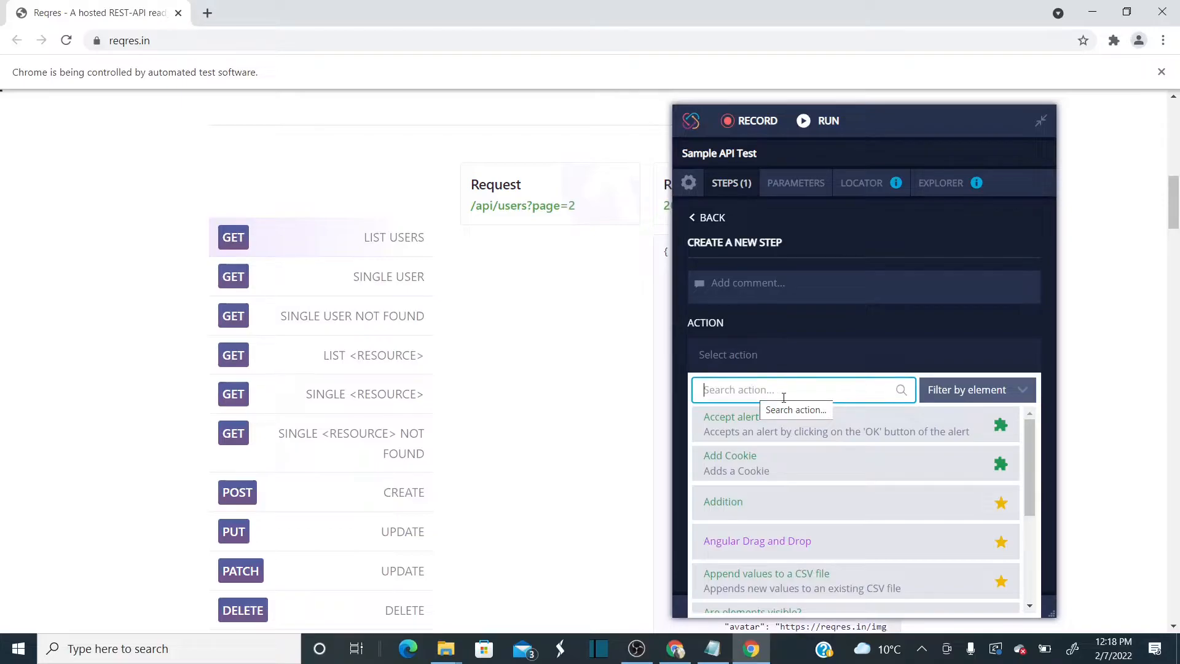
Switch to the main TestProject window and search the community addons for "RESTFUl".
left_click(679, 653)
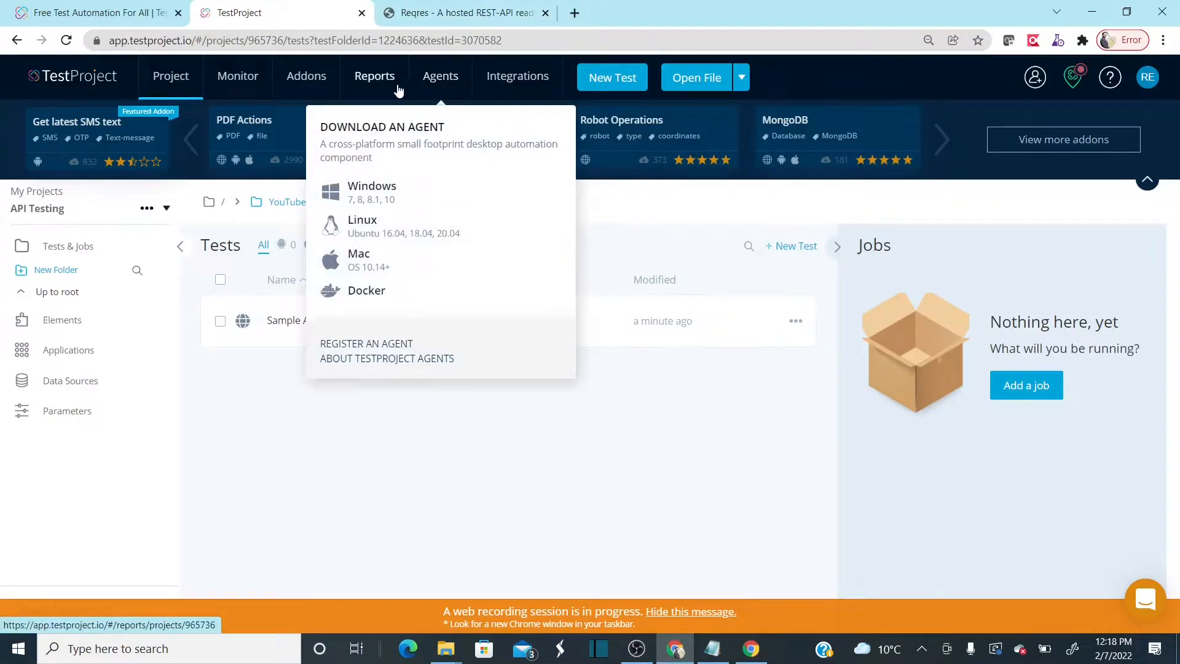
left_click(315, 80)
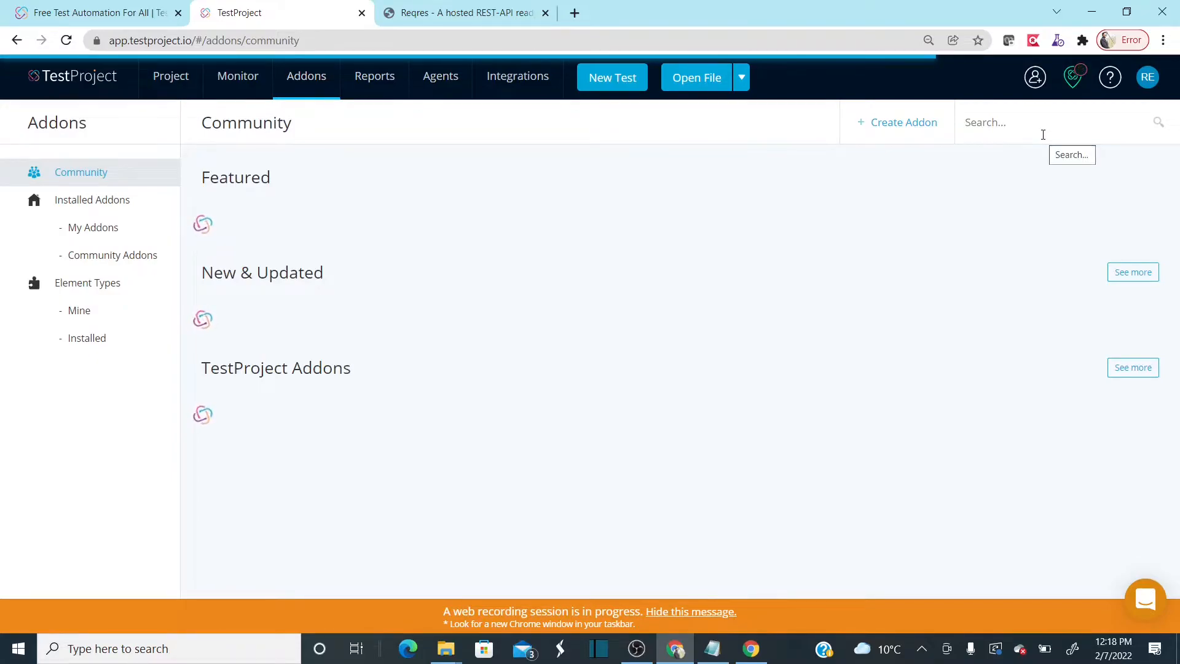
left_click(1043, 135)
type("RE")
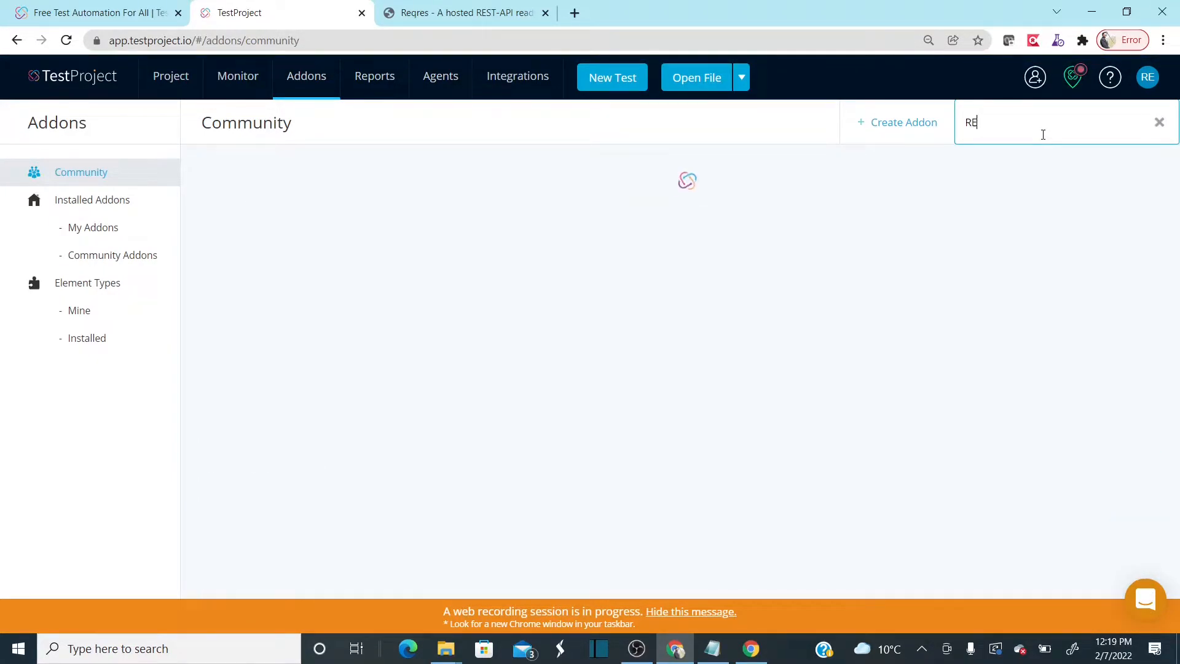
type("STFUl")
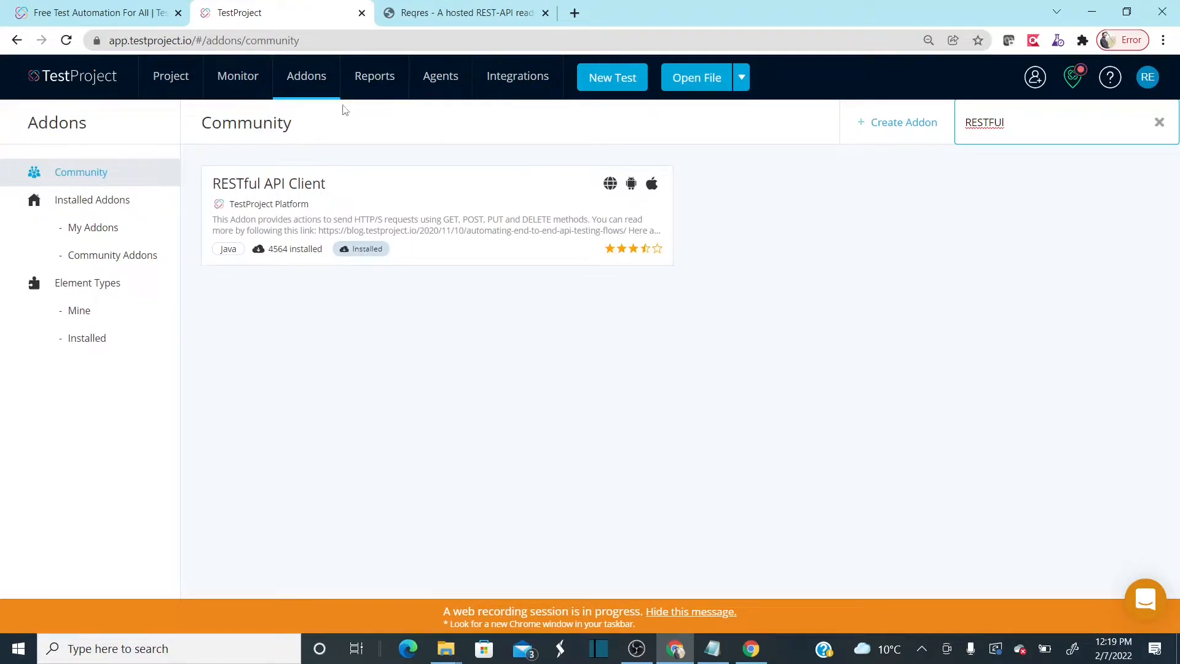
left_click(16, 40)
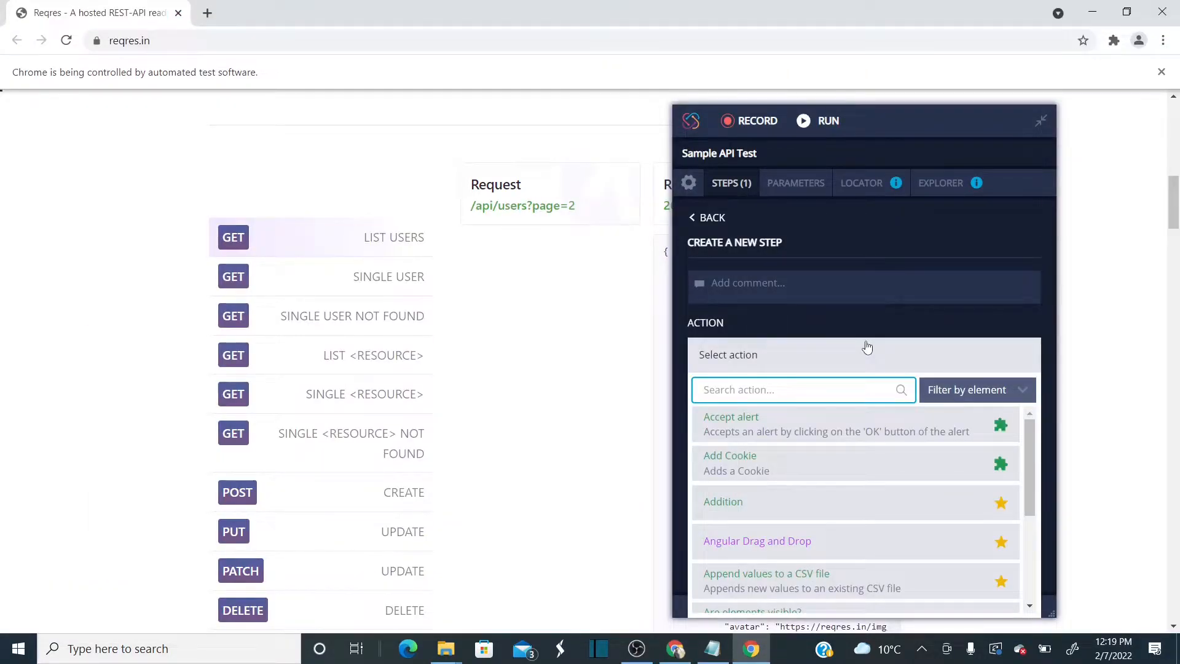
Restart the manual step creation and choose HTTP GET Request as the new step's action.
left_click(708, 218)
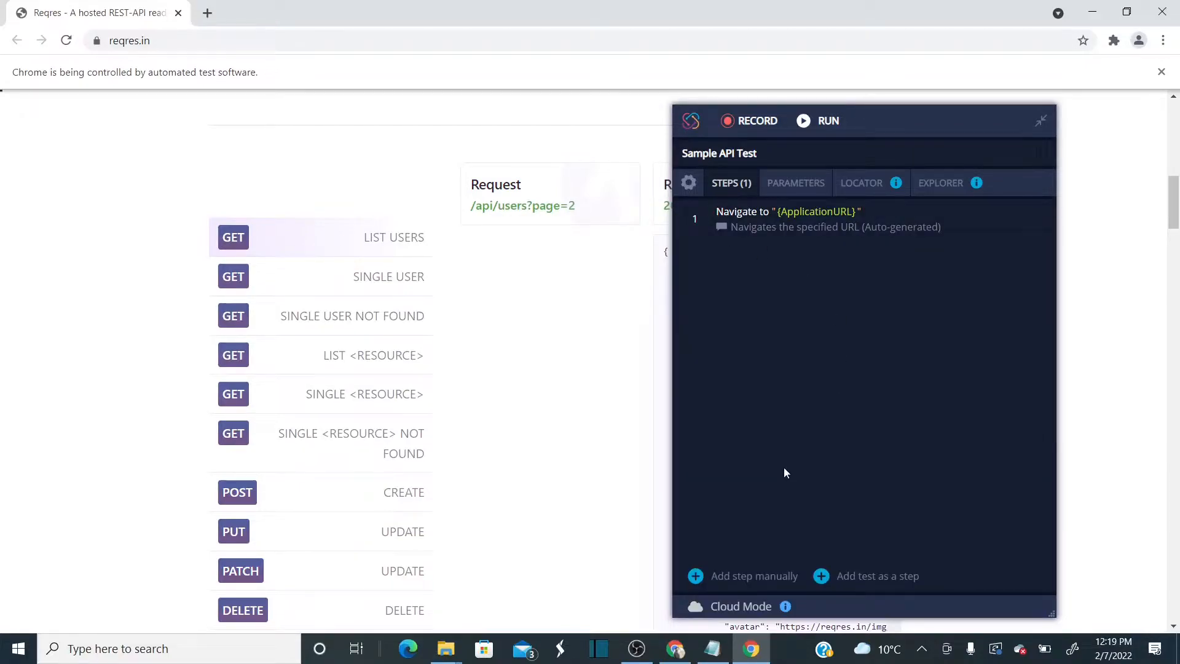
left_click(696, 576)
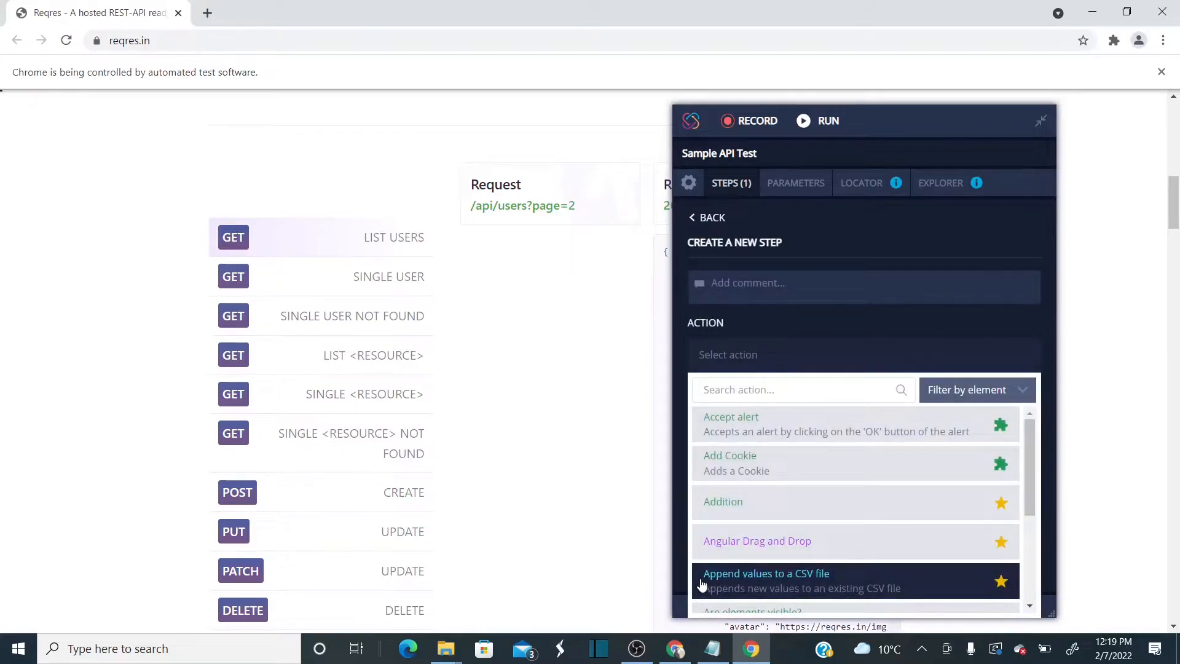
type("HTTP Get")
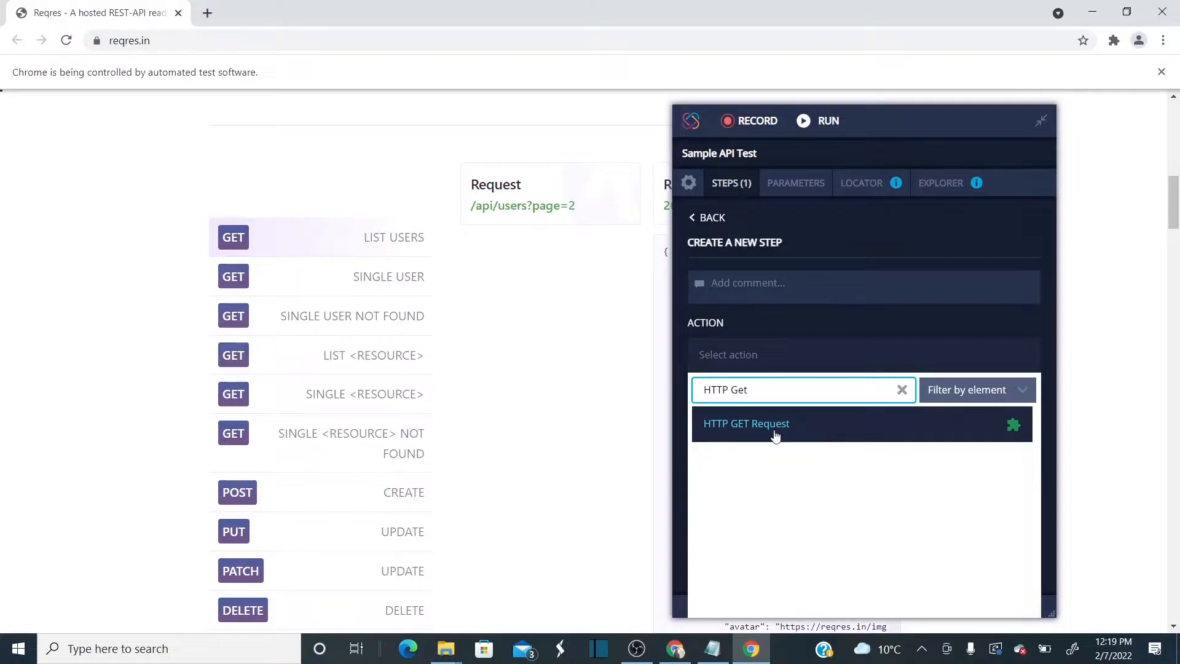
left_click(835, 435)
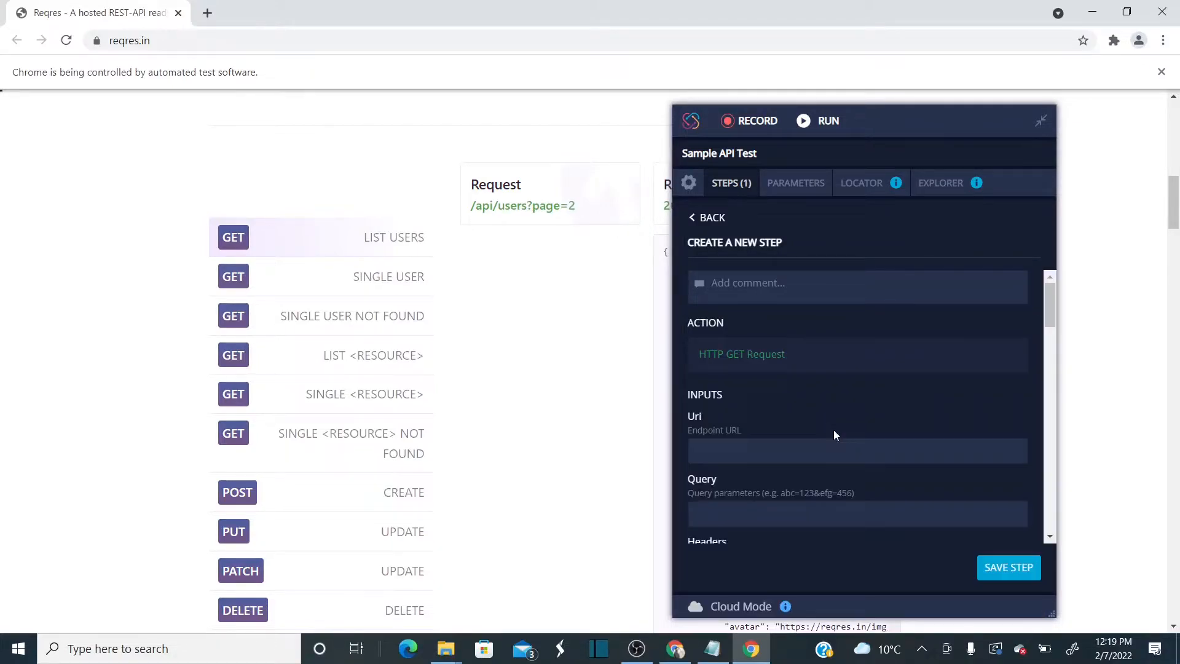
left_click(768, 448)
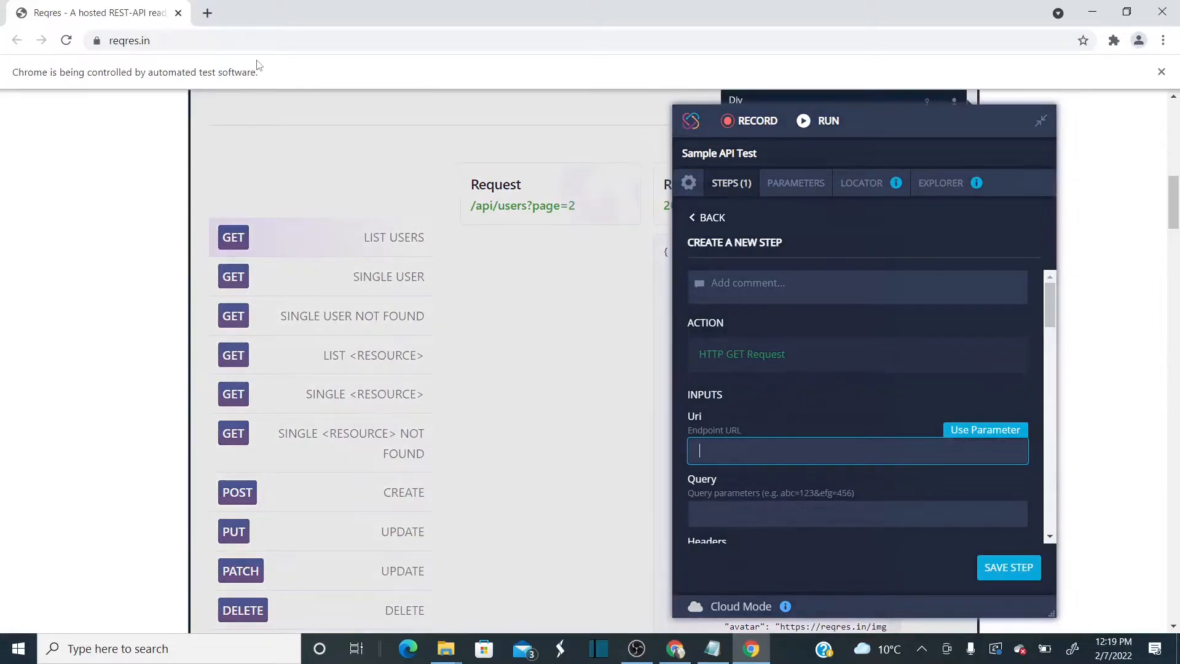
left_click(196, 38)
key("ctrl+c")
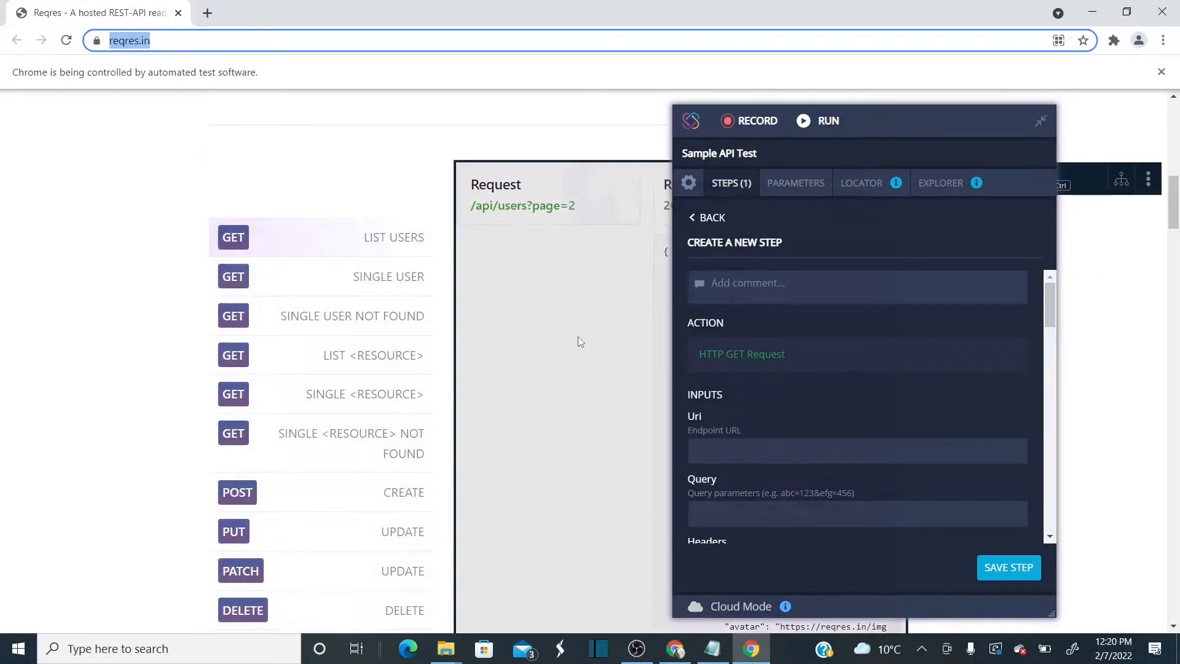
left_click(736, 443)
key("ctrl+v")
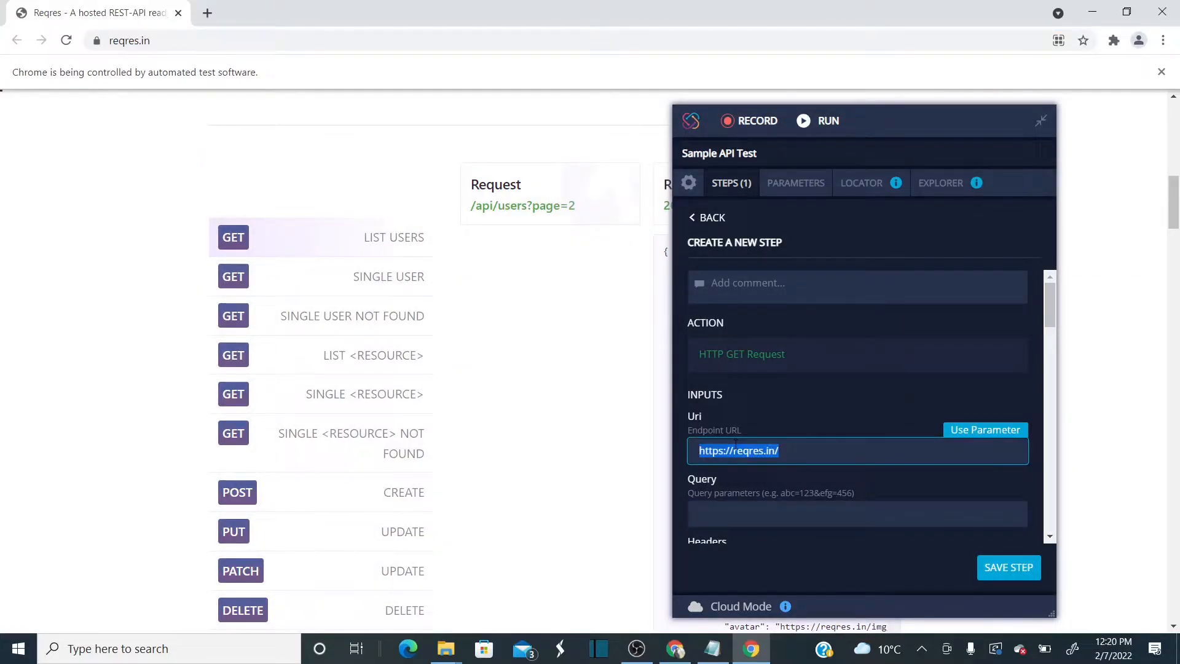
left_click(793, 456)
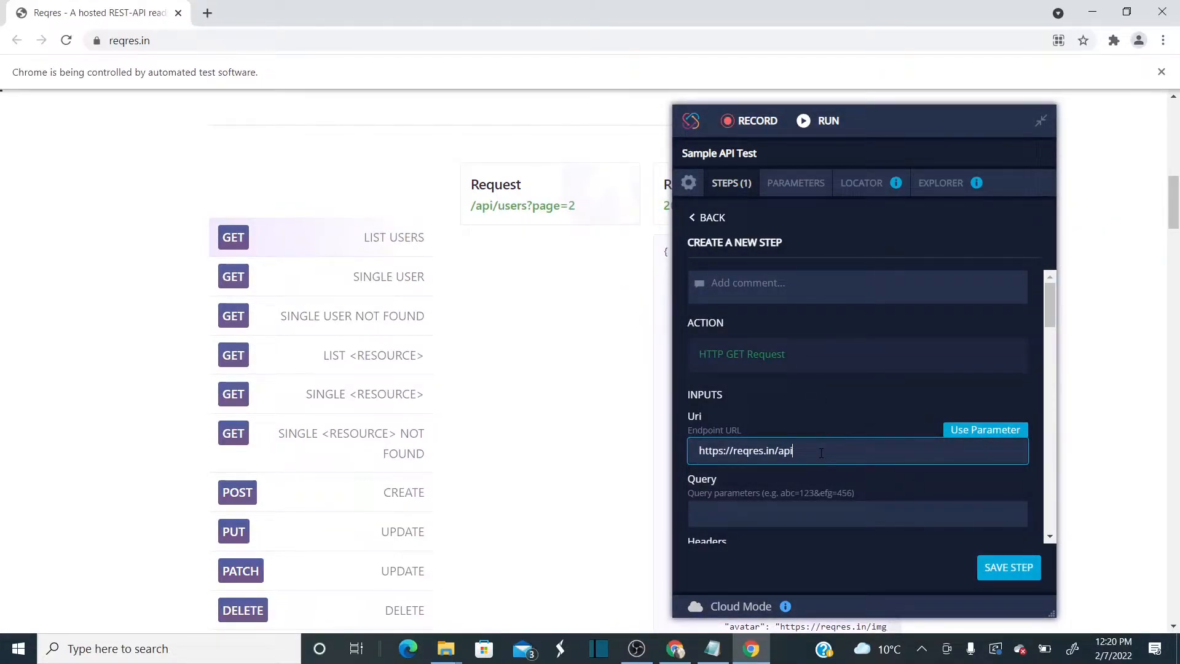
type("users?page=2")
Set the GET request's ExpectedStatus to 200, moving the recorder panel to check the Reqres response code.
left_click_drag(1046, 314, 1052, 360)
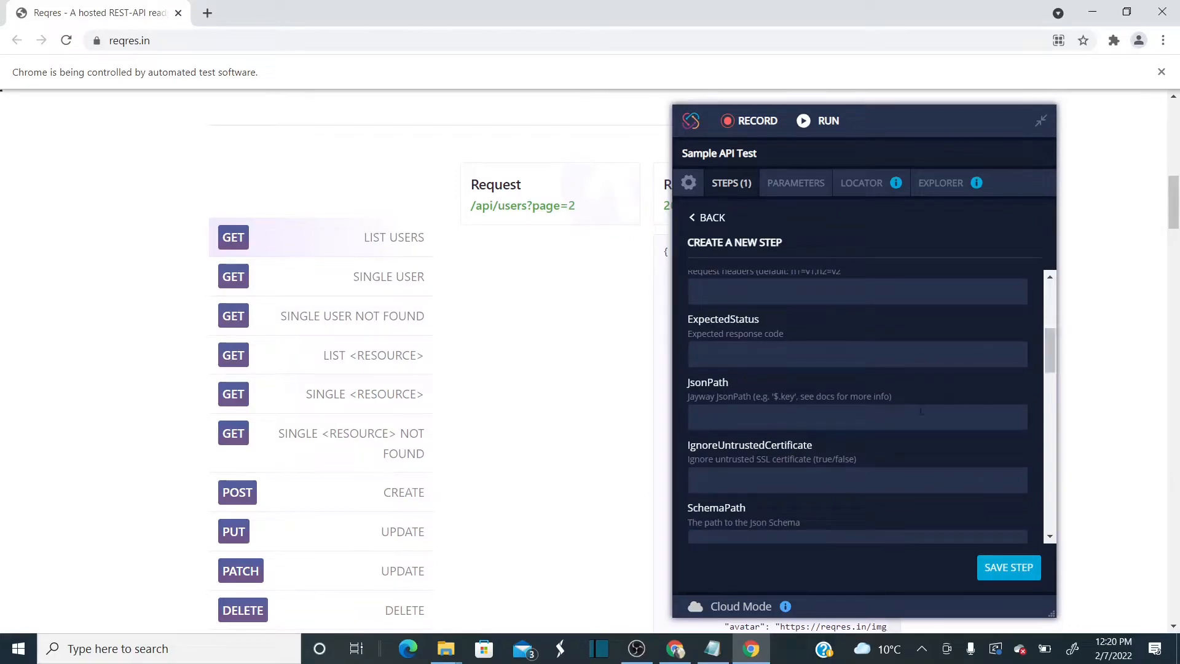
left_click(857, 420)
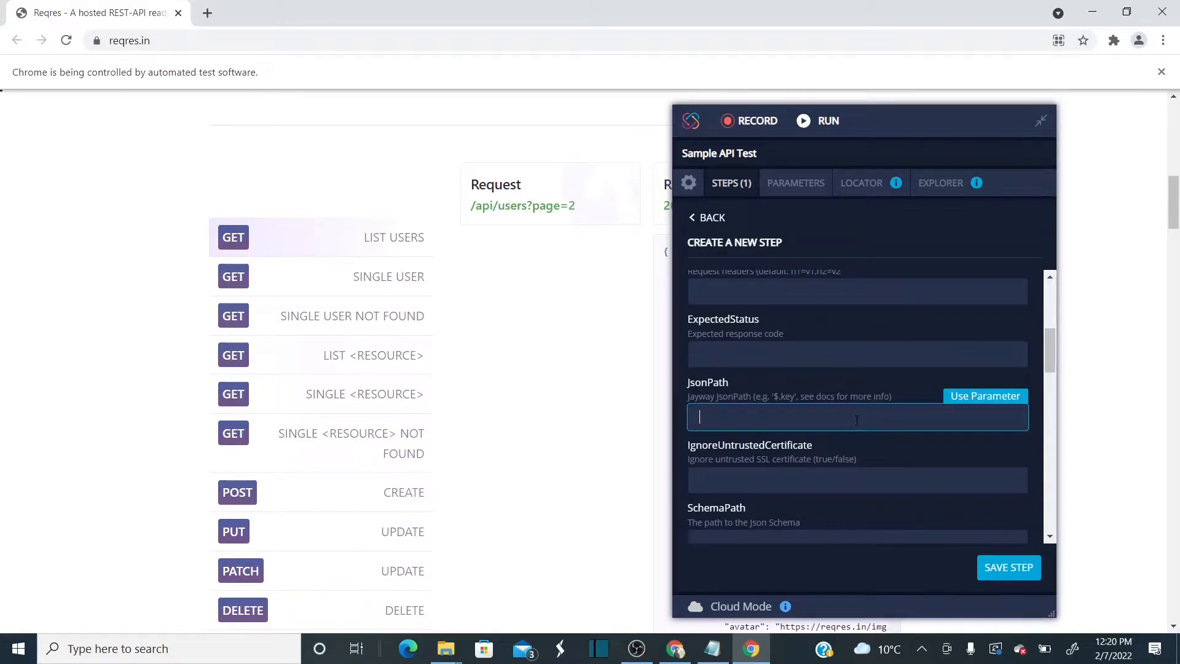
left_click(936, 354)
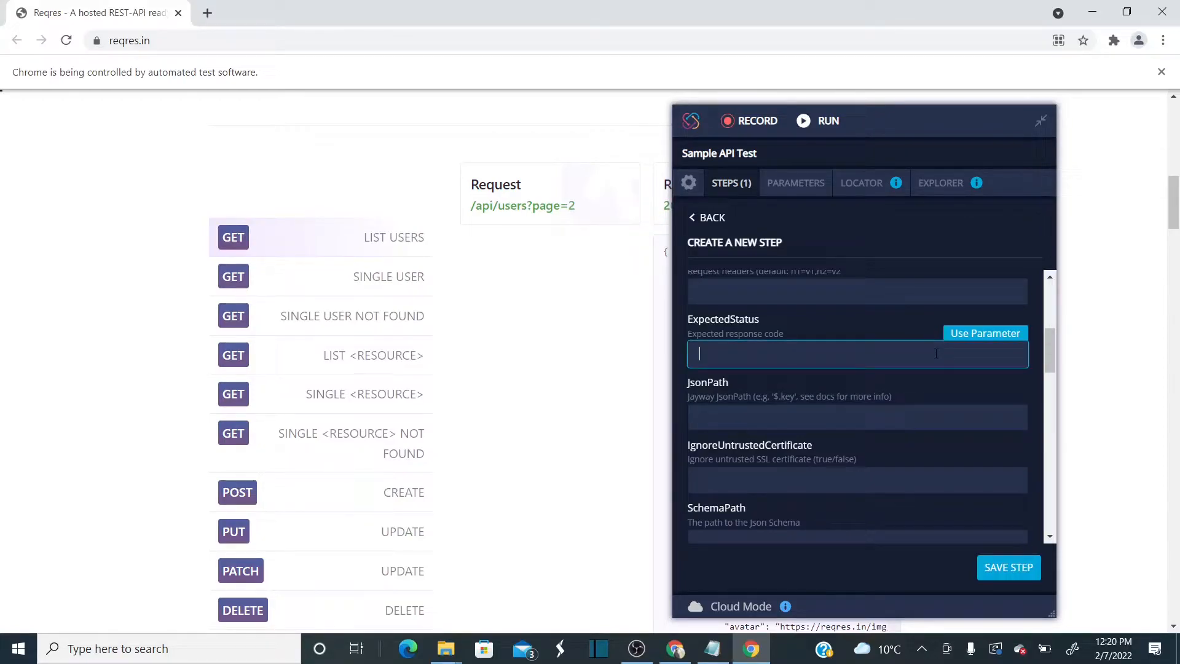
mouse_move(869, 130)
left_mouse_down()
mouse_move(996, 127)
mouse_move(981, 111)
mouse_move(872, 113)
left_mouse_up()
left_click(713, 353)
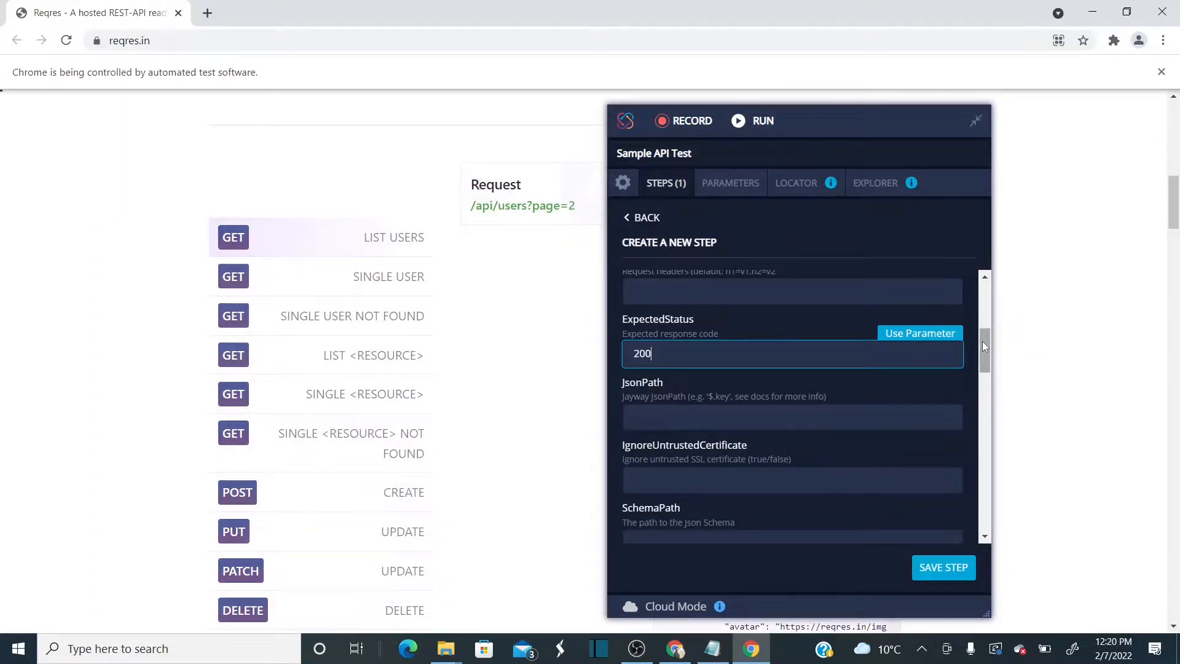
Create an input test parameter named ServerResponse and assign it to the GET step's Response output.
left_click_drag(983, 346, 983, 394)
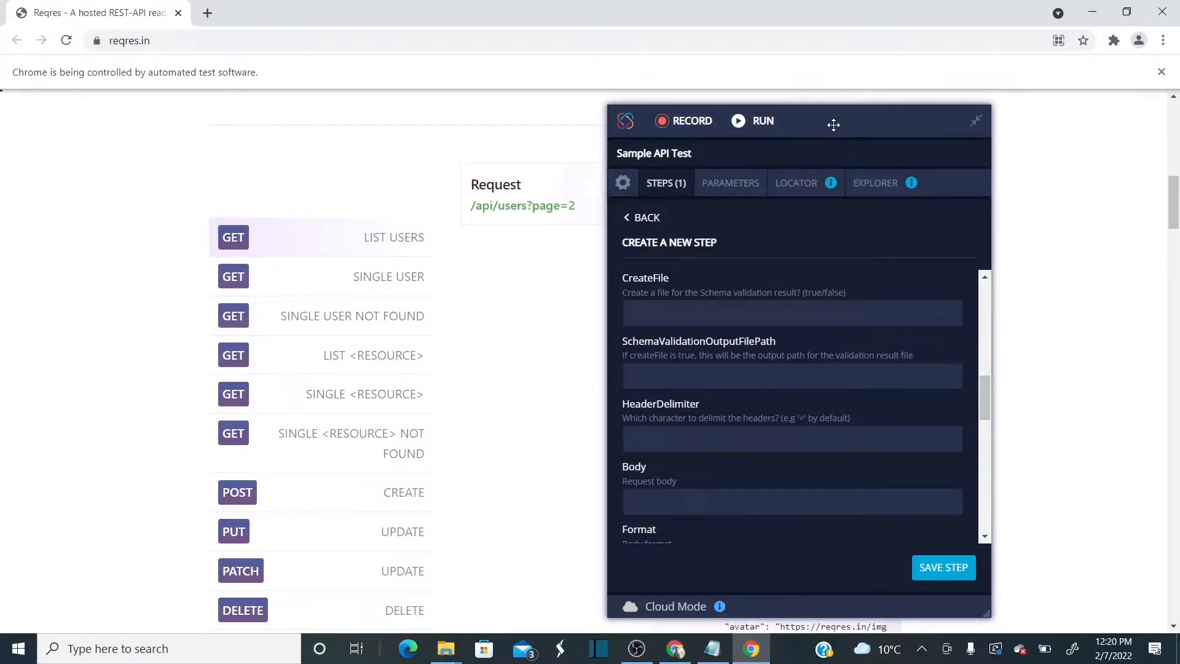
left_click_drag(833, 124, 428, 124)
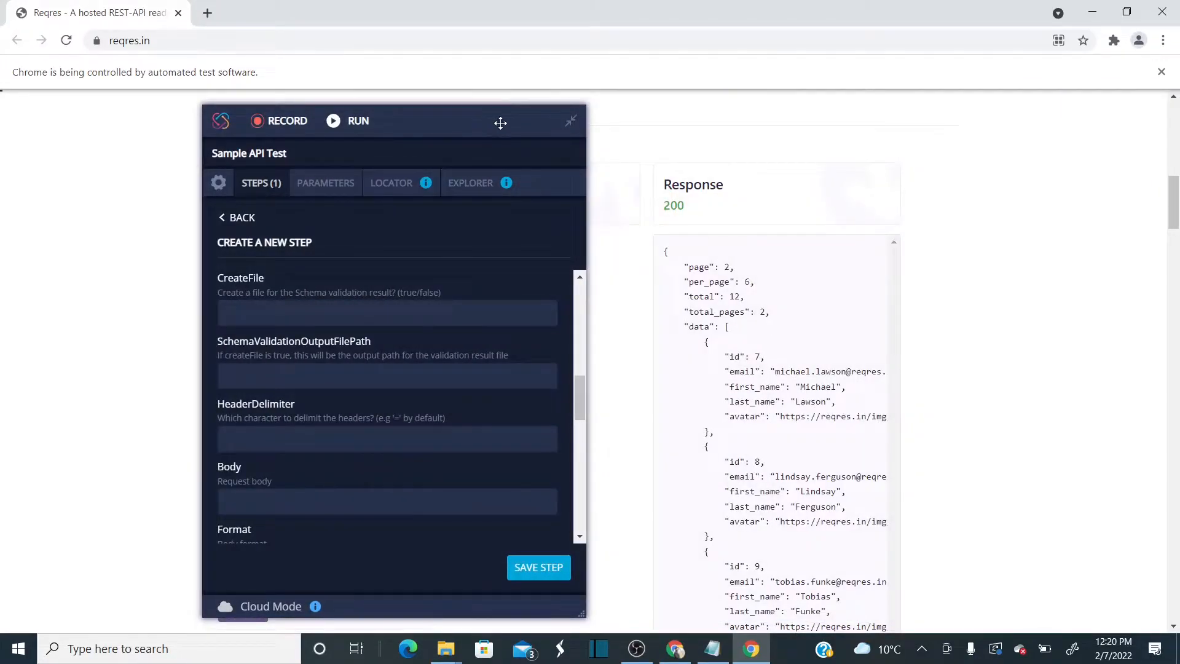
left_click_drag(501, 121, 635, 121)
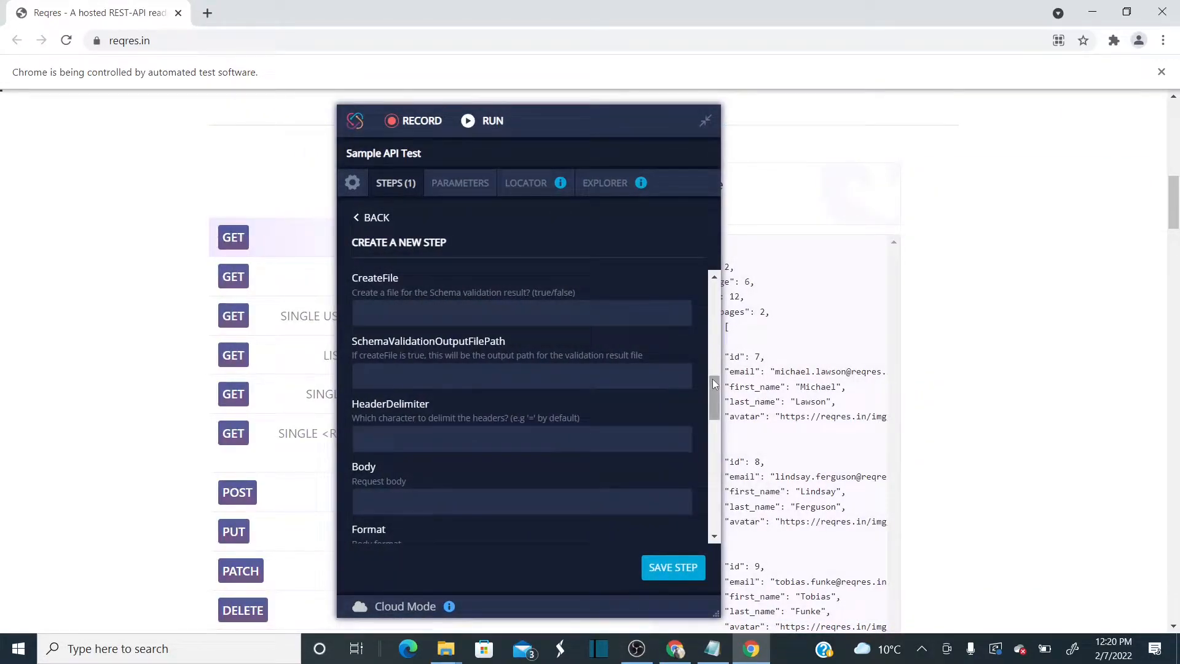
left_click_drag(714, 384, 716, 418)
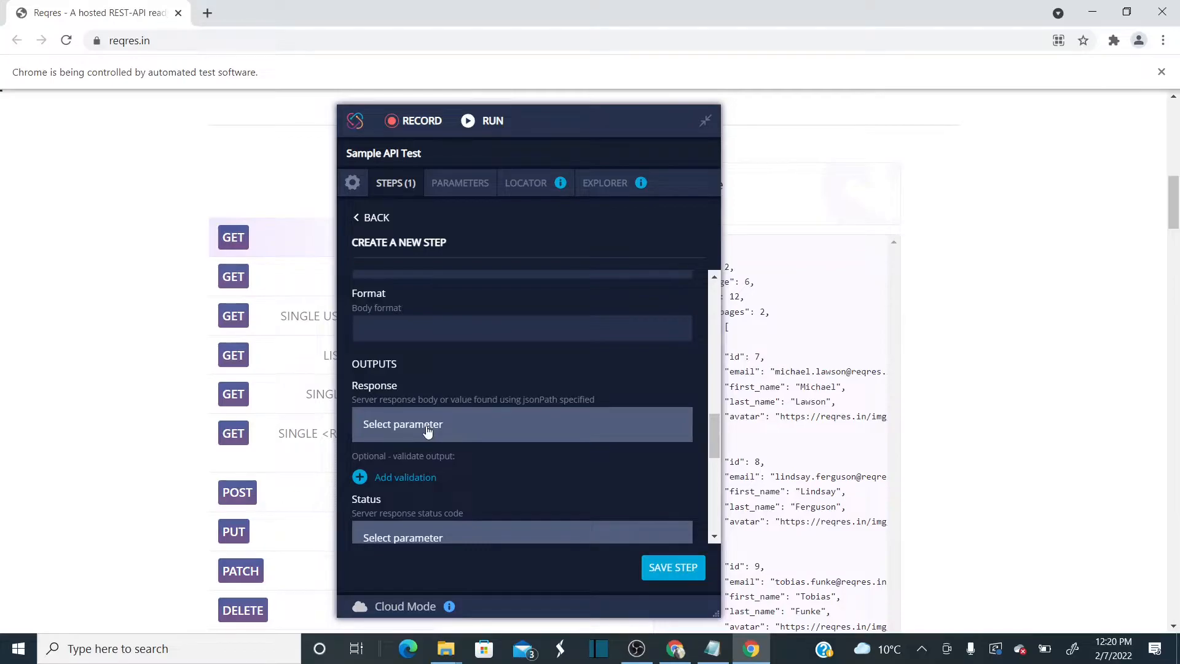
left_click(428, 432)
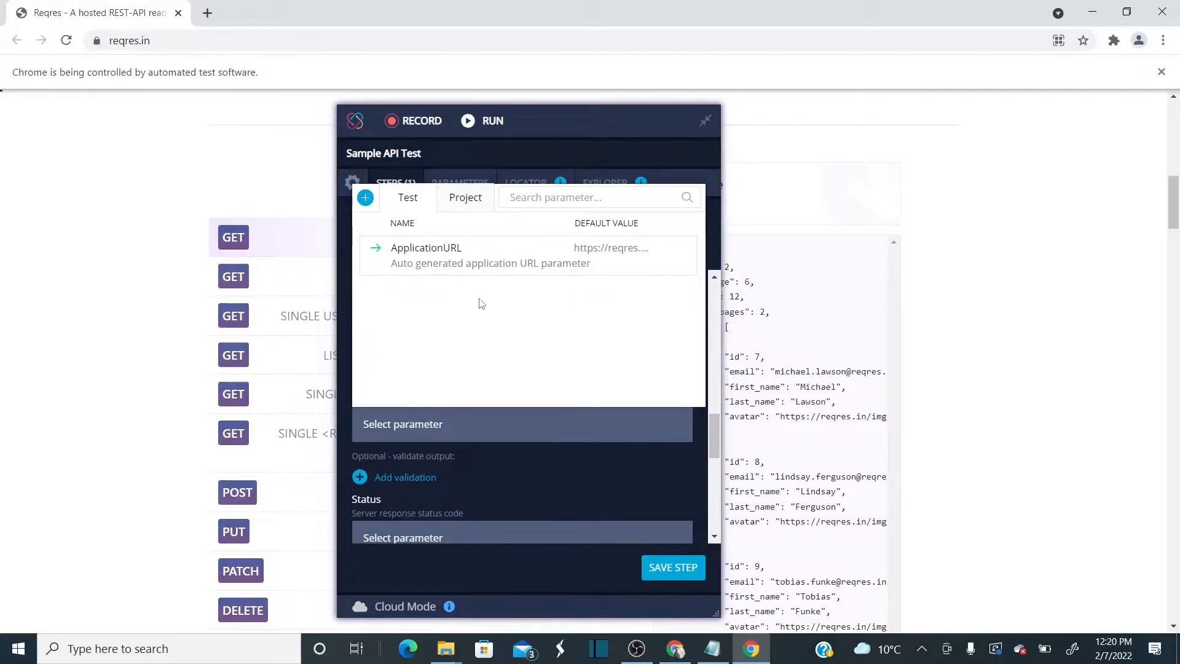
left_click(365, 198)
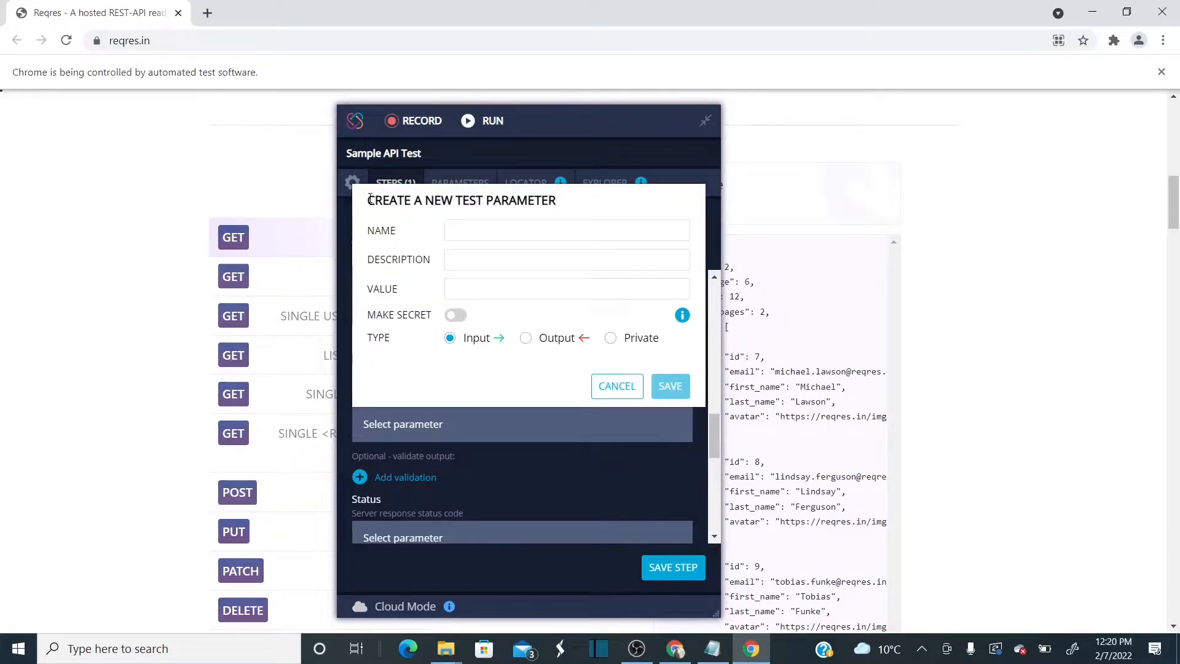
left_click(503, 227)
type("Serv")
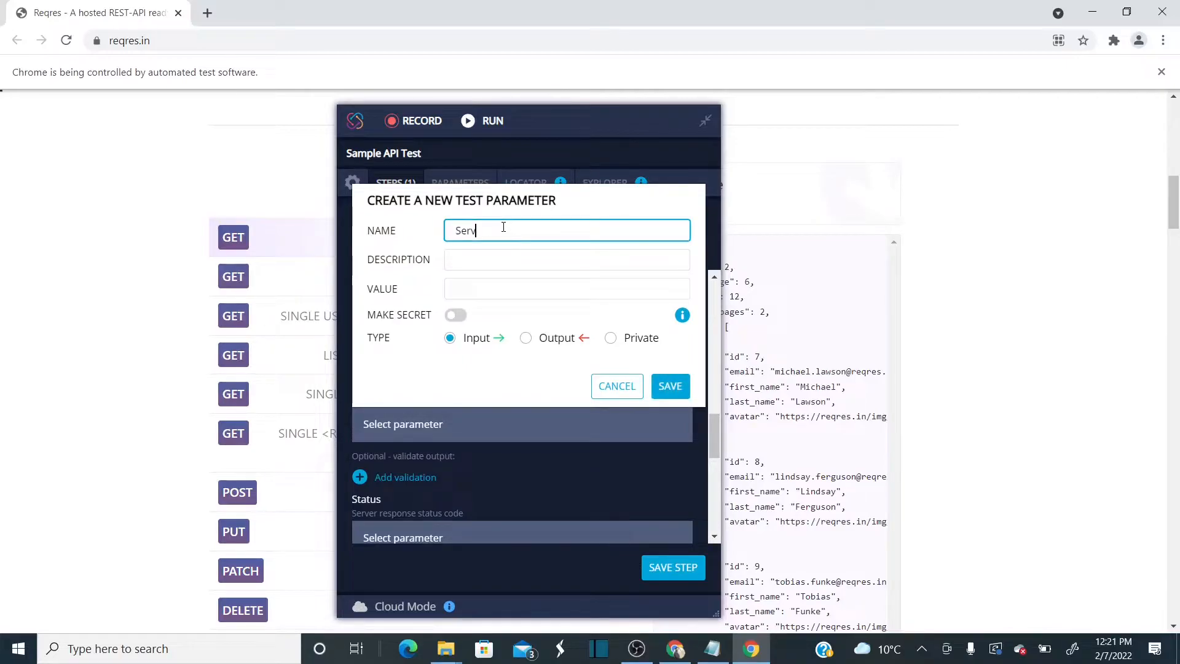
type("erResponse")
left_click(668, 386)
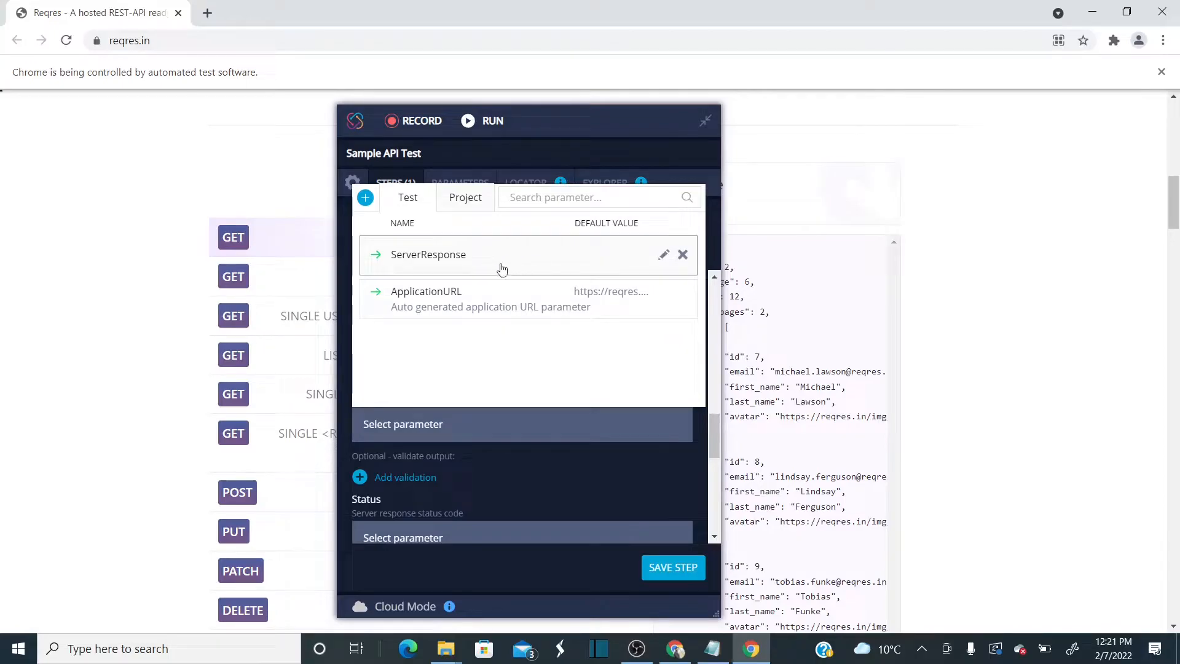
left_click(490, 267)
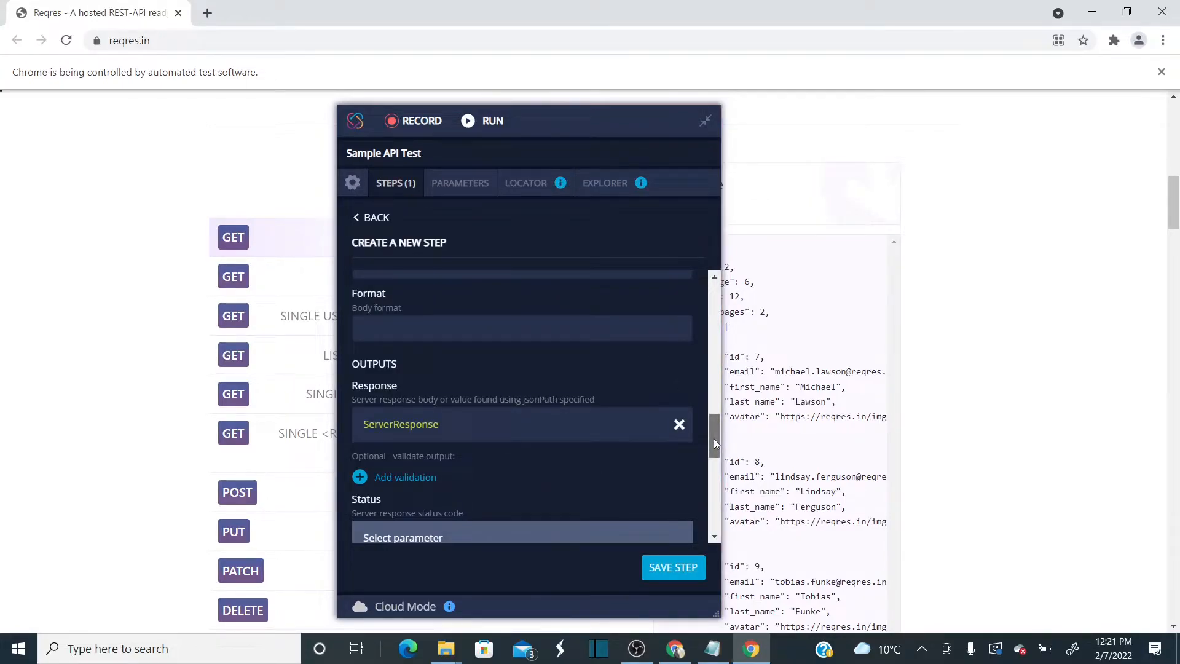
Check the sample response body on the Reqres page and save the HTTP GET Request step.
scroll(714, 438, "up", 1)
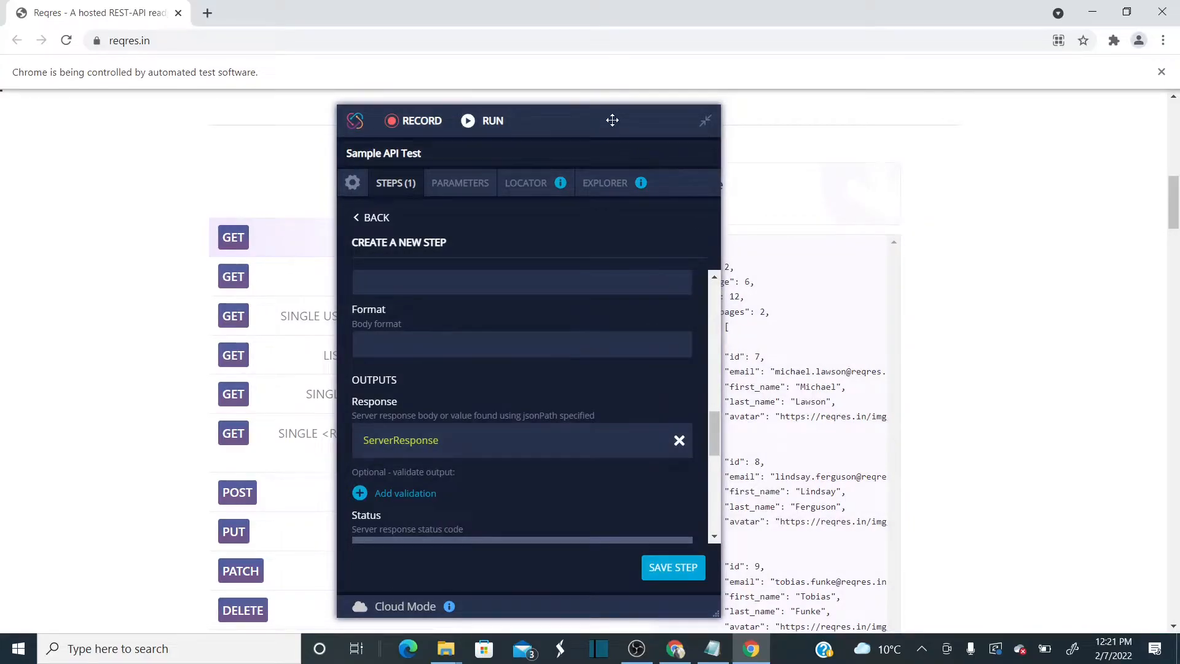
left_click_drag(611, 120, 350, 120)
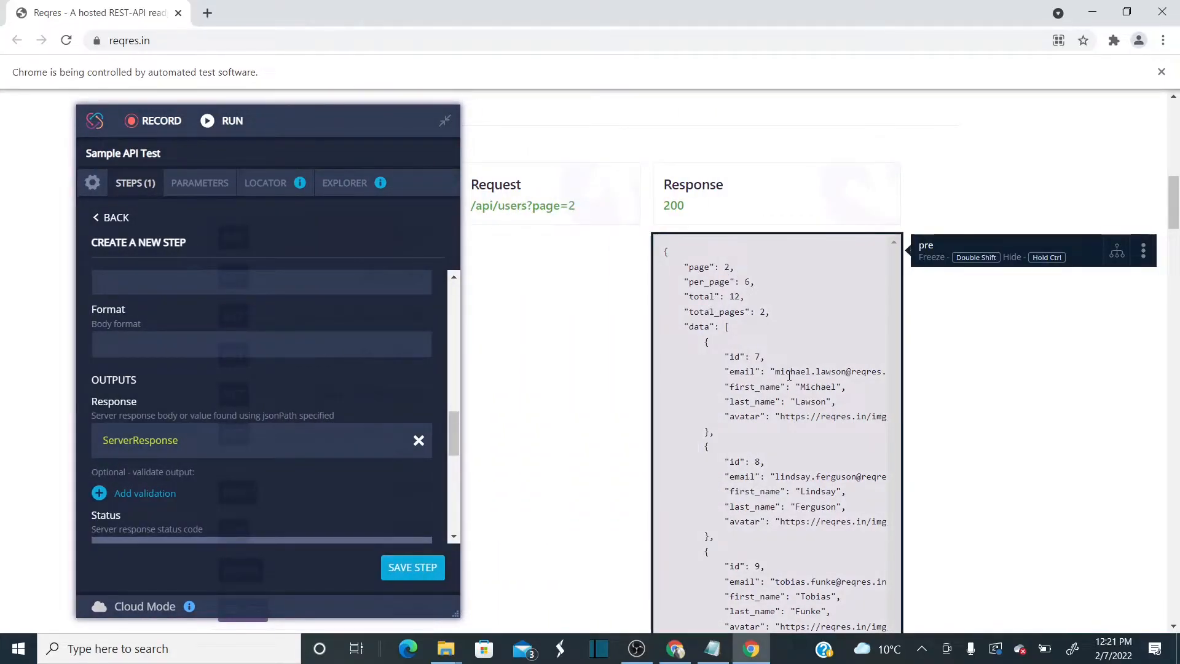
left_click_drag(1176, 204, 1178, 248)
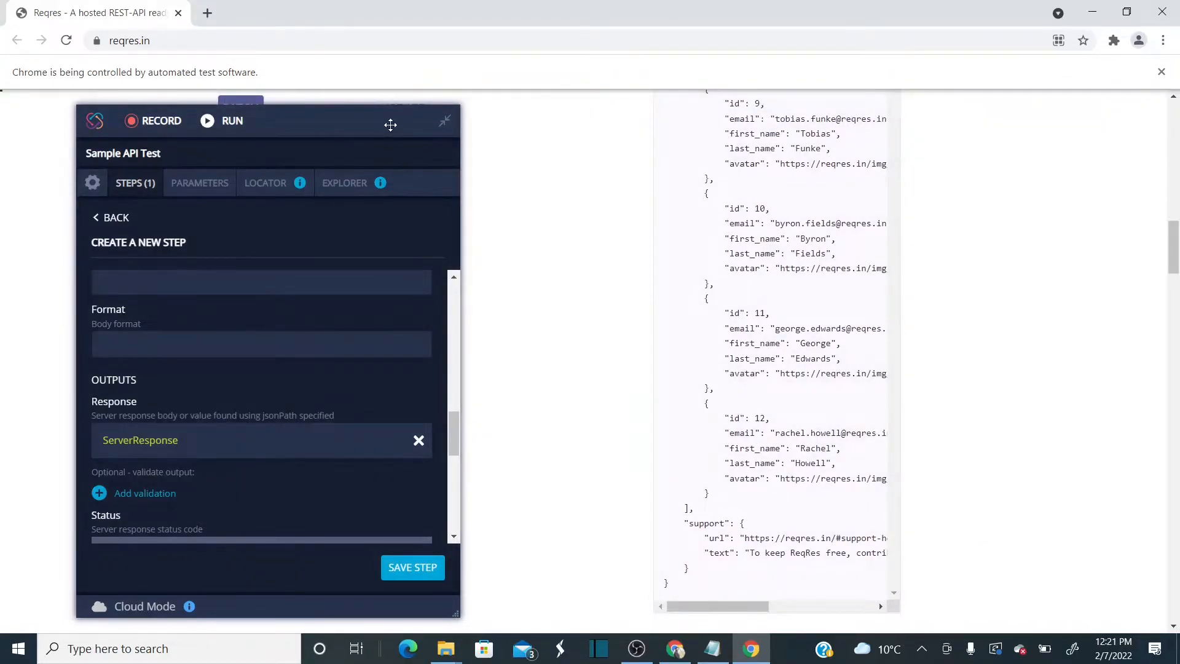
left_click_drag(390, 123, 801, 130)
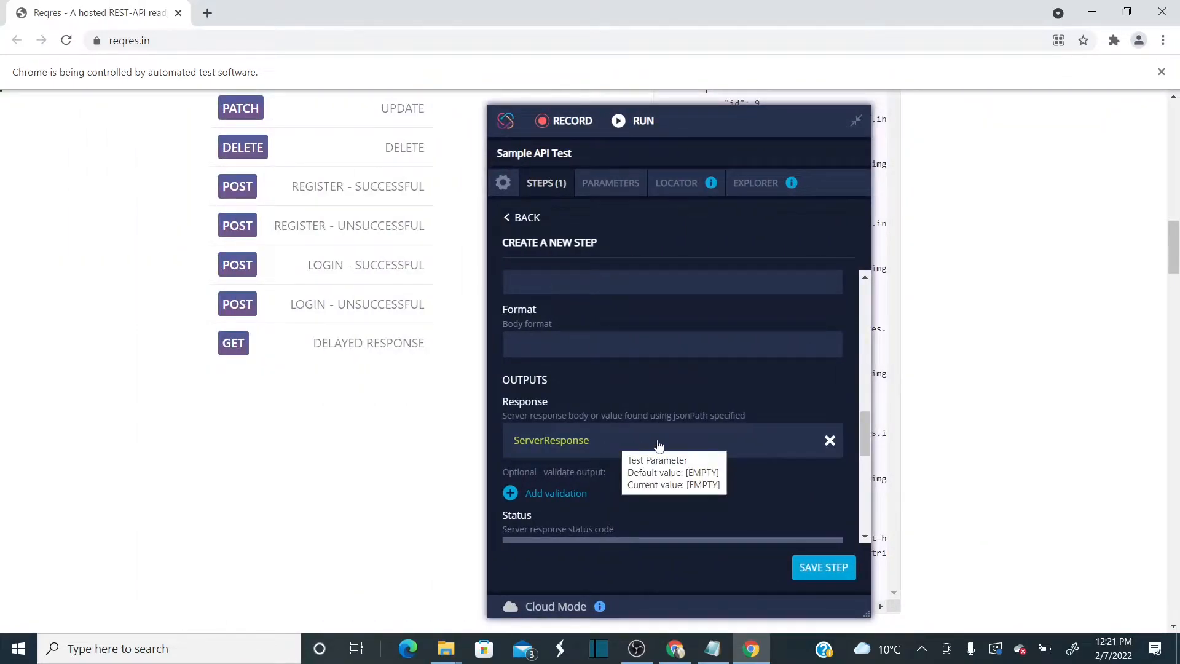
left_click_drag(865, 431, 866, 484)
left_click(823, 568)
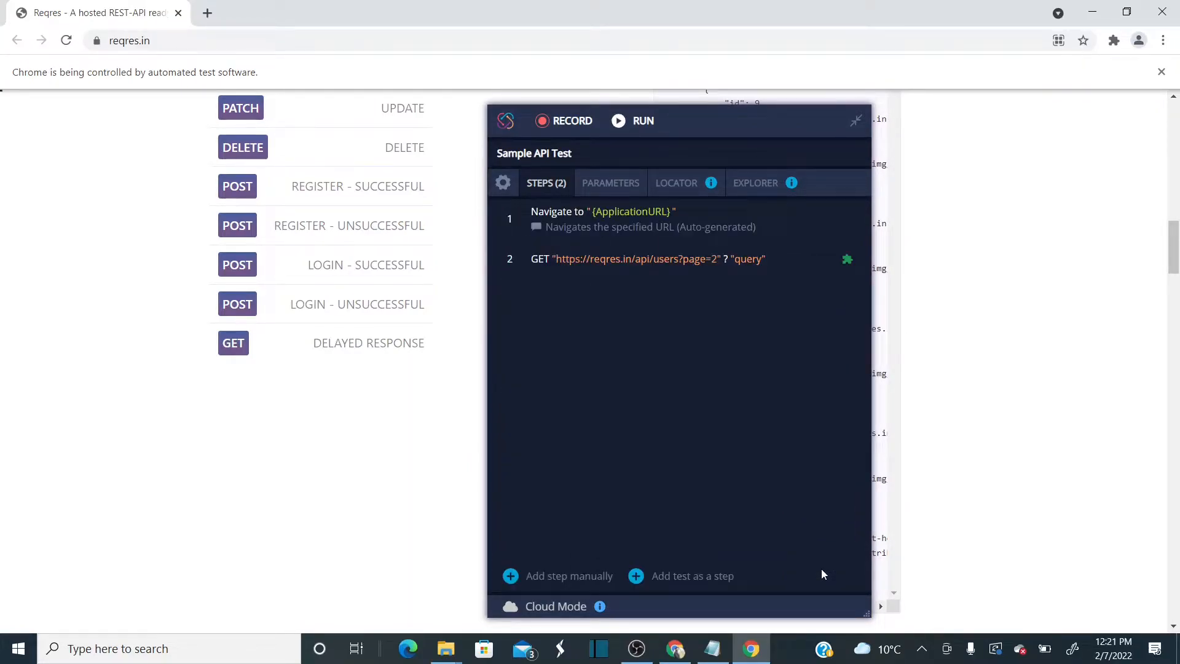
Run only the GET step of the test and open its execution details.
mouse_move(785, 274)
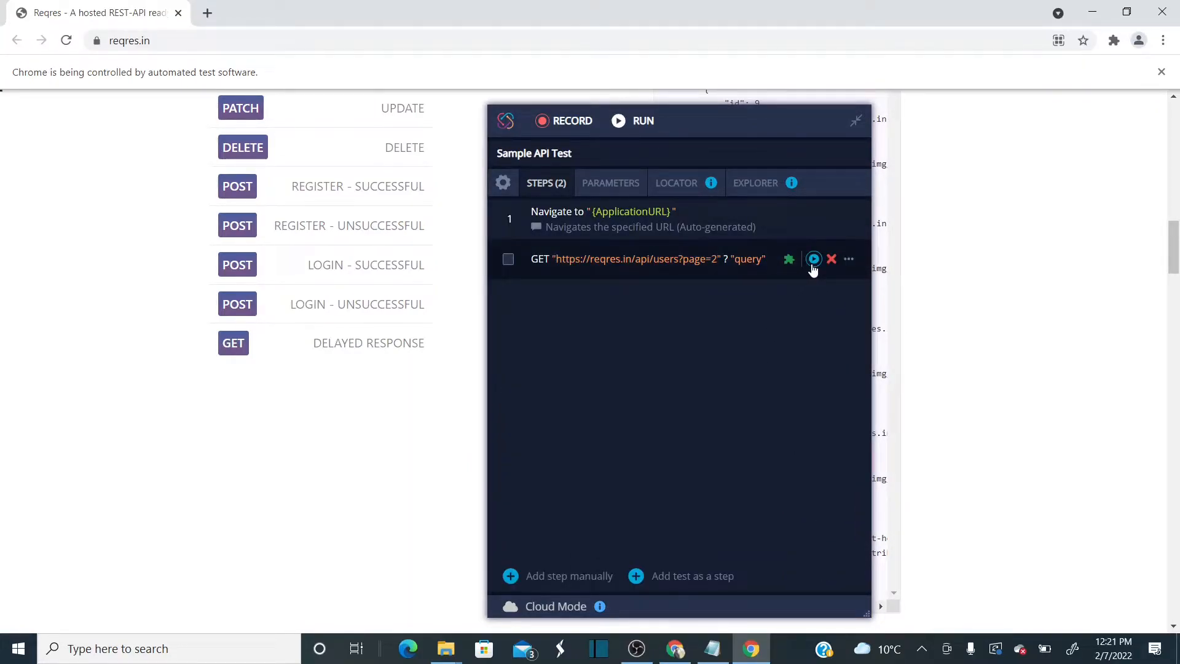
left_click(814, 262)
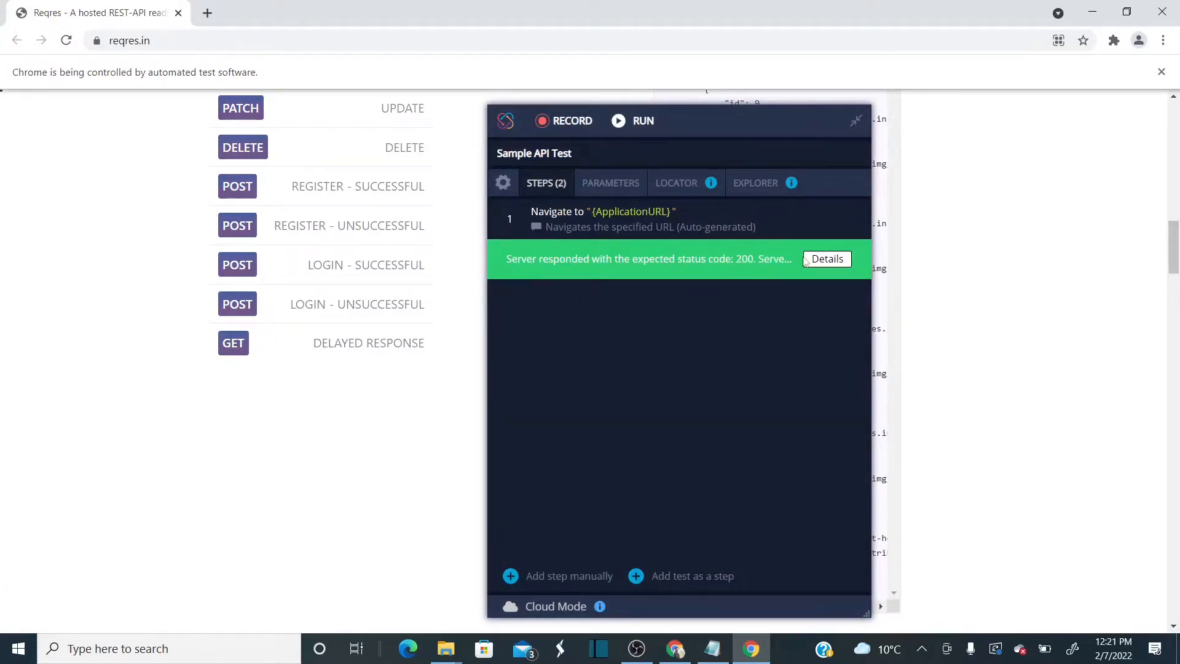
left_click(824, 267)
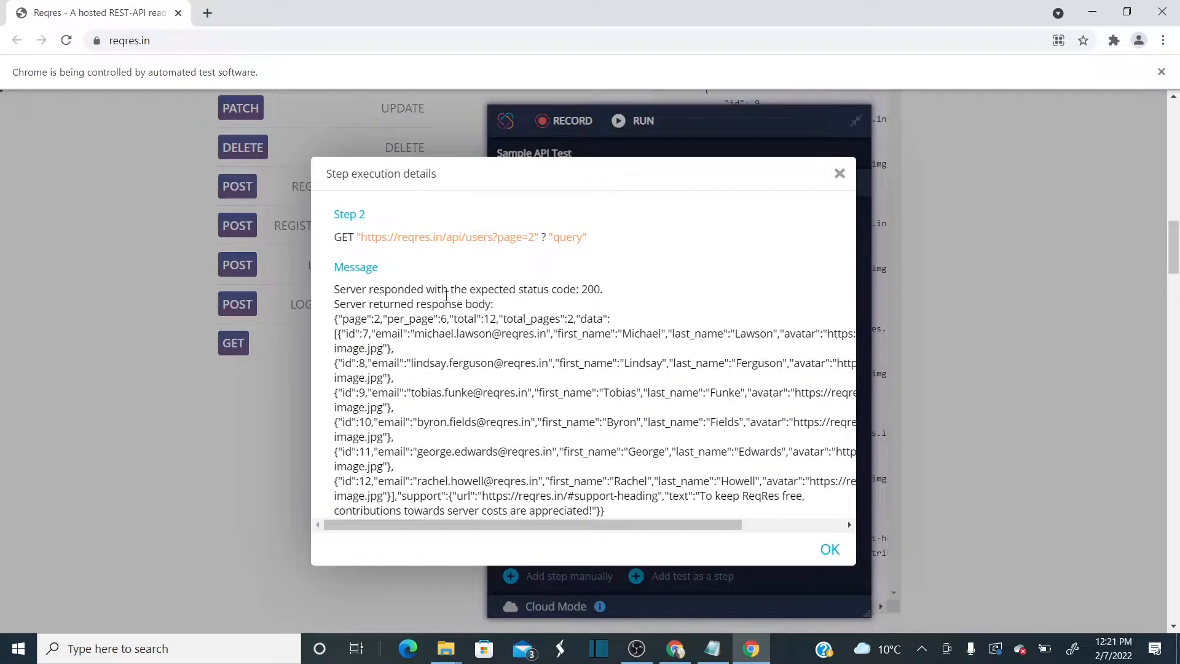
Examine the status code message and returned response body in the step execution details, and close them.
left_click_drag(613, 290, 340, 293)
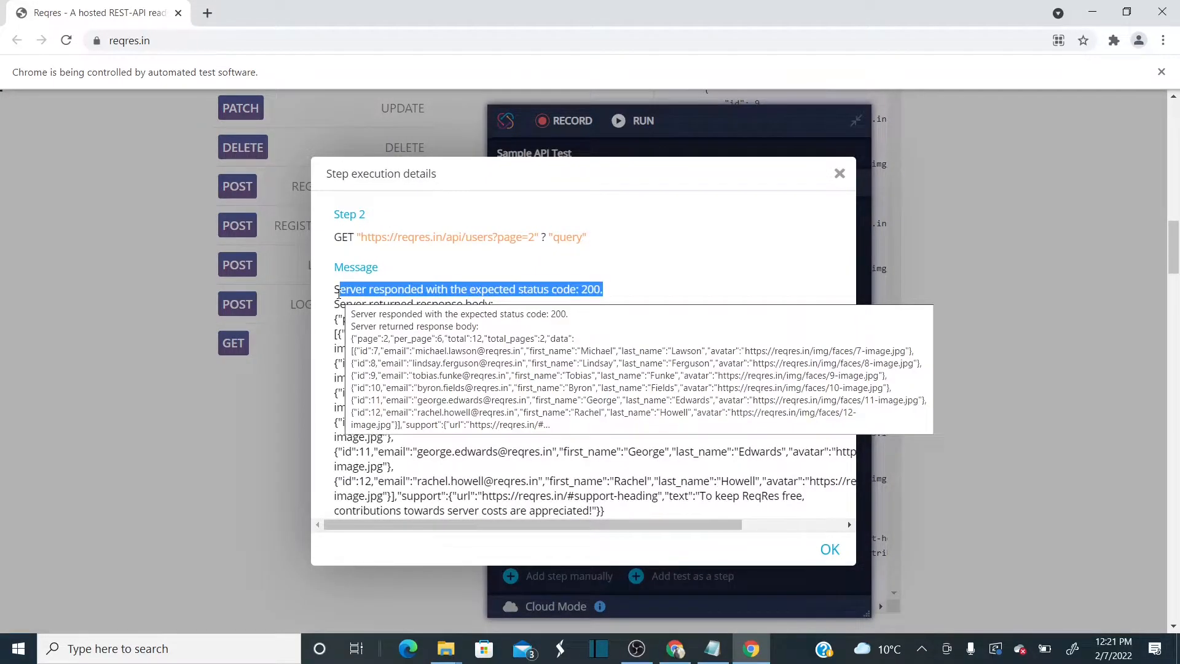
left_click(367, 344)
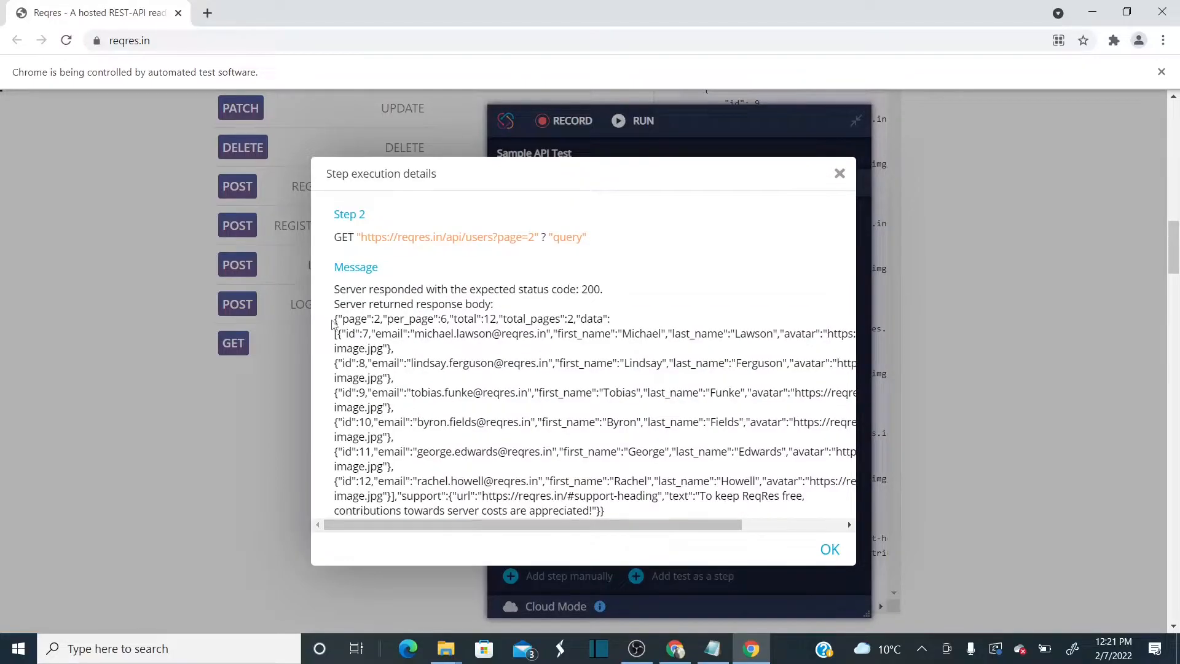
left_click_drag(335, 320, 657, 518)
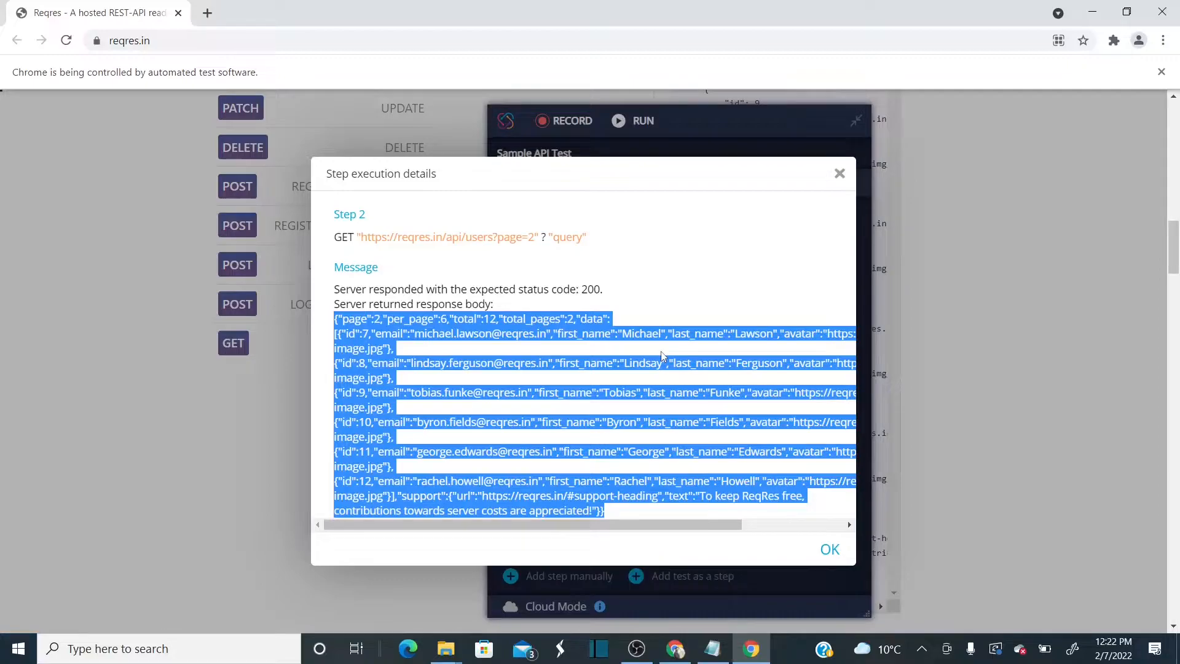
left_click_drag(592, 526, 528, 524)
left_click(840, 175)
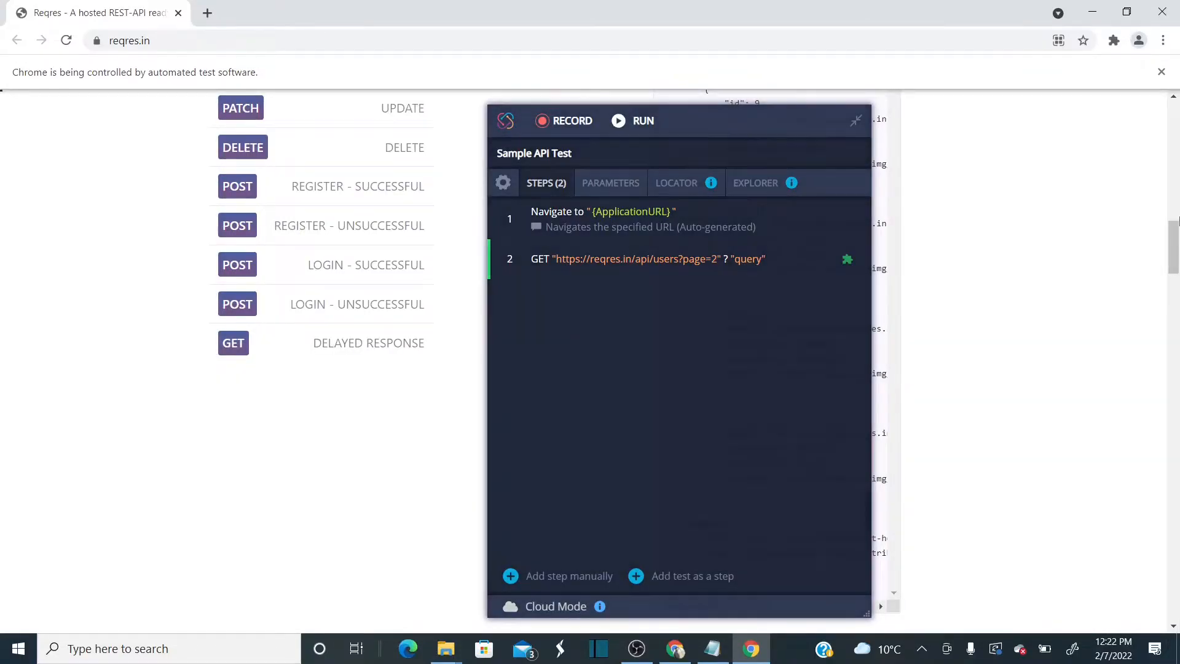
Move the recorder panel clear of the Reqres sample response to compare its user data with the returned body.
left_click_drag(1172, 263, 1173, 241)
left_click_drag(767, 134, 543, 134)
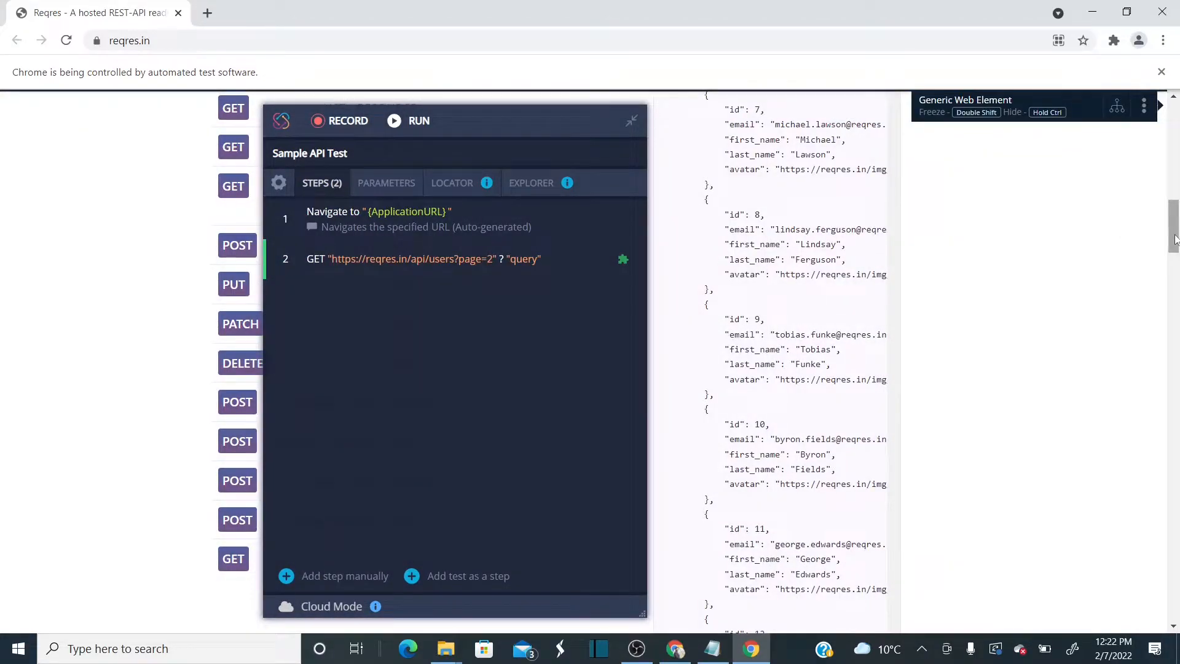
left_click_drag(1174, 239, 1174, 225)
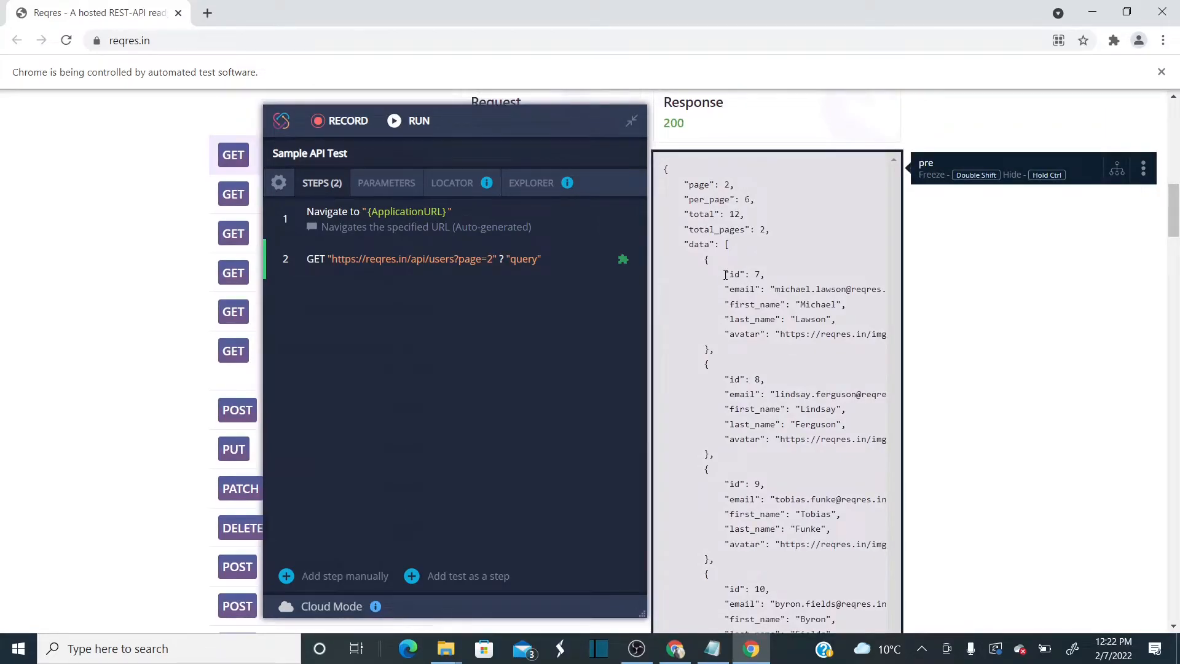
left_click_drag(724, 275, 792, 337)
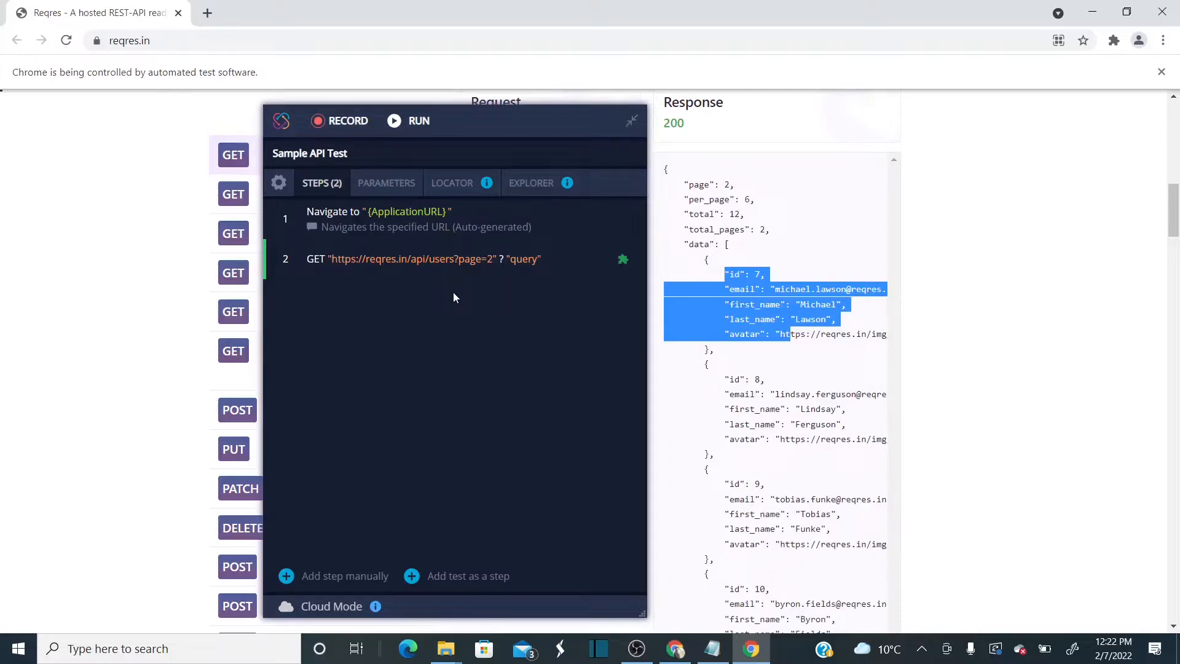
left_click(286, 577)
left_click(379, 383)
type("extract")
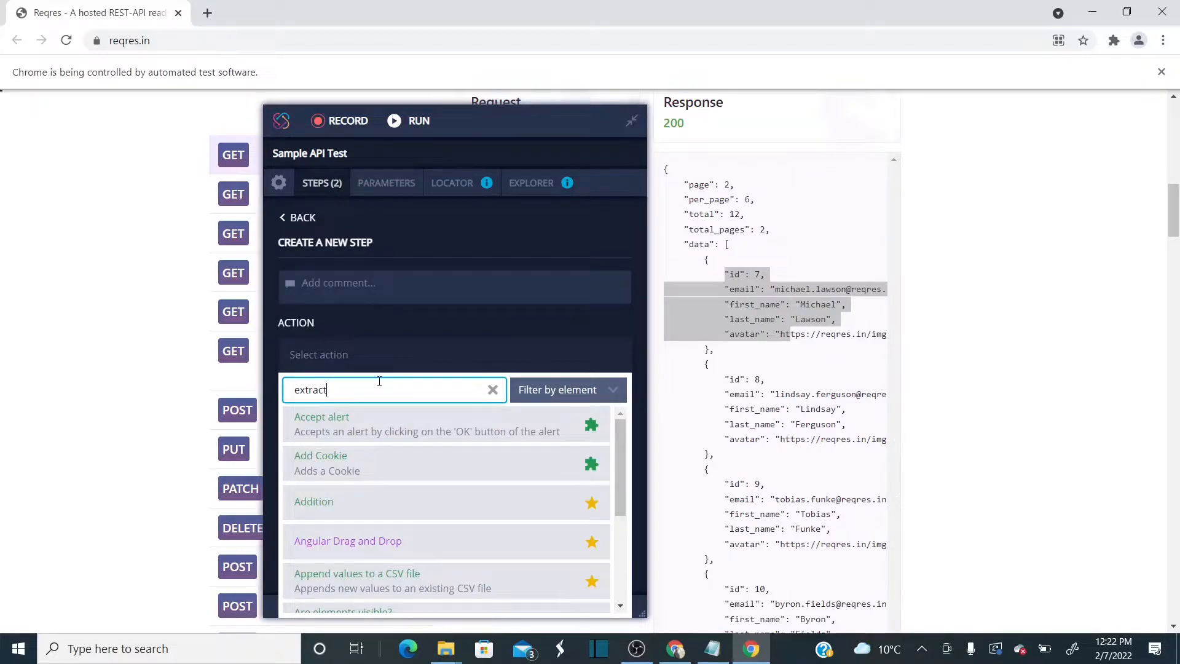
type(" jas")
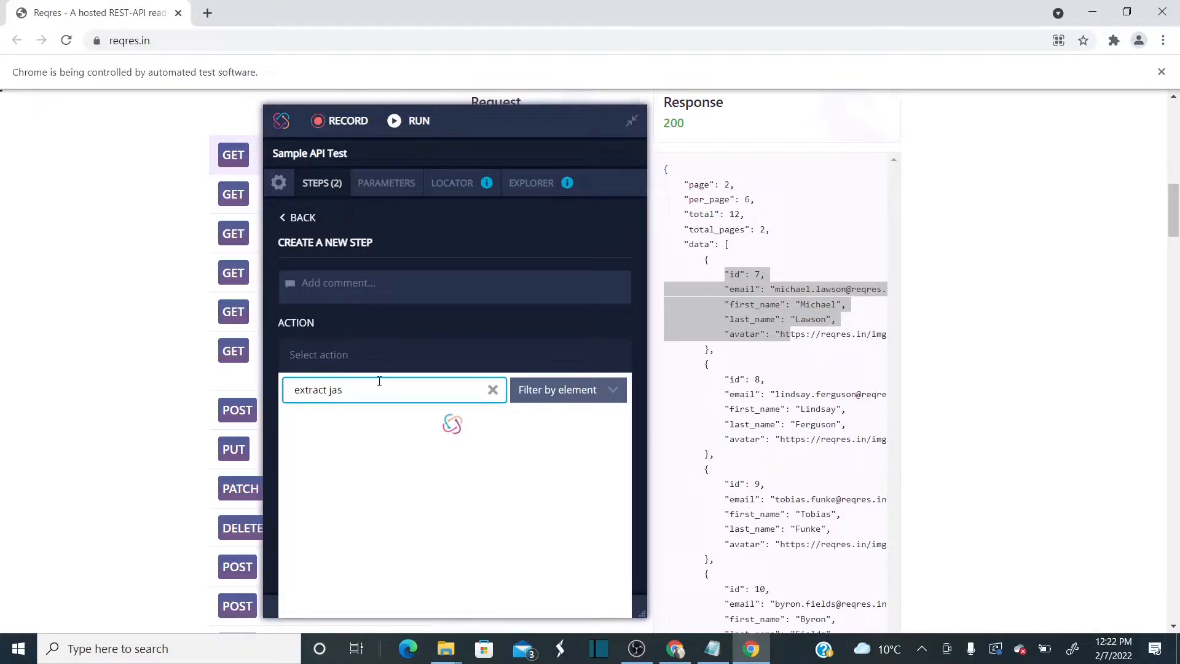
key("BackSpace")
key("BackSpace")
type("son")
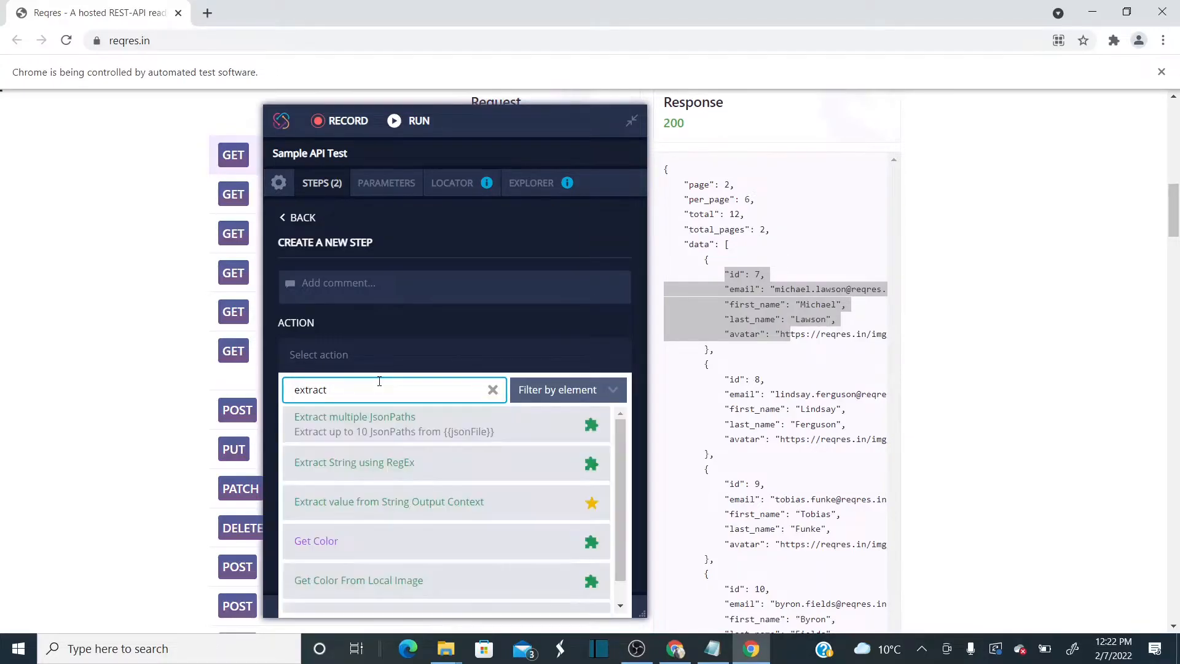
type("multi")
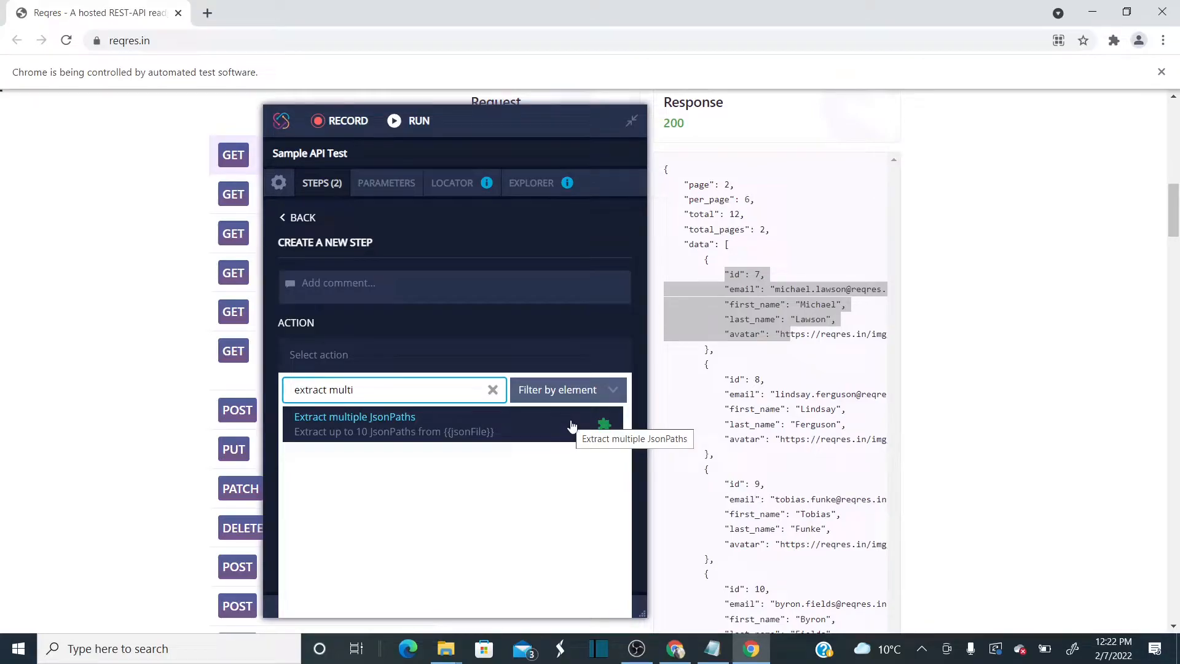
mouse_move(596, 430)
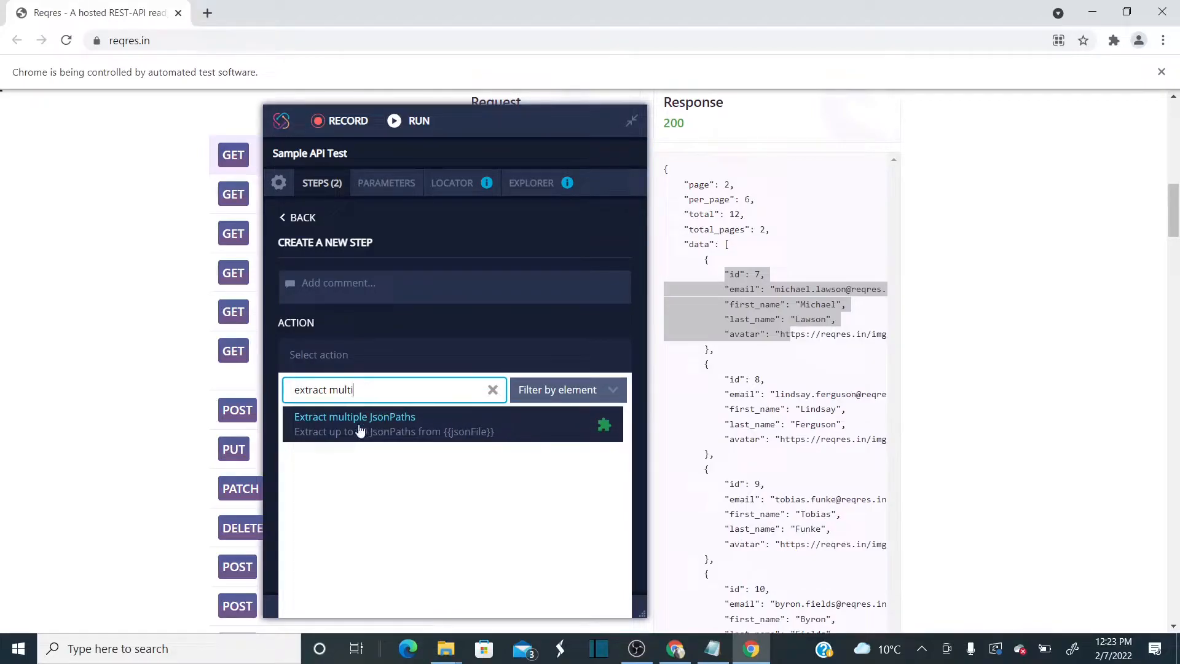
left_click(446, 433)
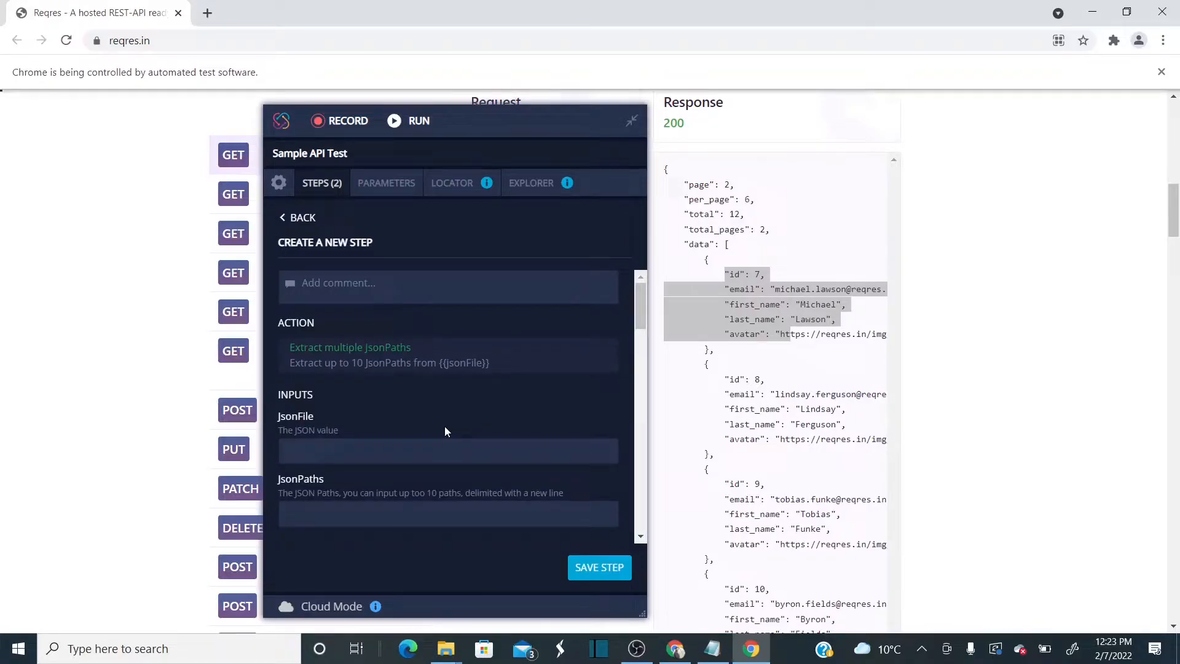
left_click_drag(642, 312, 645, 329)
left_click(520, 352)
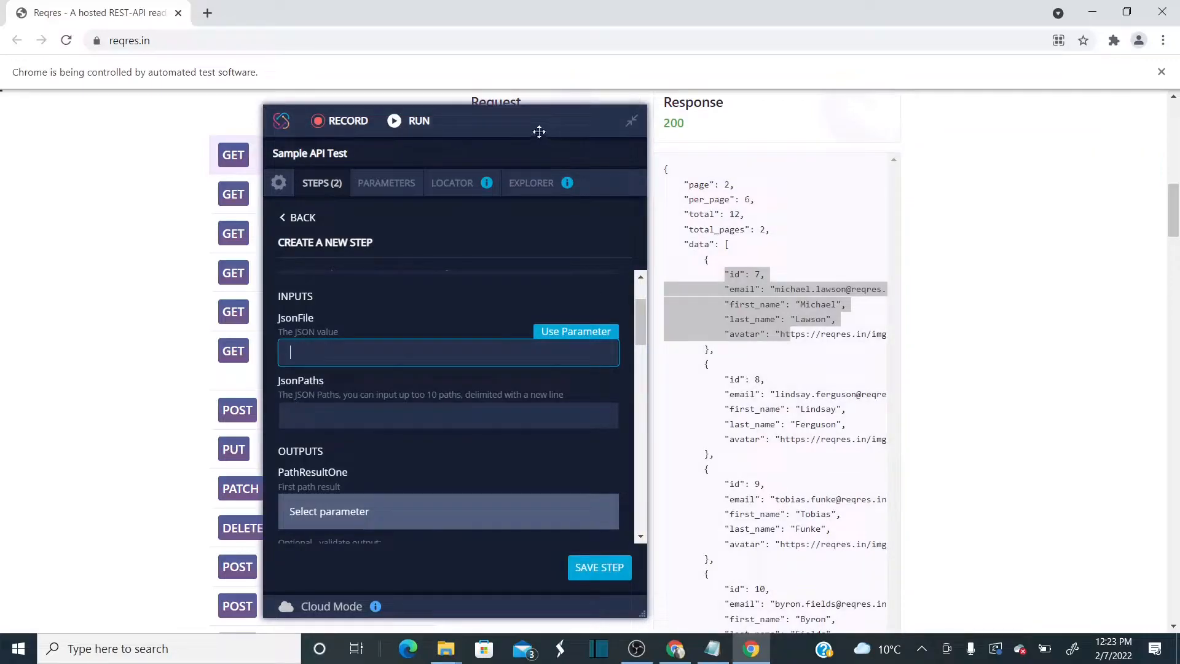
left_click(516, 124)
mouse_move(515, 123)
left_mouse_down()
mouse_move(679, 132)
mouse_move(497, 128)
left_mouse_up()
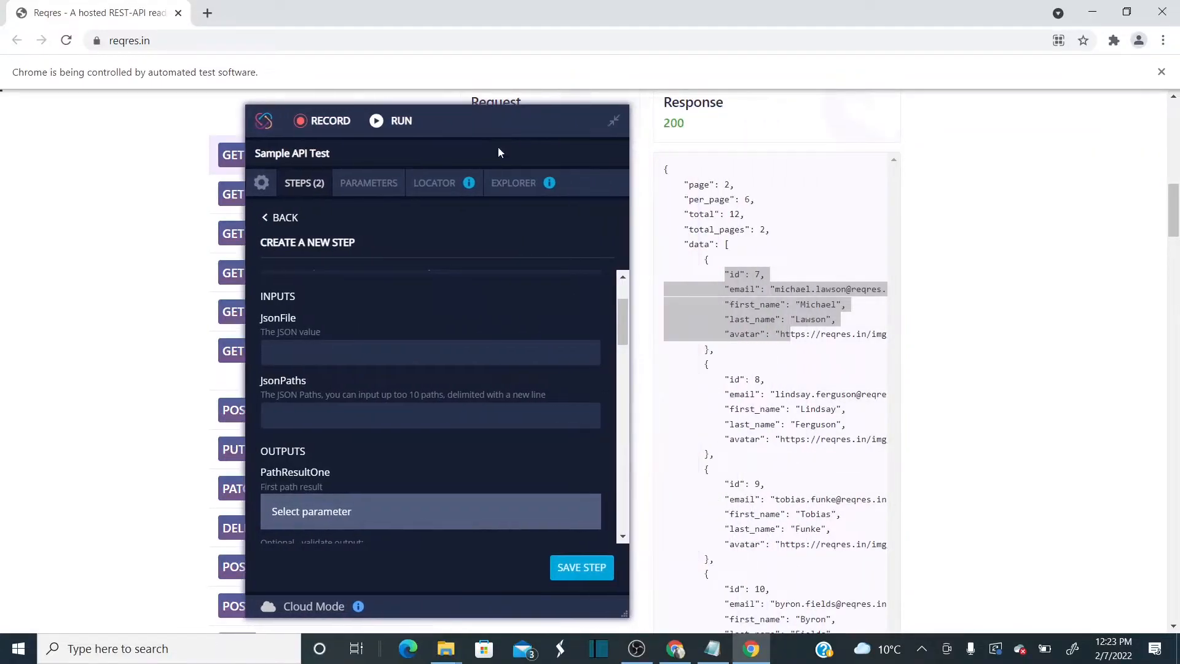
left_click(283, 218)
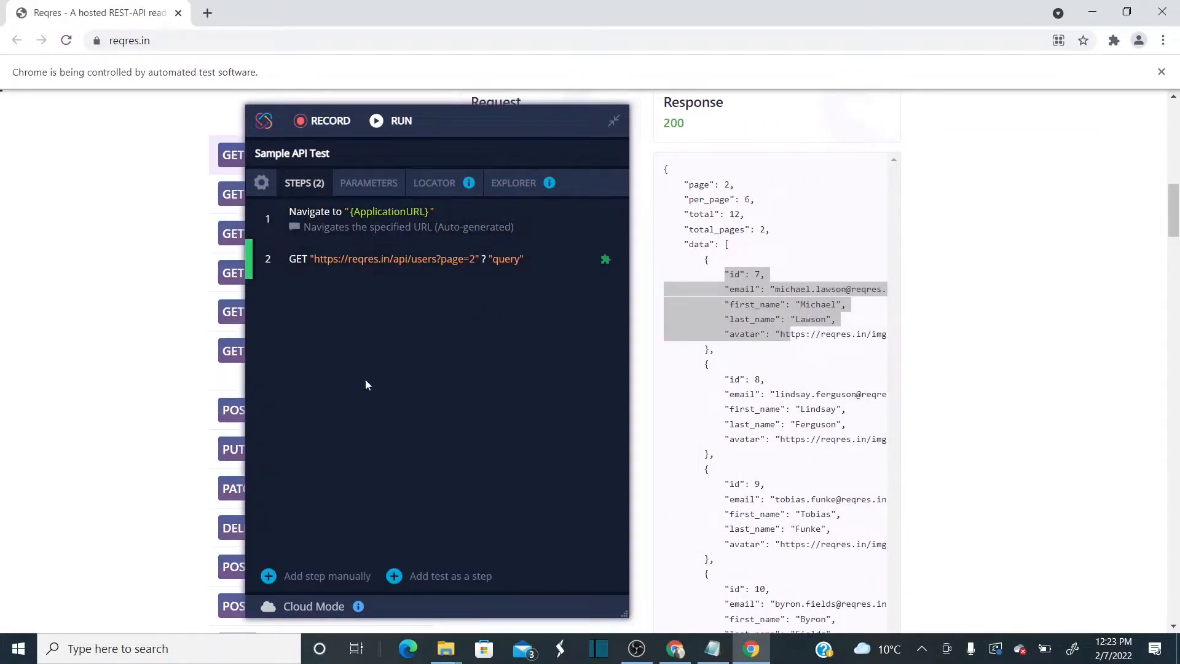
Start a new test step with the Extract multiple JsonPaths action and set its JsonFile input to the ServerResponse parameter.
left_click(271, 576)
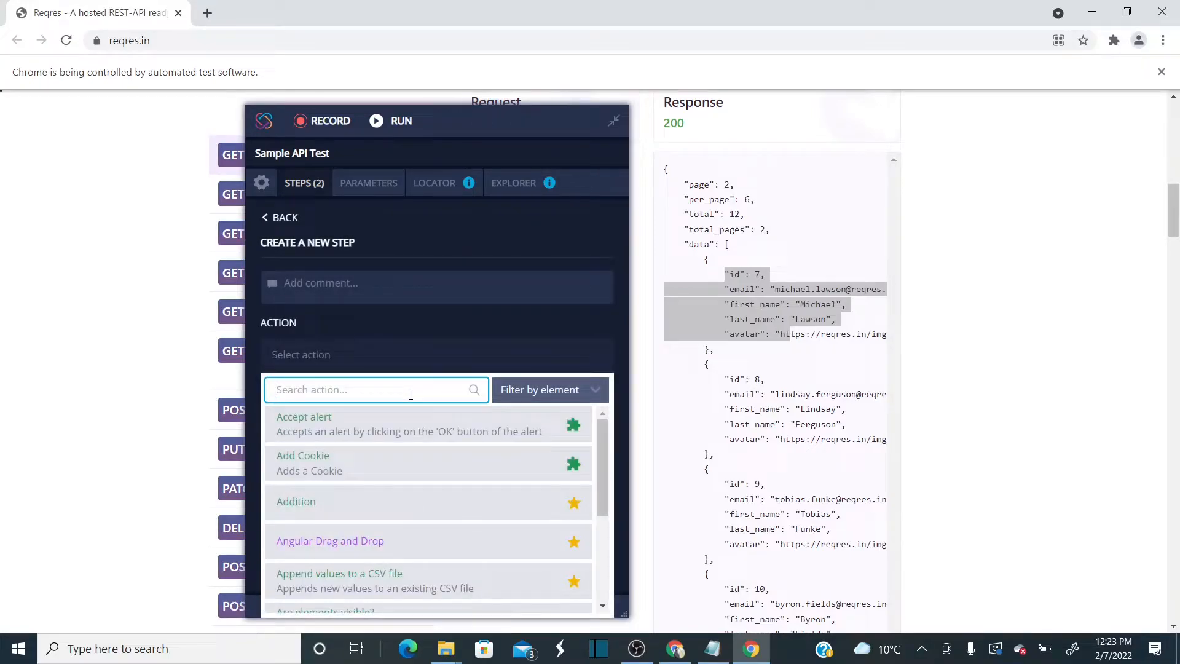
type("extract mul")
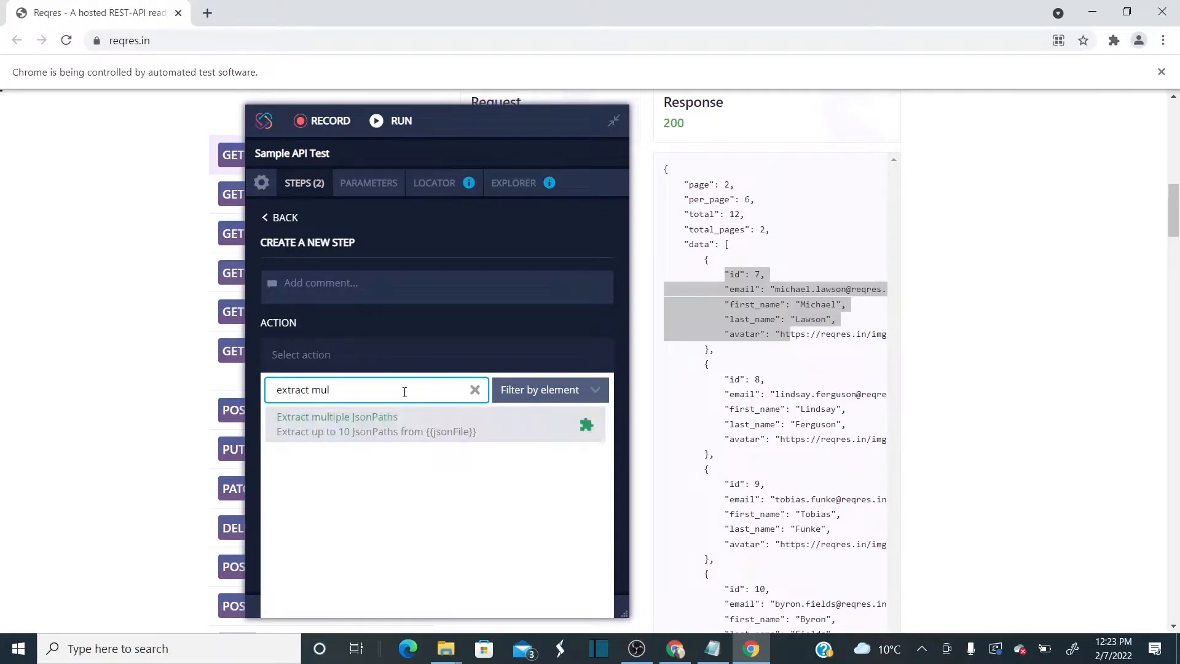
left_click(380, 428)
left_click(392, 450)
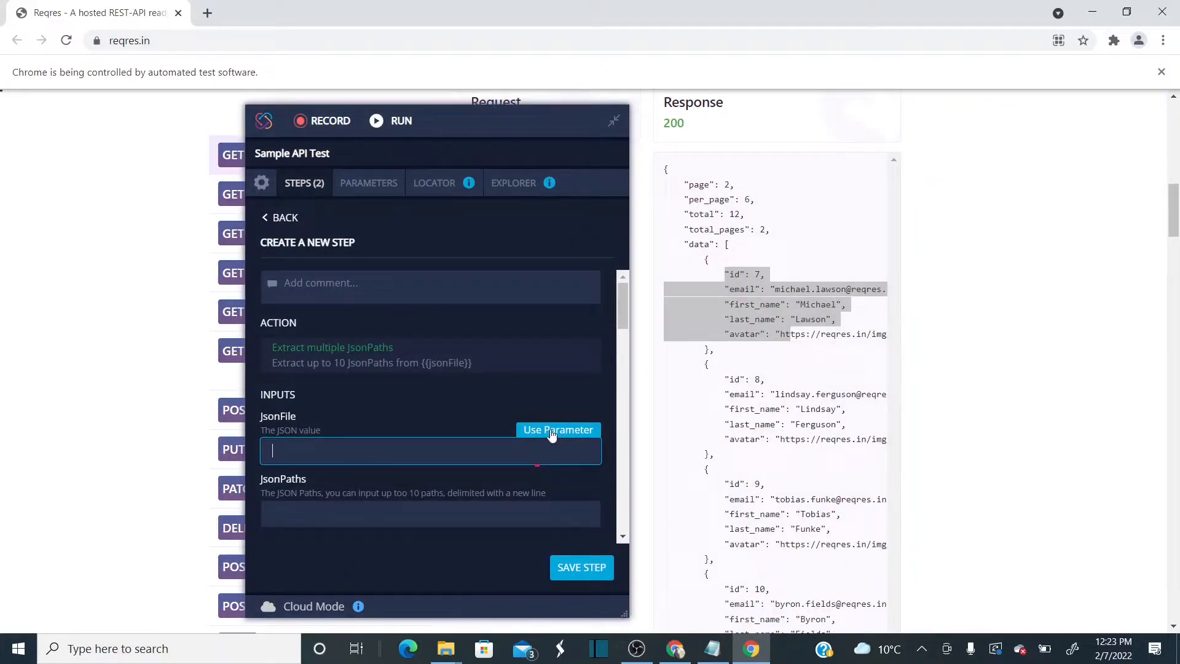
left_click(551, 435)
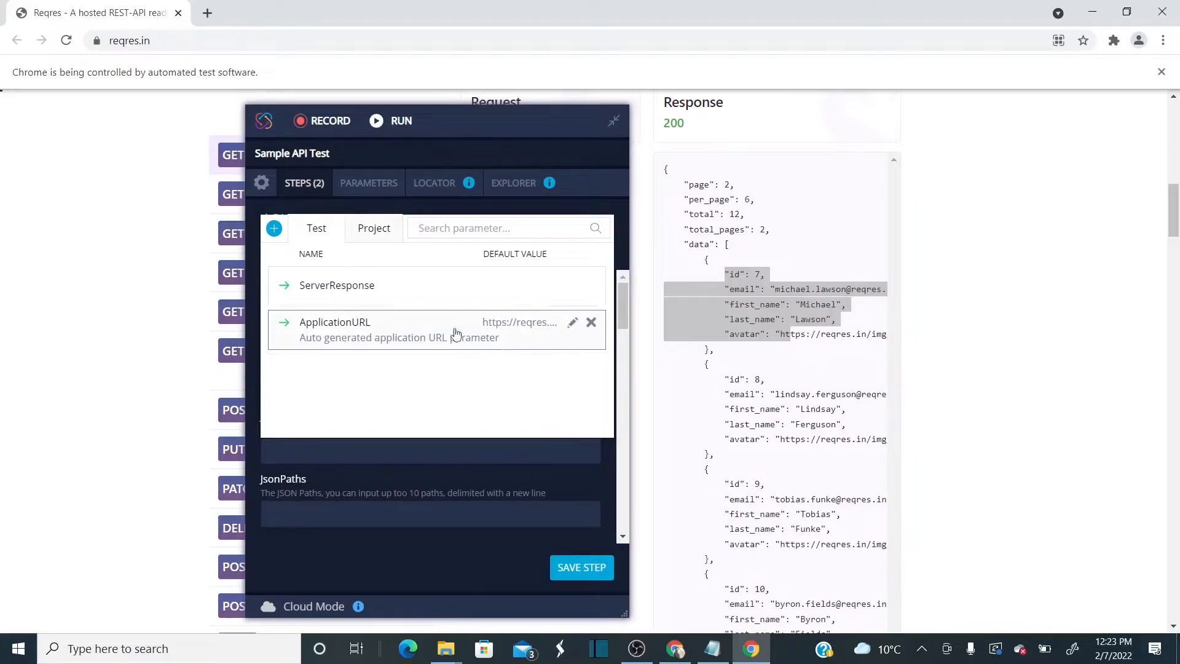
left_click(411, 290)
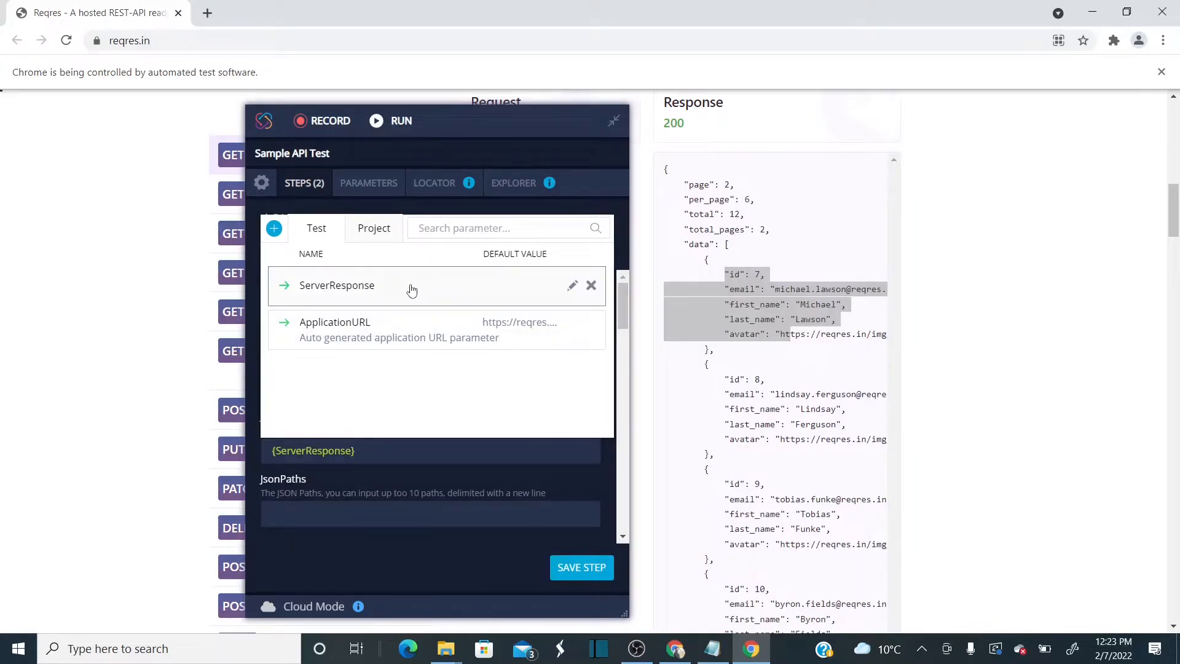
Switch to Notepad and copy the three paths $.data[0].first_name, $.data[0].last_name and $.data[0].id for the JsonPaths input.
left_click(427, 514)
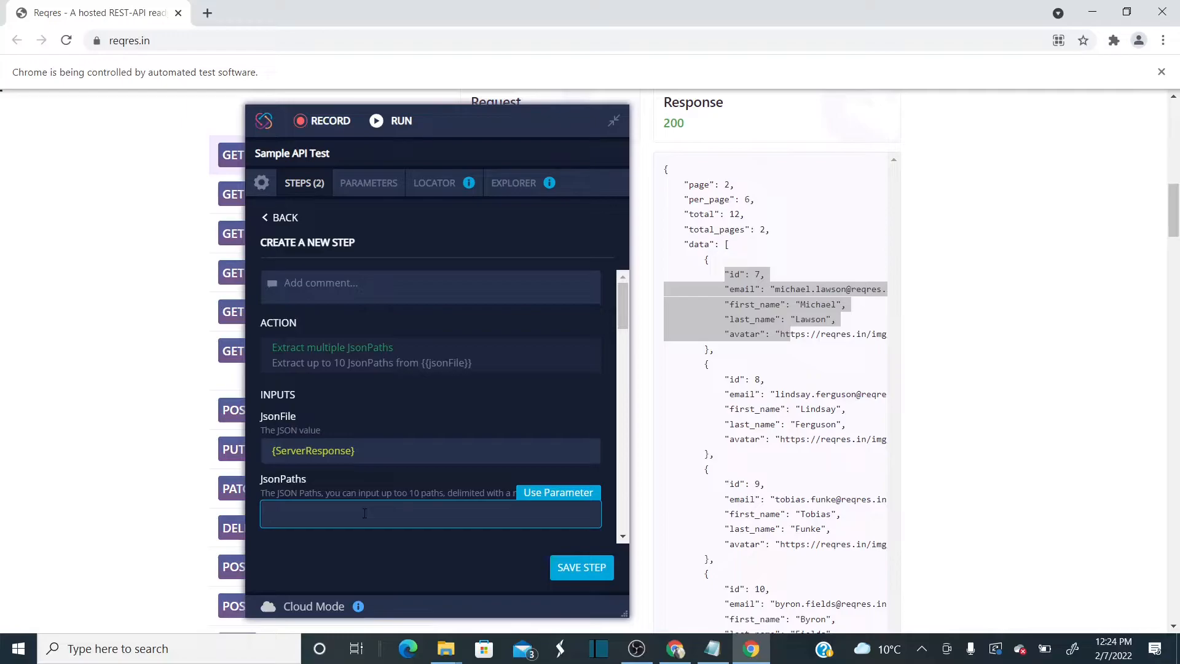
type("$")
type(".")
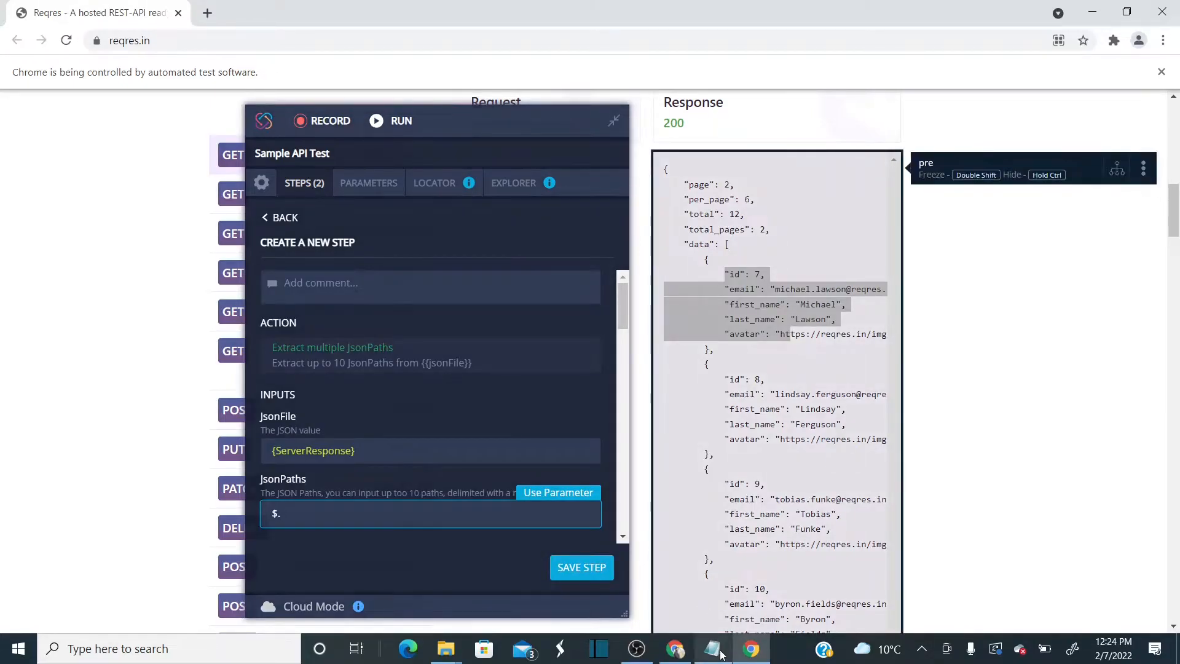
left_click(712, 649)
left_click(424, 199)
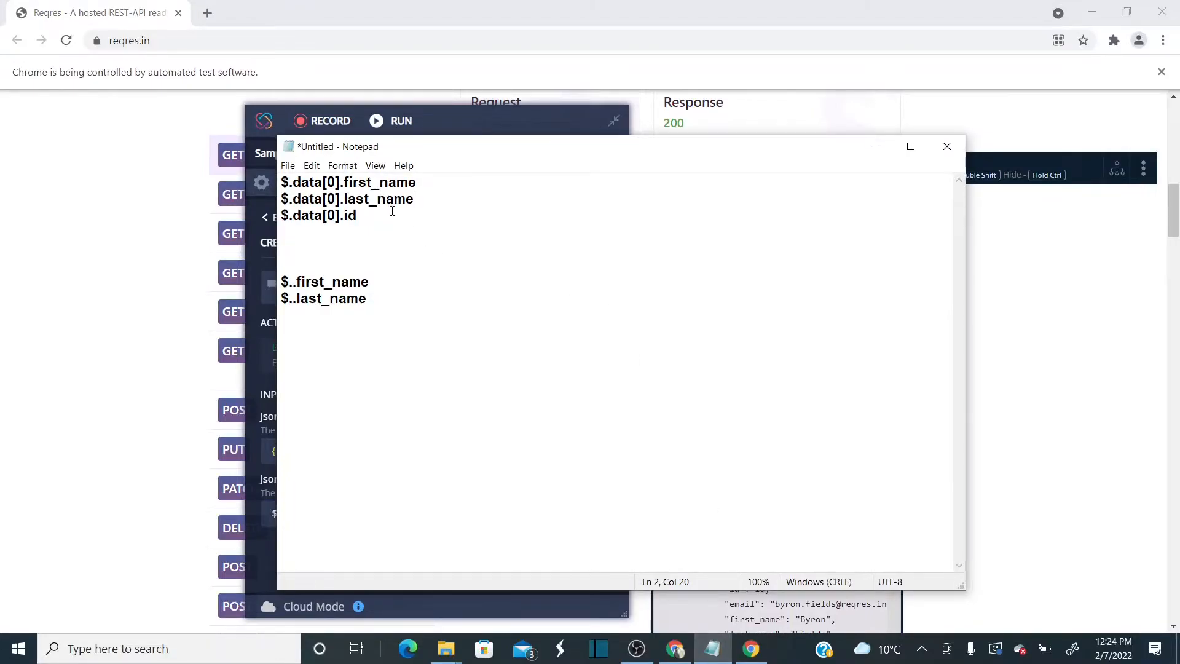
key("alt+Tab")
key("alt+Tab")
left_click_drag(377, 222, 273, 182)
key("ctrl+c")
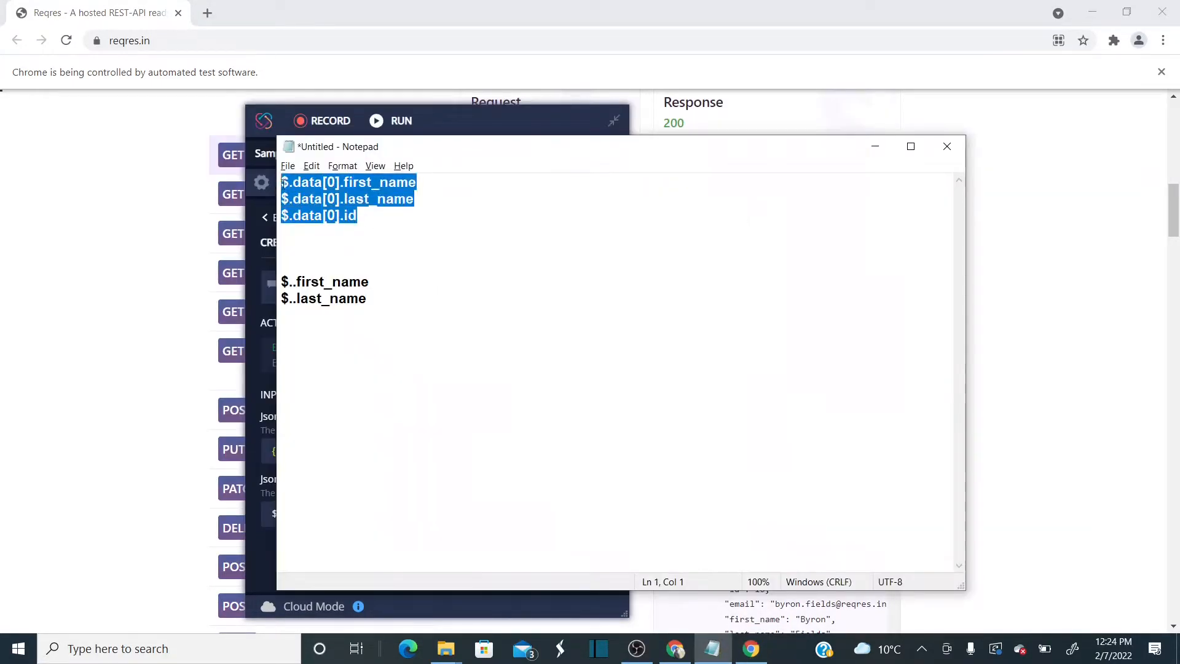
Return to the recorder, fill the JsonPaths input with only the three copied data[0] paths, and save the step.
key("alt+Tab")
key("BackSpace")
key("BackSpace")
key("ctrl+v")
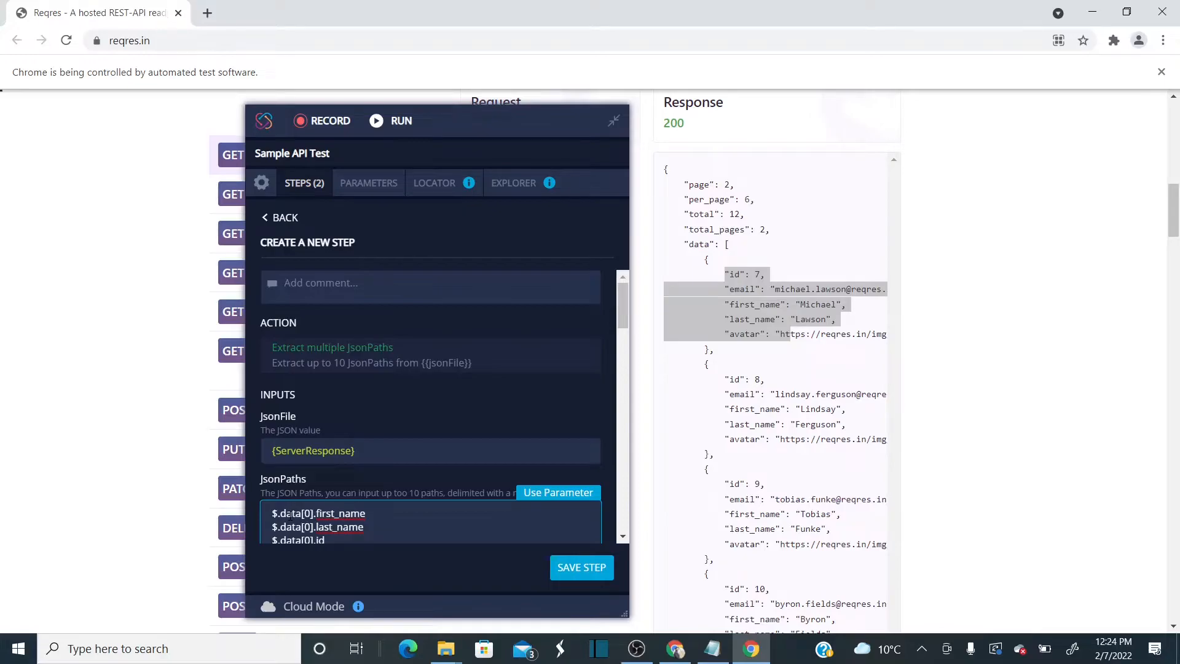
left_click_drag(623, 322, 625, 448)
left_click(582, 573)
Examine the data, first_name, last_name and id keys in the GET step's execution details, and close them.
left_click(251, 263)
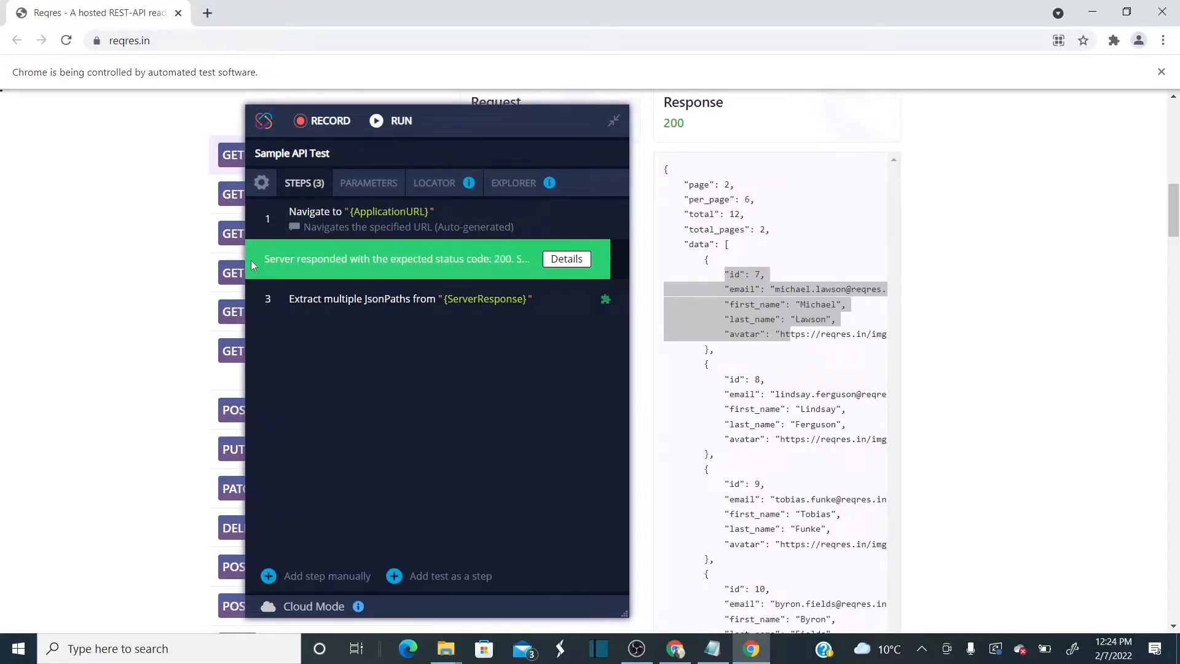
left_click(585, 259)
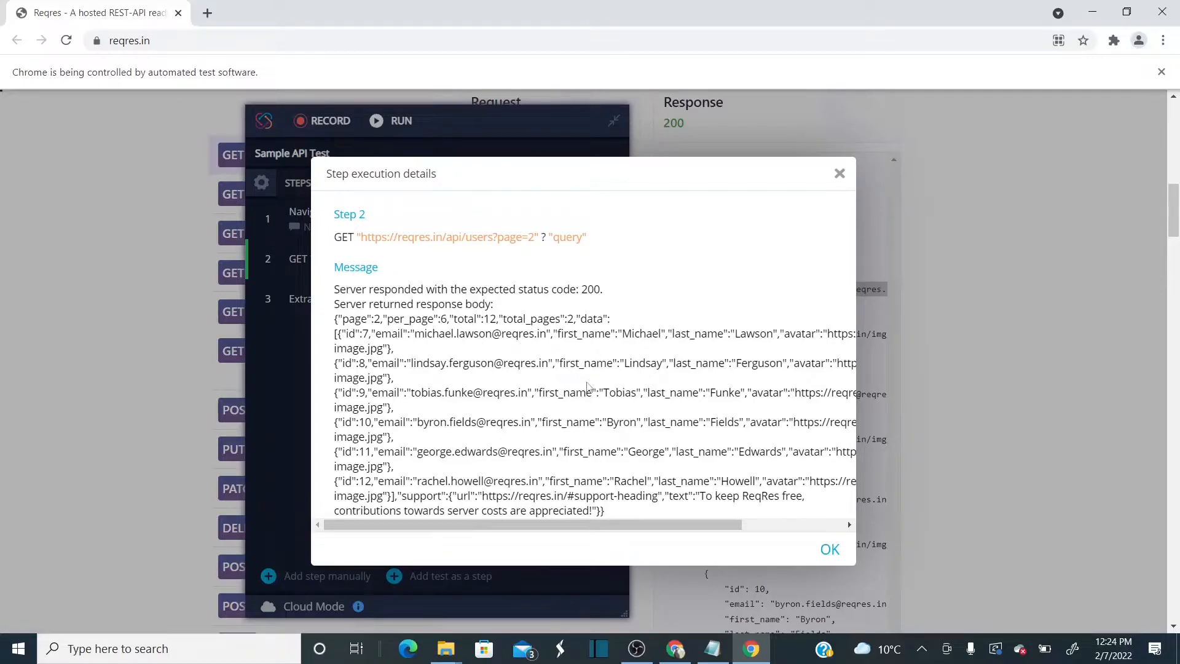
double_click(600, 317)
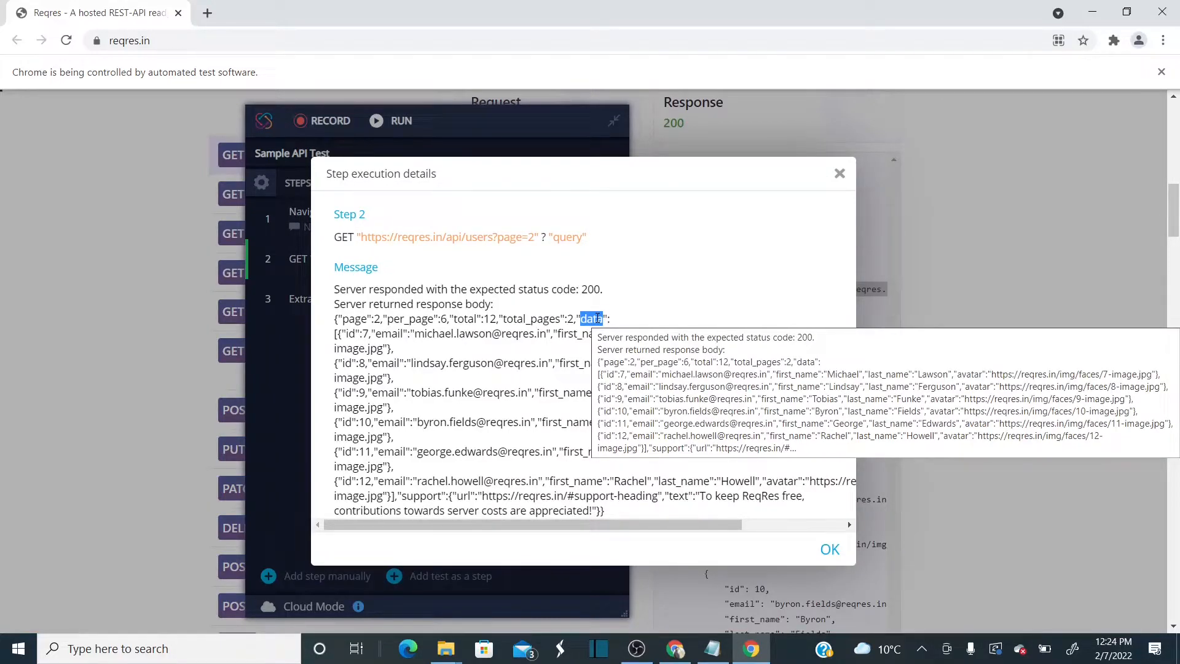
double_click(354, 319)
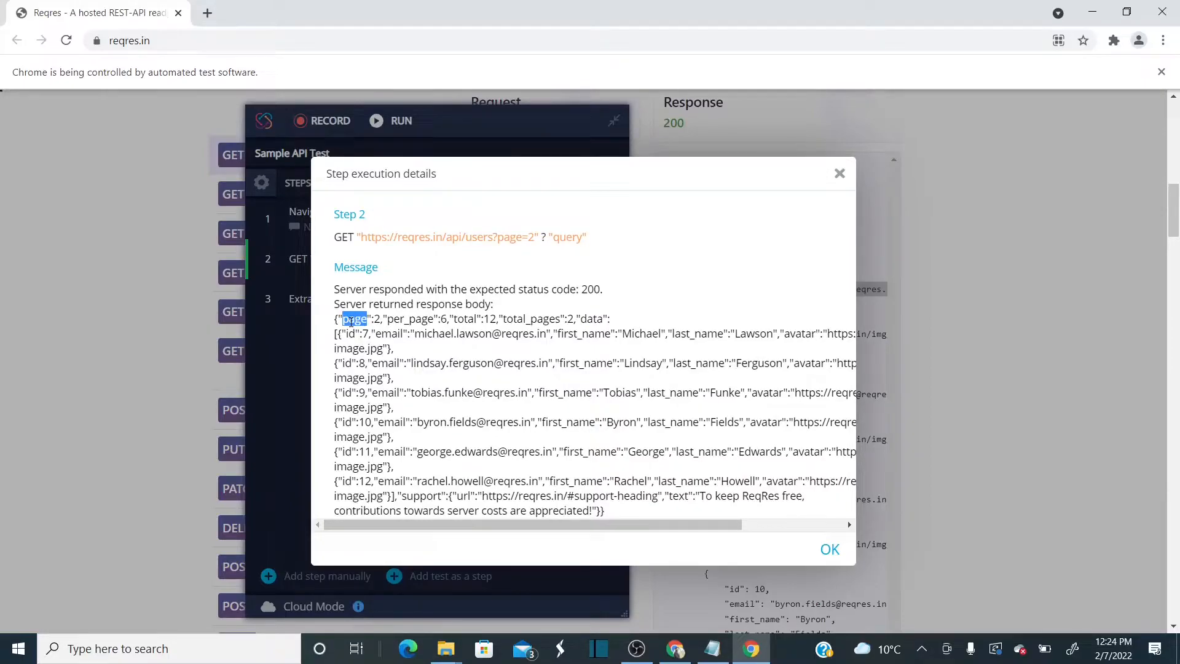
double_click(593, 319)
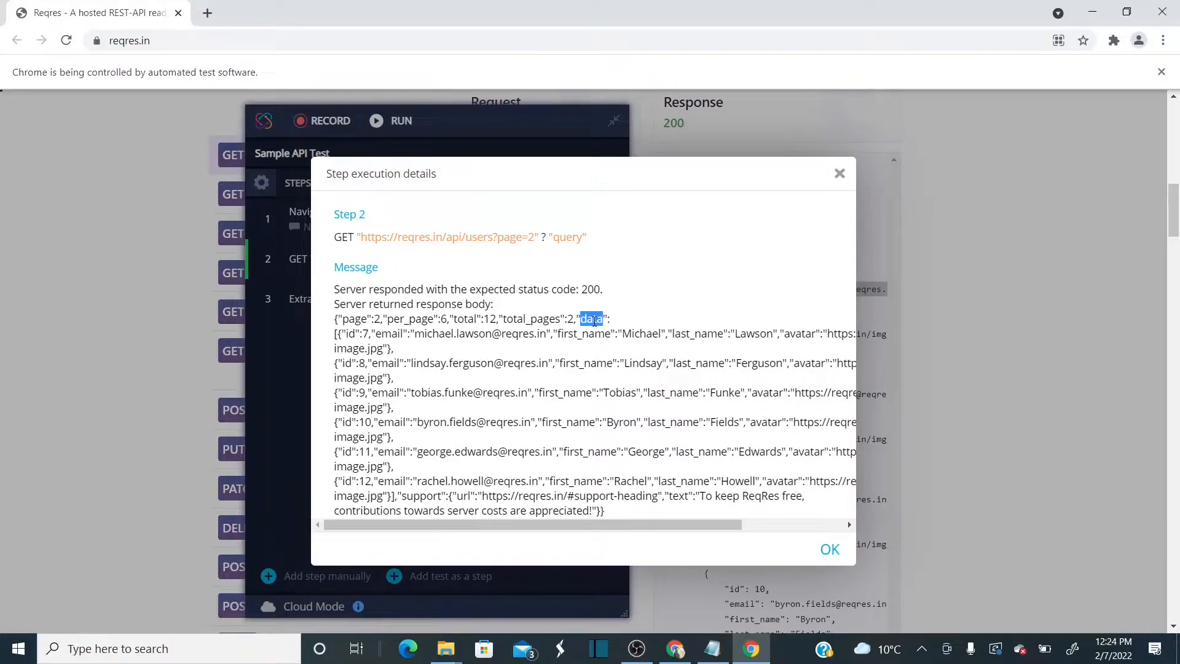
left_click(581, 336)
left_click_drag(612, 336, 557, 335)
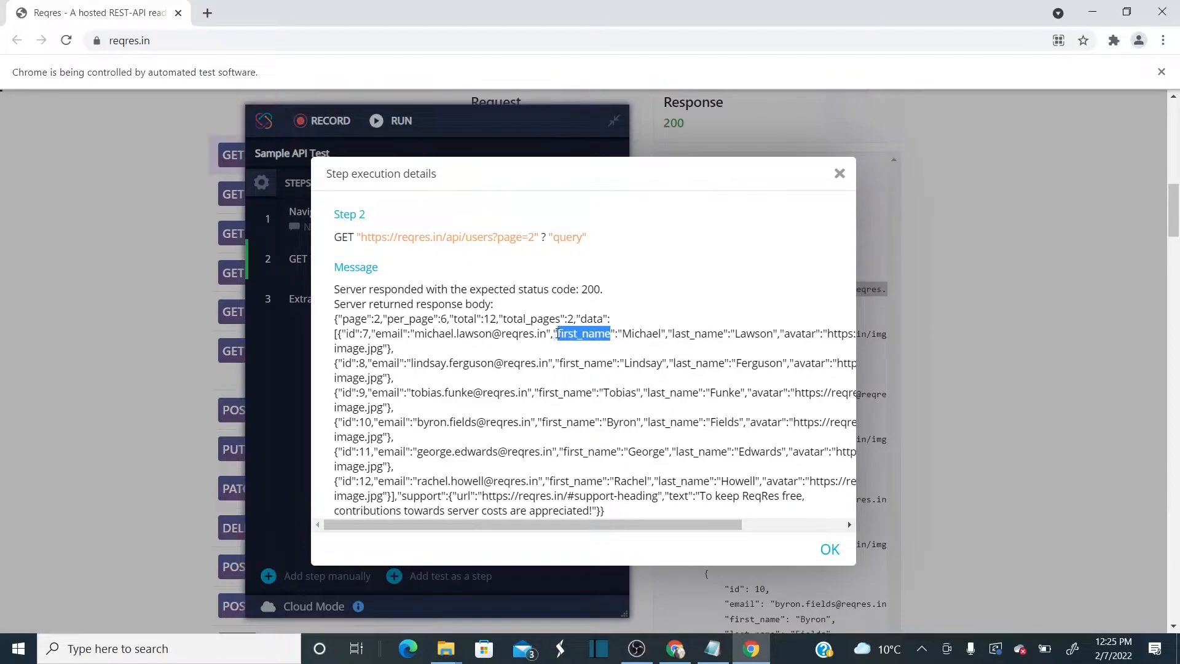
double_click(640, 334)
left_click(725, 334)
left_click_drag(725, 335, 674, 334)
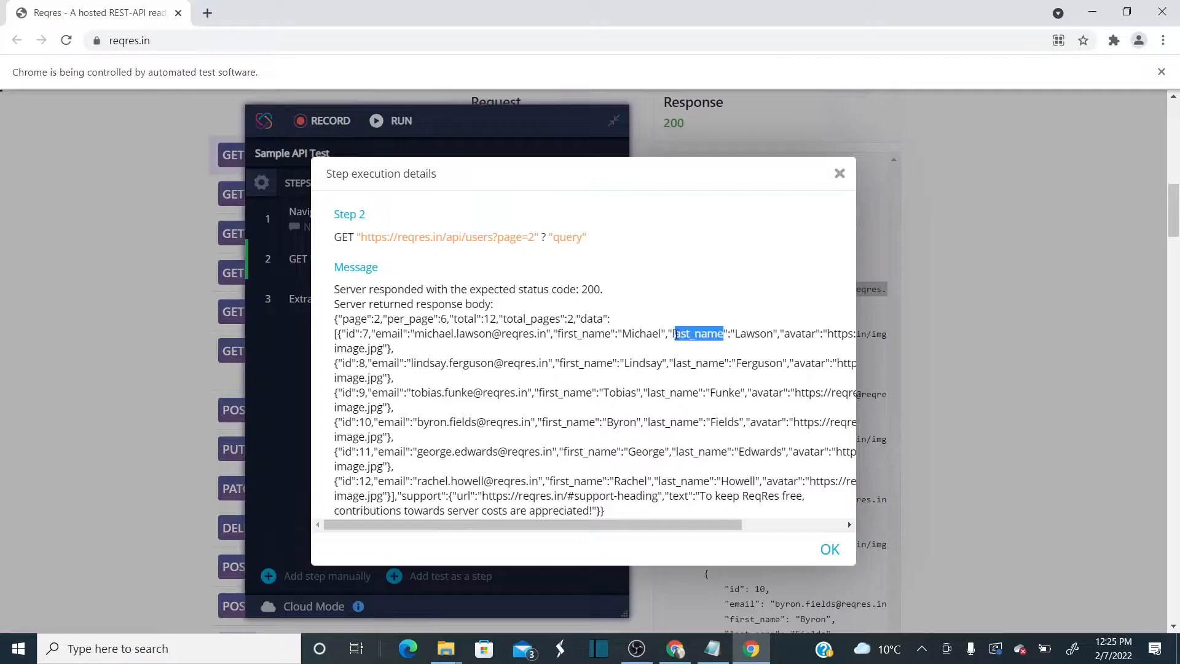
double_click(350, 334)
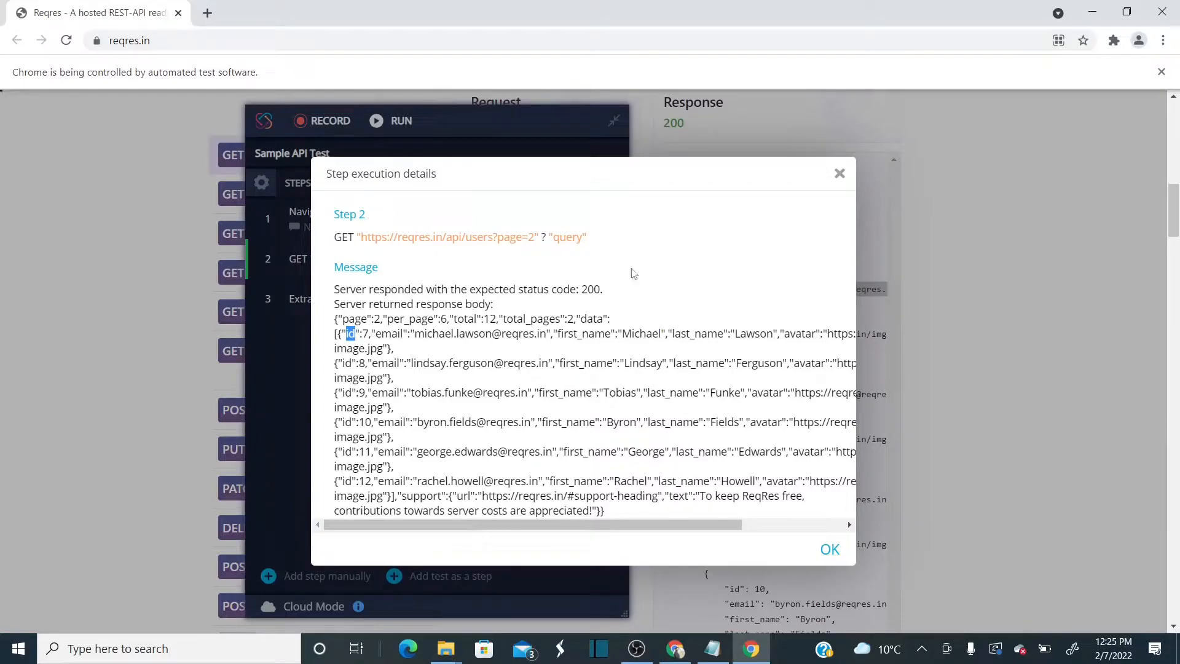
left_click(830, 548)
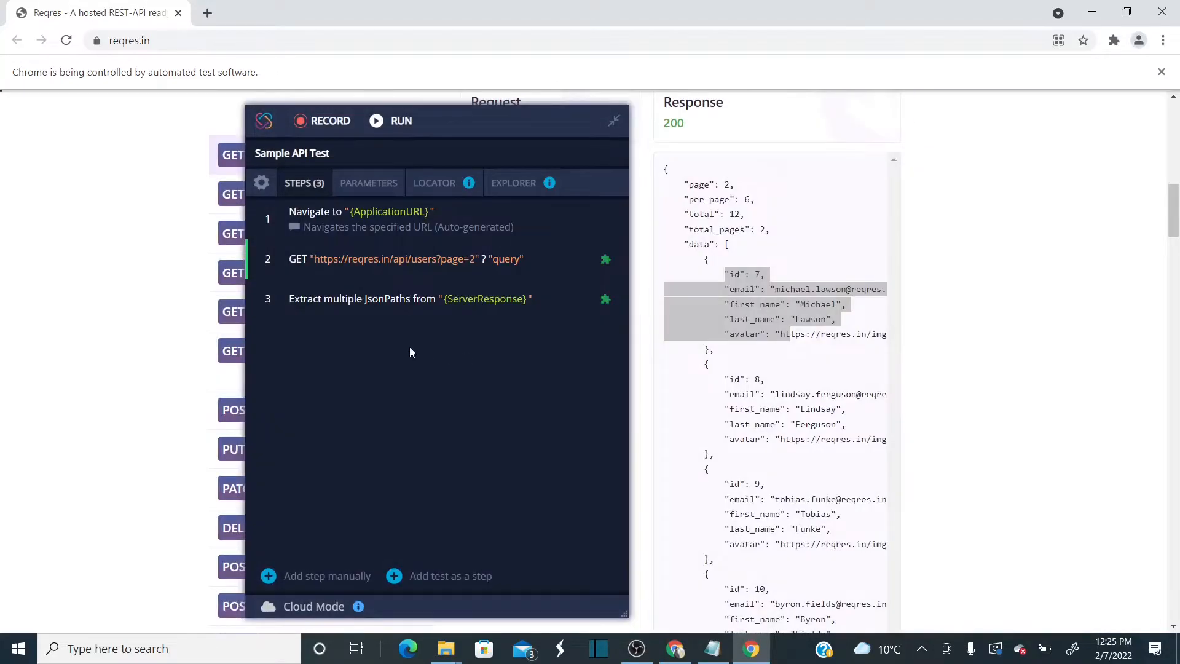
Open the Extract multiple JsonPaths step and examine its three JSON paths and the path result outputs.
left_click(360, 299)
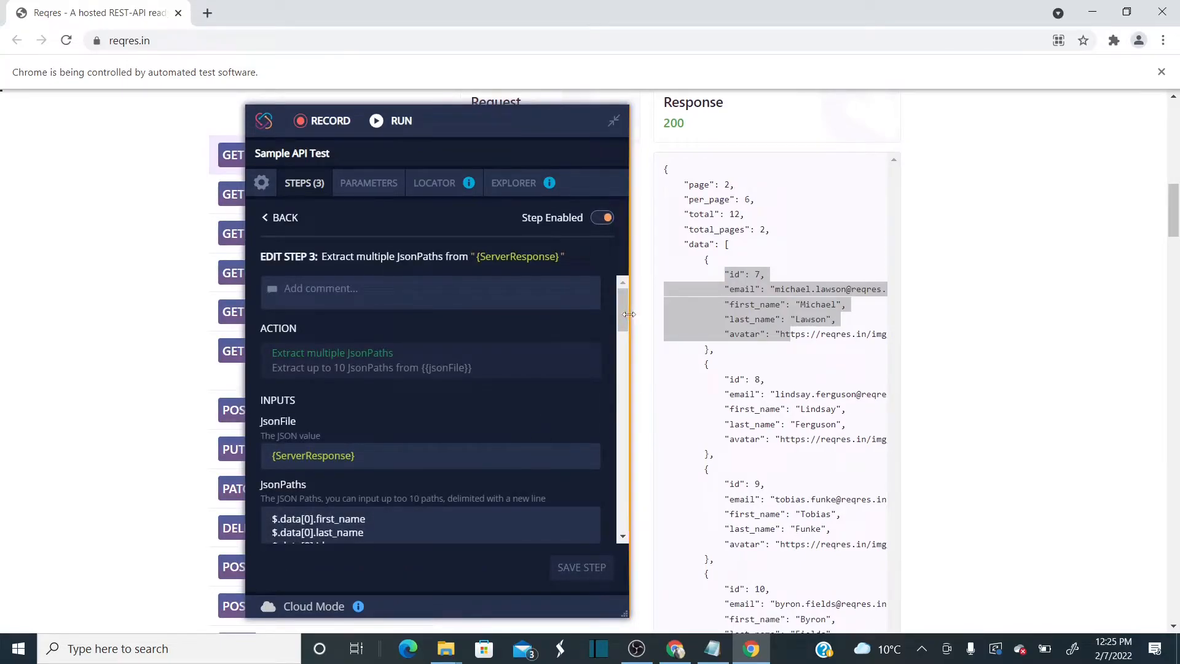
left_click_drag(624, 314, 621, 338)
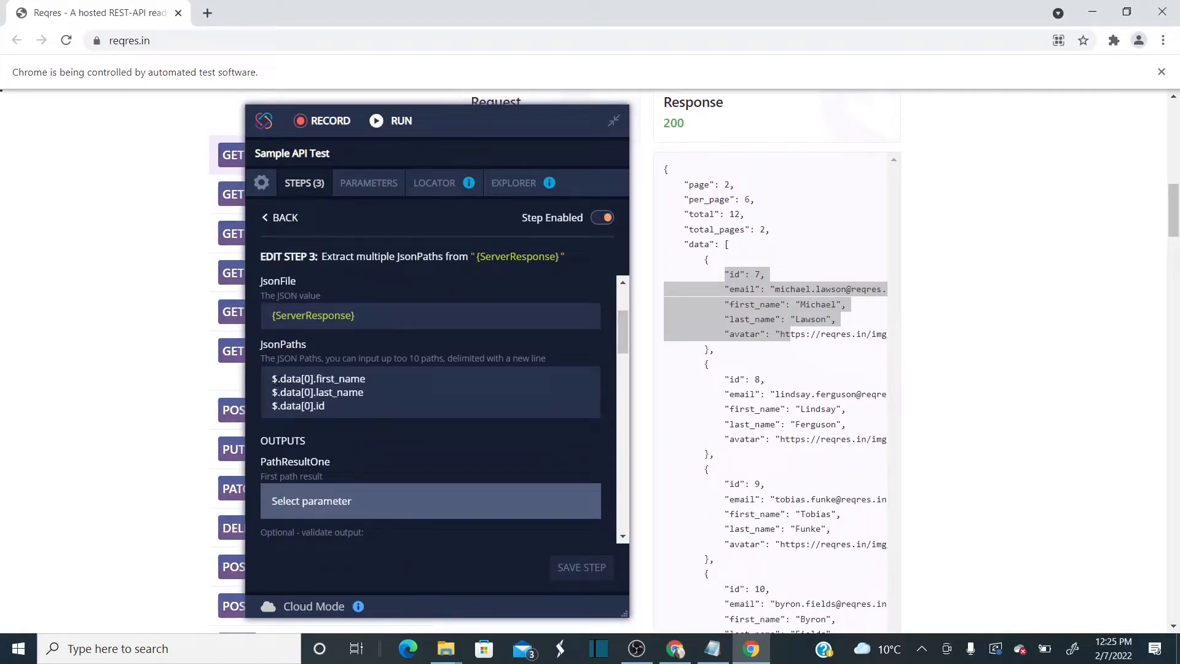
left_click(333, 376)
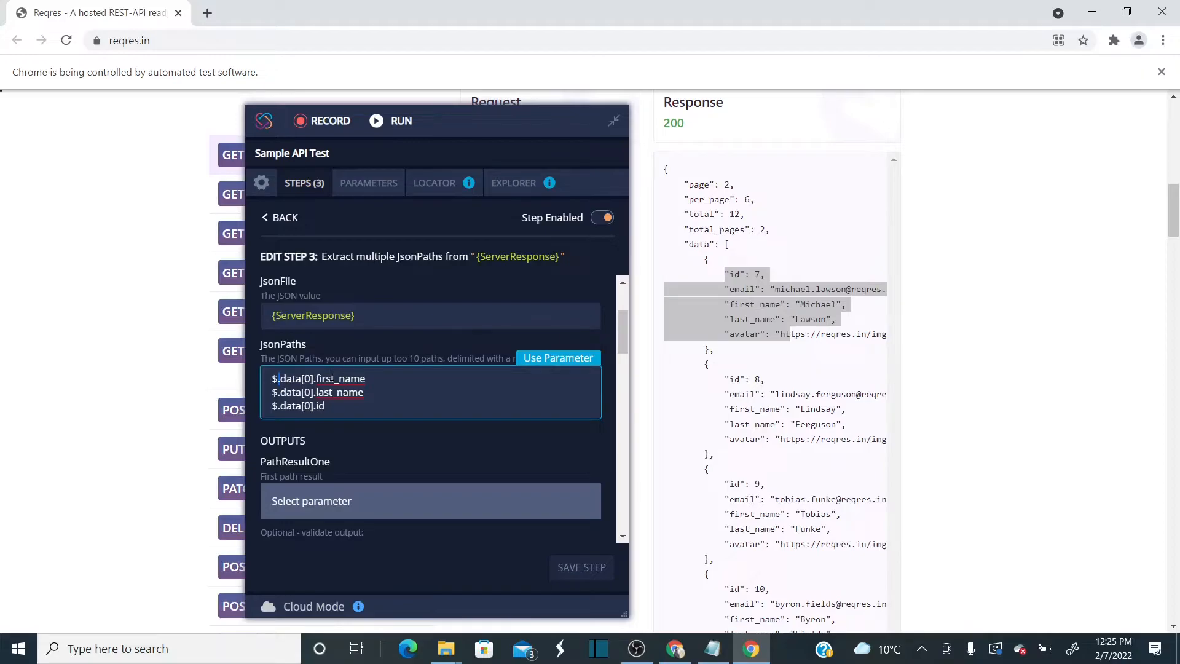
key("Right")
key("Right")
key("shift+Right")
key("shift+Right")
key("shift+Right")
key("shift+Right")
key("shift+Right")
key("shift+Right")
key("shift+Right")
left_click(304, 377)
mouse_move(627, 334)
left_mouse_down()
mouse_move(627, 354)
mouse_move(625, 341)
left_mouse_up()
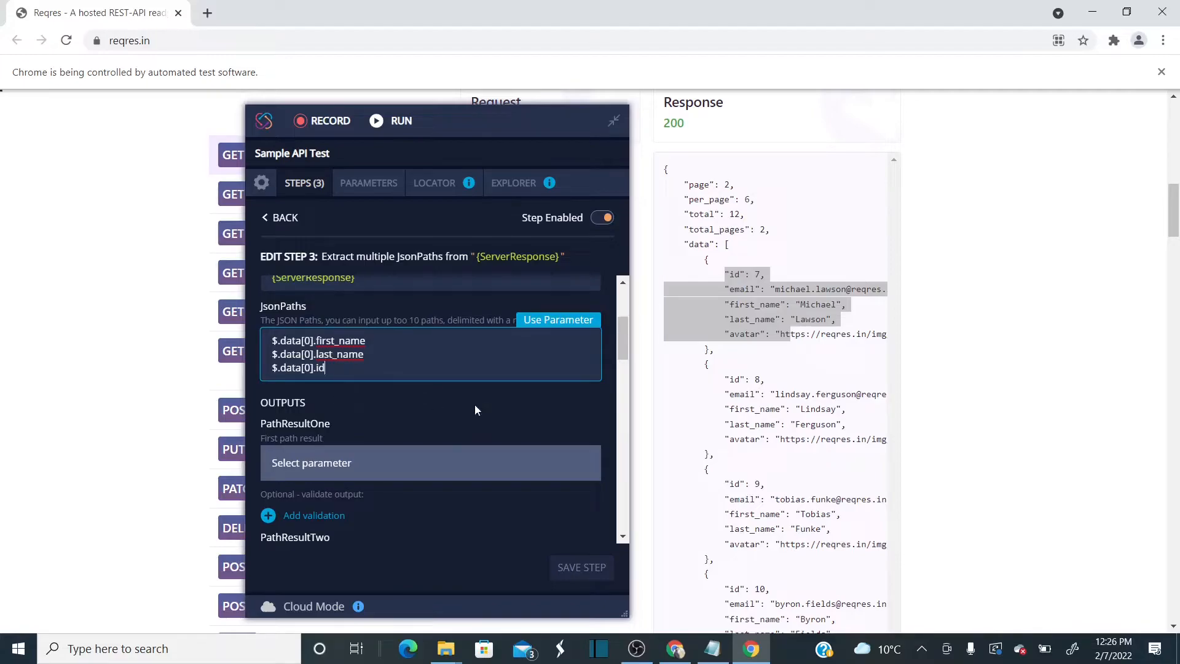
left_click_drag(620, 348, 624, 360)
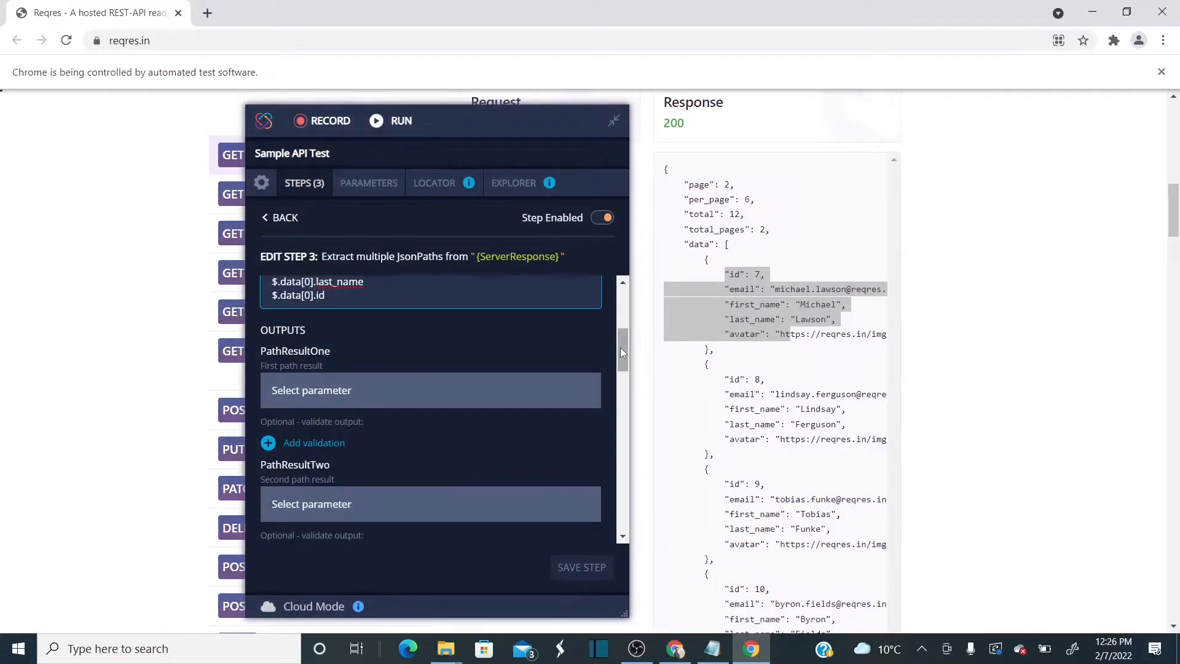
left_click_drag(621, 348, 620, 343)
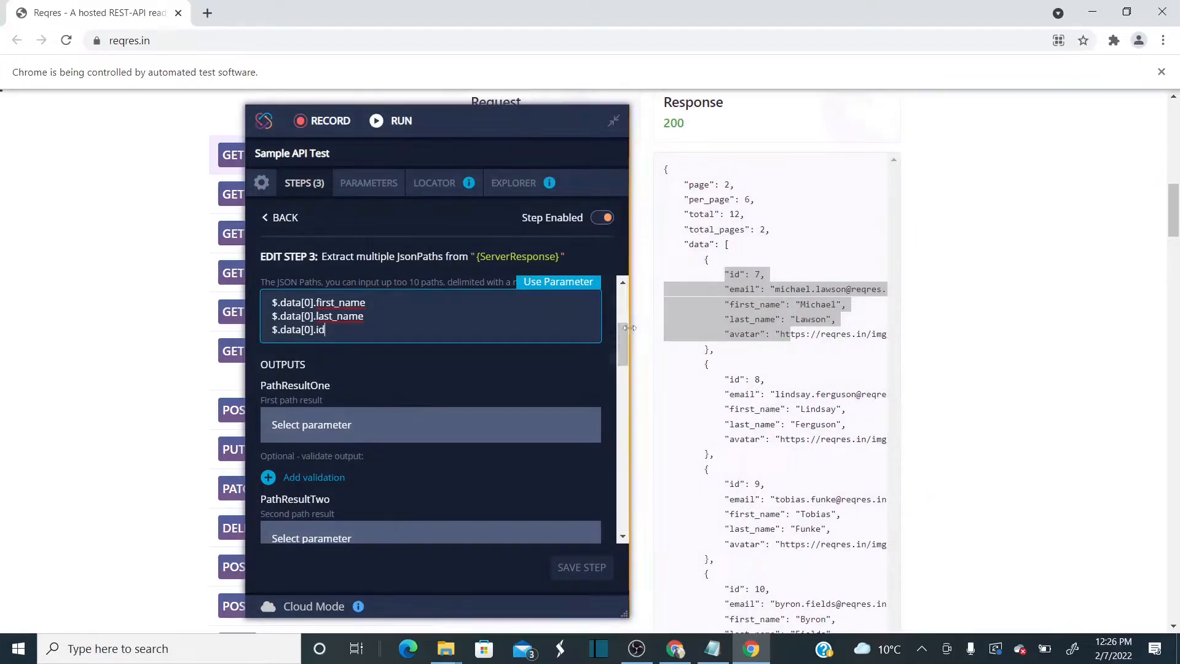
Create an input test parameter named First_name and assign it to the PathResultOne output.
left_click(320, 428)
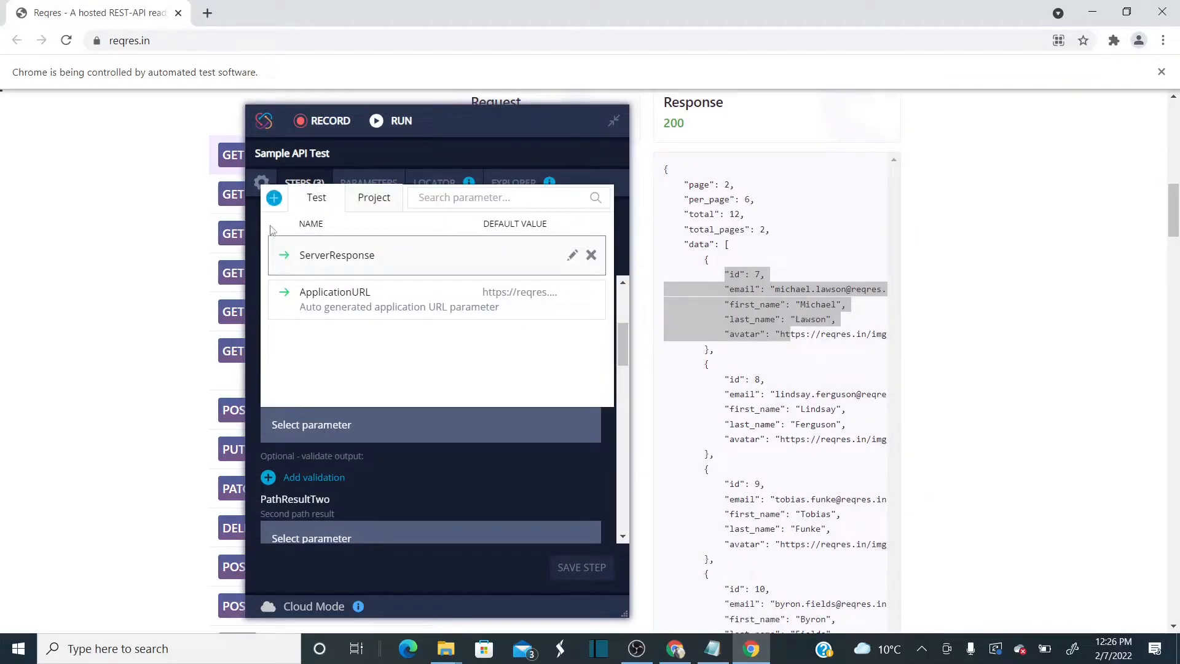
left_click(273, 200)
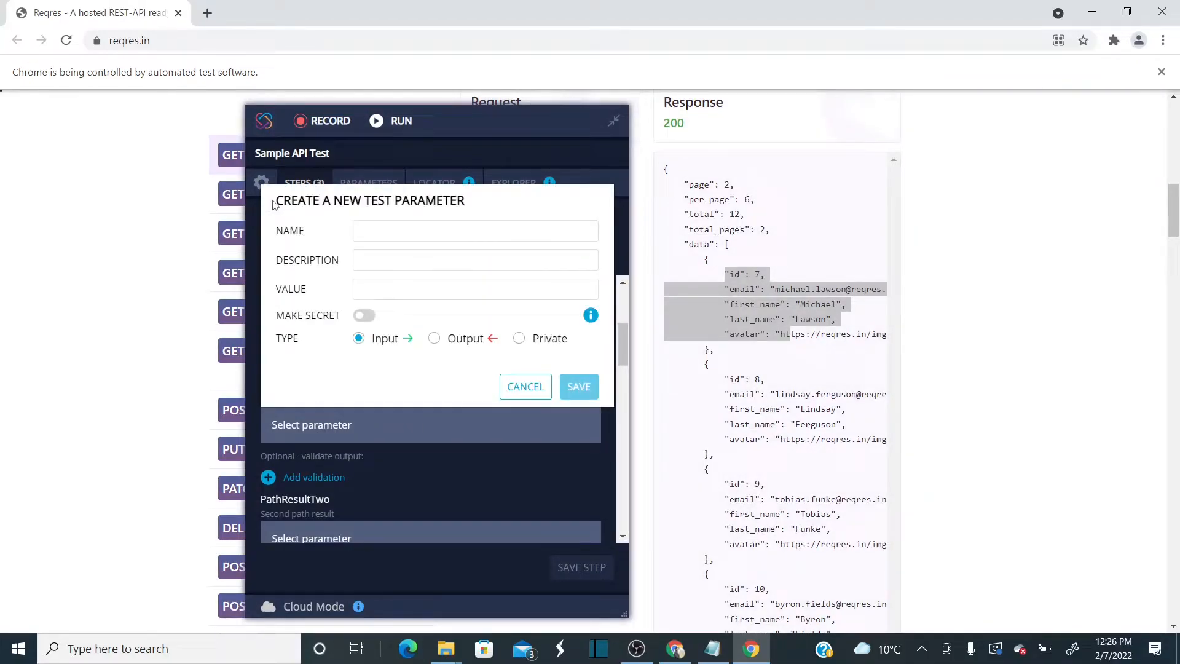
left_click(435, 232)
type("First_name")
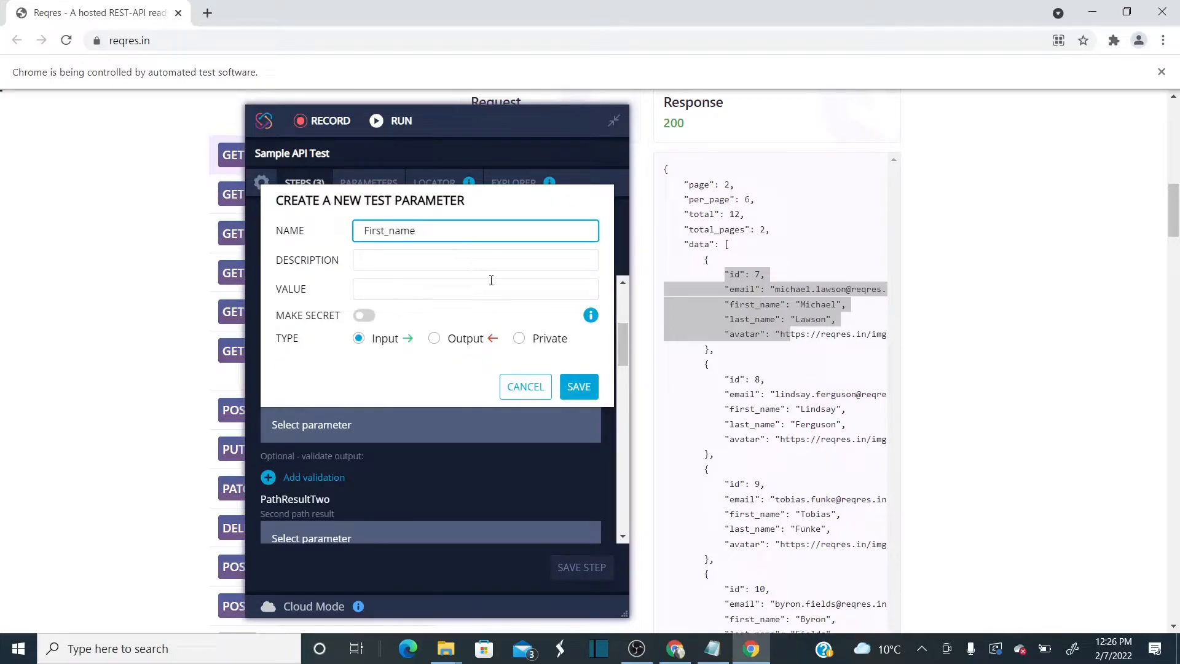
left_click(580, 392)
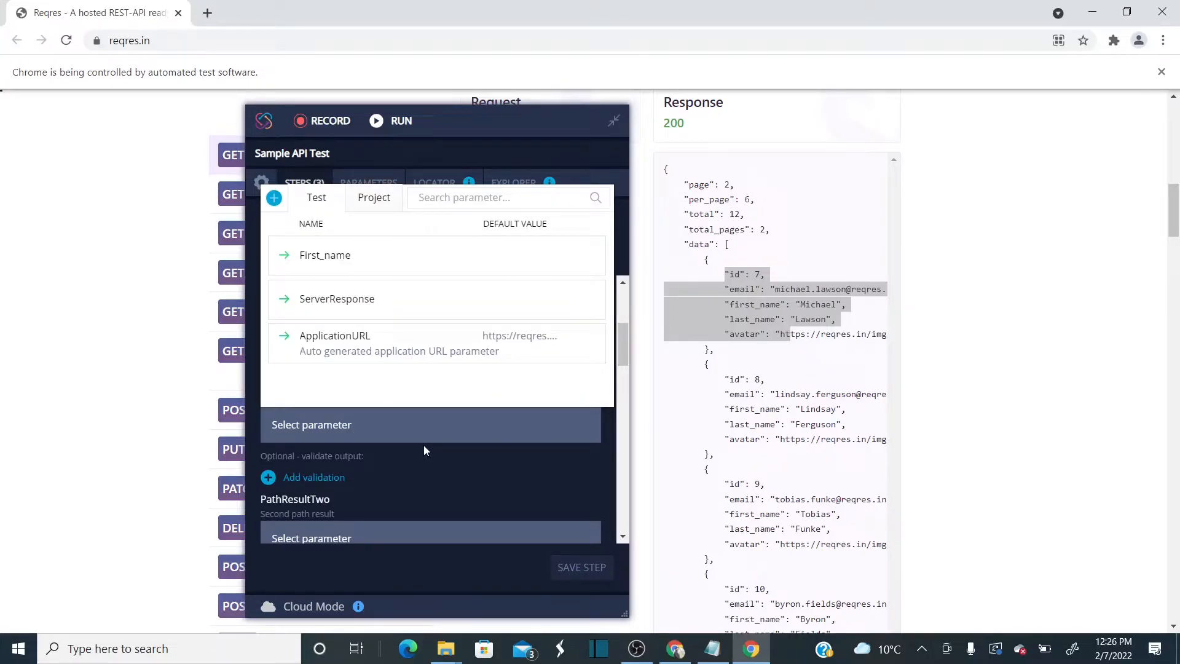
left_click(373, 262)
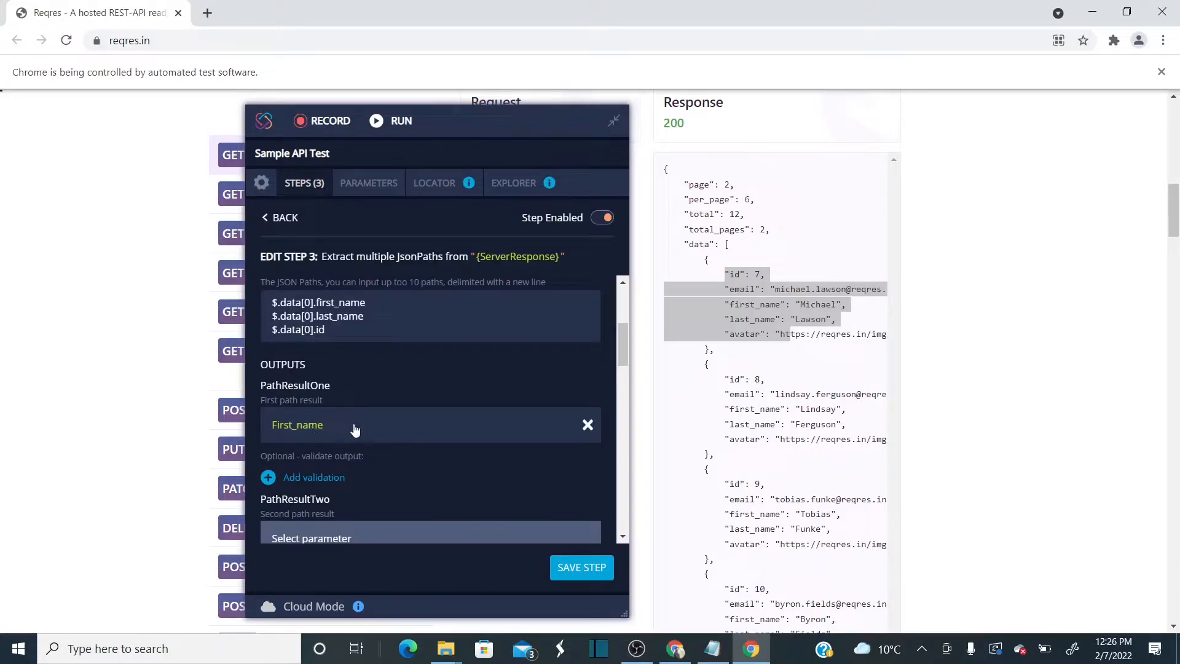
Create an input test parameter named Last_Name and assign it to the PathResultTwo output.
left_click_drag(622, 341, 623, 348)
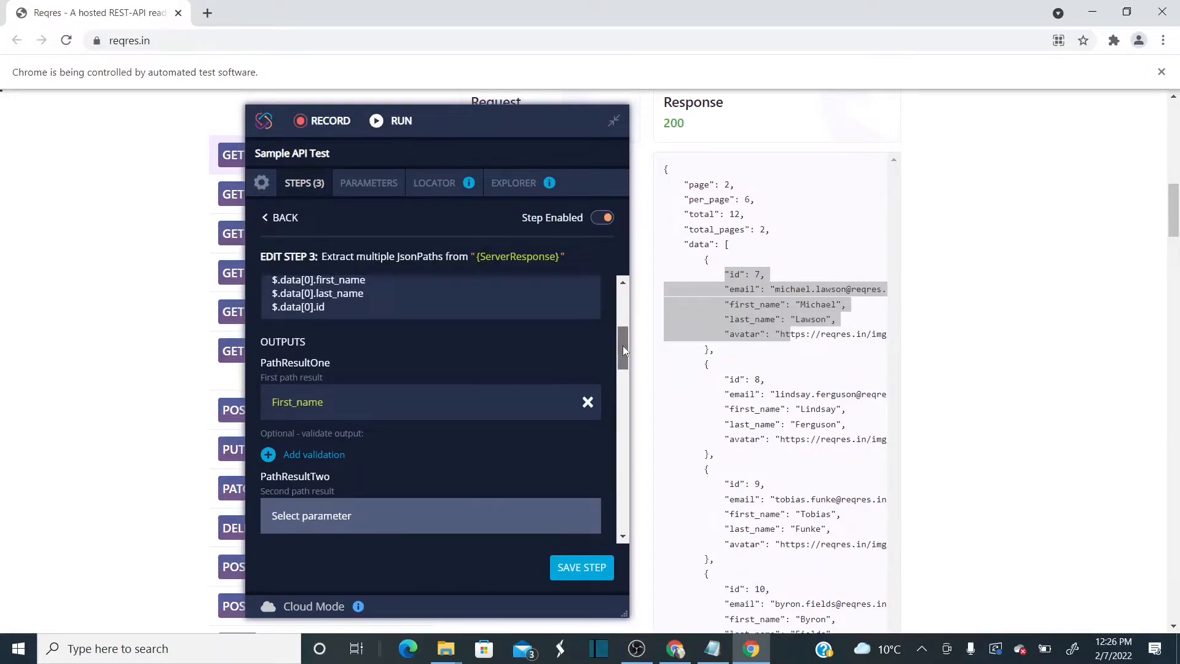
scroll(452, 413, "down", 1)
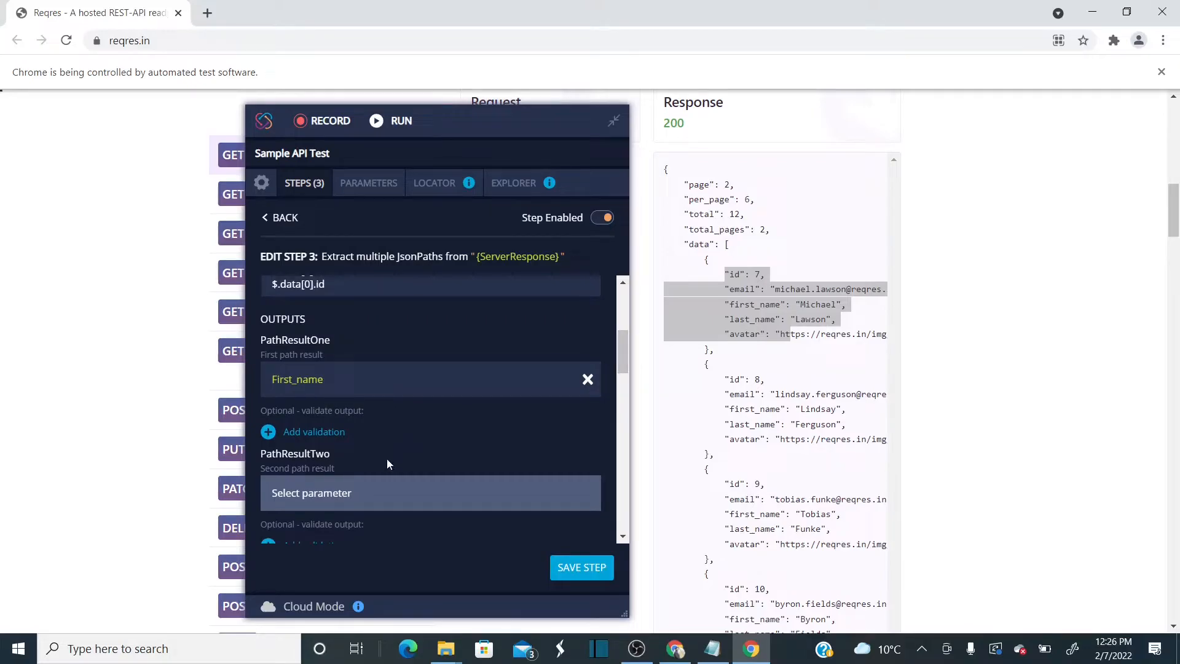
left_click(334, 498)
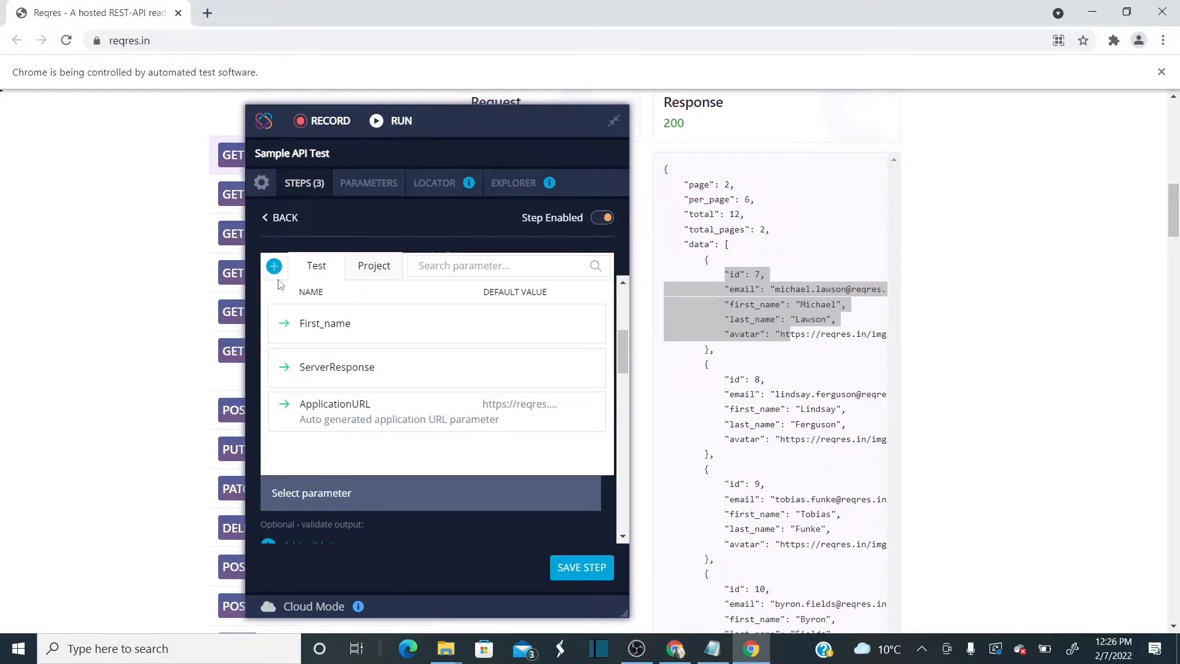
left_click(275, 271)
left_click(412, 298)
type("L")
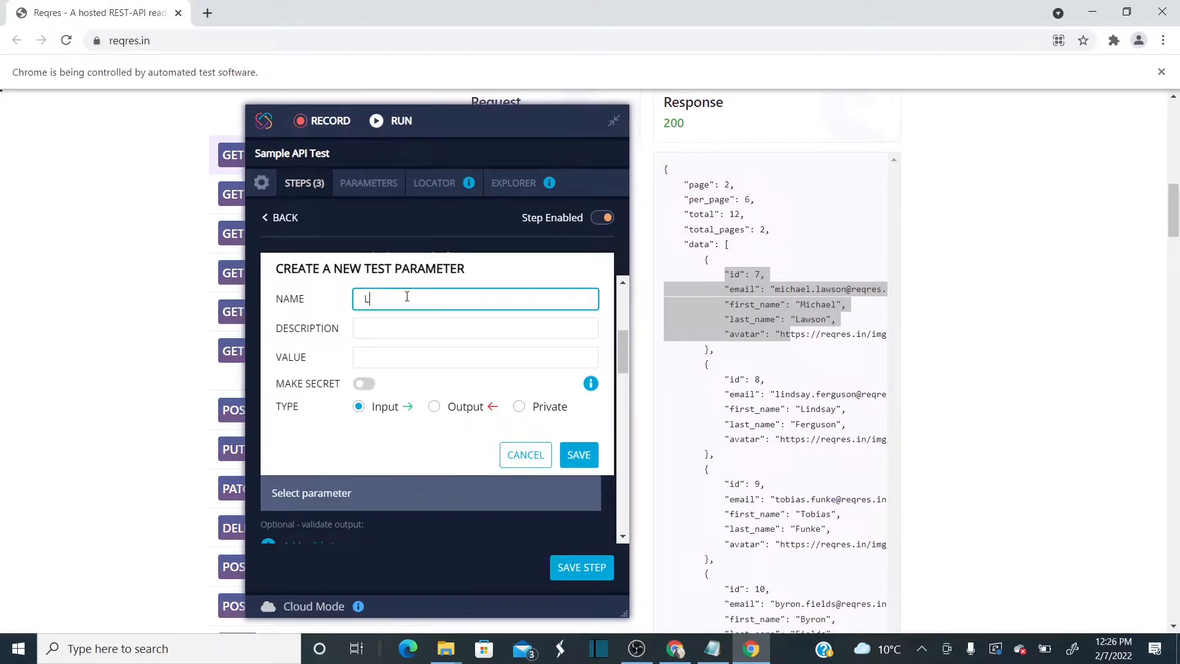
type("ast_Name")
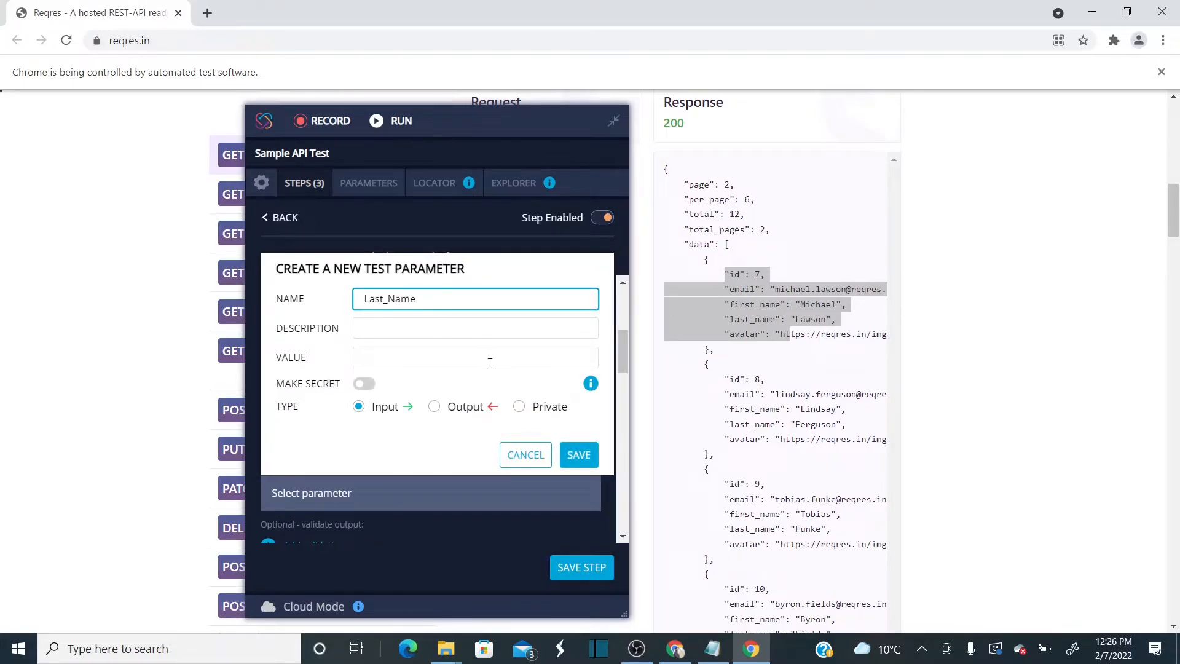
left_click(577, 454)
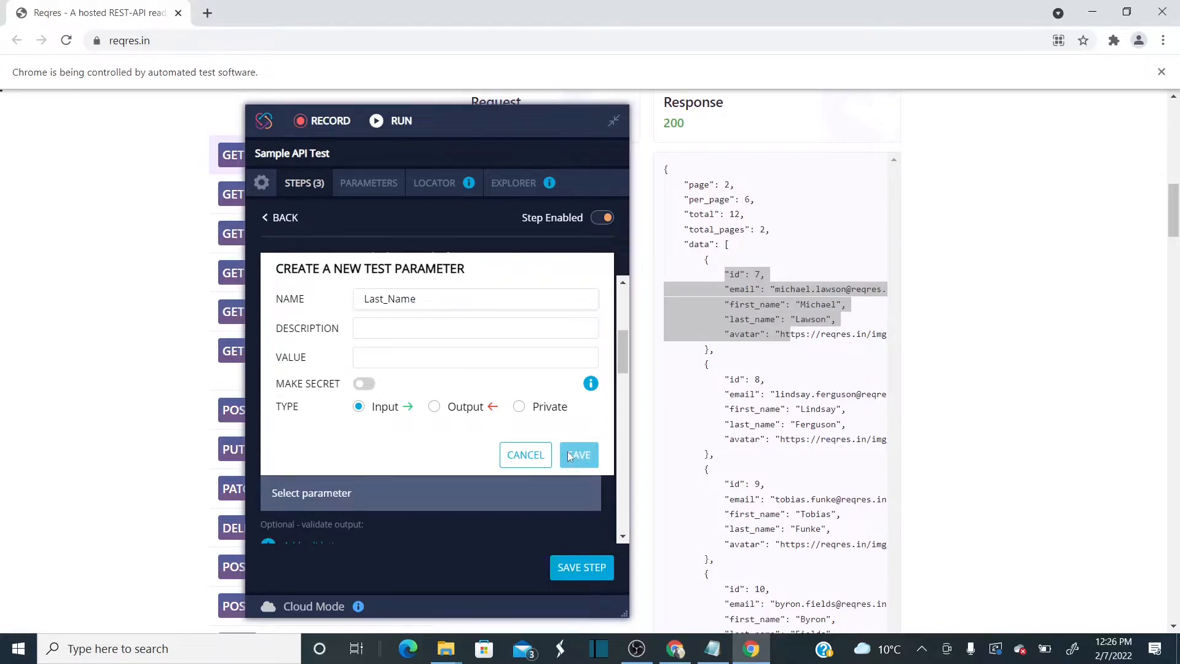
left_click(430, 322)
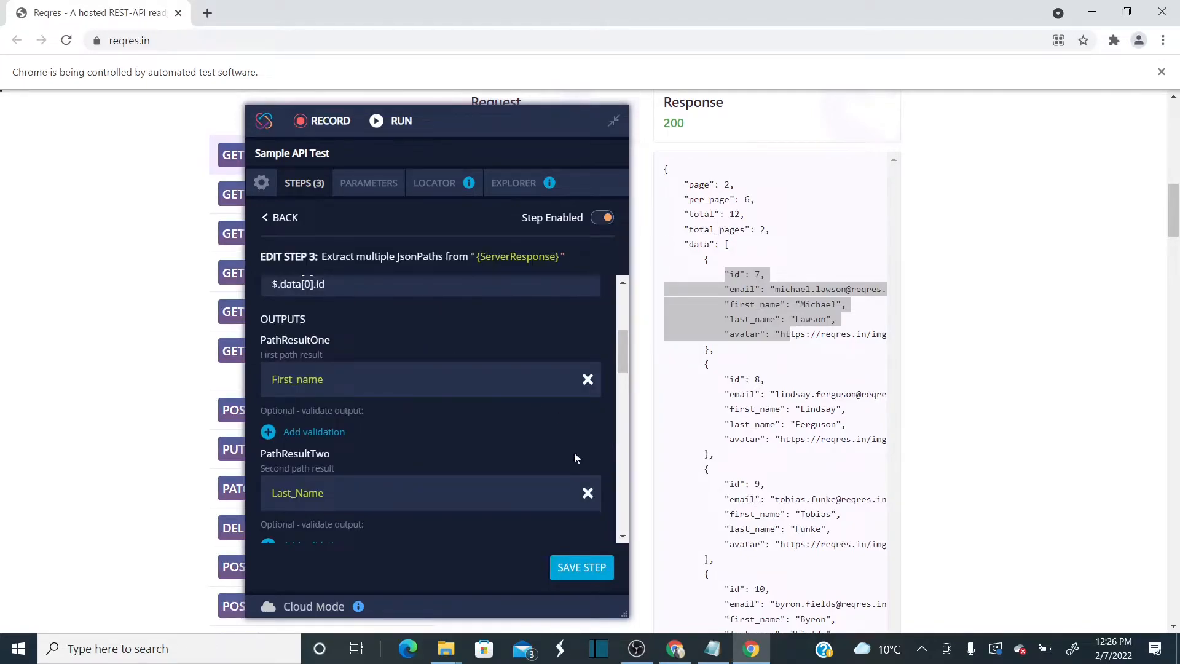
Create an input test parameter named ID, assign it to the PathResultThree output, and save the step.
left_click_drag(624, 348, 622, 378)
left_click(486, 317)
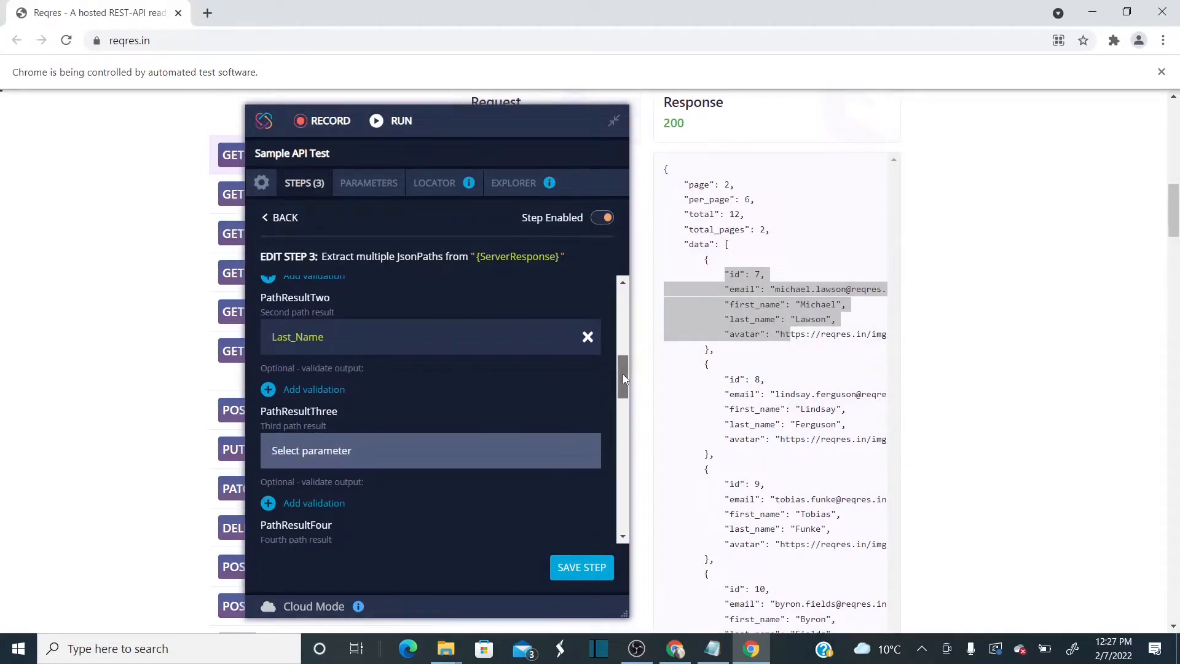
left_click(335, 455)
left_click(278, 225)
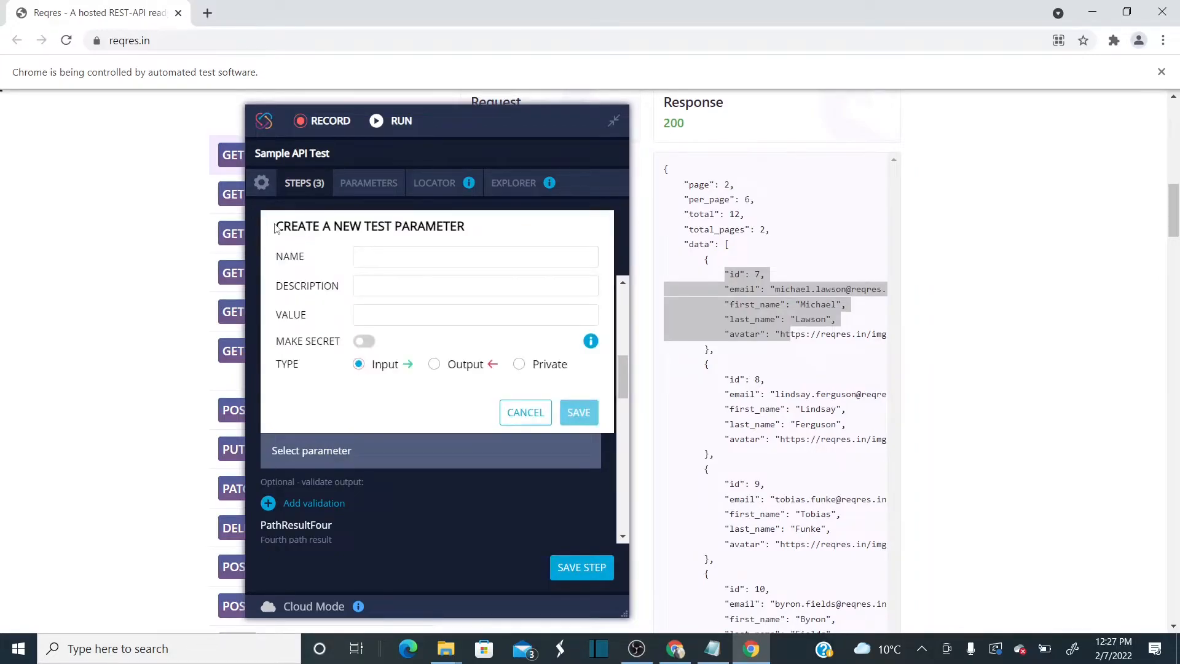
left_click(412, 258)
type("ID")
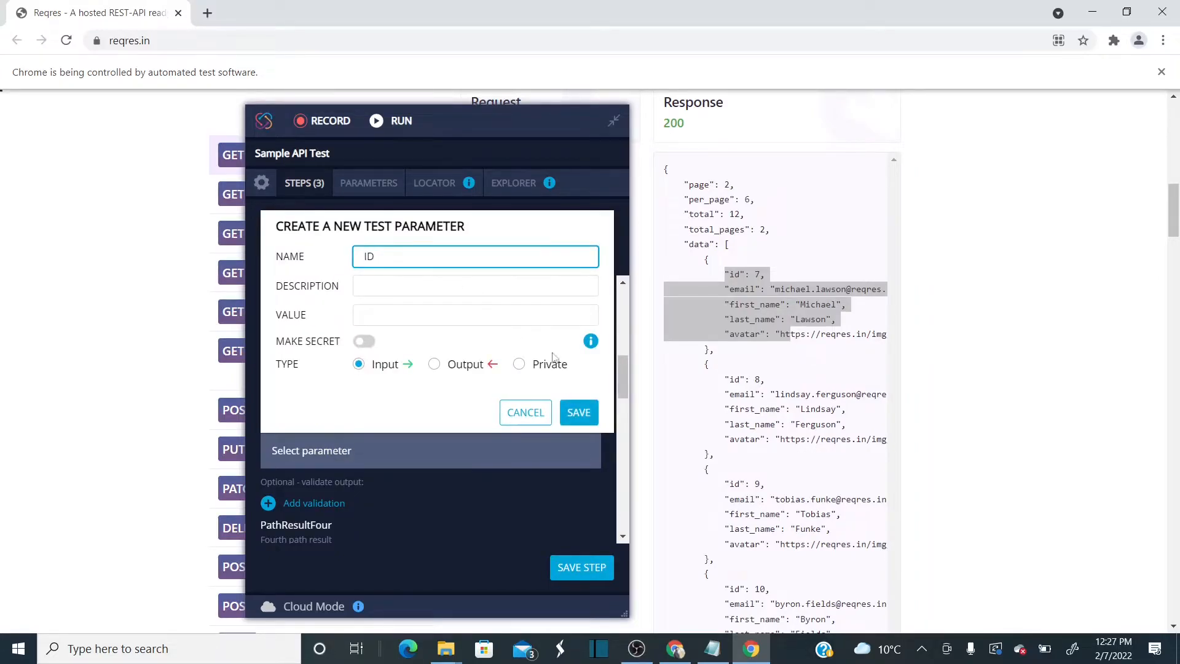
left_click(579, 413)
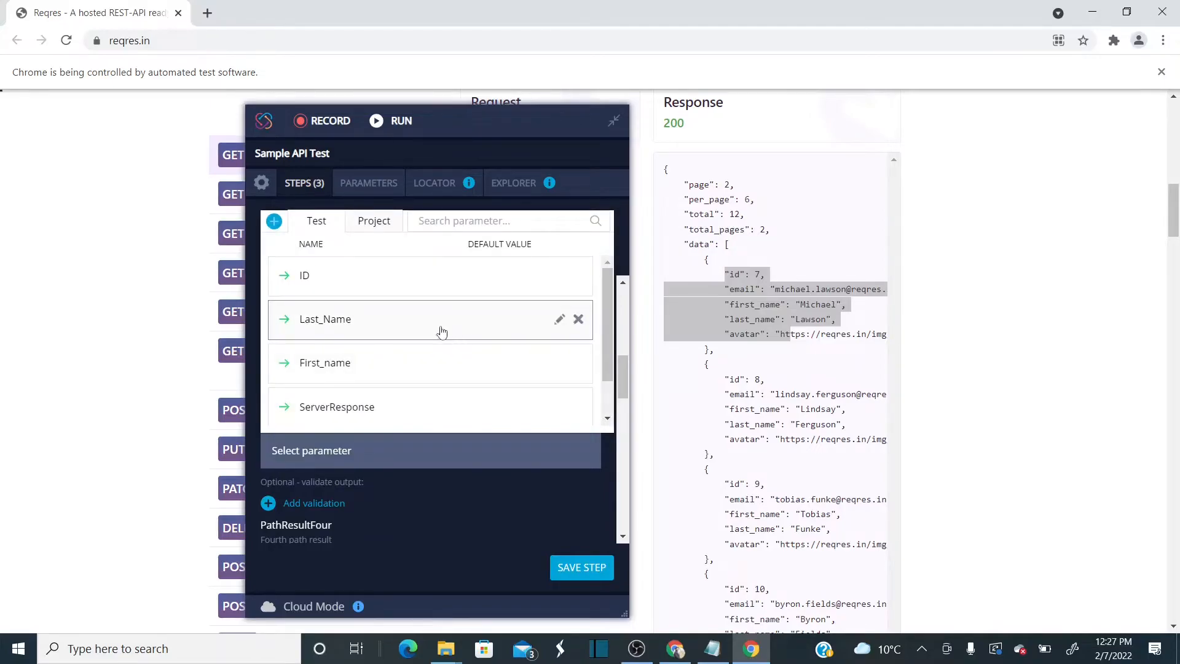
left_click(413, 289)
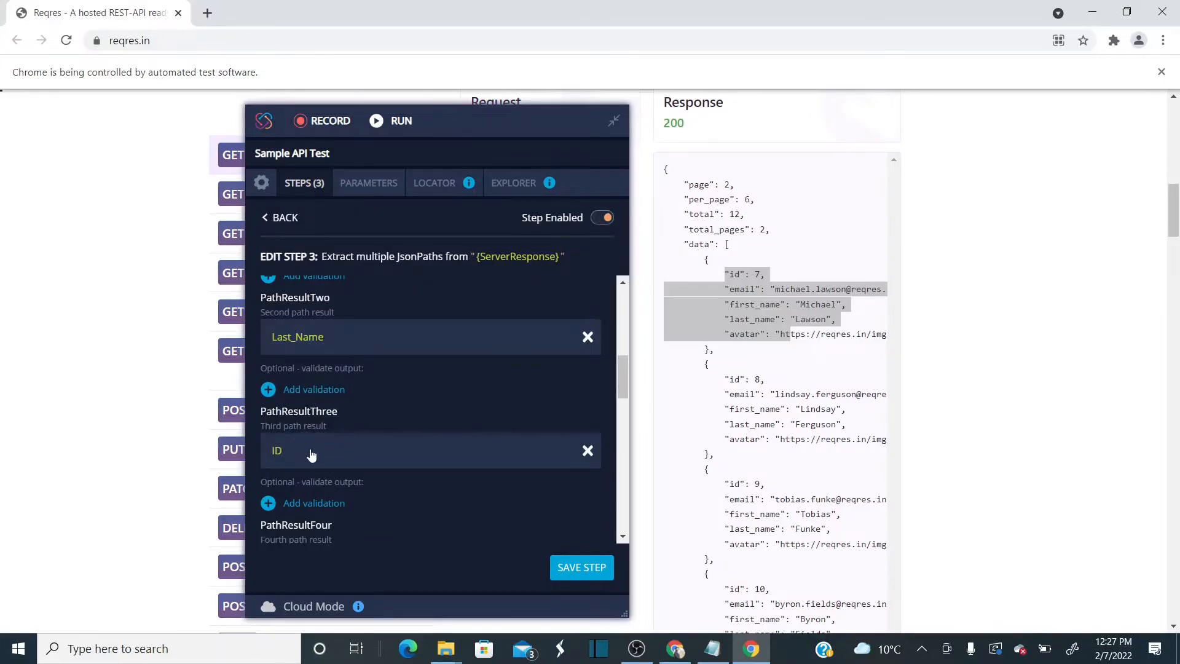
left_click_drag(622, 379, 633, 520)
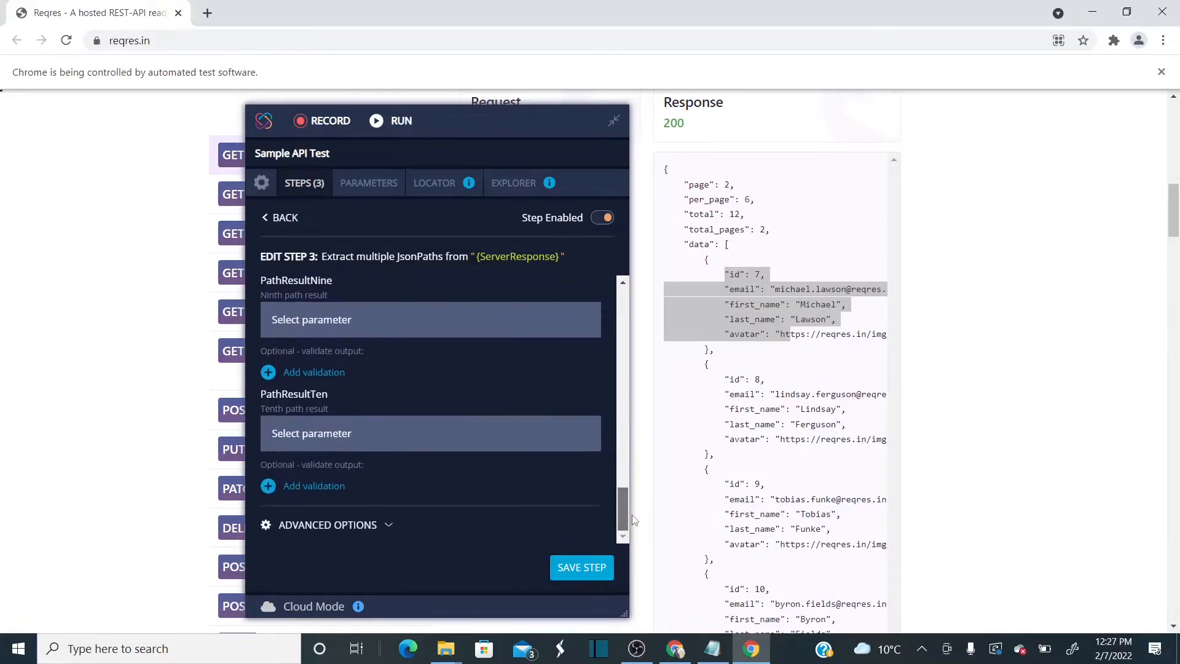
left_click(574, 573)
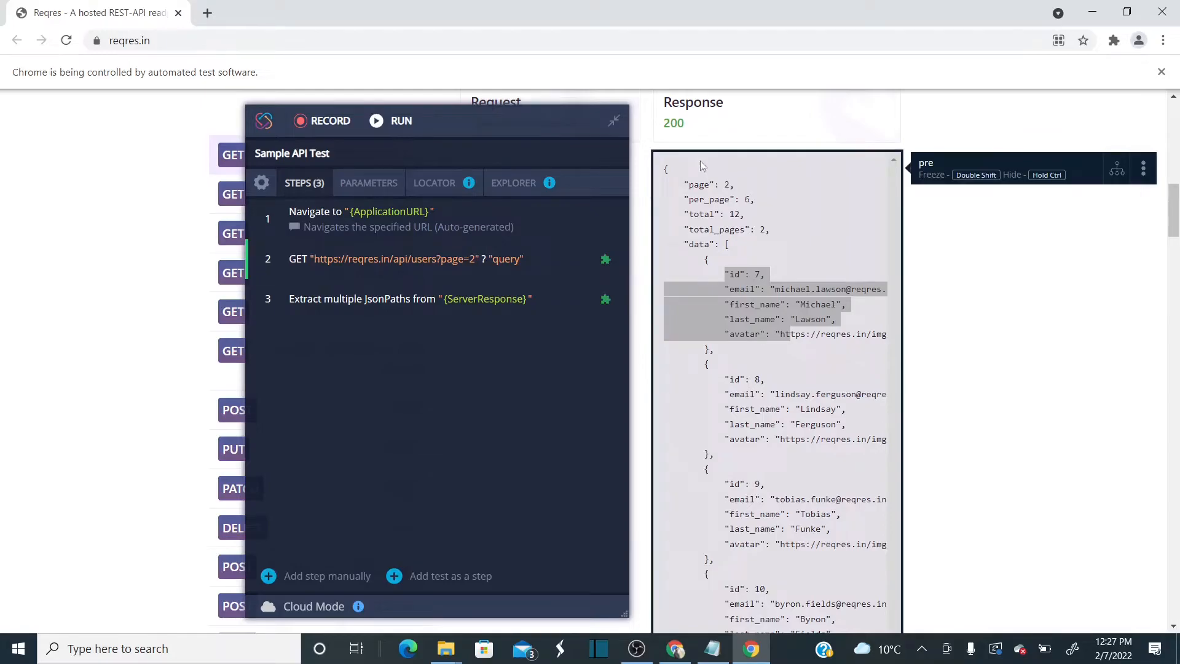
Examine the first user's id, first_name and last_name in the LIST USERS response, and compare the SINGLE USER and LIST USERS requests.
left_click(733, 285)
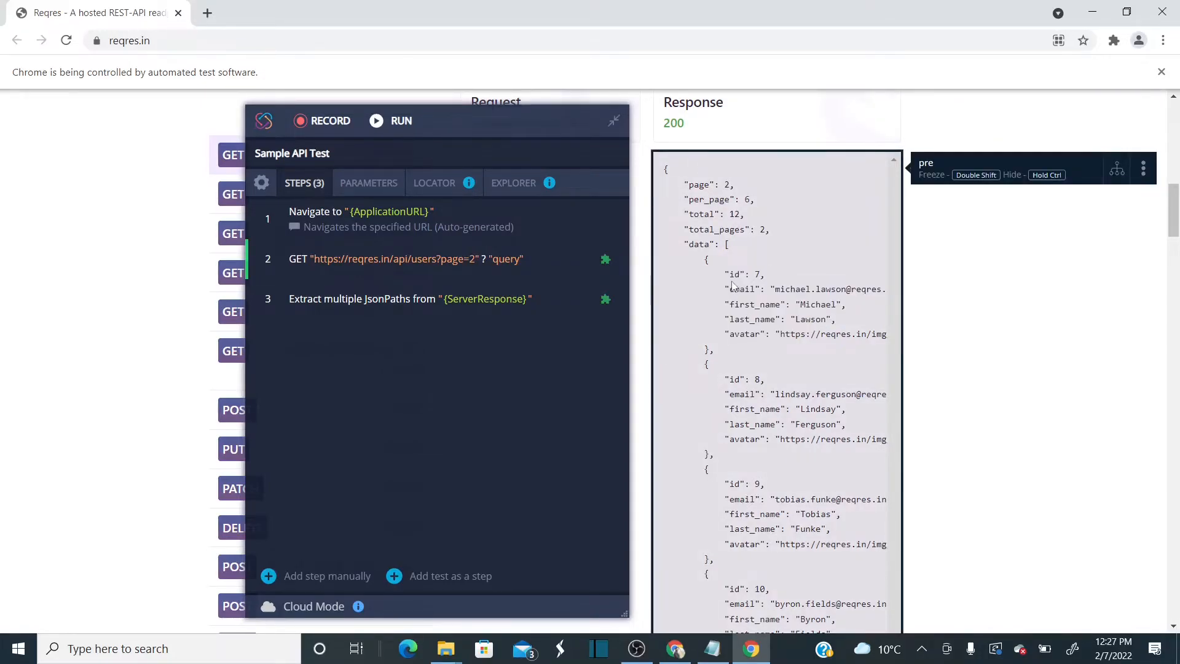
left_click_drag(727, 273, 762, 343)
left_click_drag(729, 274, 779, 348)
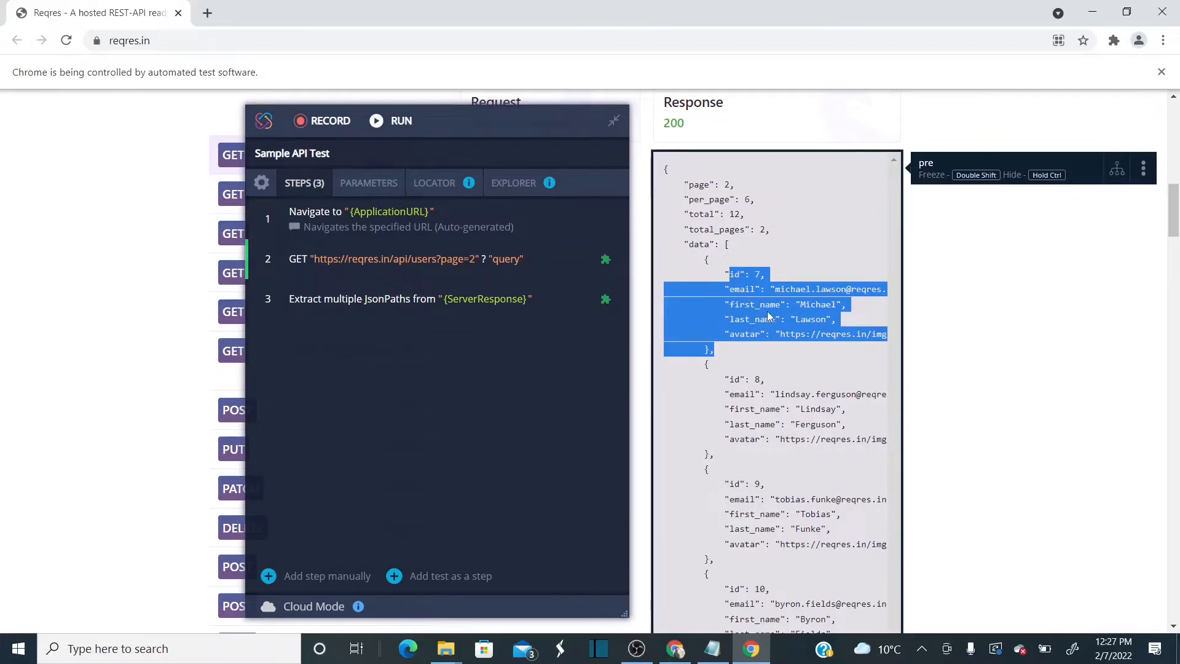
double_click(767, 310)
double_click(756, 322)
double_click(740, 277)
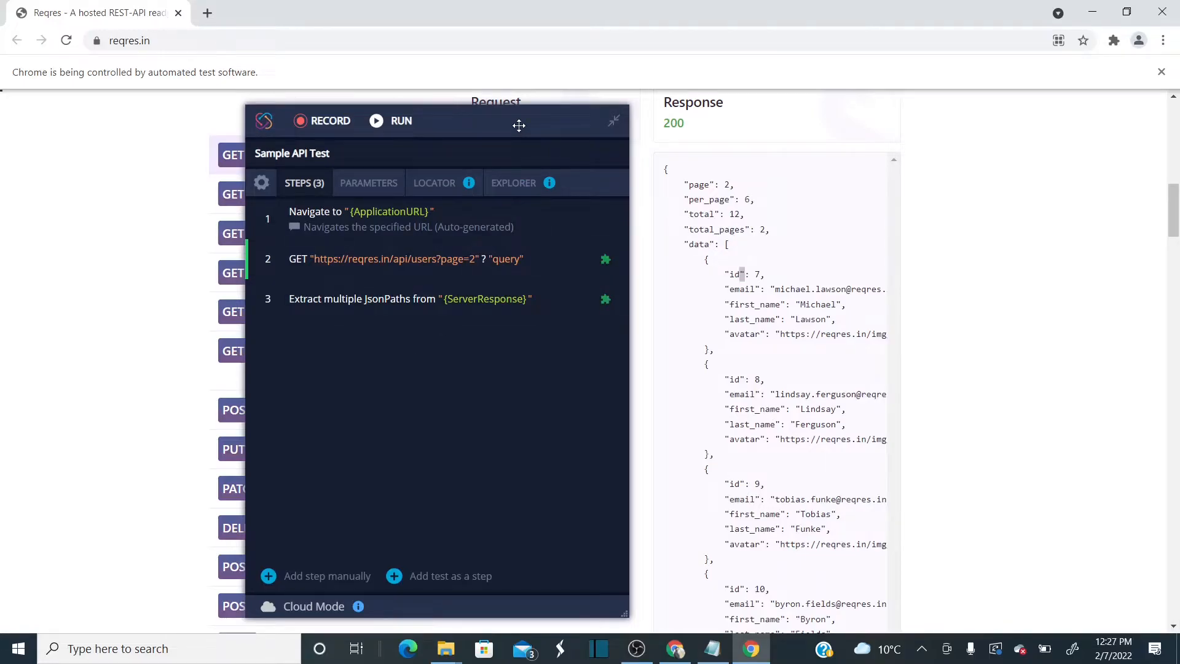
left_click_drag(518, 125, 819, 121)
left_click(311, 204)
left_click_drag(845, 123, 1010, 117)
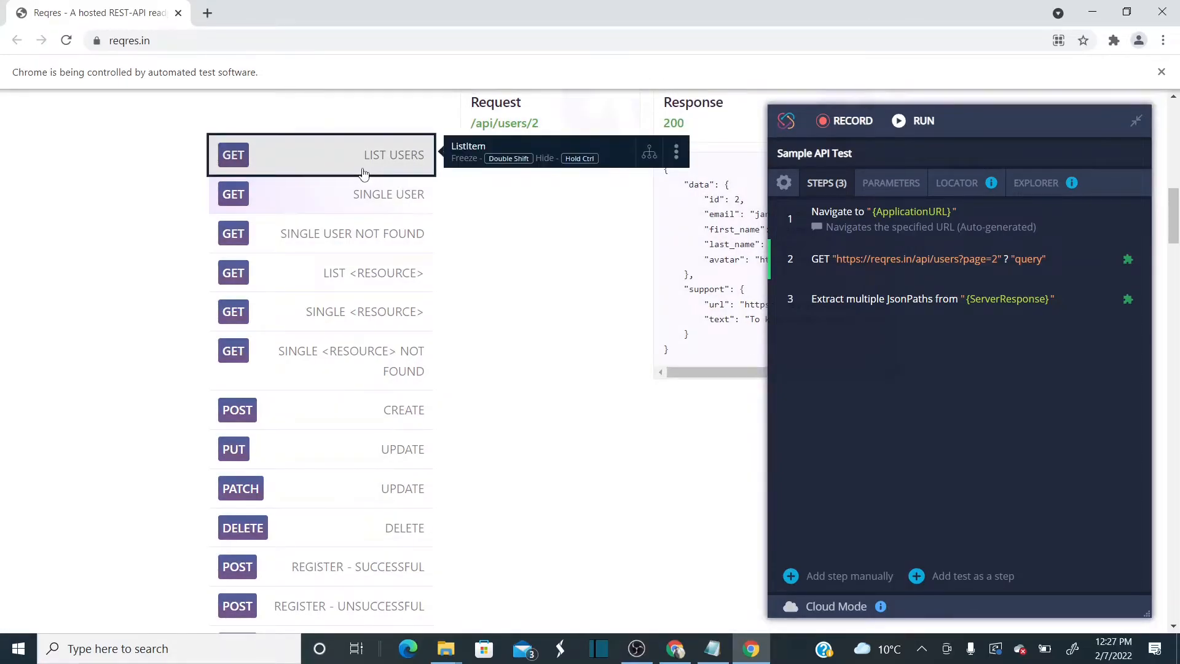
left_click(326, 161)
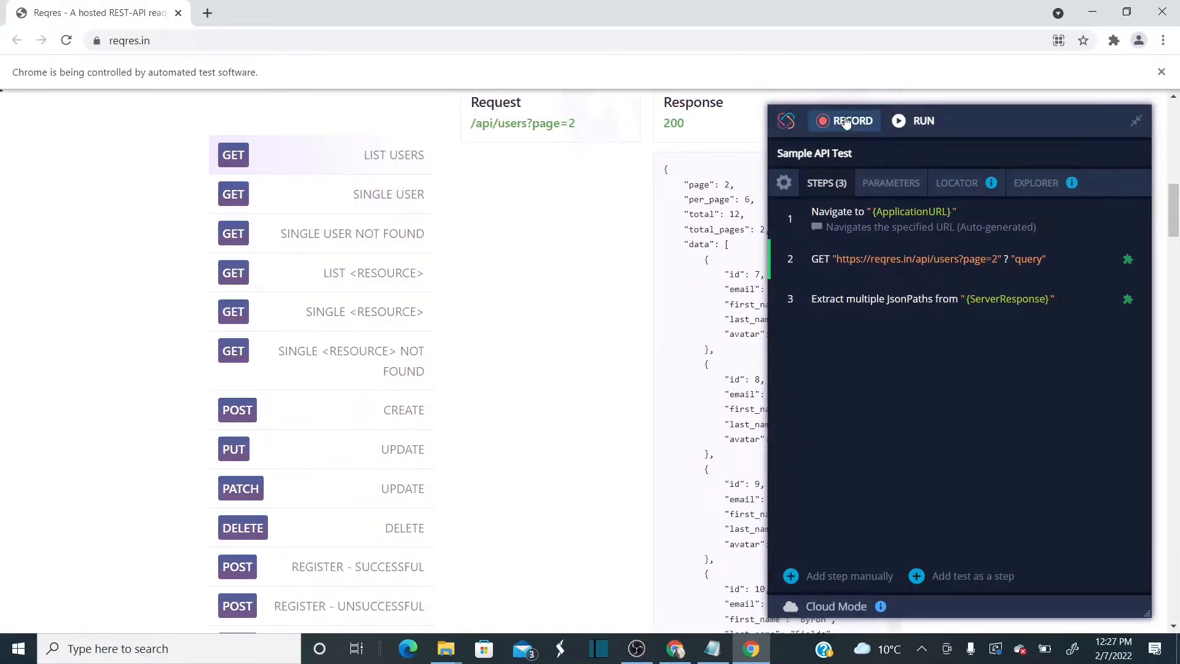
left_click_drag(1003, 123, 422, 125)
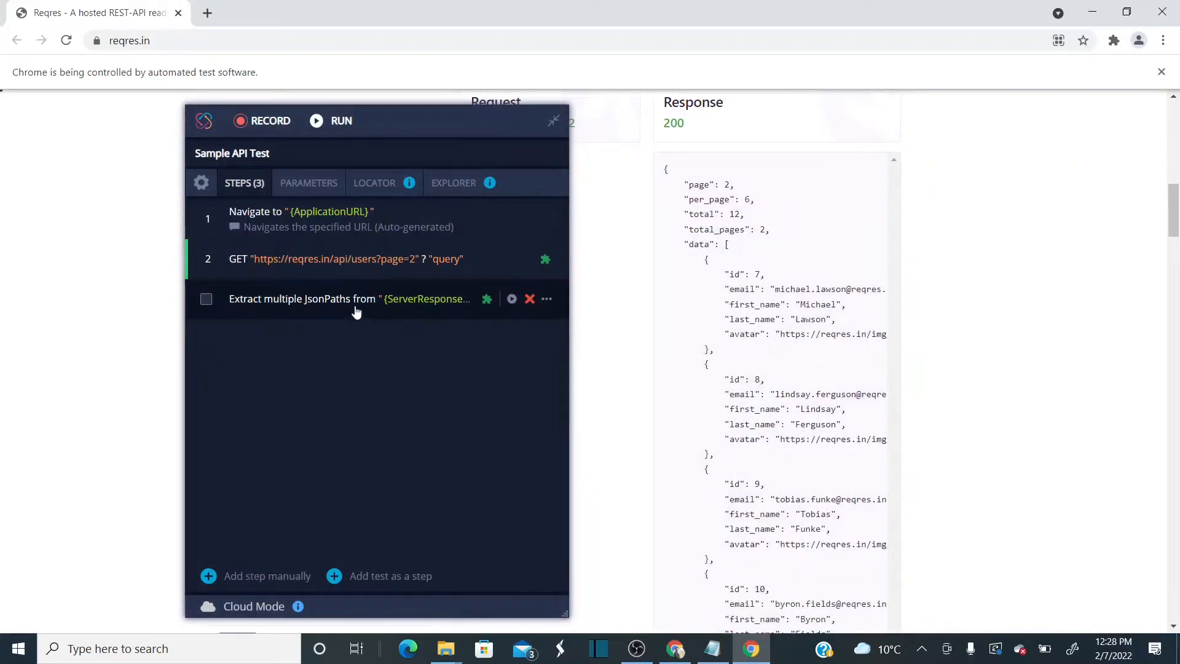
Add a new step manually at the end of the test with the HTTP GET Request action.
left_click(308, 301)
left_click(223, 219)
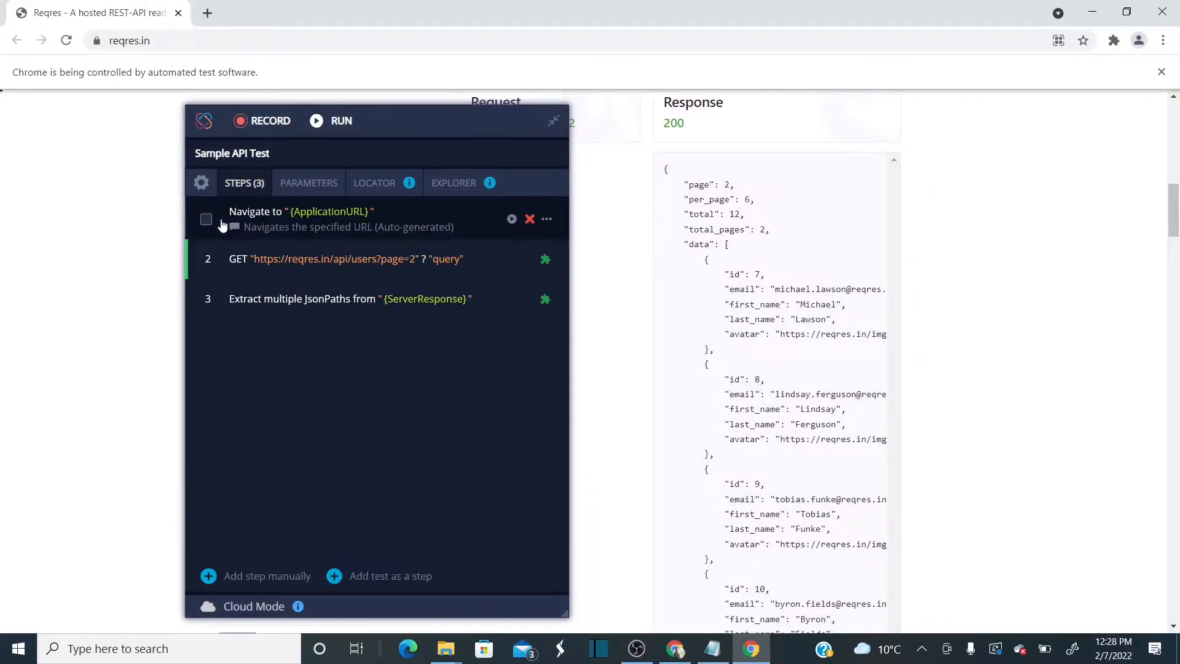
left_click(212, 584)
left_click(314, 391)
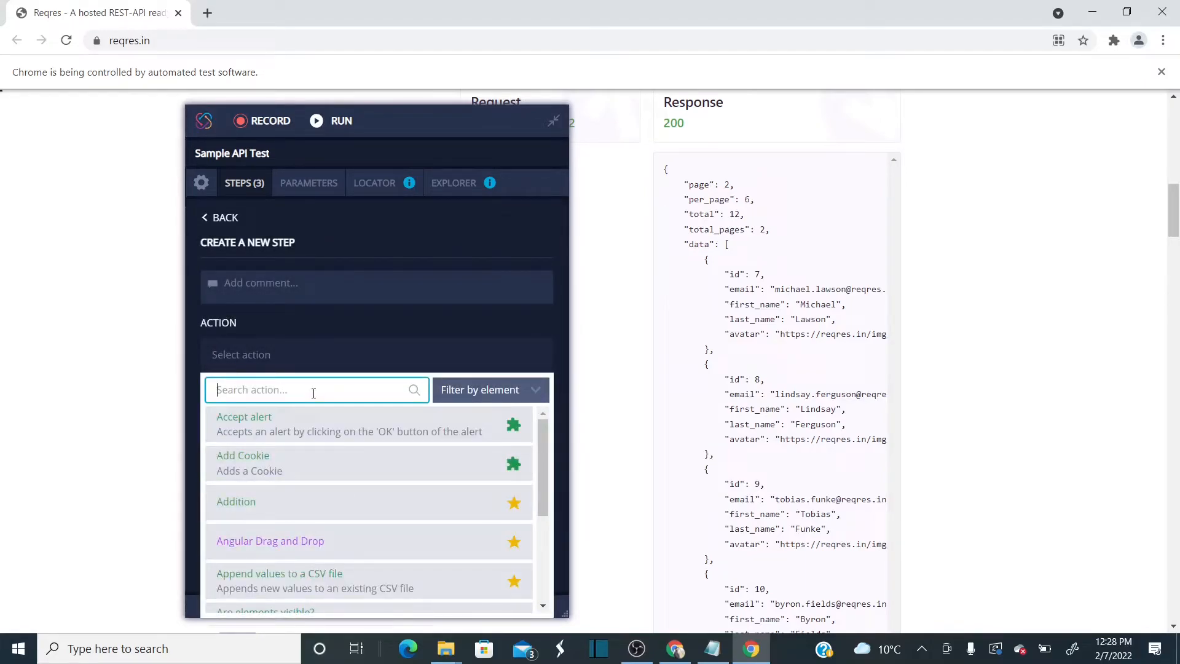
type("HTTP Get")
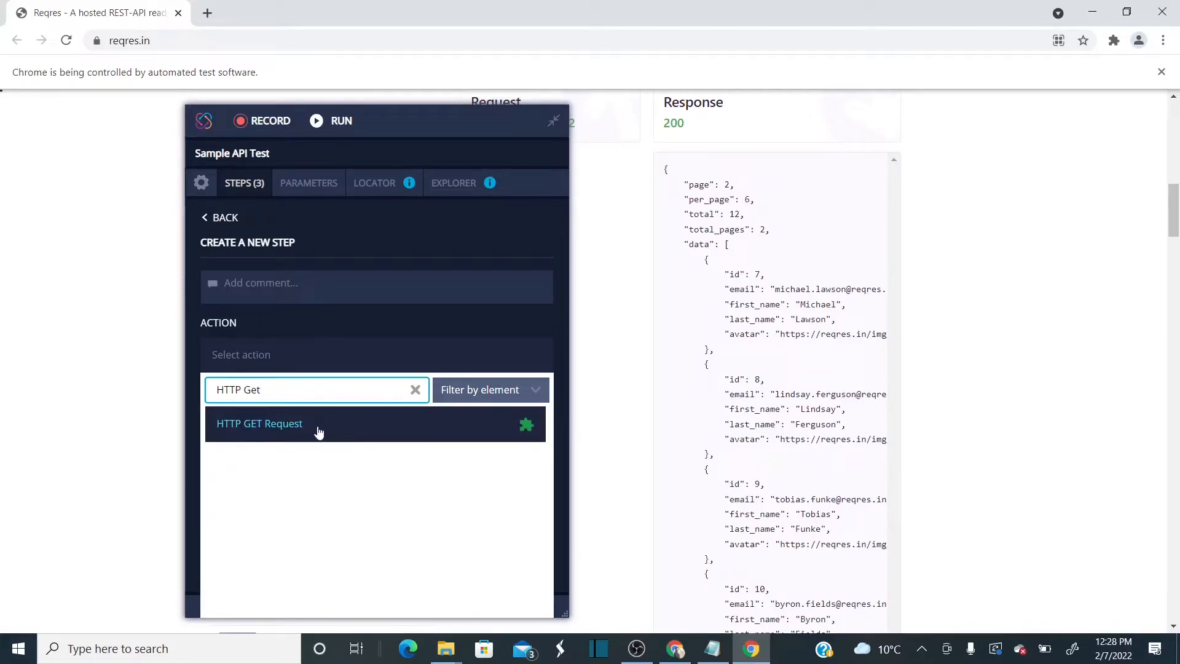
left_click(324, 427)
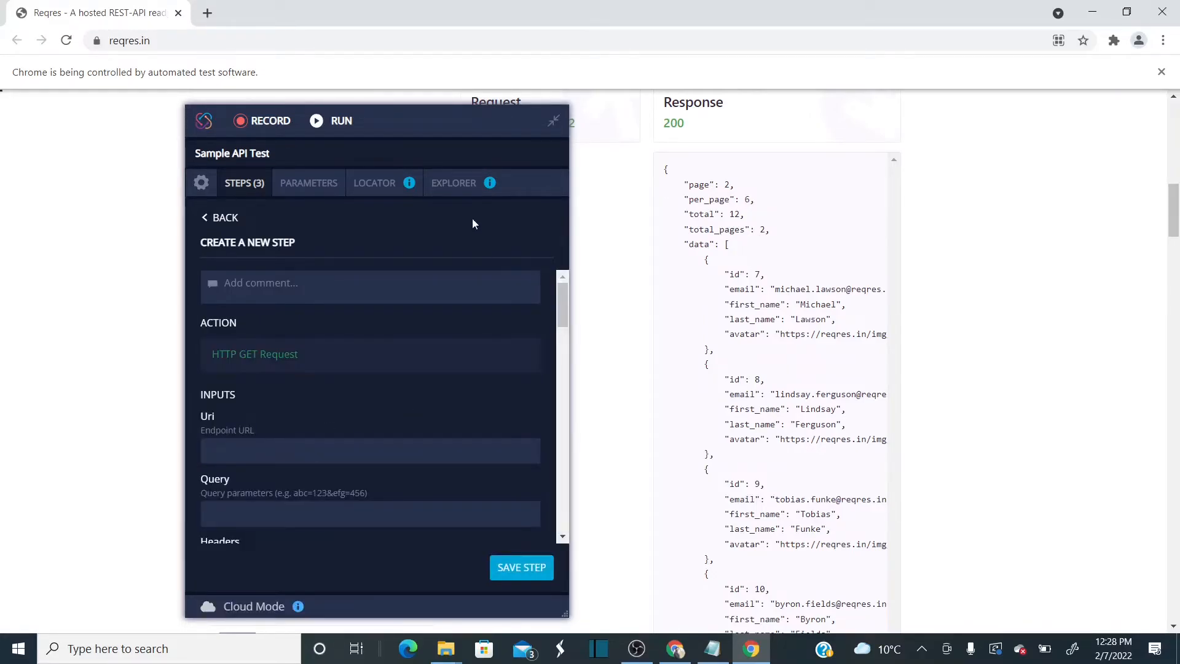
left_click_drag(437, 124, 871, 123)
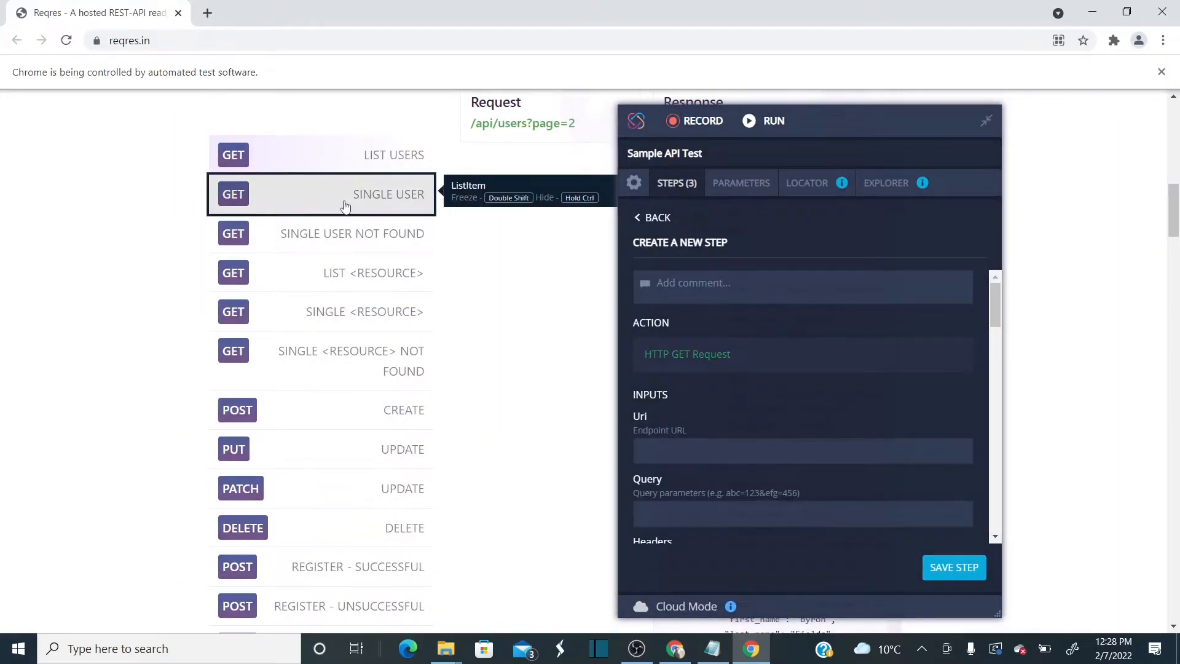
left_click(312, 200)
left_click(271, 40)
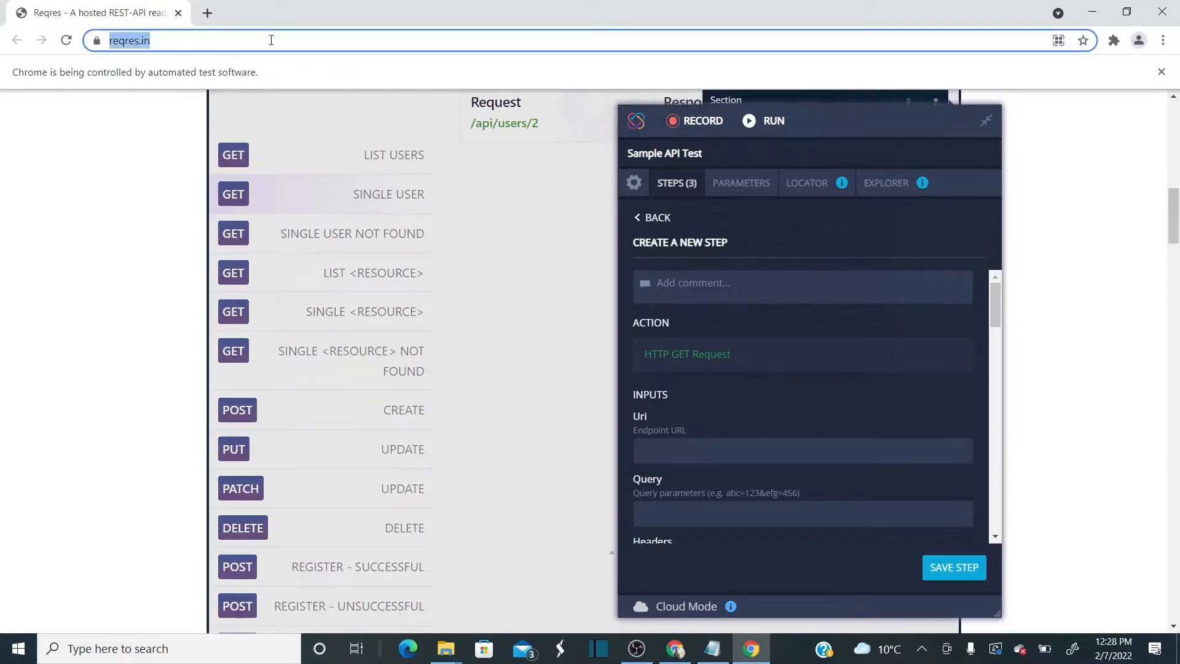
key("ctrl+c")
left_click(694, 452)
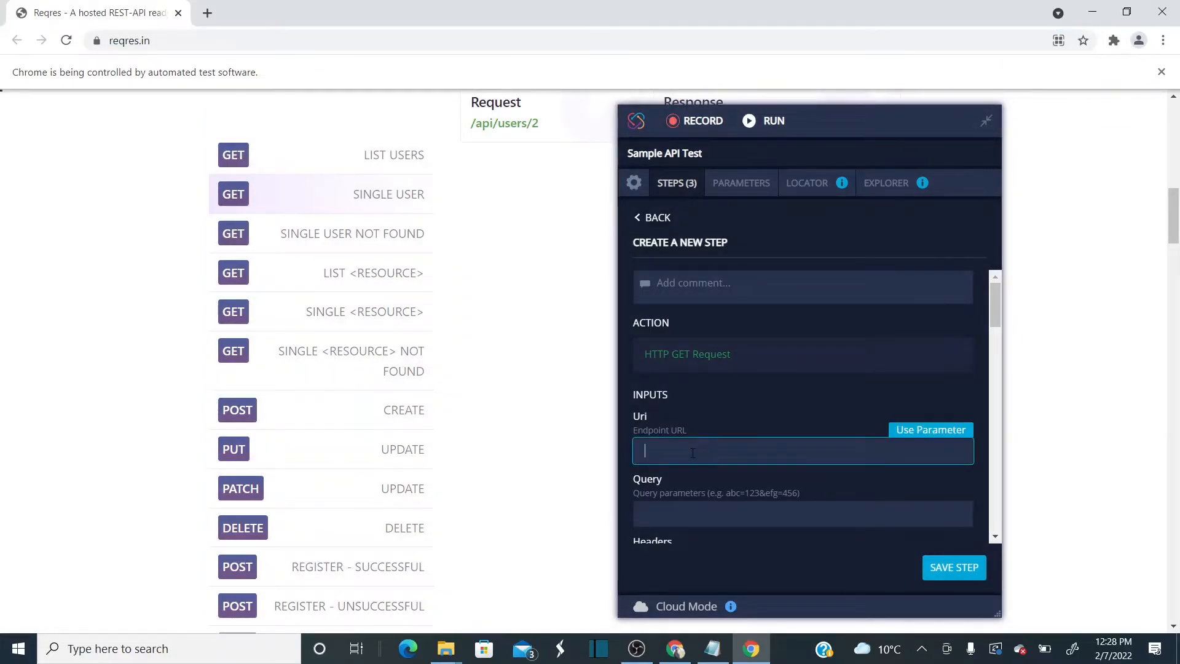
key("ctrl+v")
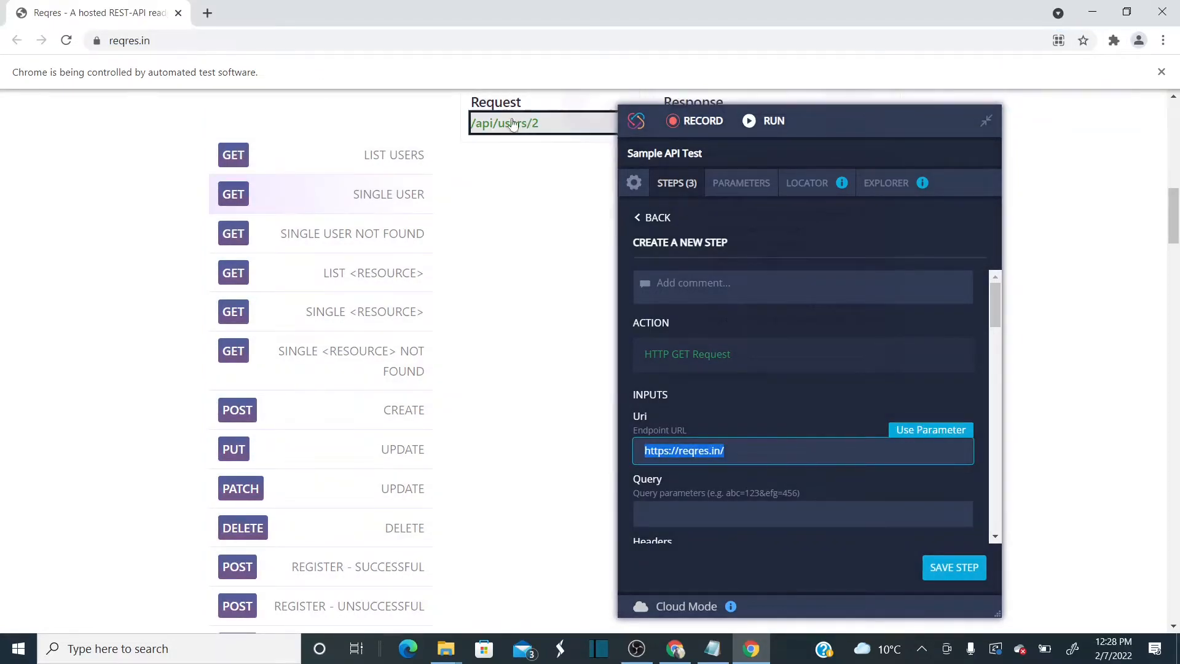
left_click(741, 453)
type("api/users/")
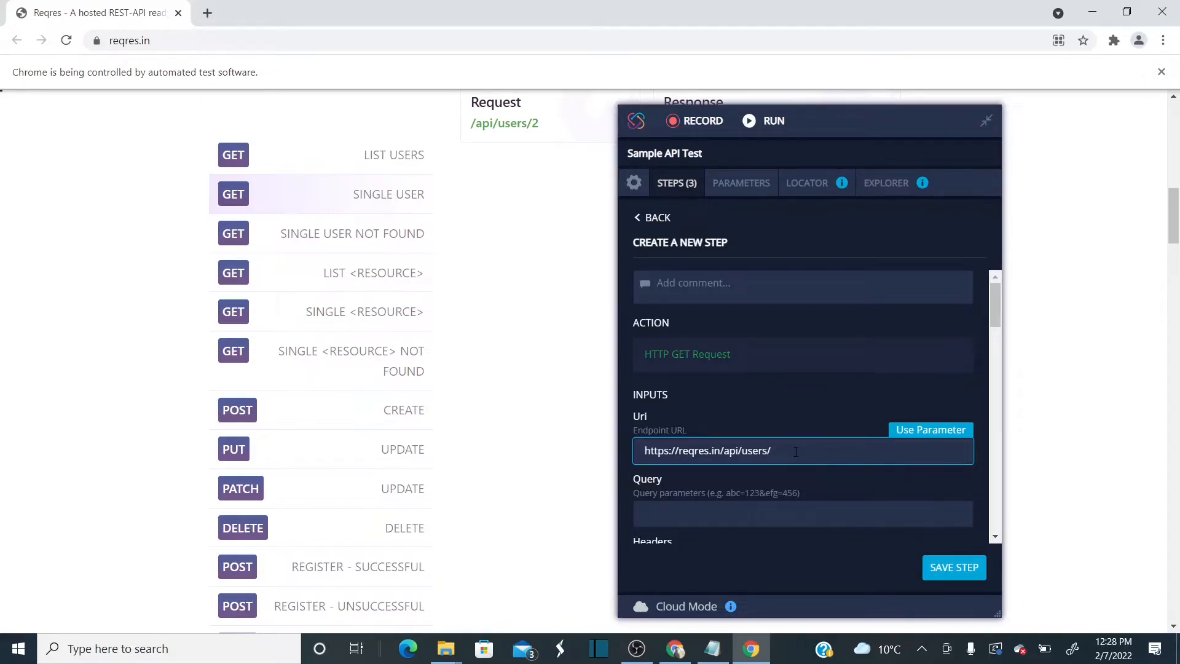
left_click(954, 566)
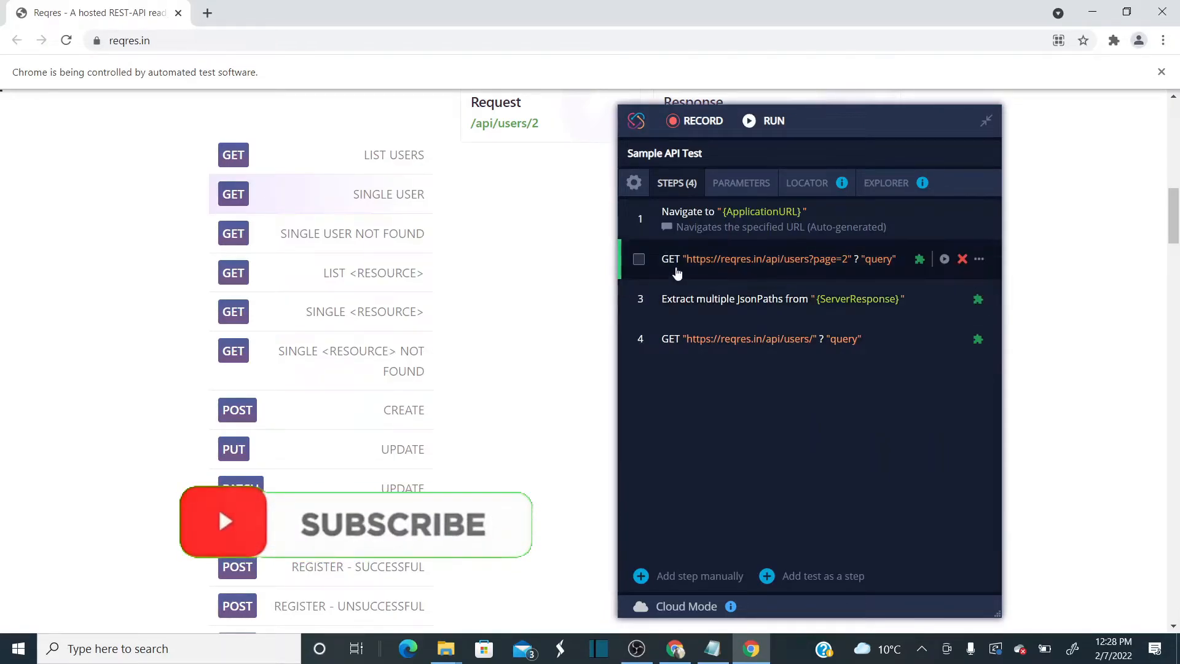
Review the JsonFile input and the JsonPaths configured in the Extract multiple JsonPaths step.
mouse_move(621, 258)
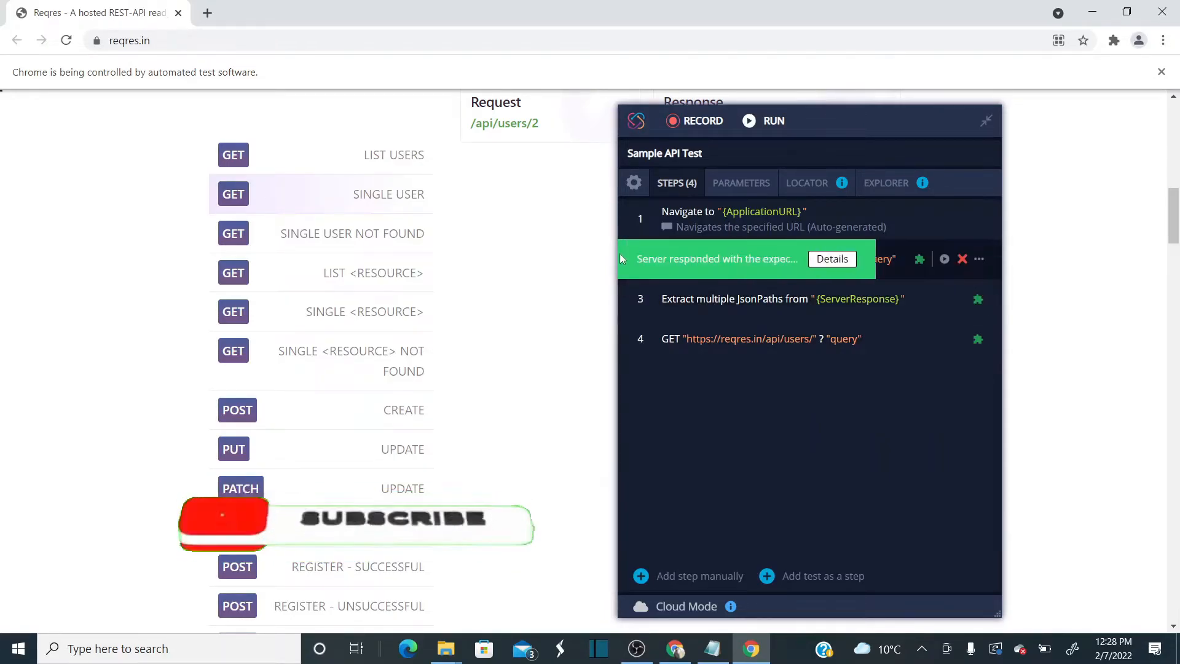
left_click(720, 303)
mouse_move(990, 294)
left_mouse_down()
mouse_move(1006, 383)
mouse_move(998, 315)
left_mouse_up()
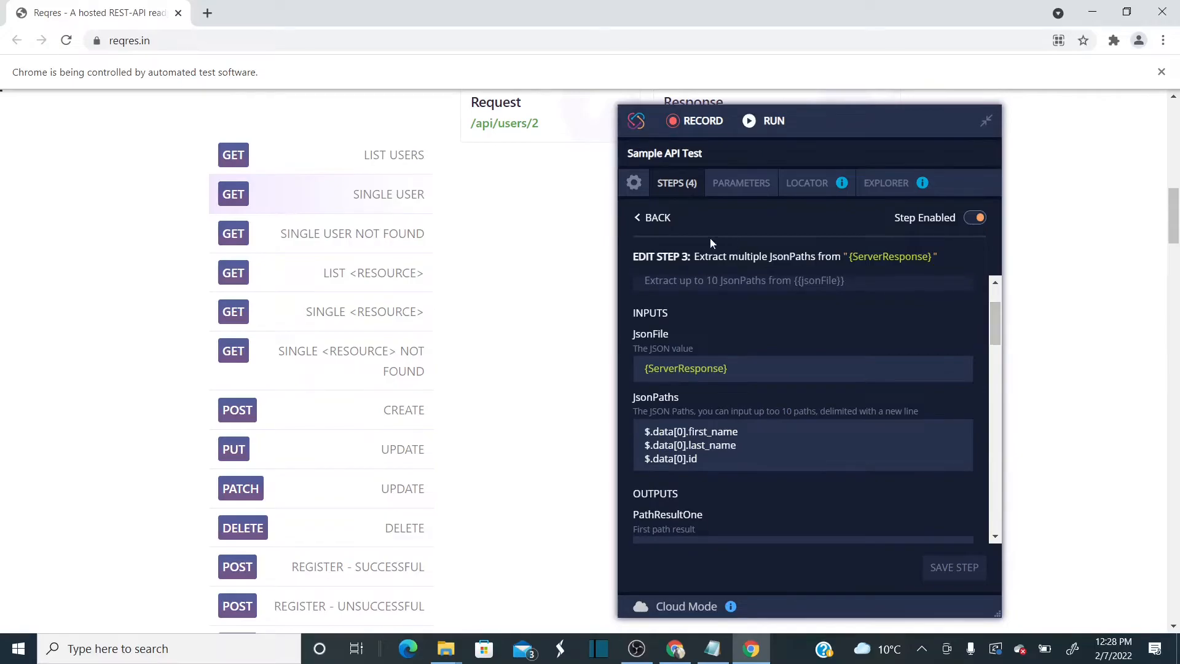
left_click(656, 221)
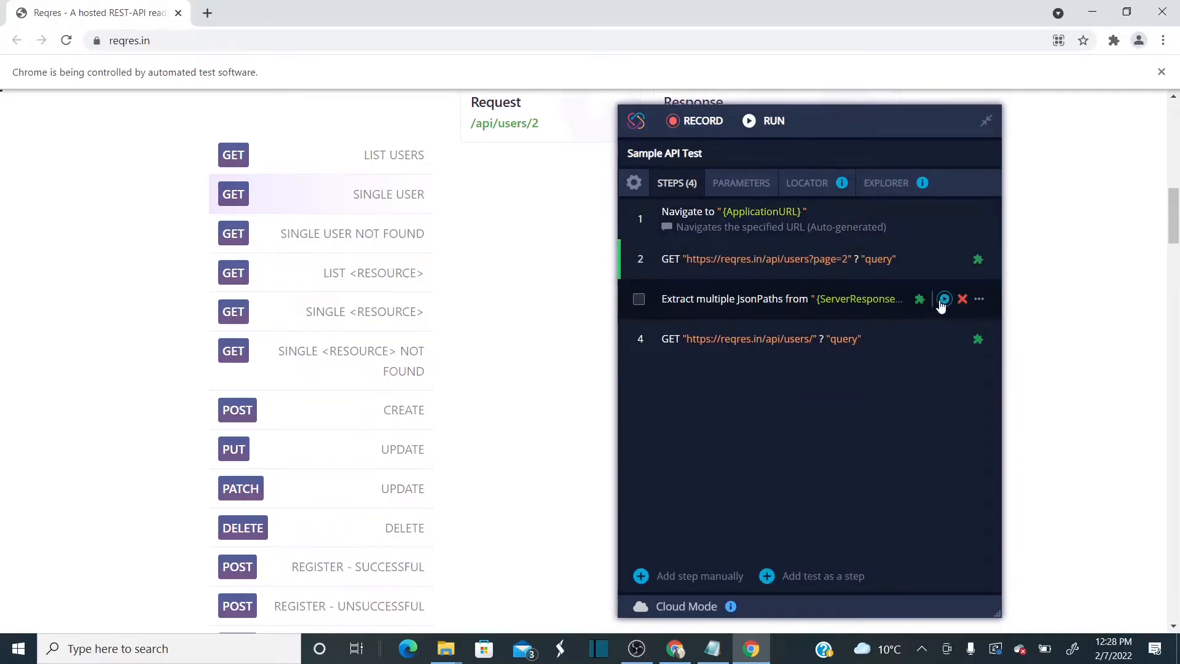
Run the Extract multiple JsonPaths step and review its execution details.
left_click(944, 300)
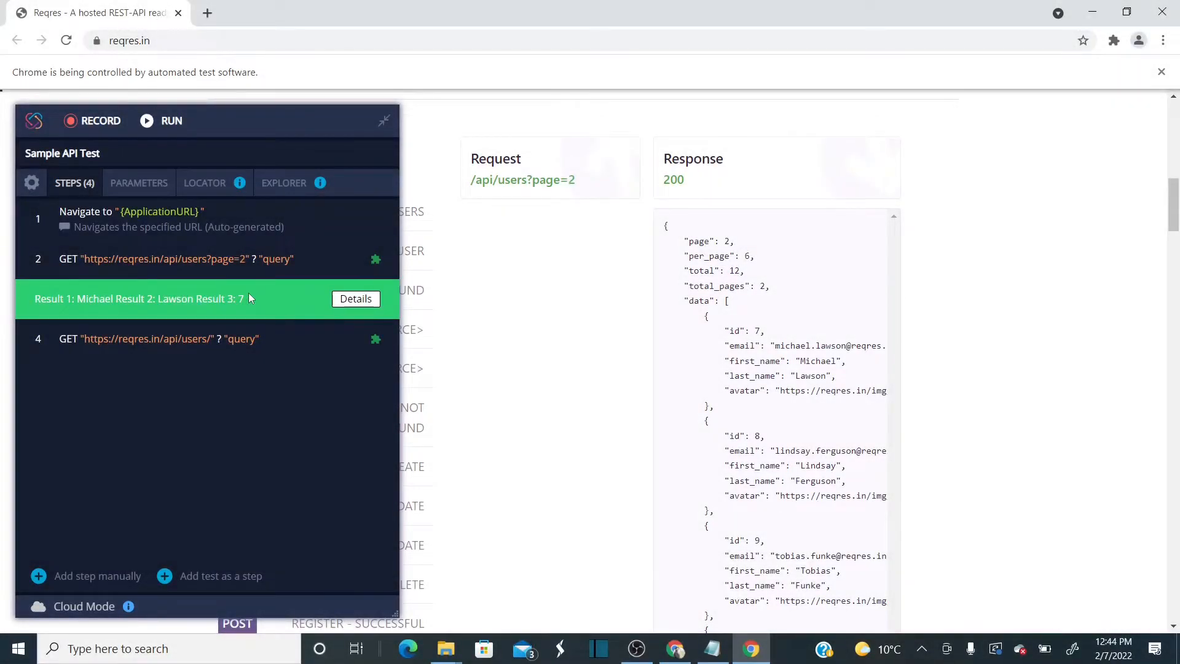
left_click(356, 300)
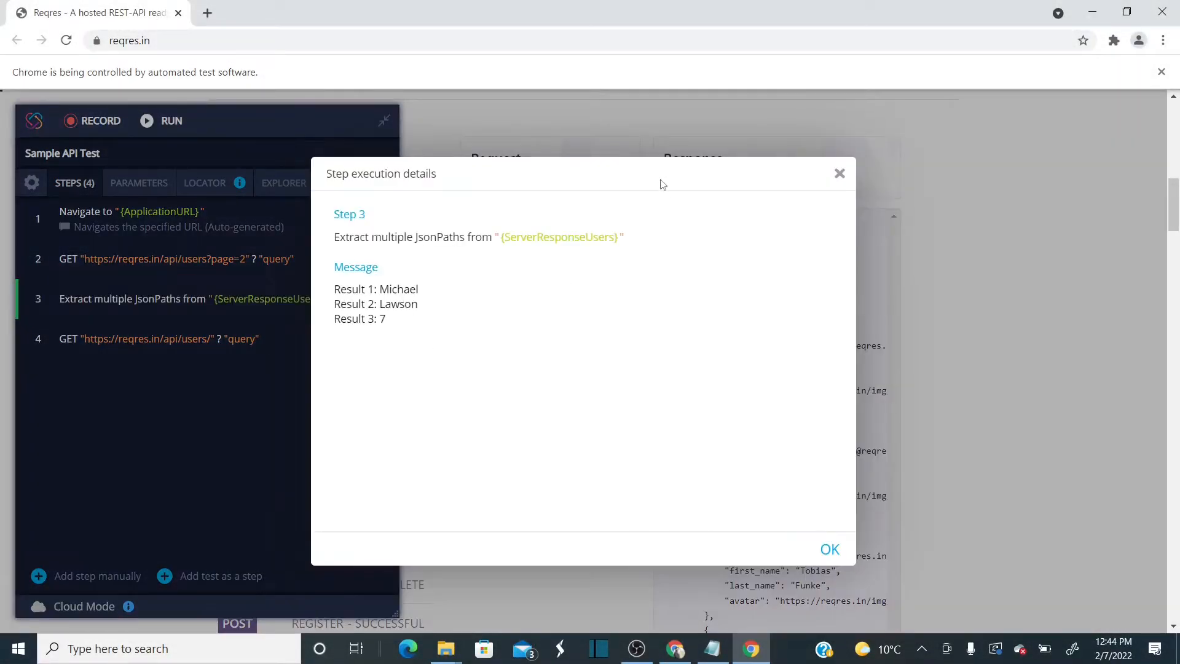
double_click(427, 177)
left_click(515, 166)
left_click(829, 549)
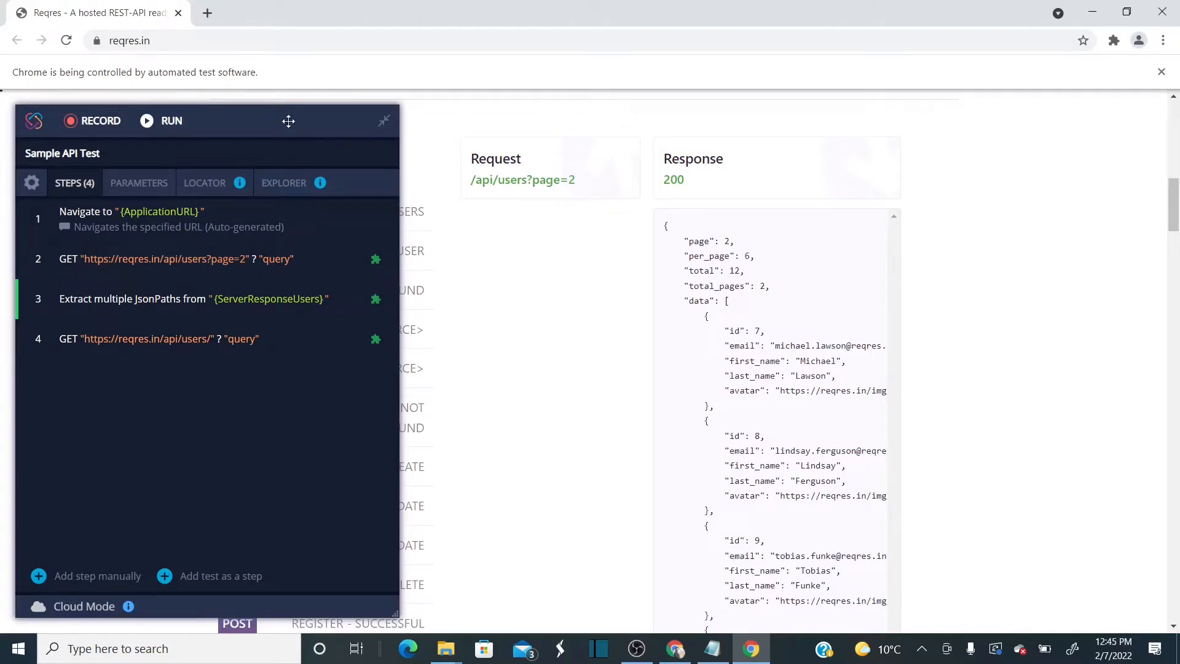
Display the SINGLE USER request on the page and check the parameter assigned to PathResultThree in step 3.
left_click_drag(274, 118, 803, 118)
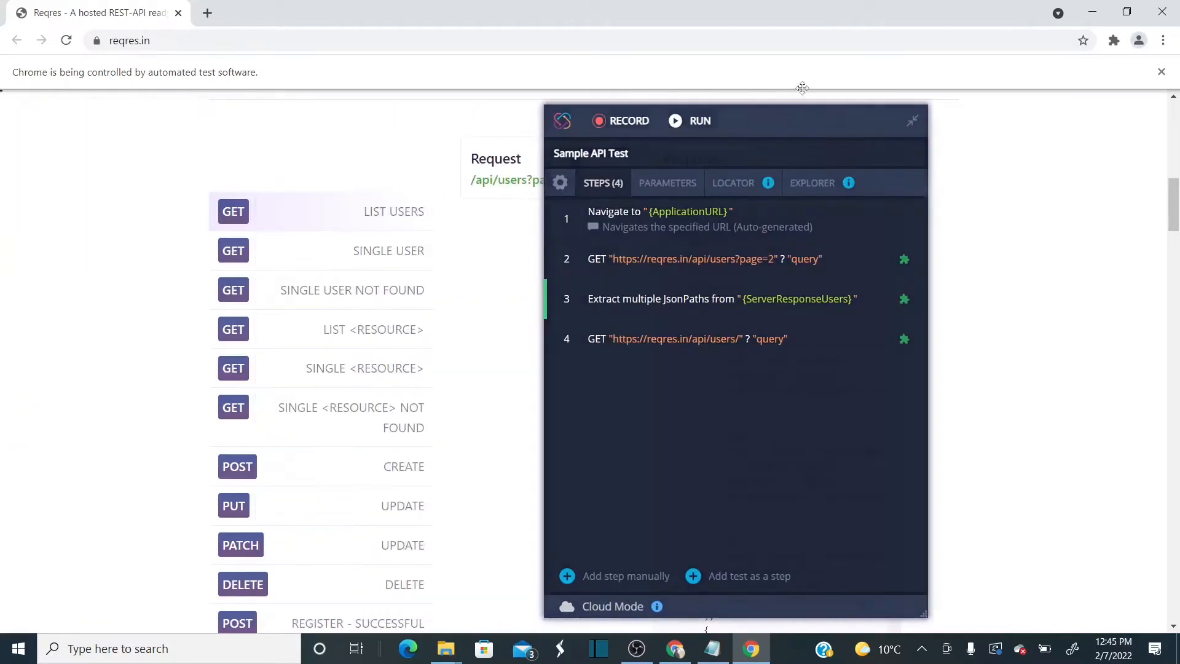
left_click(310, 256)
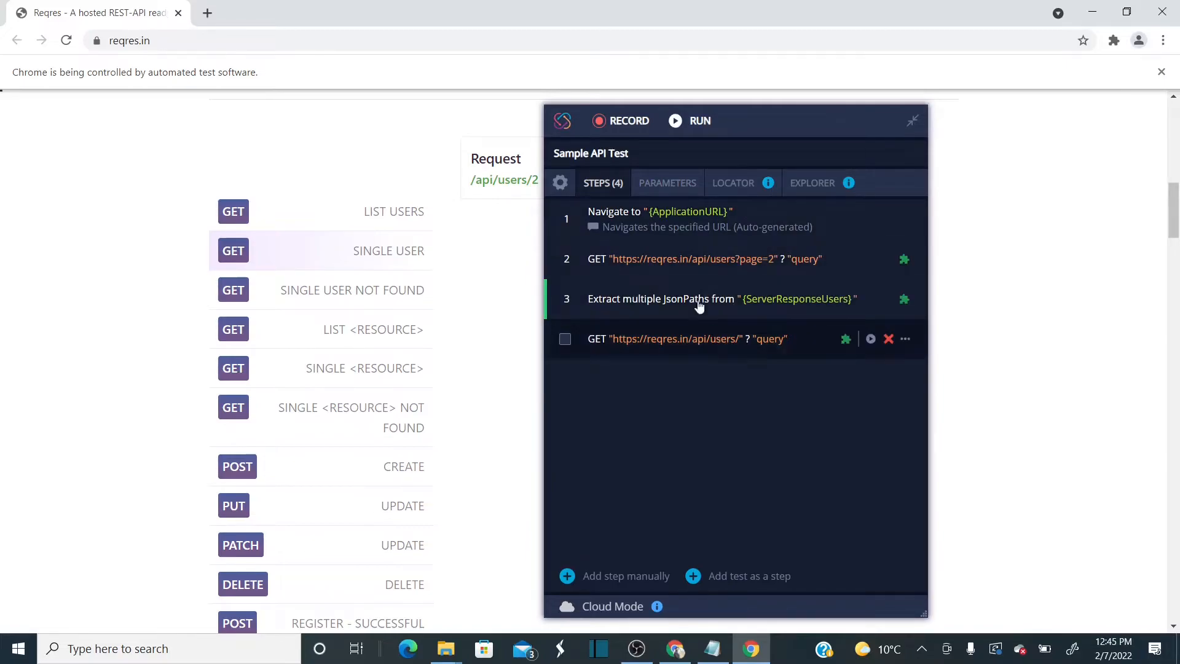
left_click_drag(765, 128, 865, 128)
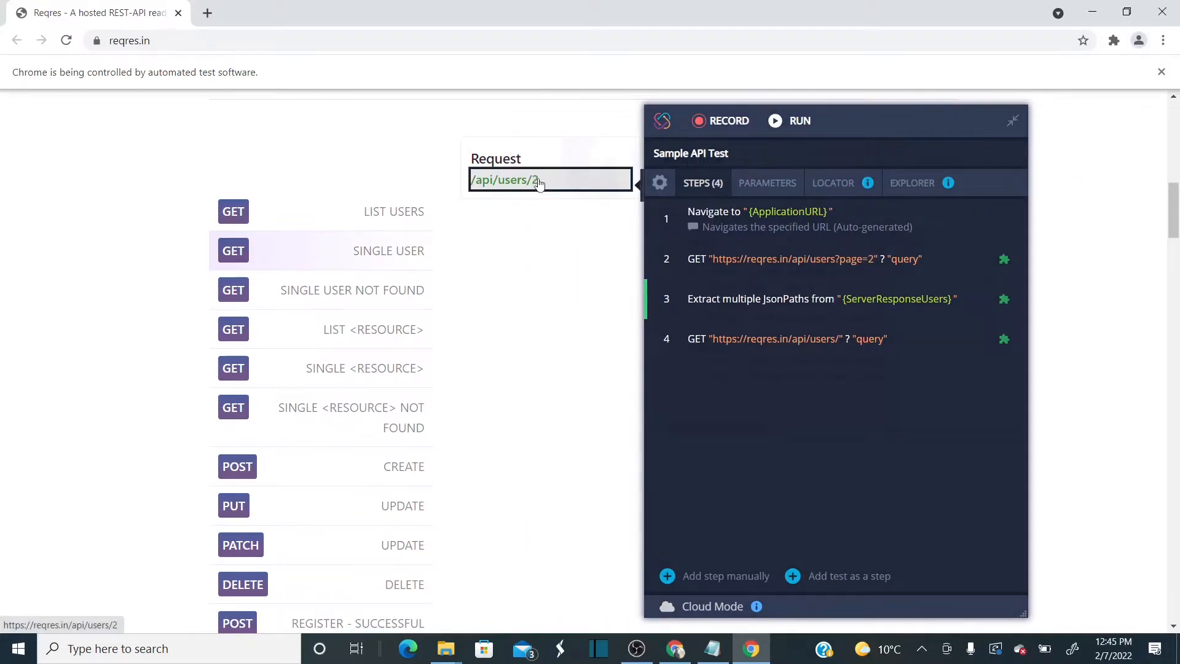
left_click_drag(787, 154, 497, 154)
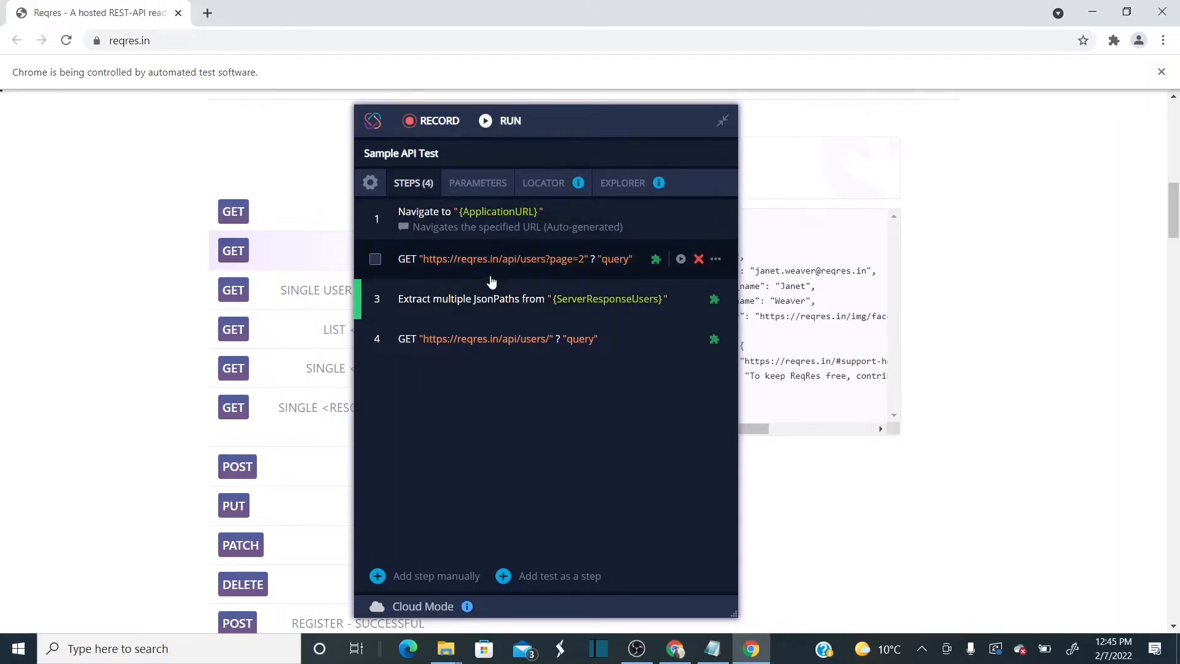
left_click(543, 304)
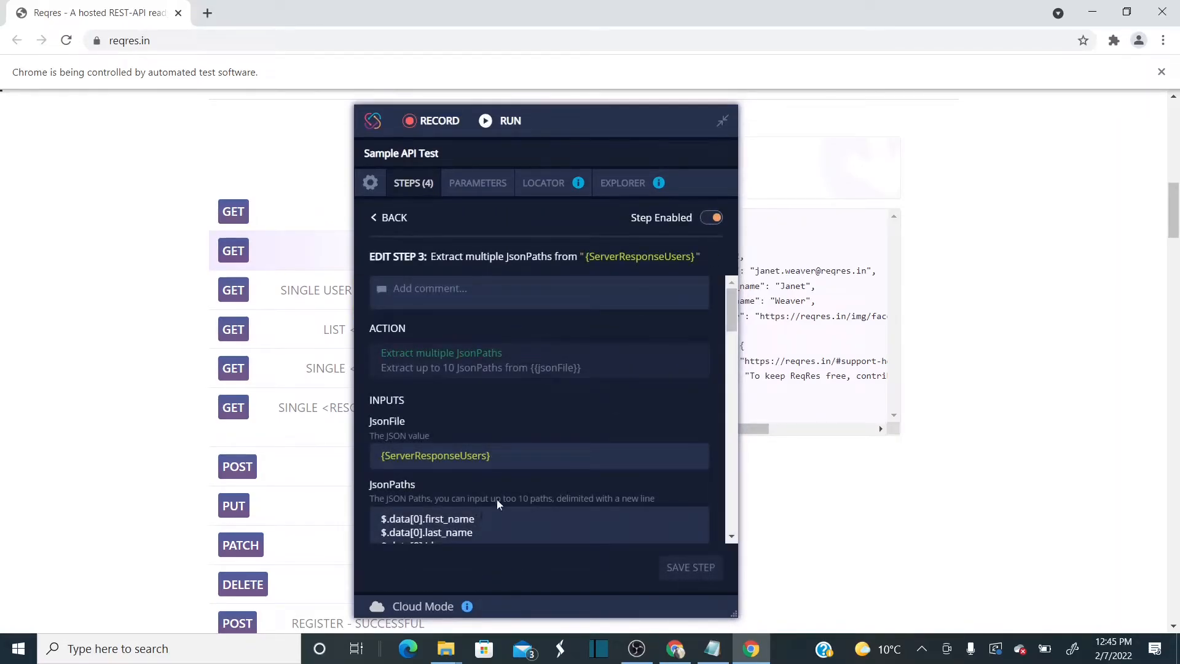
left_click_drag(730, 319, 732, 388)
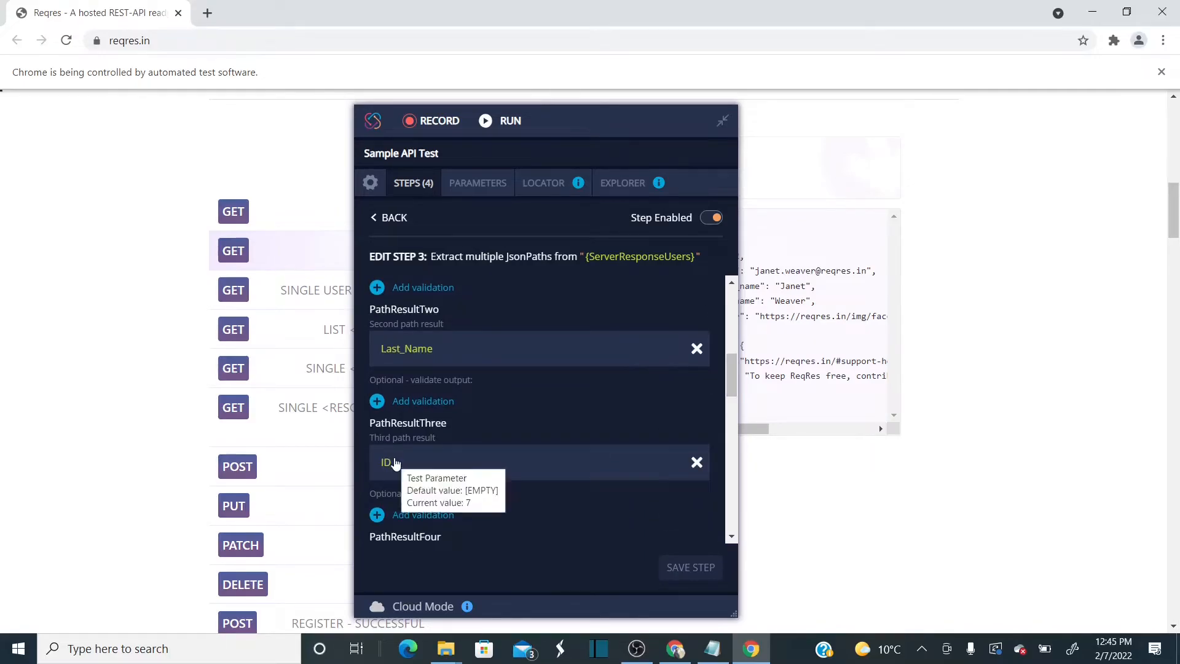
left_click(389, 218)
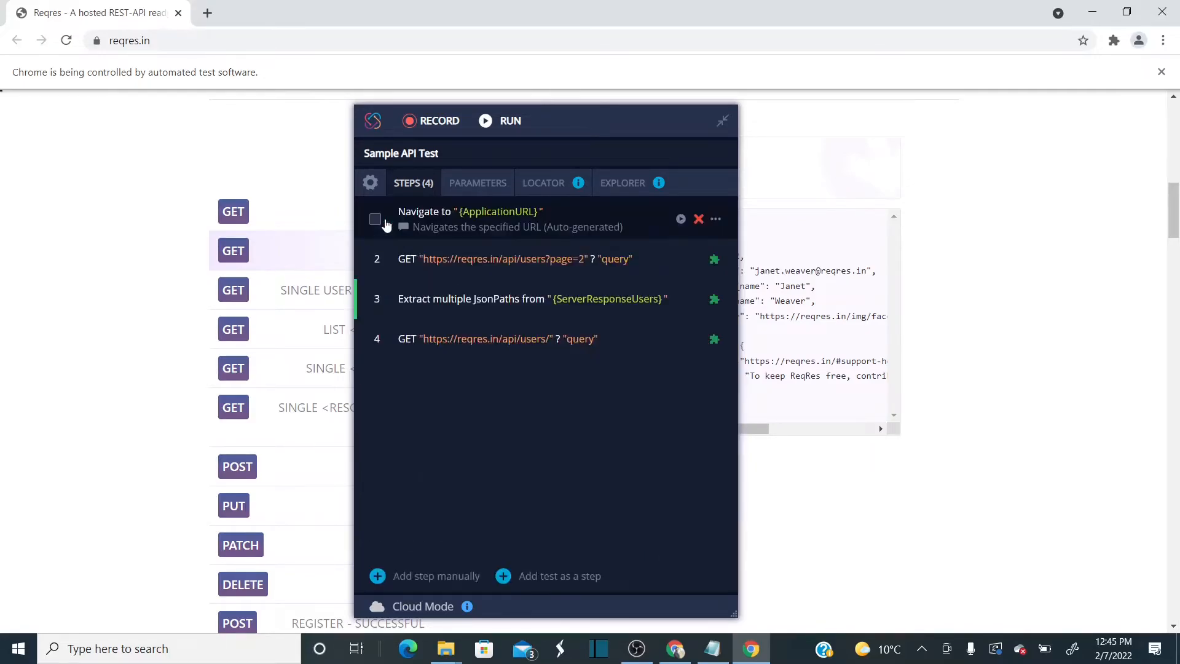
left_click(521, 348)
left_click_drag(733, 305, 732, 319)
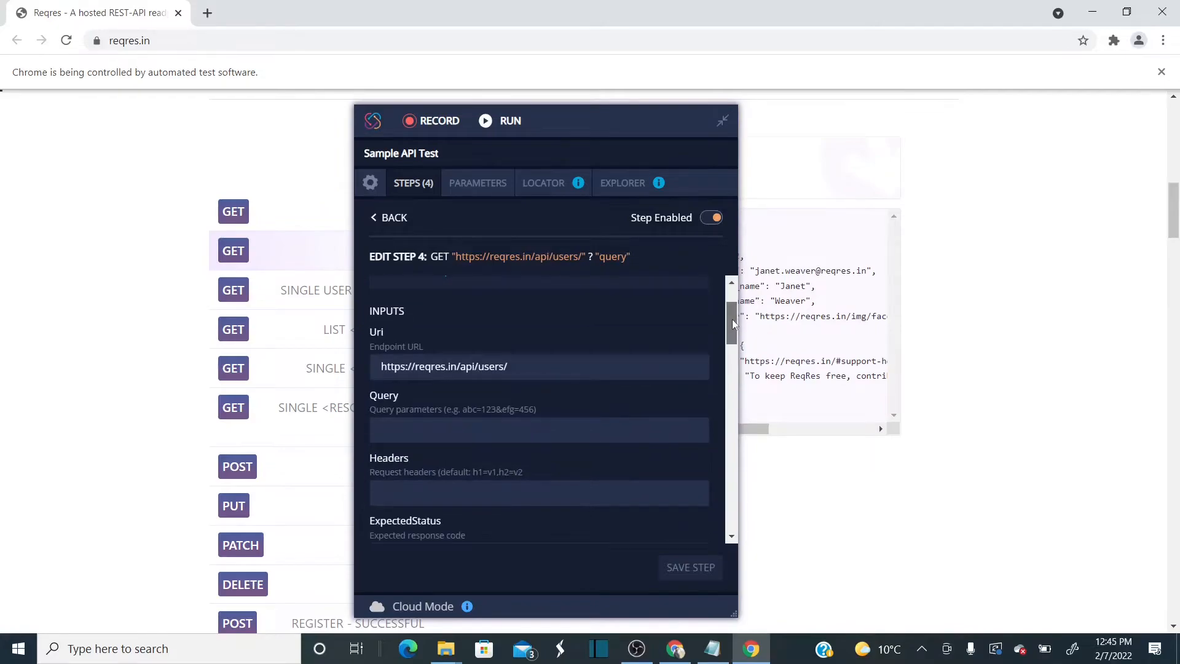
left_click(524, 368)
left_click_drag(574, 122, 805, 122)
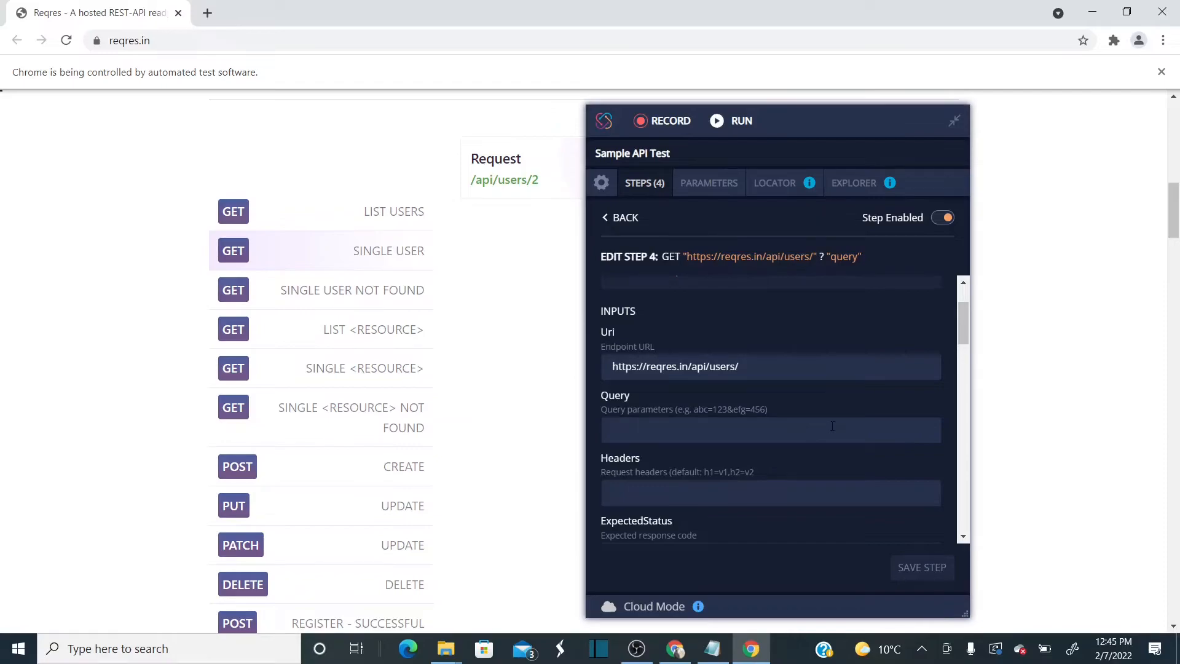
left_click(796, 373)
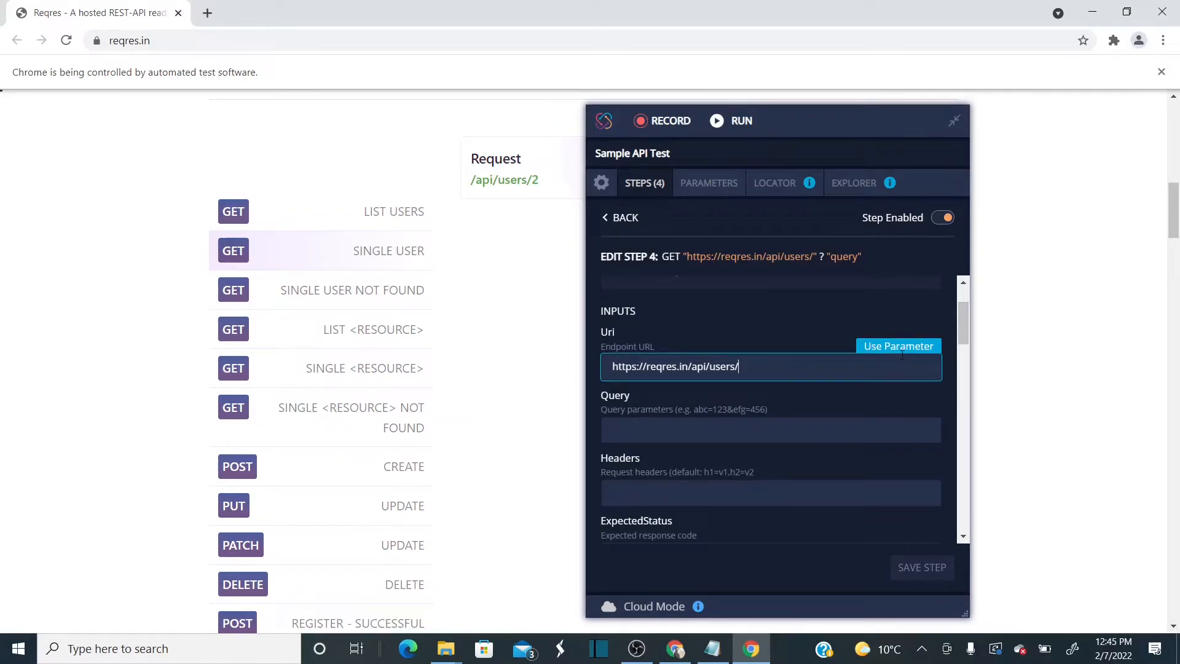
left_click(877, 348)
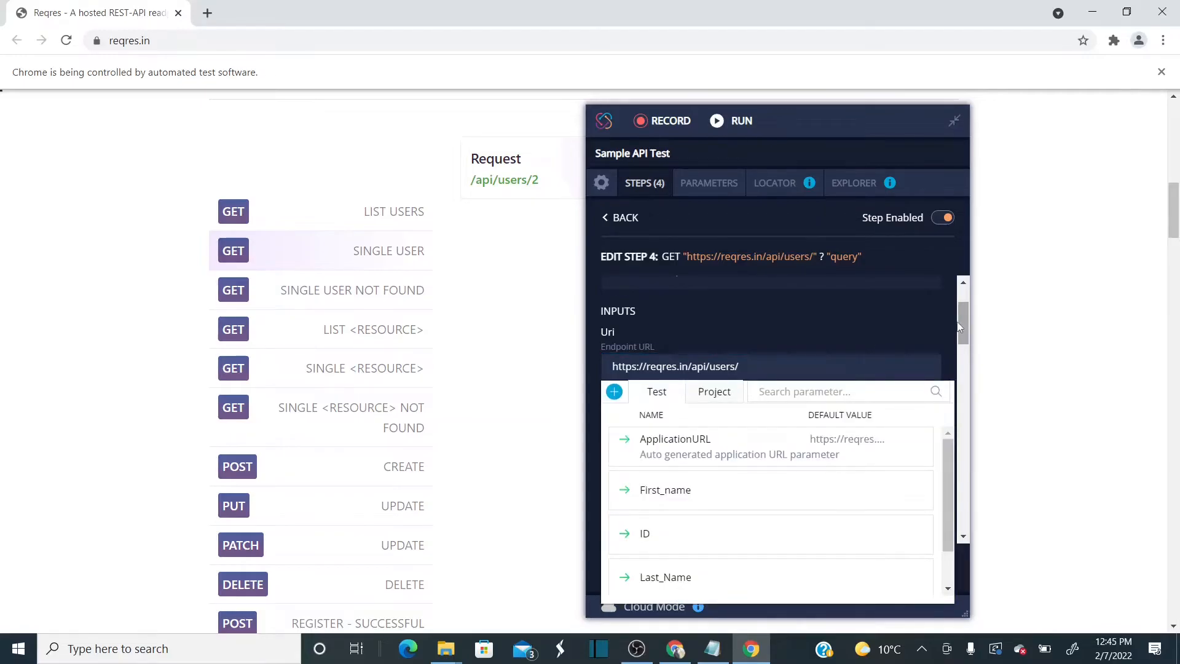
left_click_drag(965, 340, 963, 310)
left_click(792, 373)
left_click(877, 346)
left_click(672, 536)
left_click(860, 319)
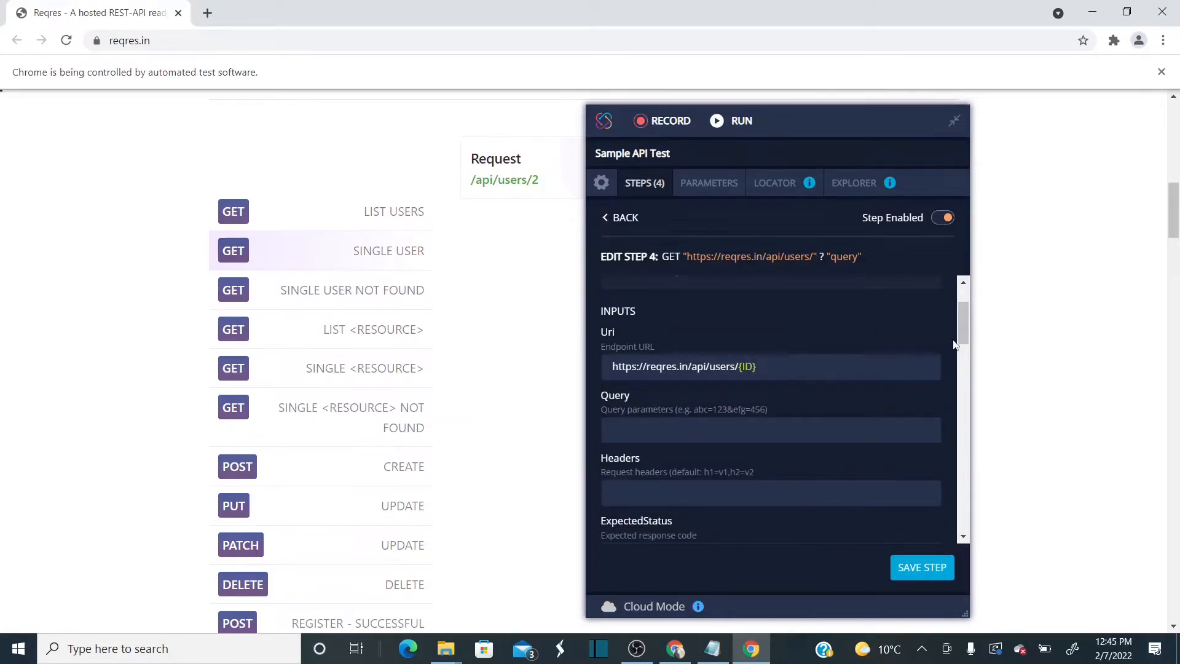
Try assigning the ServerResponseUsers parameter to the Response output of step 4, and clear that assignment.
left_click_drag(962, 329, 961, 343)
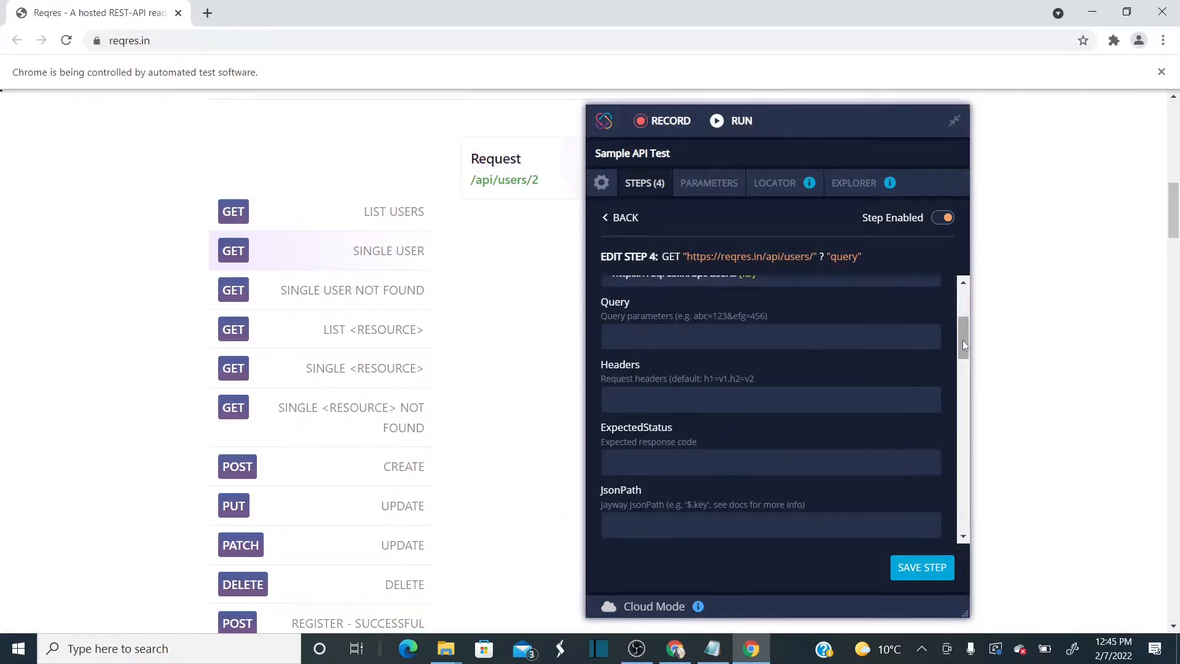
left_click_drag(963, 340, 967, 444)
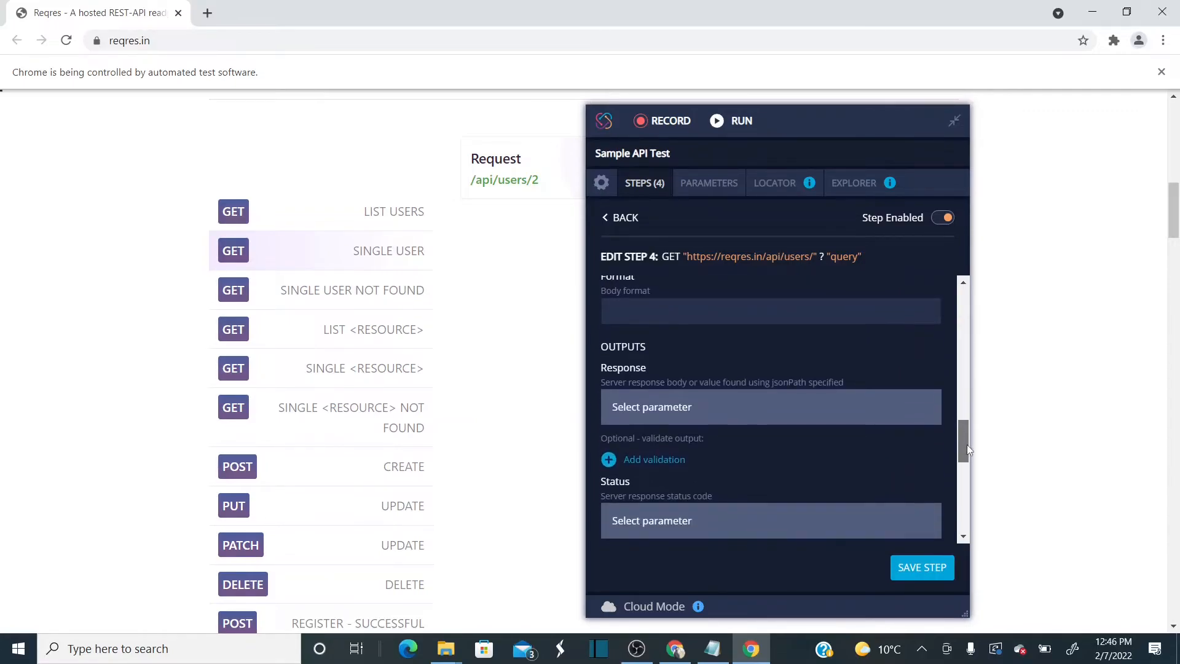
left_click(642, 412)
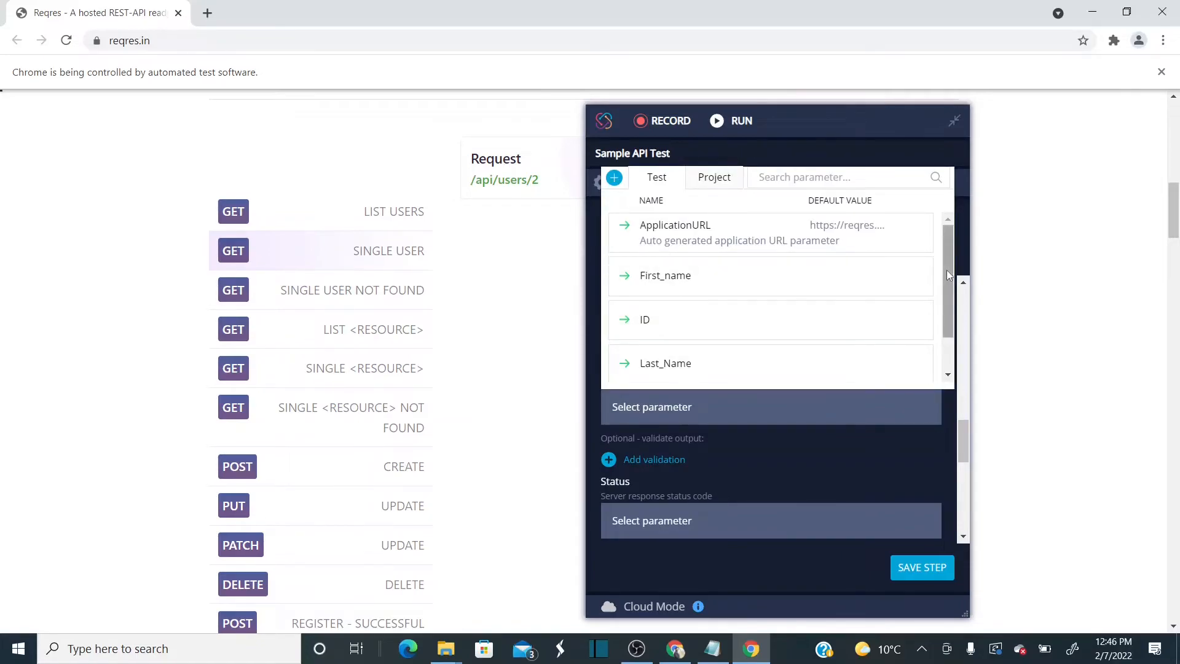
left_click_drag(946, 270, 958, 330)
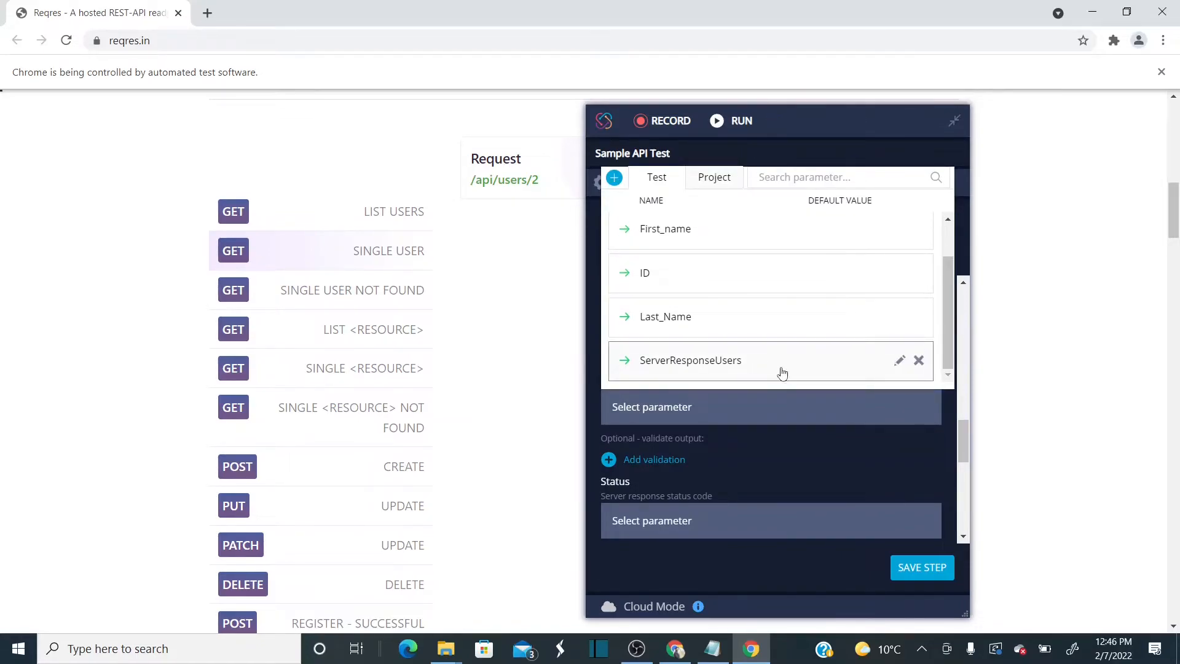
left_click(725, 366)
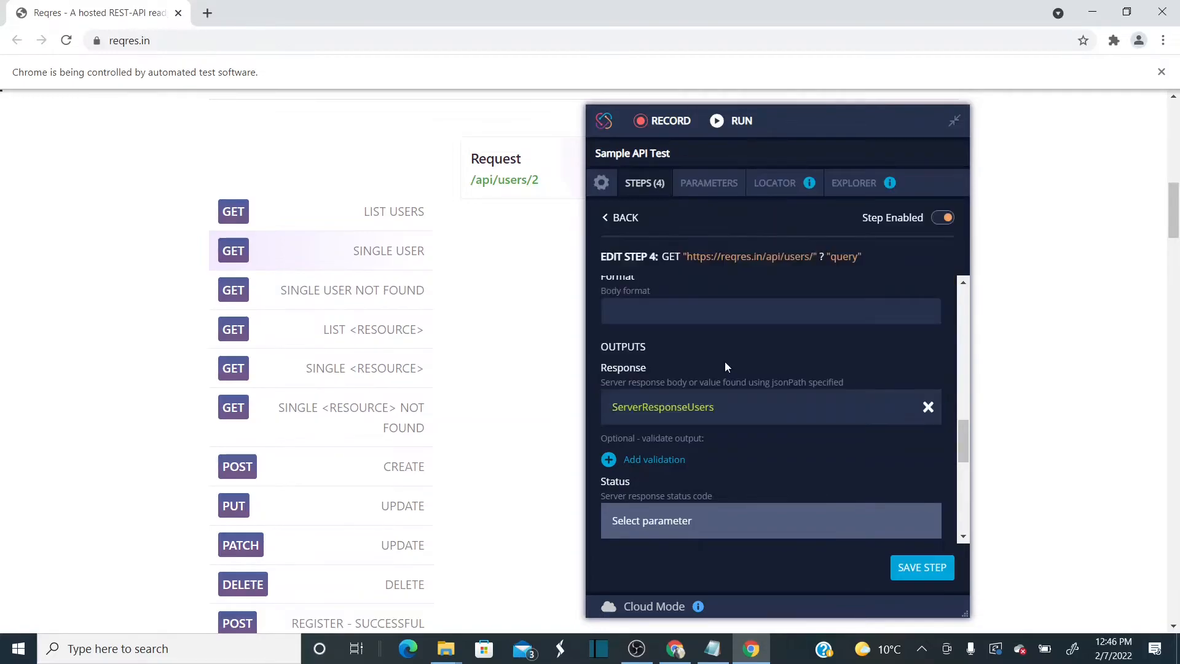
left_click(928, 407)
Create an input test parameter named SingleUserResponse and assign it to the Response output of step 4.
left_click(716, 410)
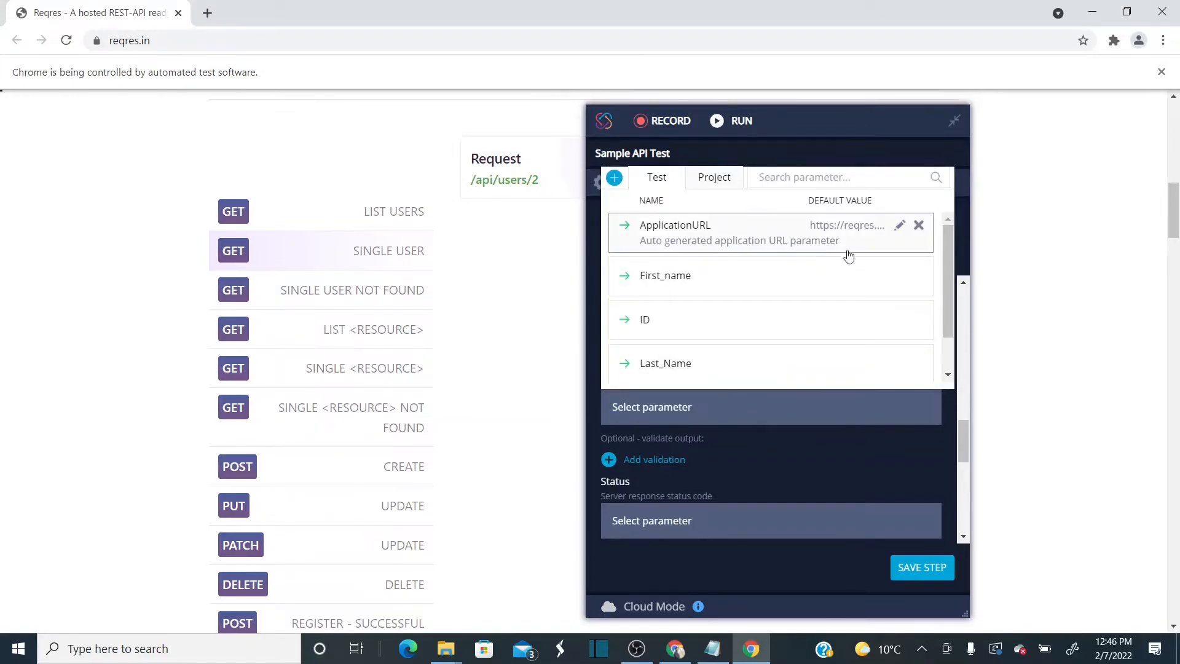
left_click(613, 180)
left_click(739, 204)
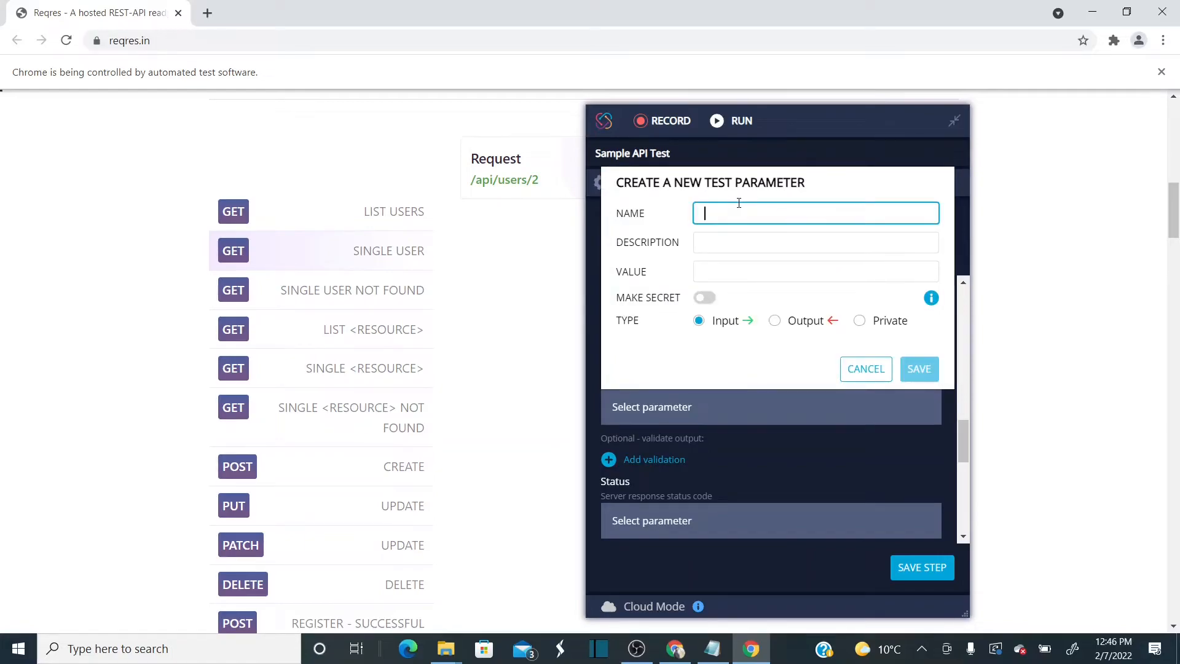
type("SingleUserRes")
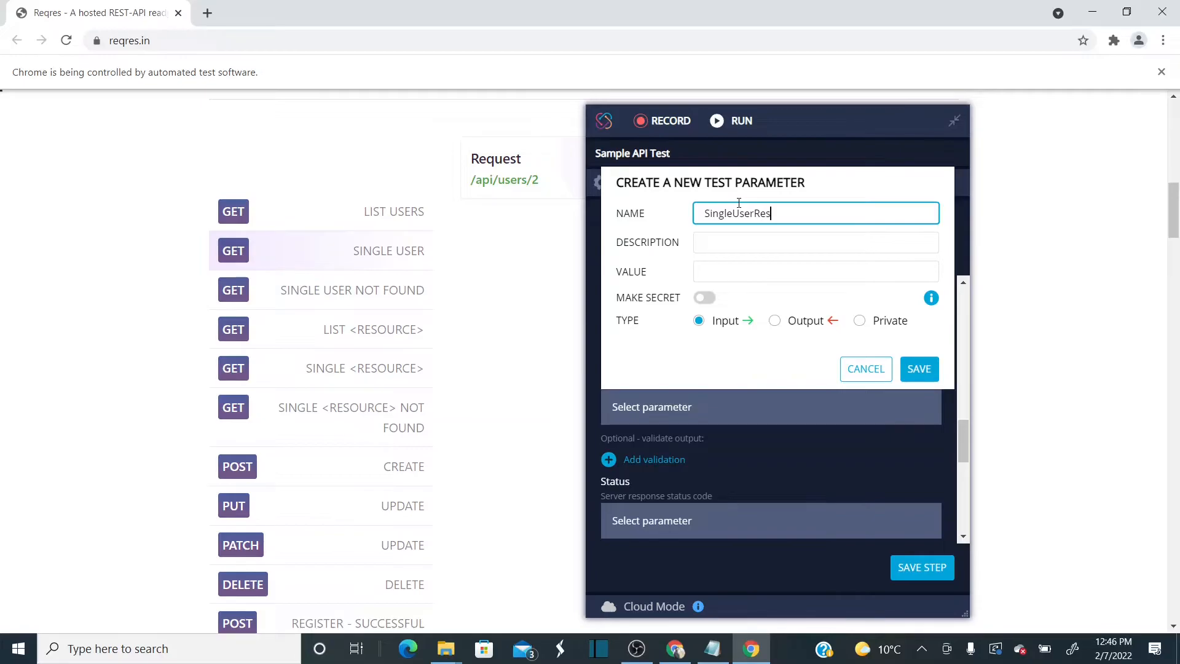
type("ponse")
left_click(918, 368)
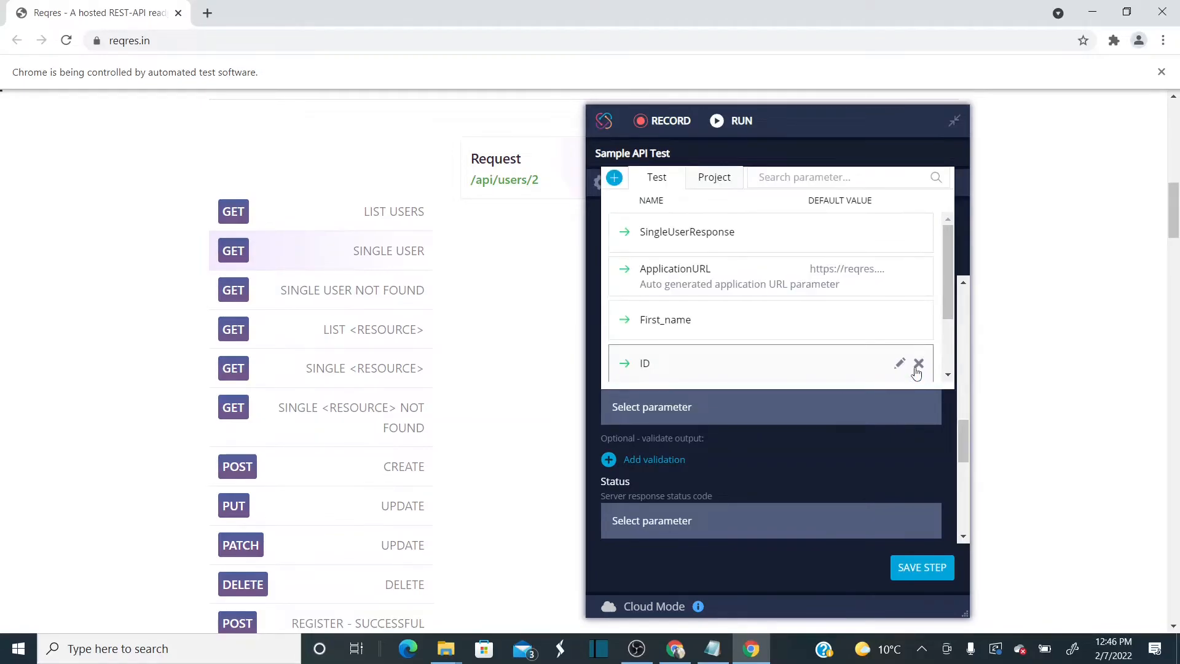
left_click(748, 235)
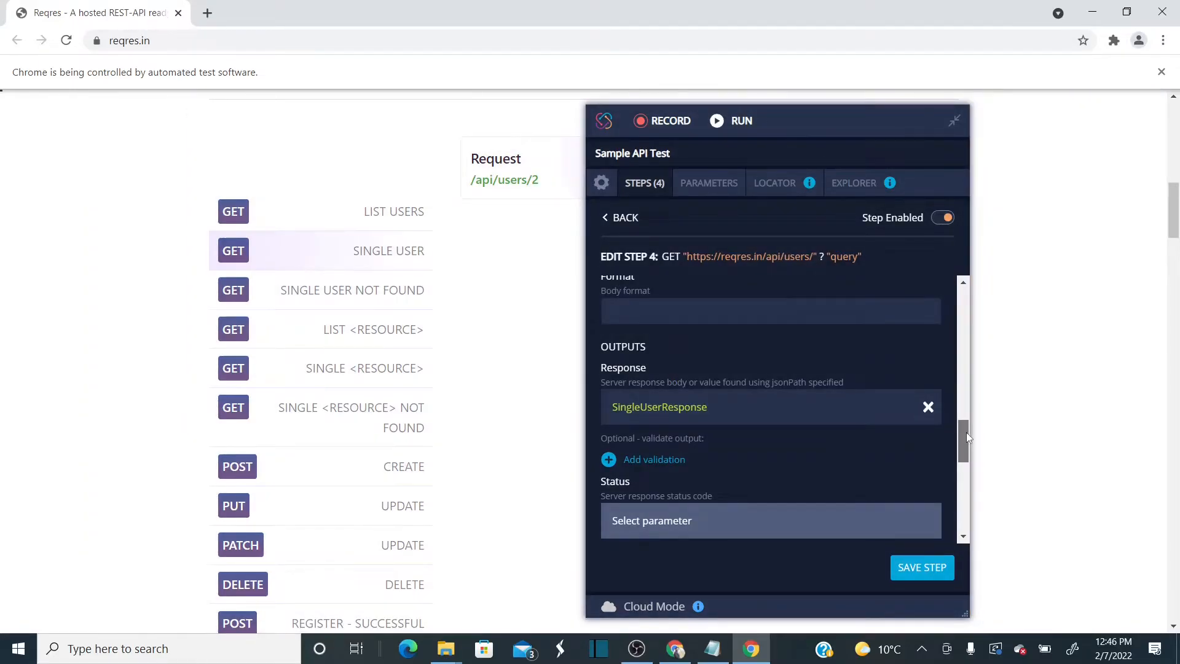
Save the single-user GET request step and run it on its own.
left_click_drag(966, 433, 968, 470)
left_click(926, 569)
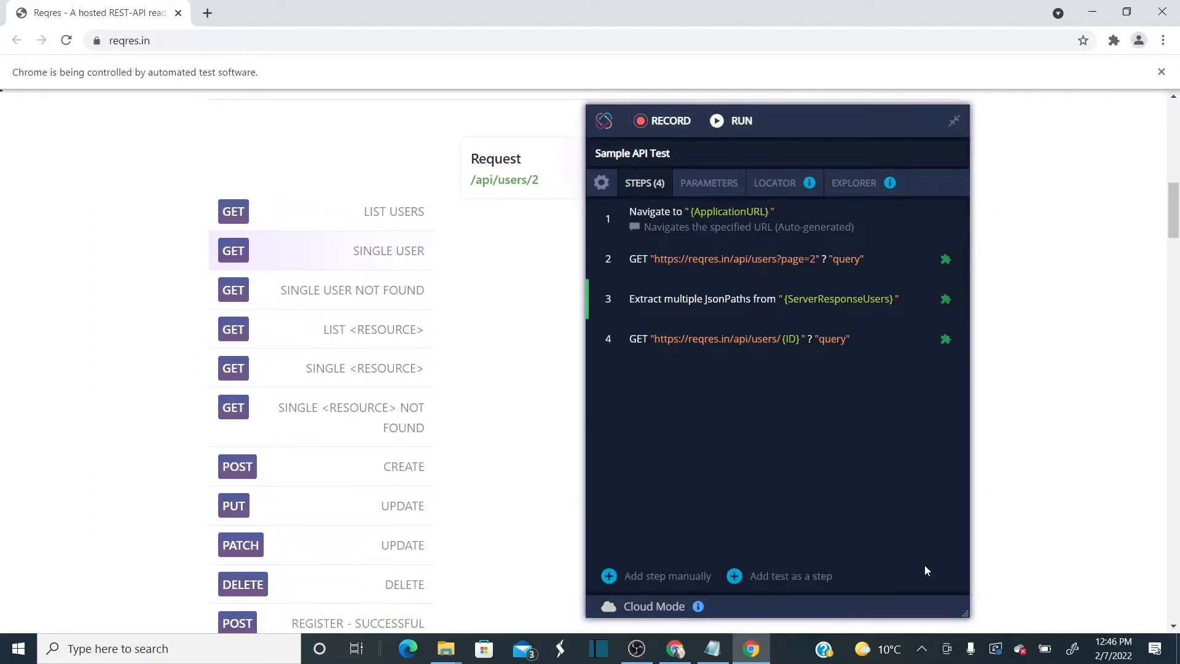
mouse_move(742, 352)
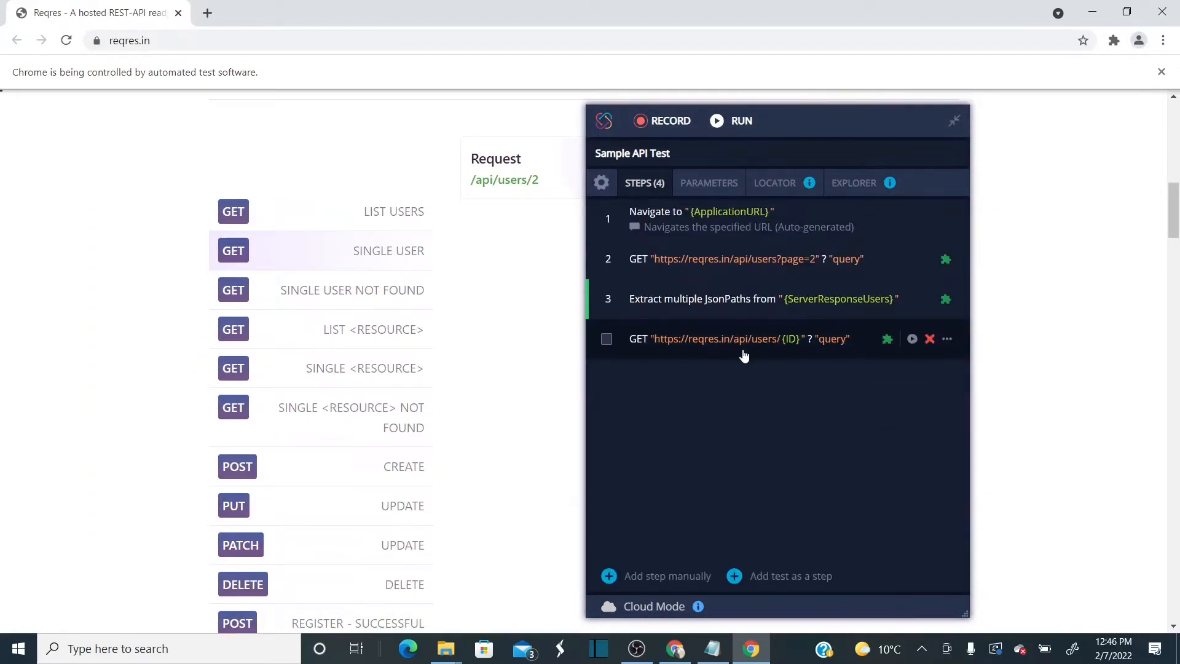
left_click(912, 339)
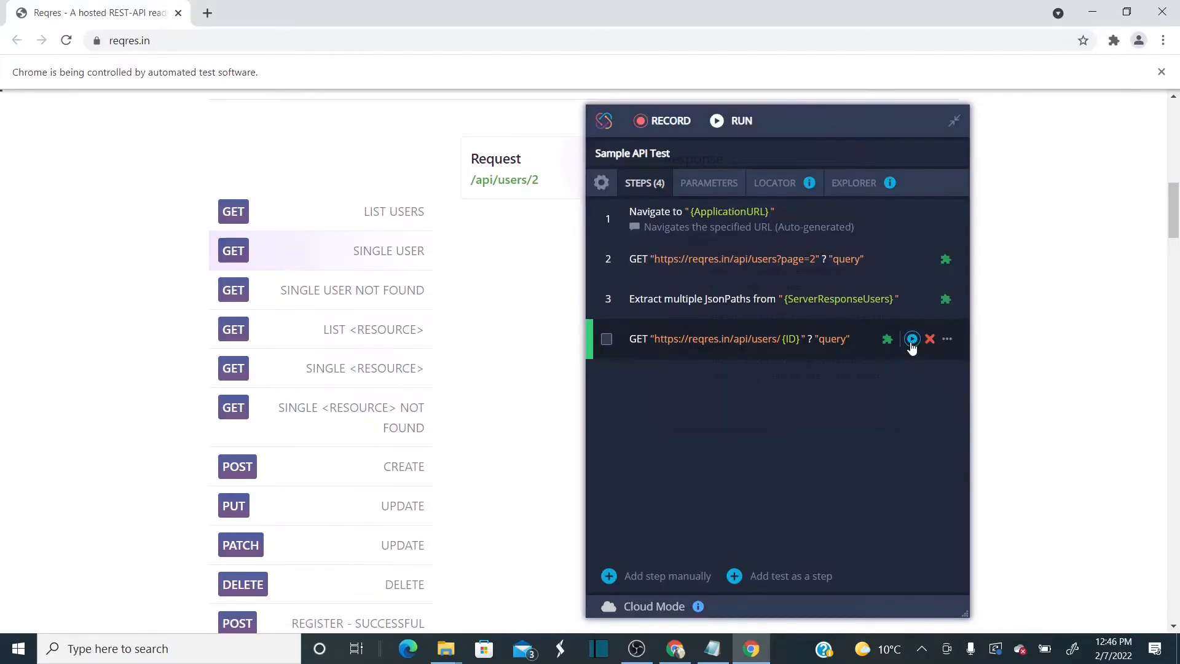
Check the current values of the ID and Last_Name parameters in the outputs of step 3.
left_click(741, 298)
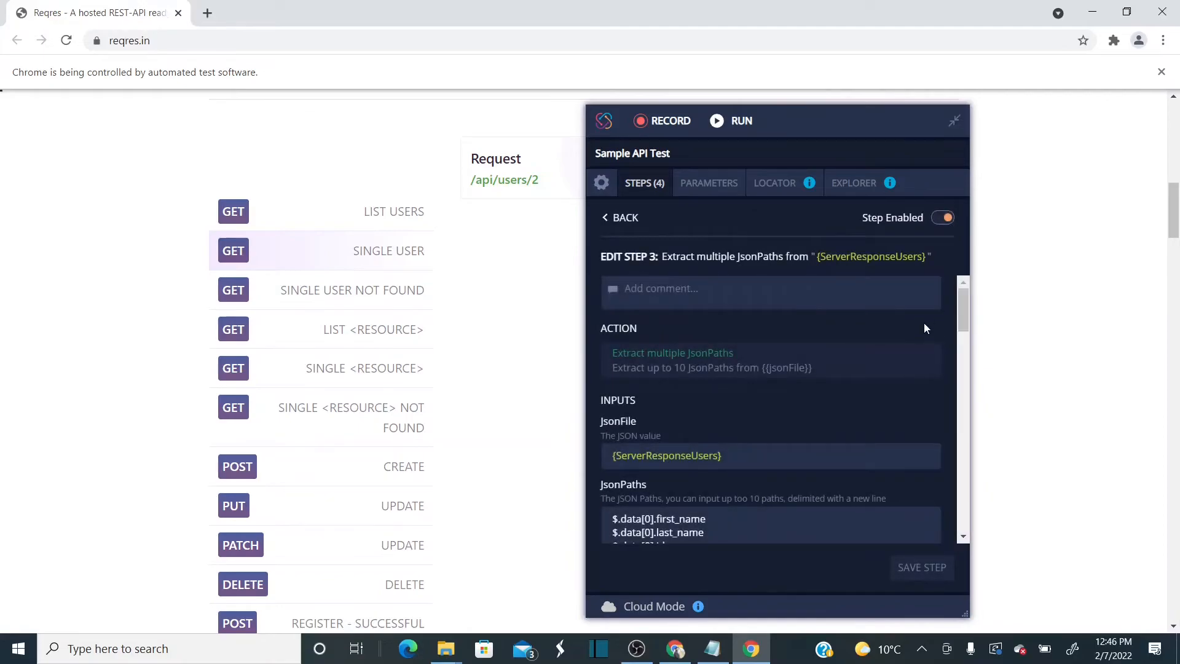
left_click_drag(963, 314, 964, 390)
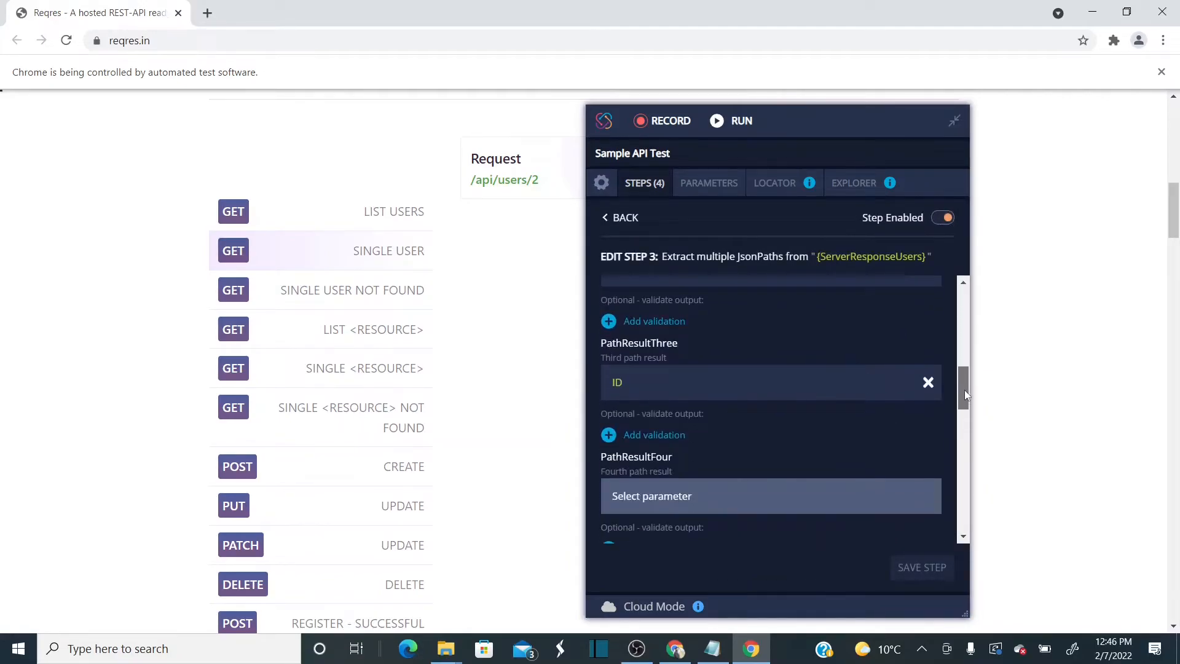
mouse_move(619, 385)
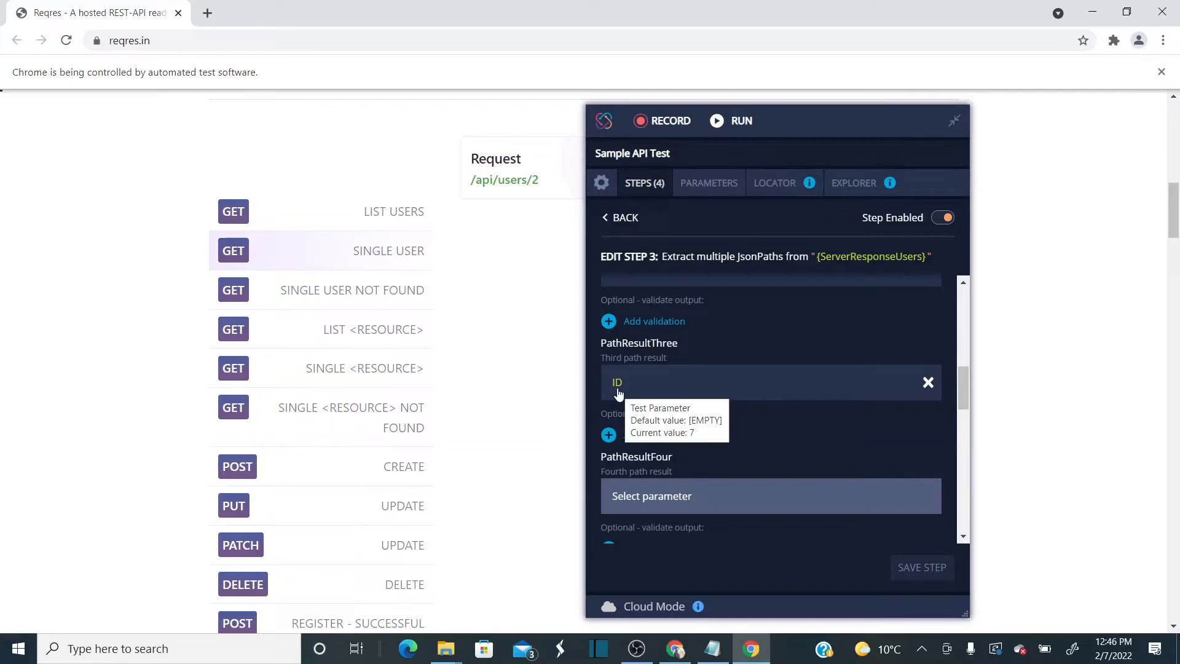
scroll(962, 387, "up", 2)
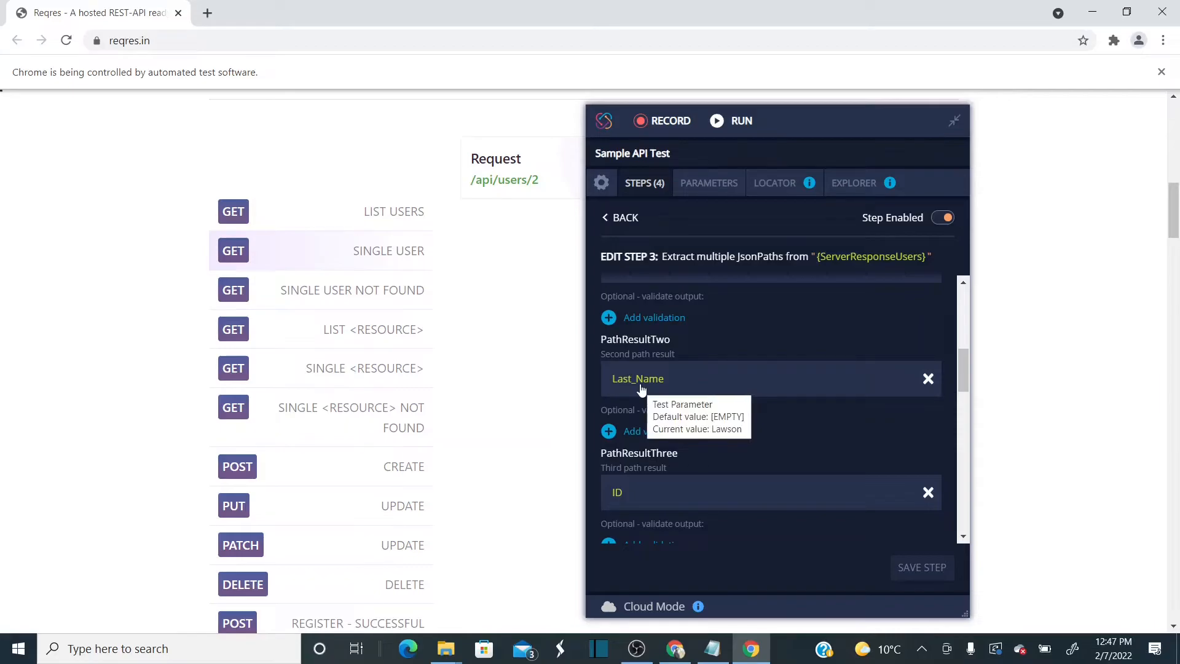
Check the current value of the First_name parameter in the outputs of step 3, and return to the step list.
scroll(962, 357, "up", 3)
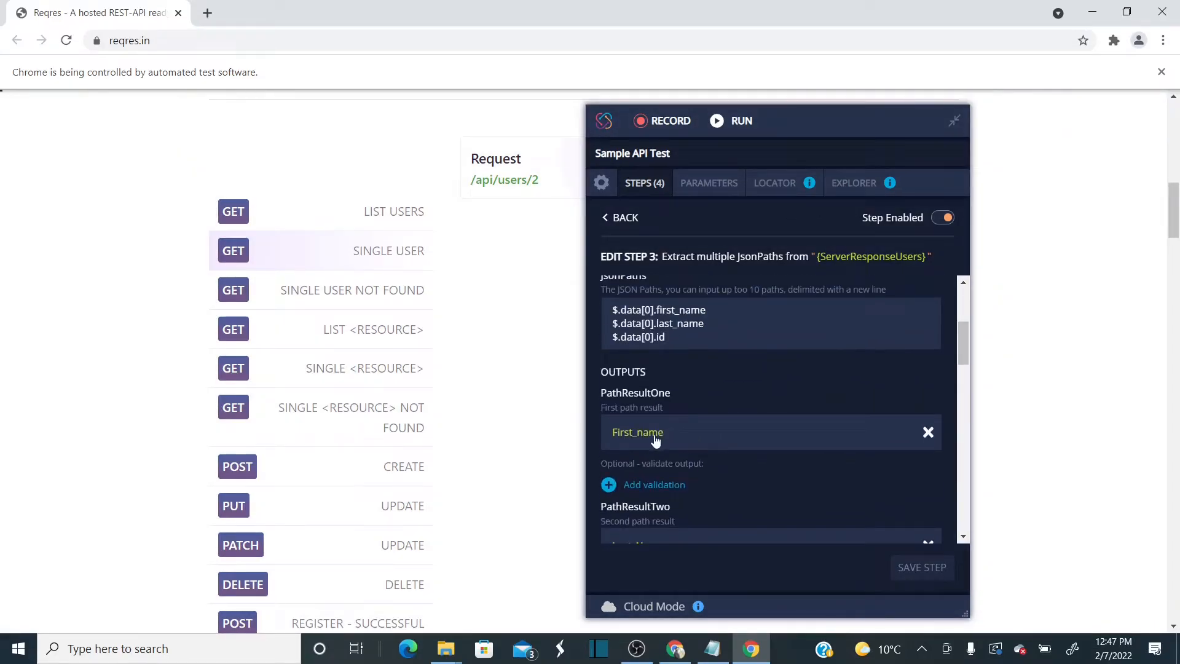
mouse_move(633, 438)
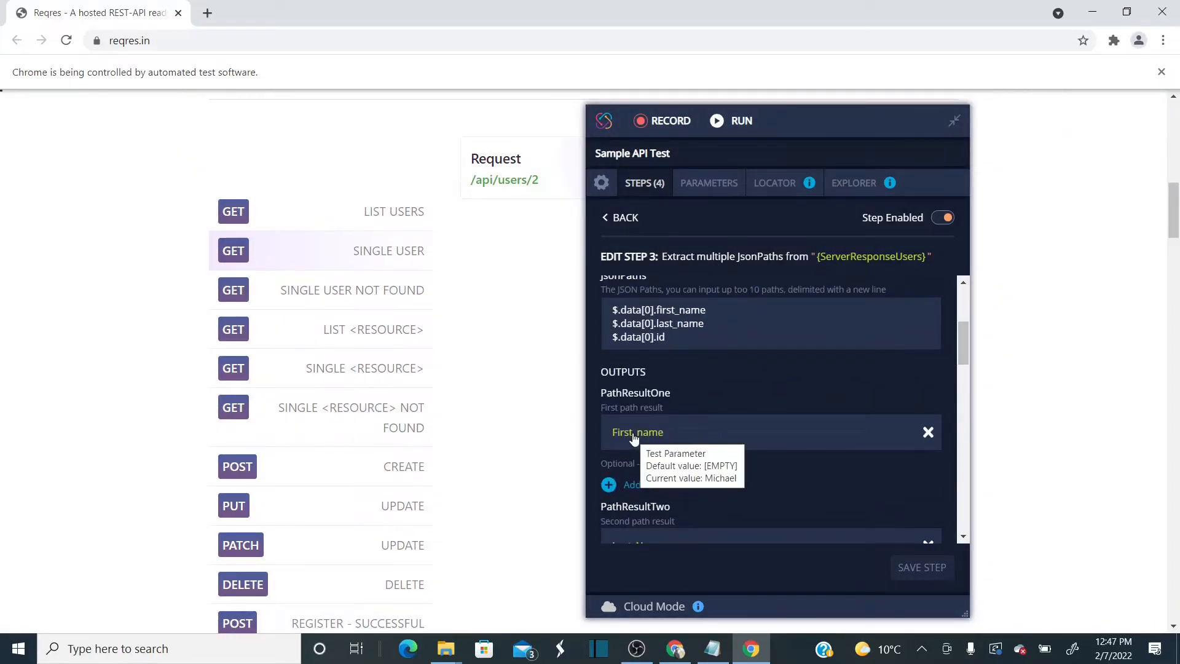
left_click(608, 220)
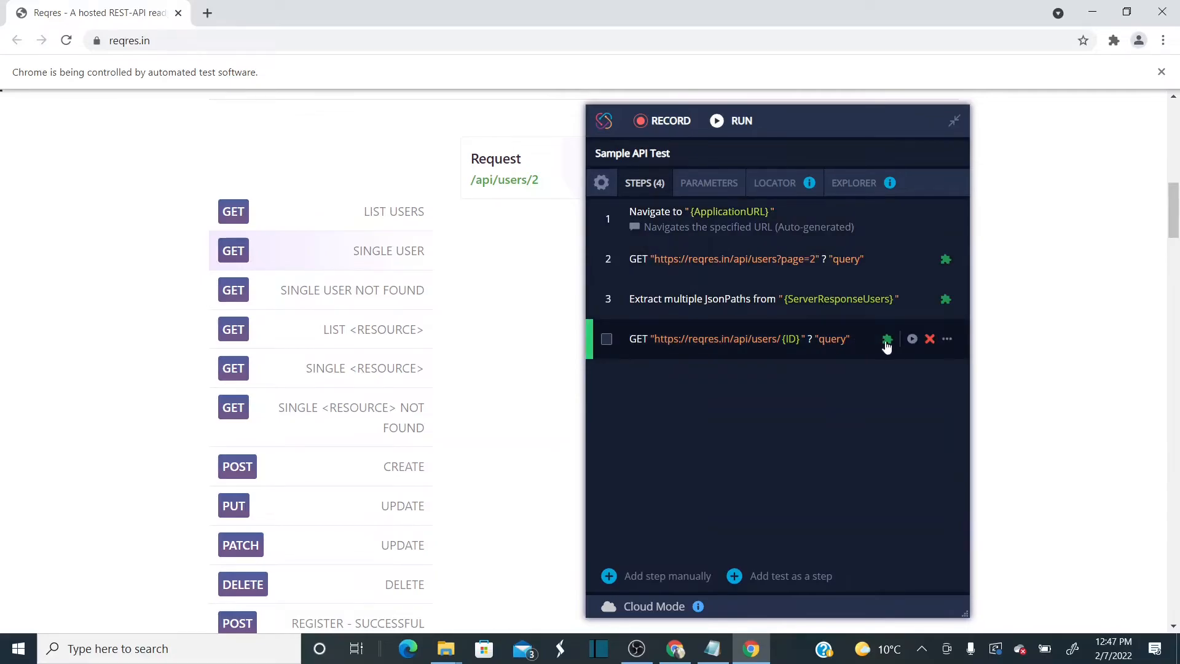
Examine the response body in the execution details of step 4, focusing on the ID and name fields.
mouse_move(590, 339)
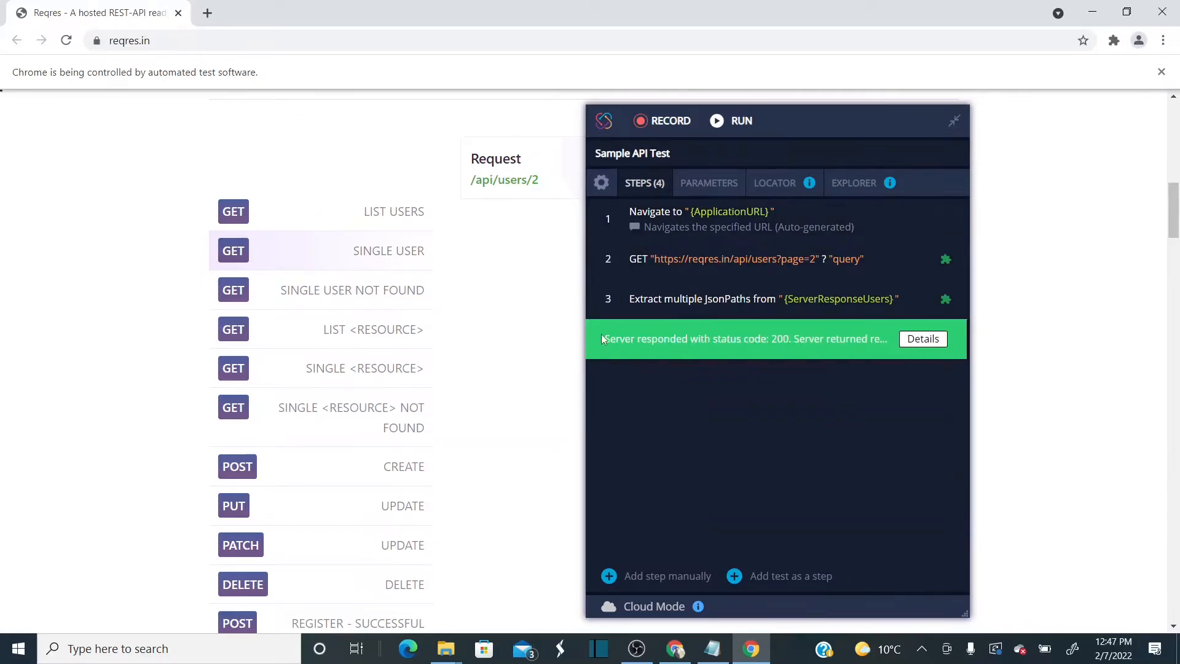
left_click(913, 339)
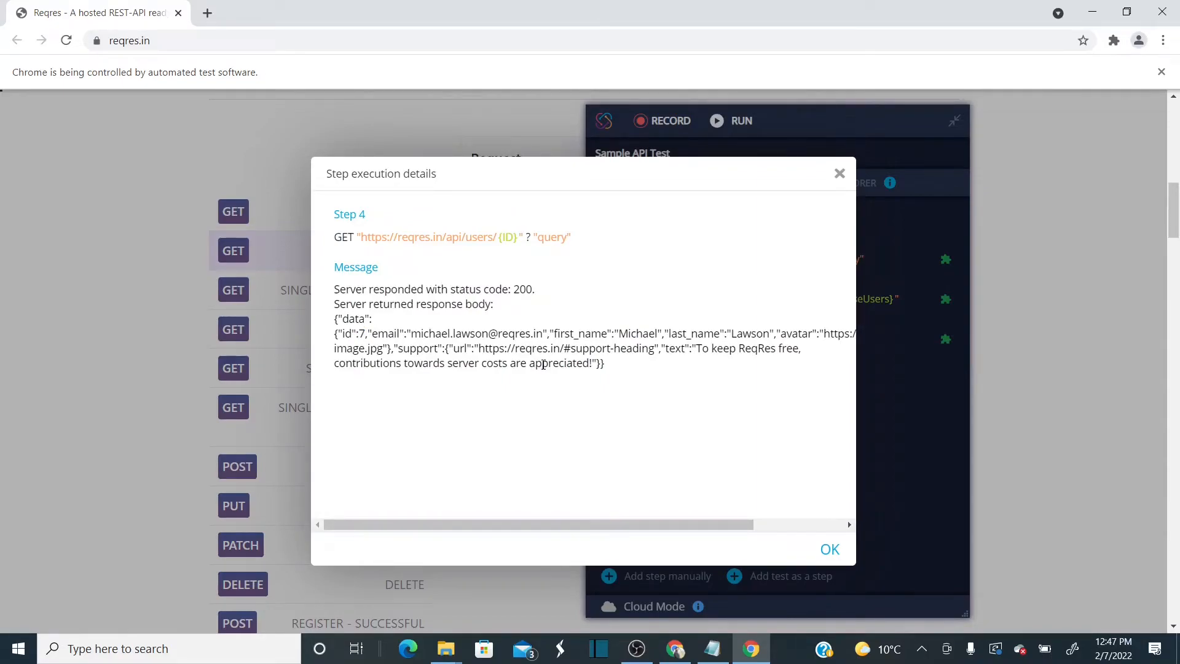
left_click_drag(620, 378, 335, 340)
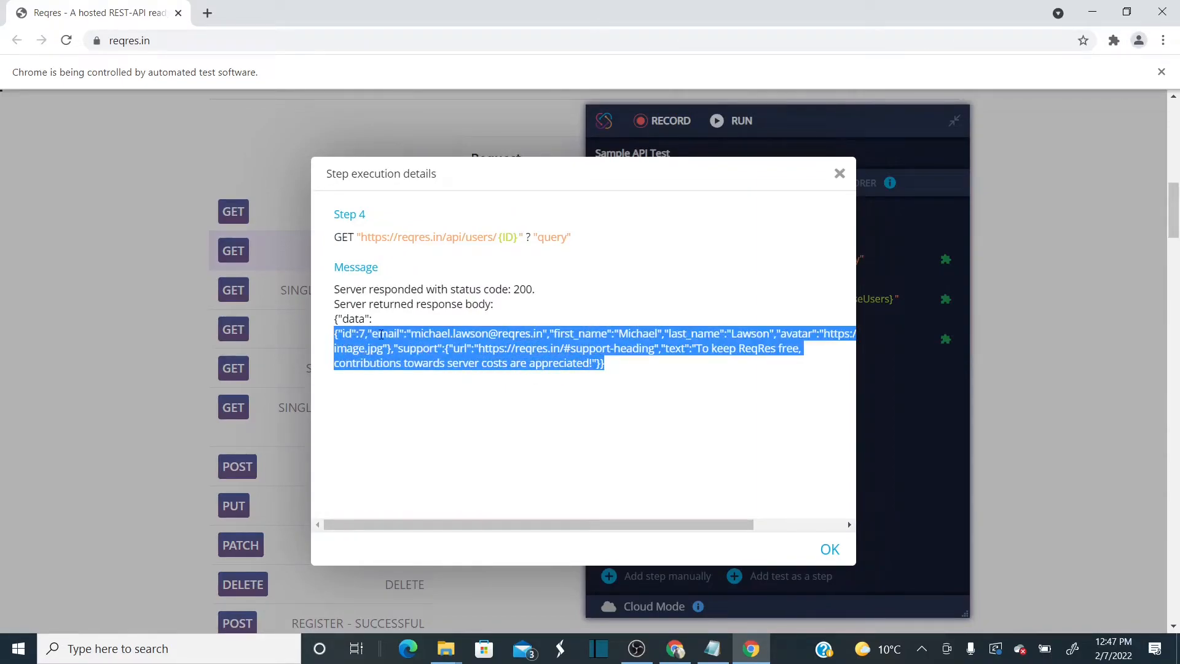
left_click(587, 334)
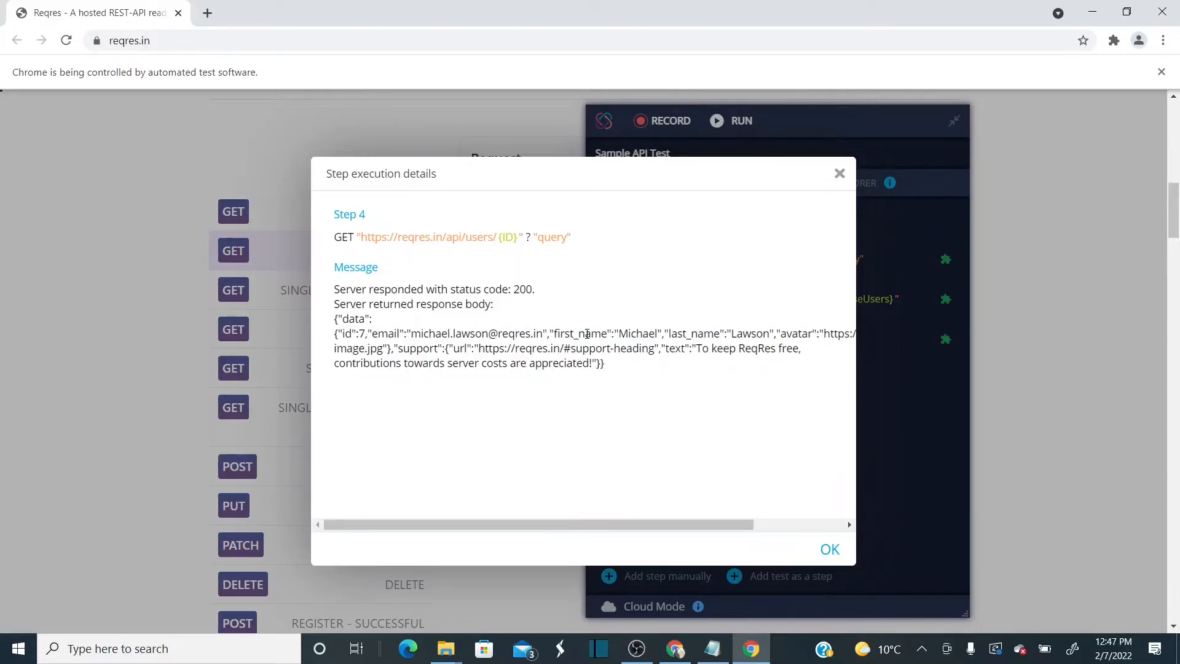
left_click(840, 175)
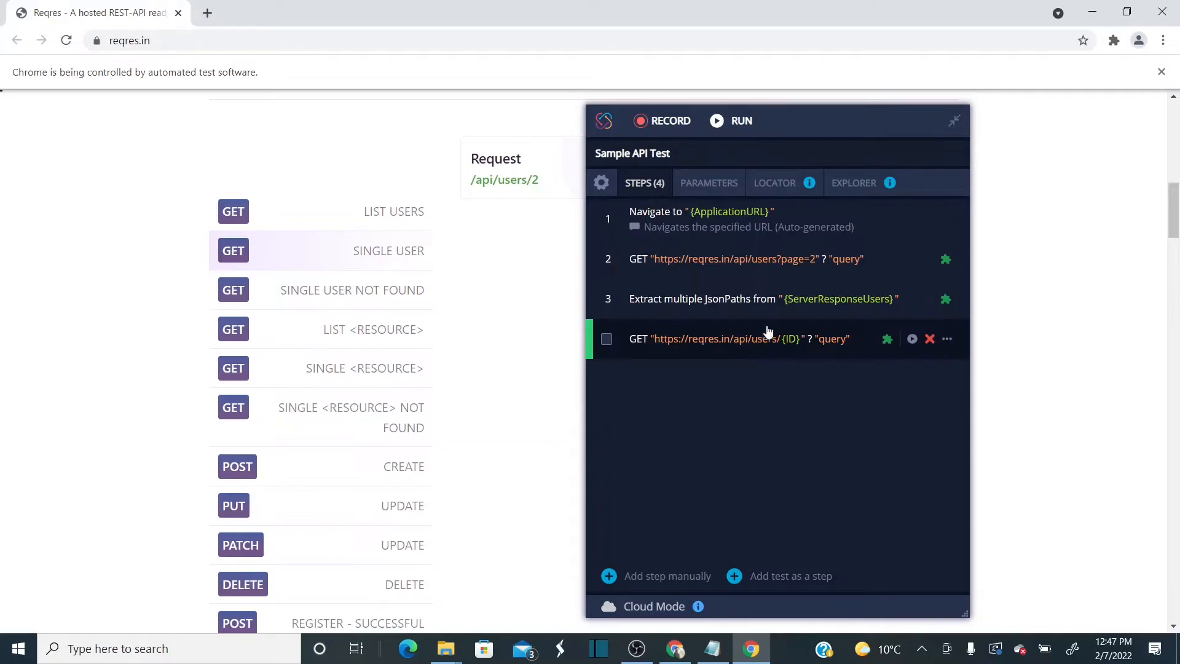
left_click(741, 304)
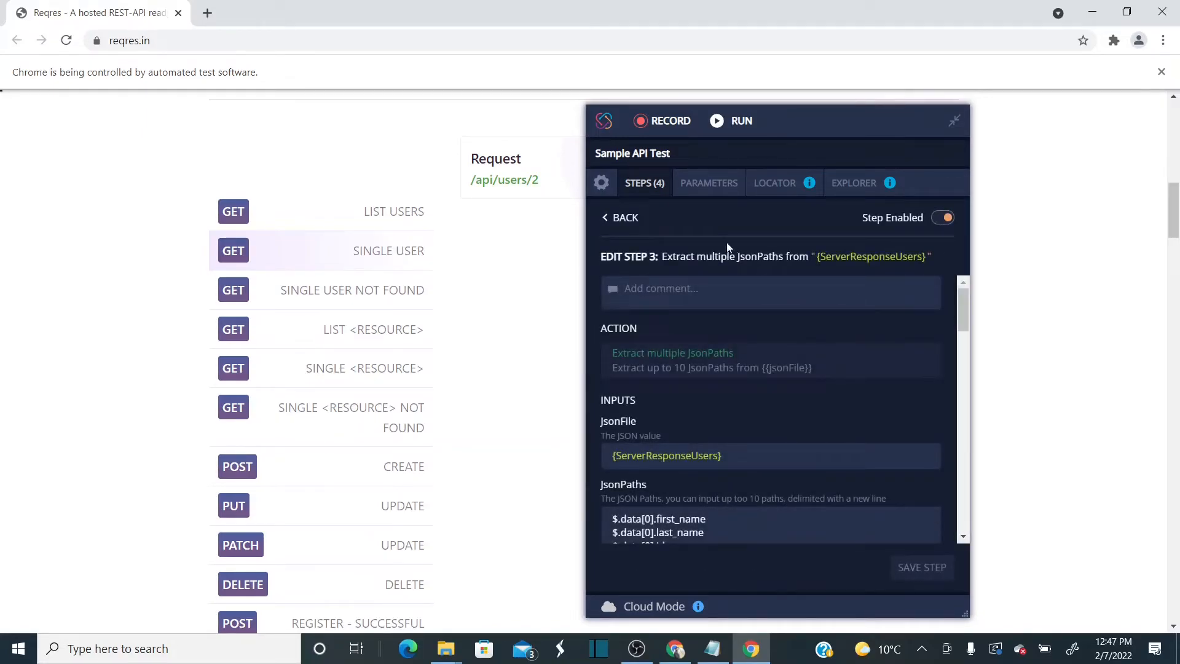
left_click(624, 222)
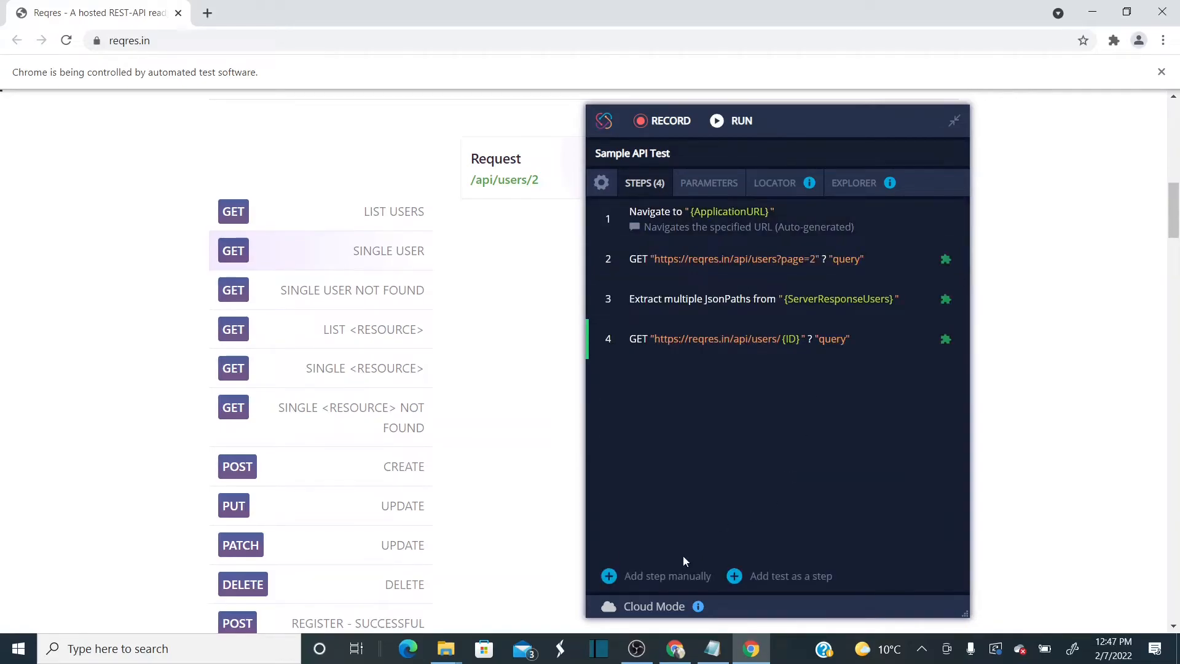
left_click(608, 581)
left_click(685, 396)
type("Ex")
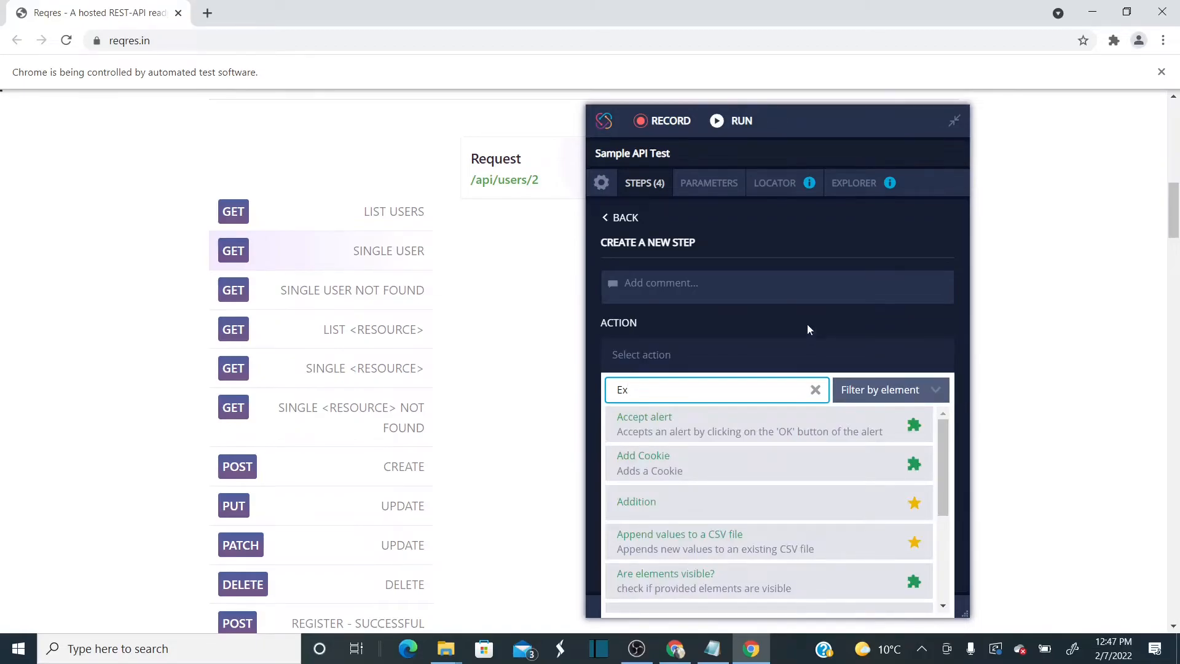
left_click(616, 217)
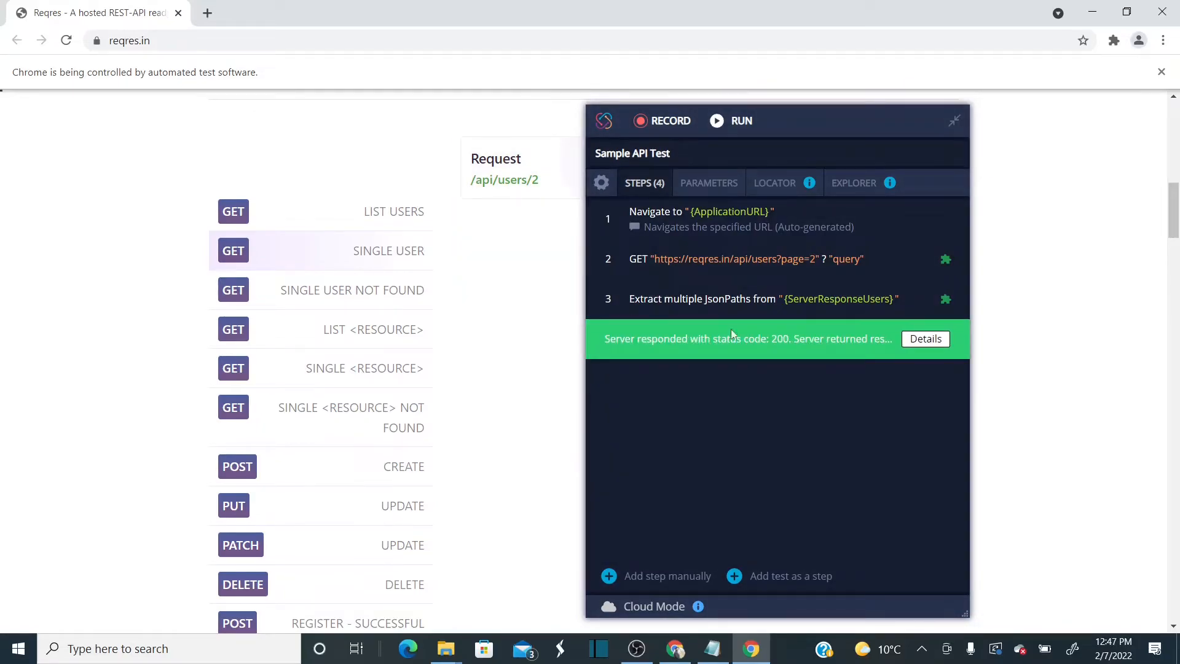
Review the user data returned by the single-user GET request once more.
left_click(922, 340)
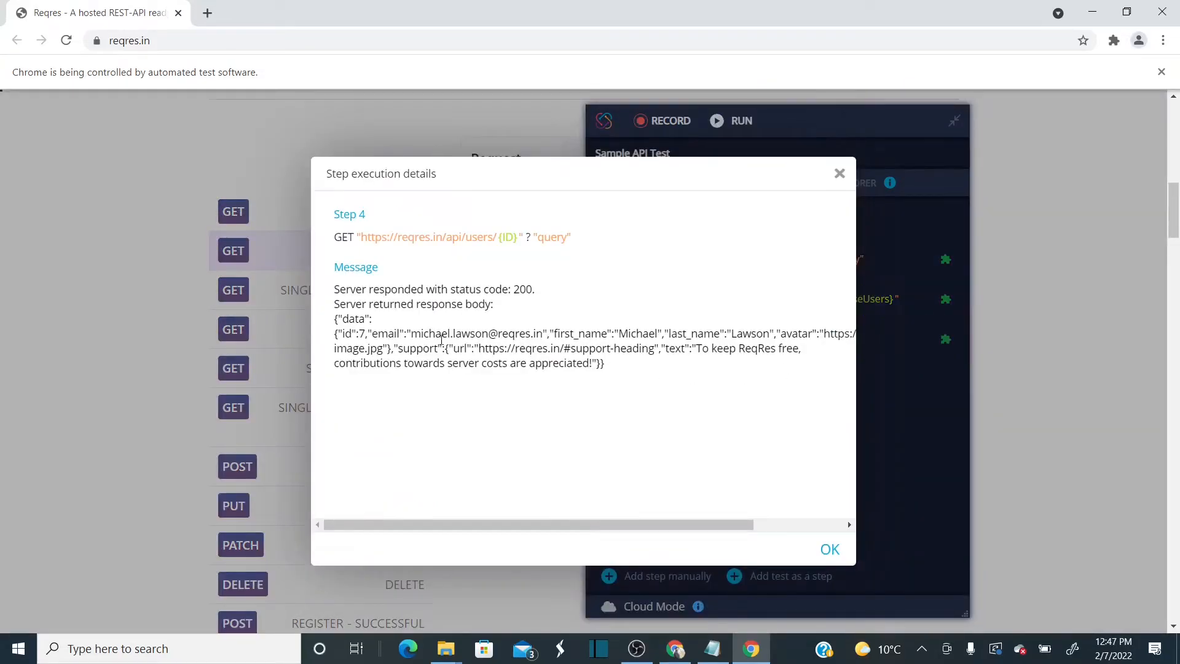
left_click(840, 174)
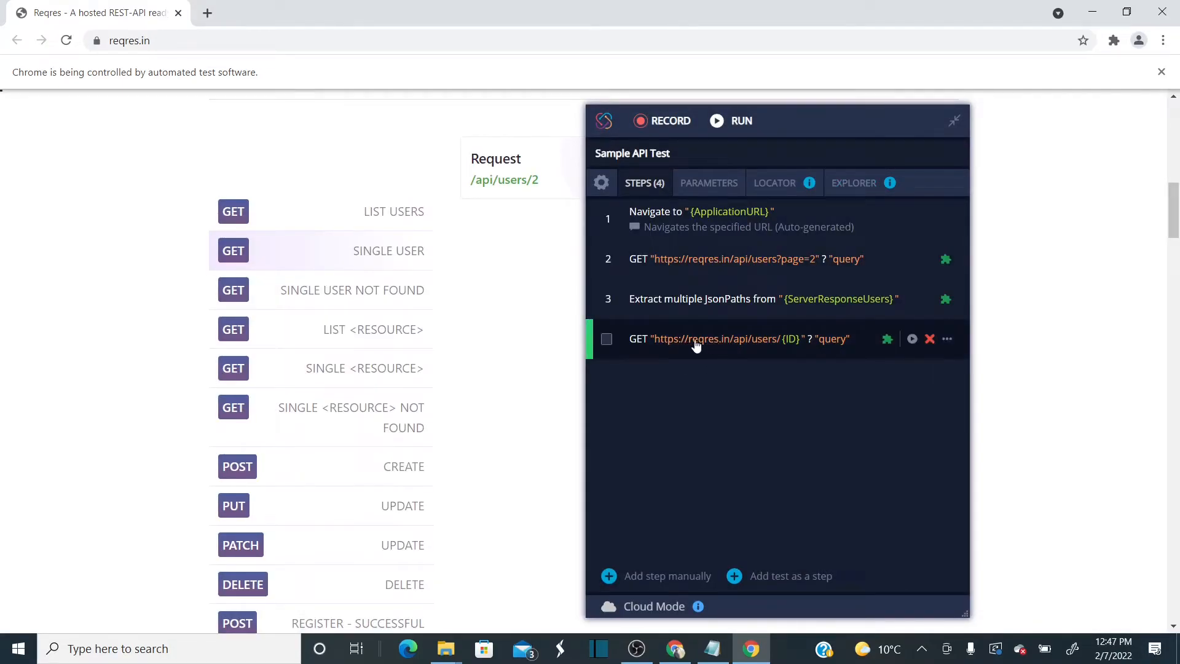
Add a new test step after step 4 using the Extract multiple JsonPaths action.
left_click(609, 576)
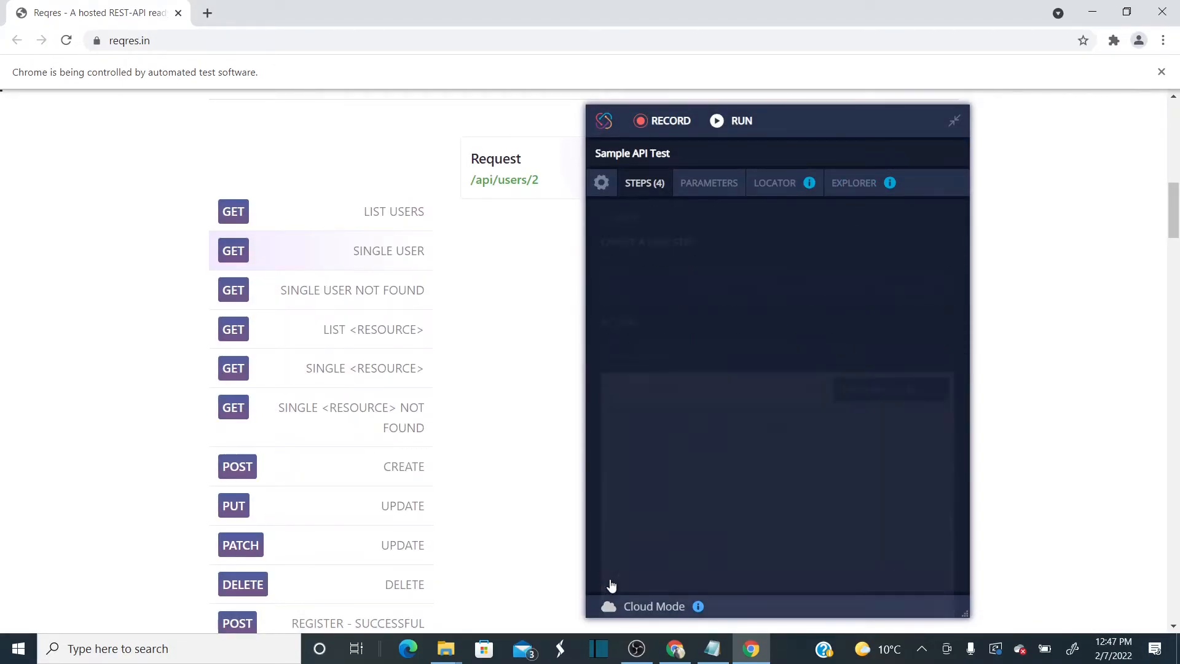
left_click(657, 388)
type("extract mu")
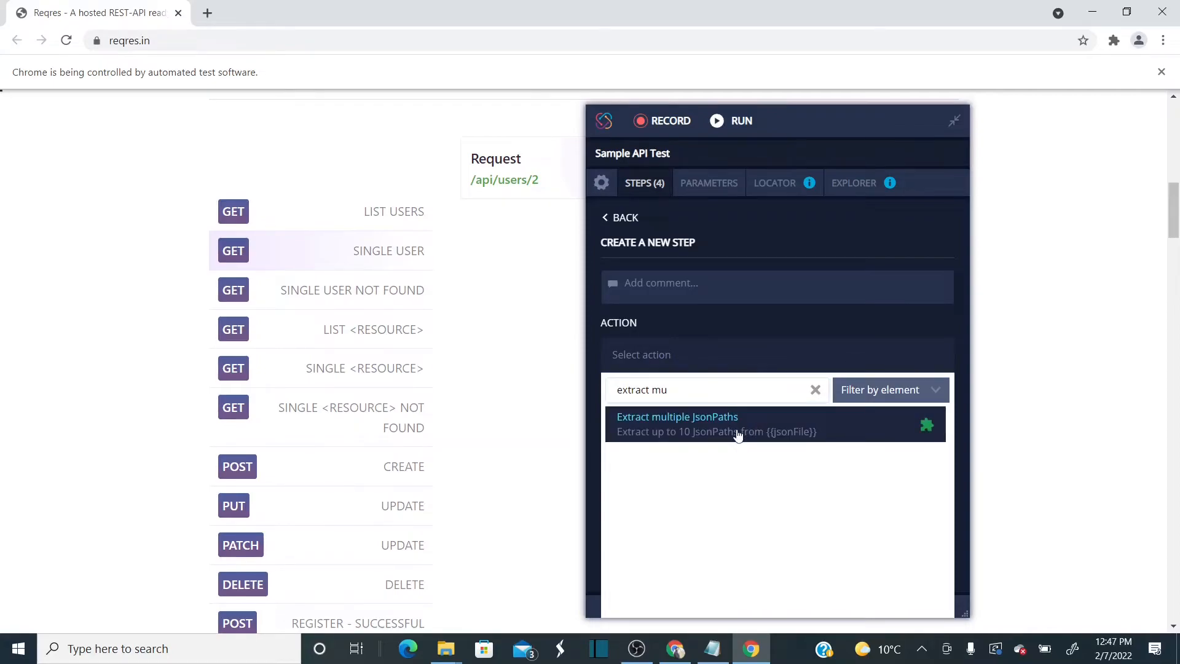
left_click(741, 433)
Set the new step's JsonFile input to the SingleUserResponse test parameter.
left_click_drag(965, 311, 963, 332)
left_click(702, 335)
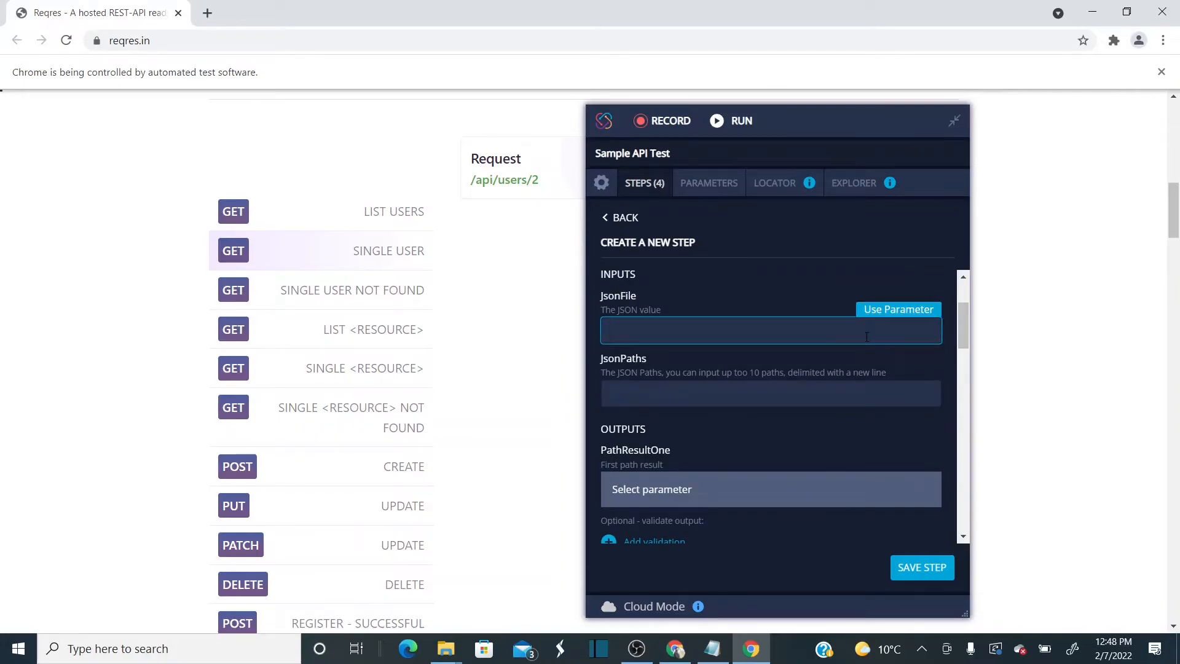
left_click(900, 311)
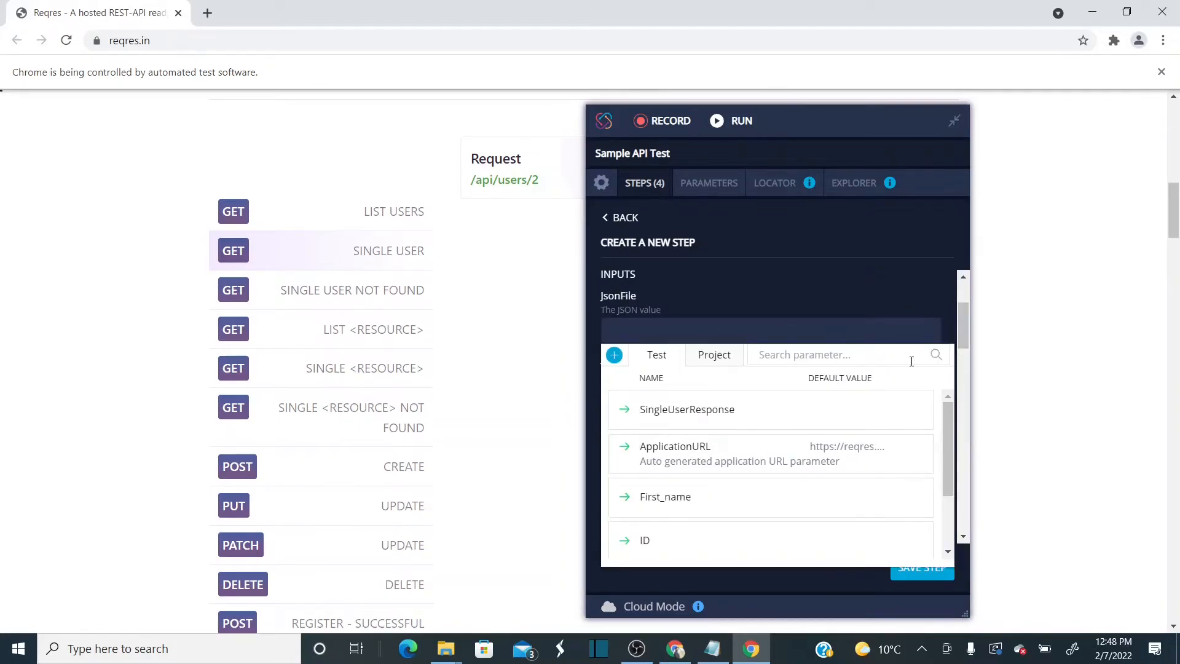
left_click(716, 415)
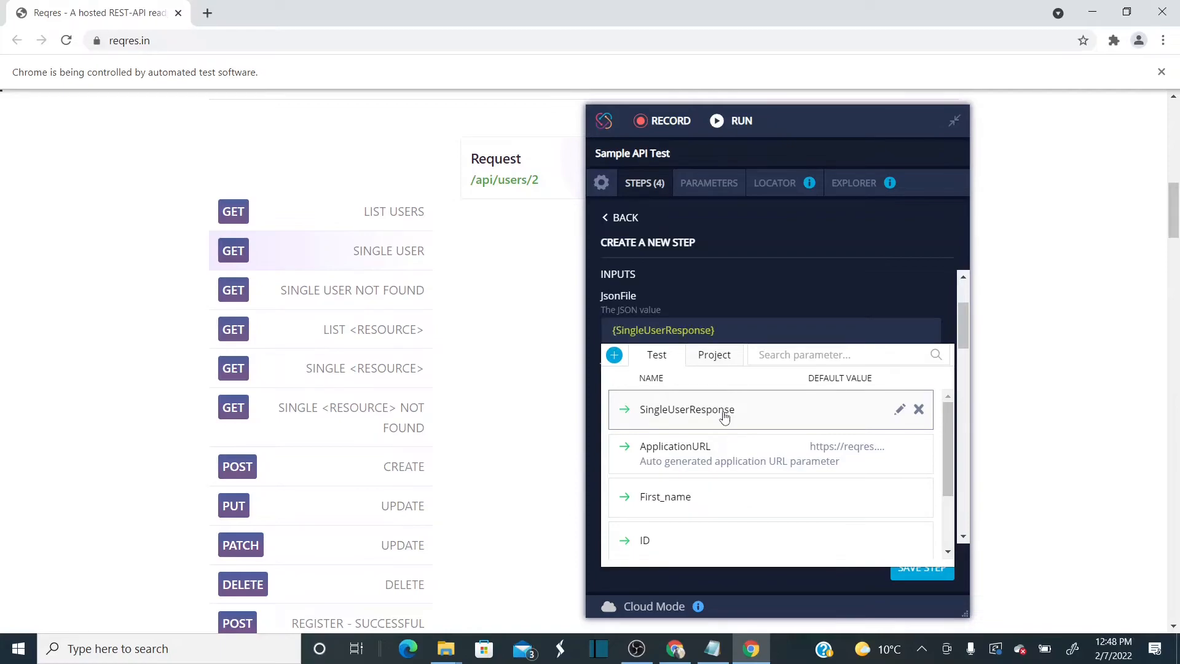
left_click(825, 295)
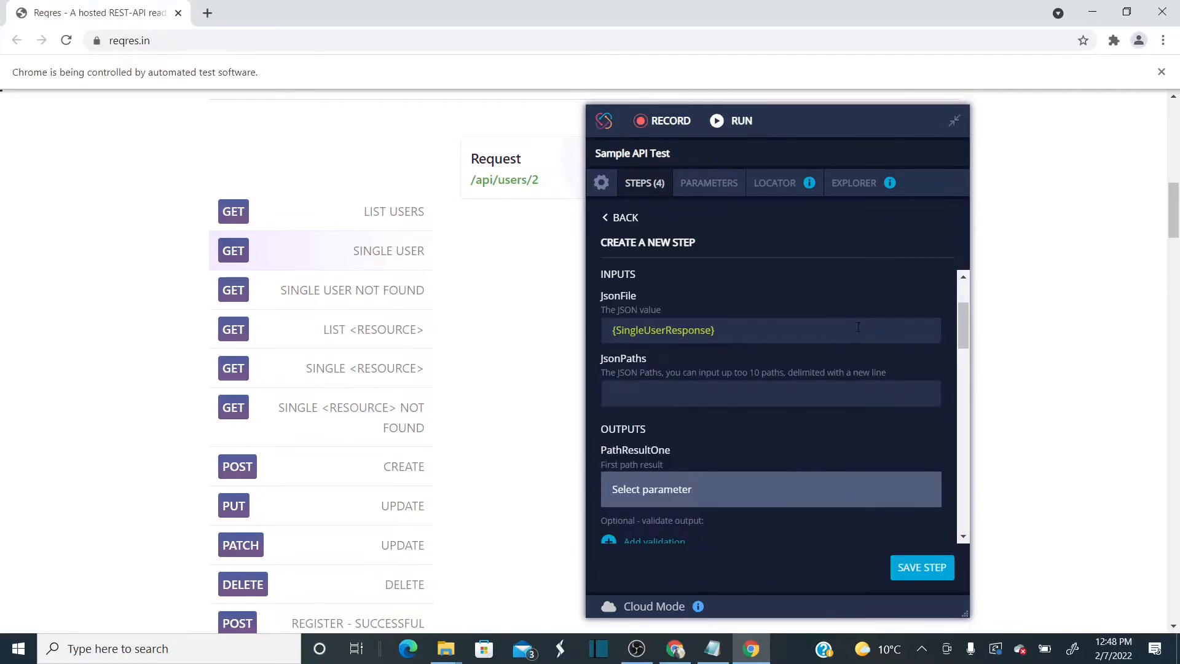
Copy the paths $..first_name and $..last_name from the Notepad notes and return to the browser.
left_click(705, 398)
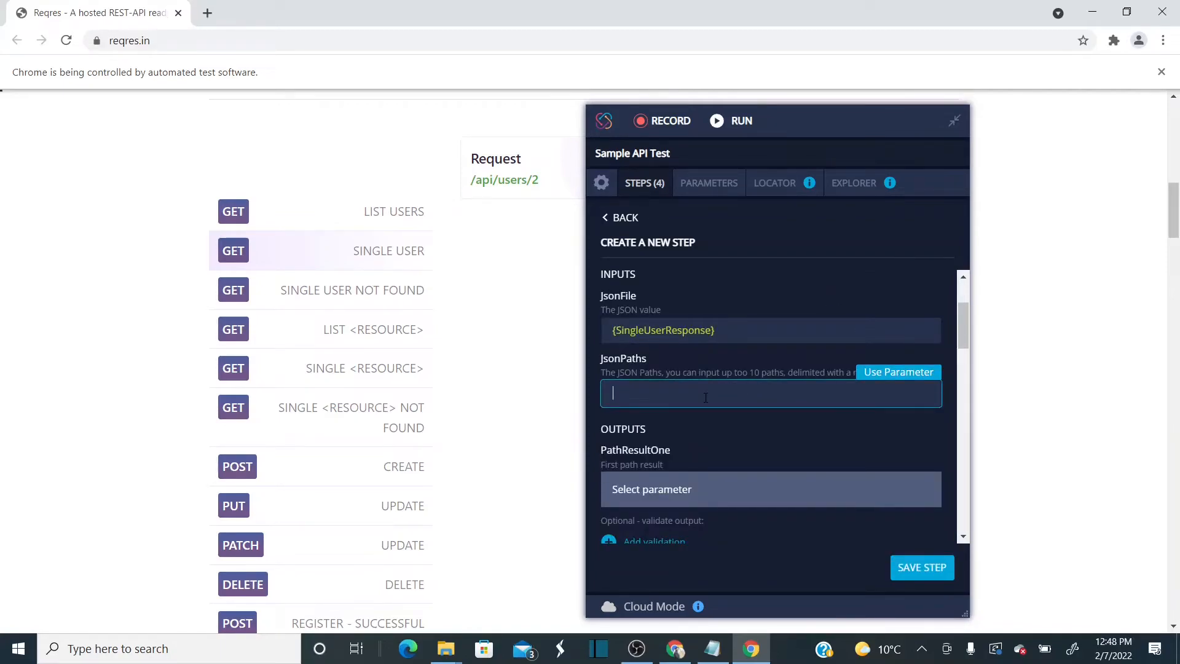
left_click(712, 649)
left_click_drag(393, 299, 271, 284)
key("ctrl+c")
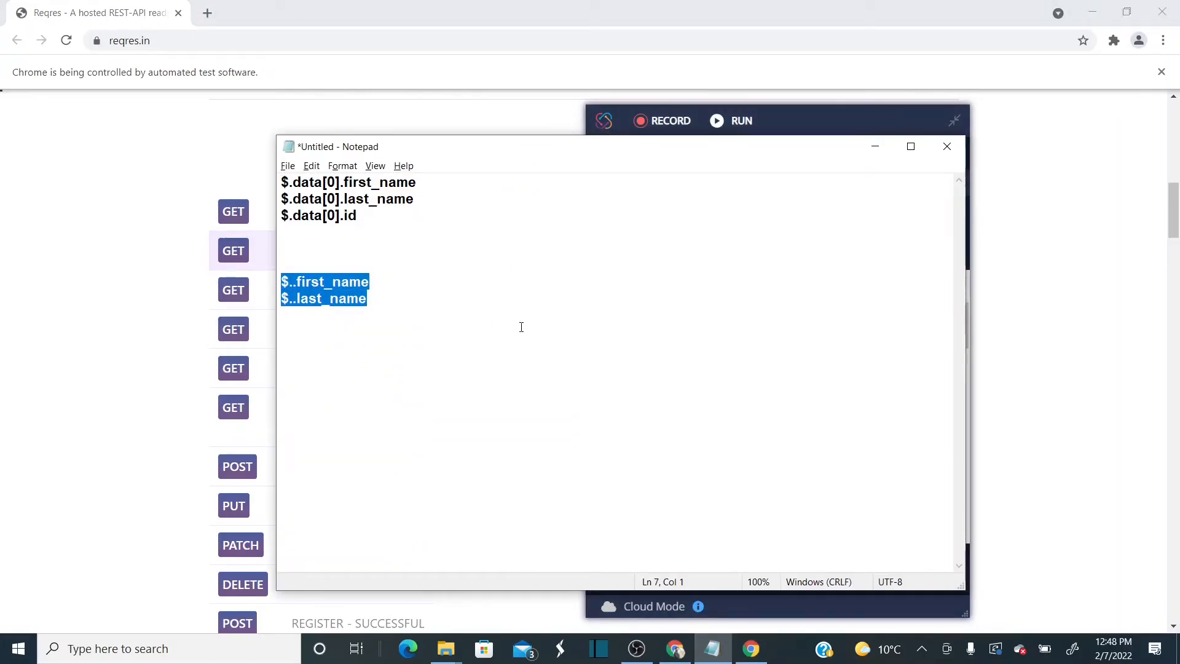
key("alt+Tab")
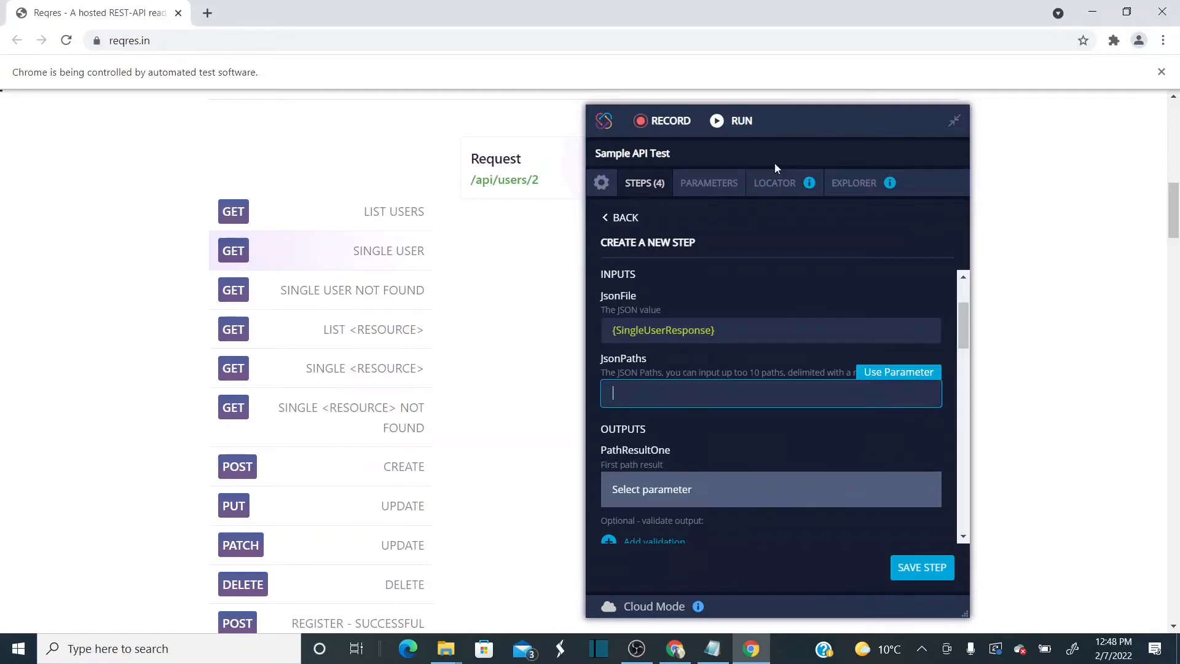
Compare against the sample single-user response and paste $..first_name and $..last_name into the JsonPaths input.
left_click_drag(796, 122, 405, 121)
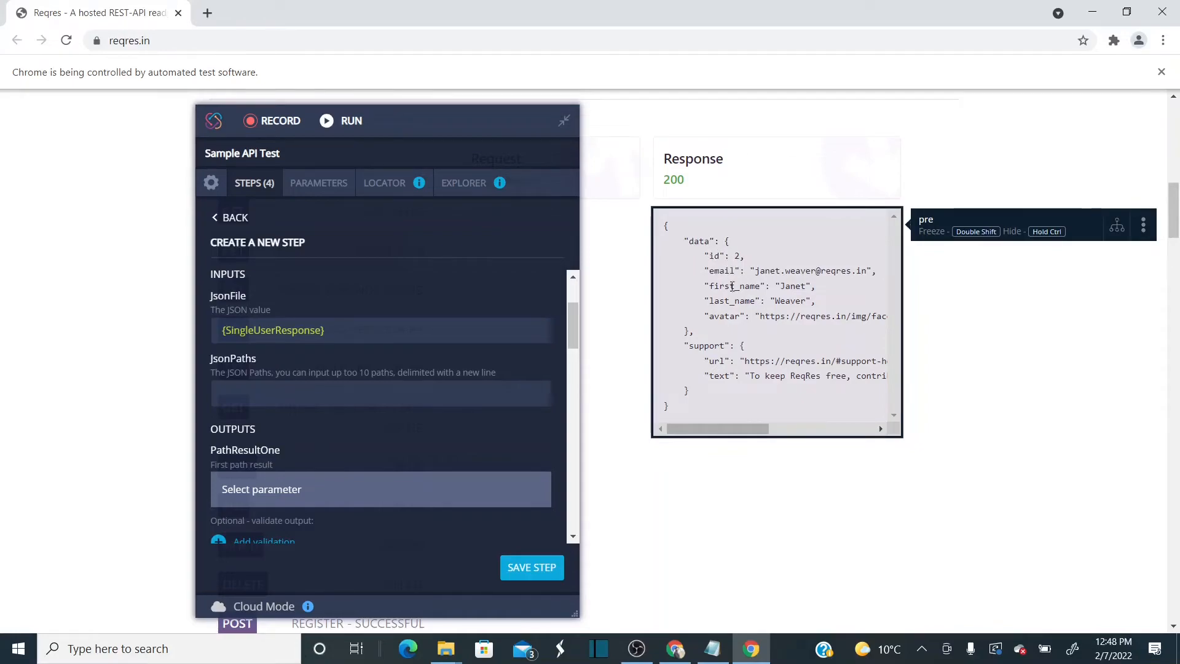
left_click_drag(492, 119, 684, 118)
left_click(496, 408)
key("ctrl+v")
key("ctrl+a")
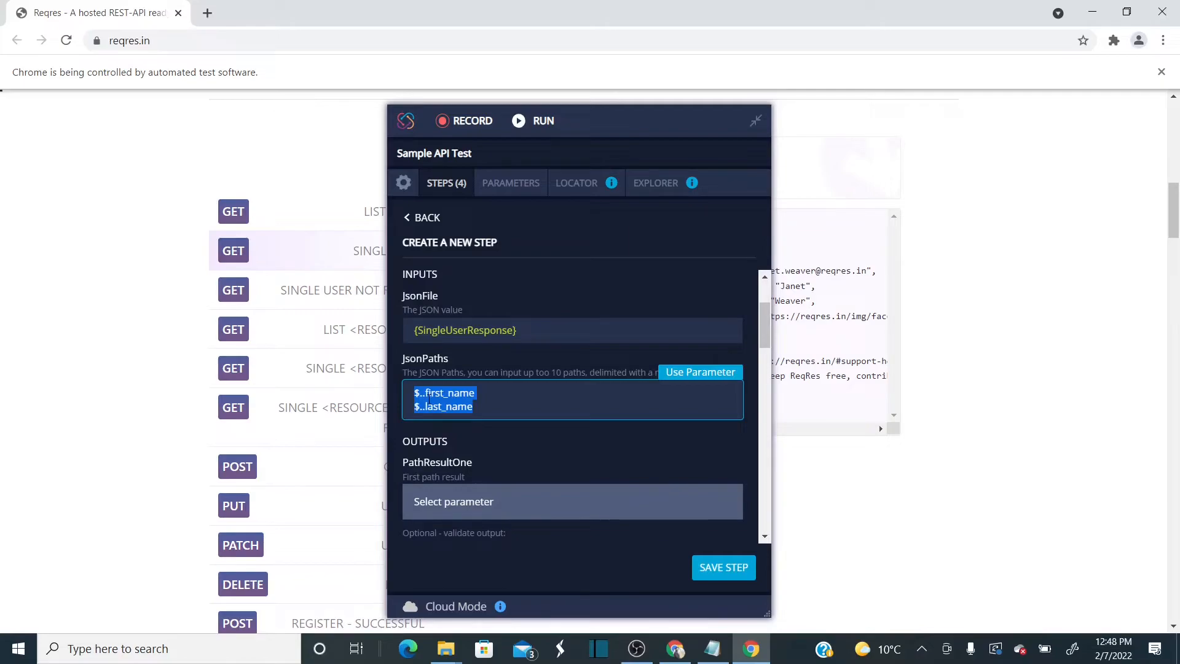
left_click(427, 394)
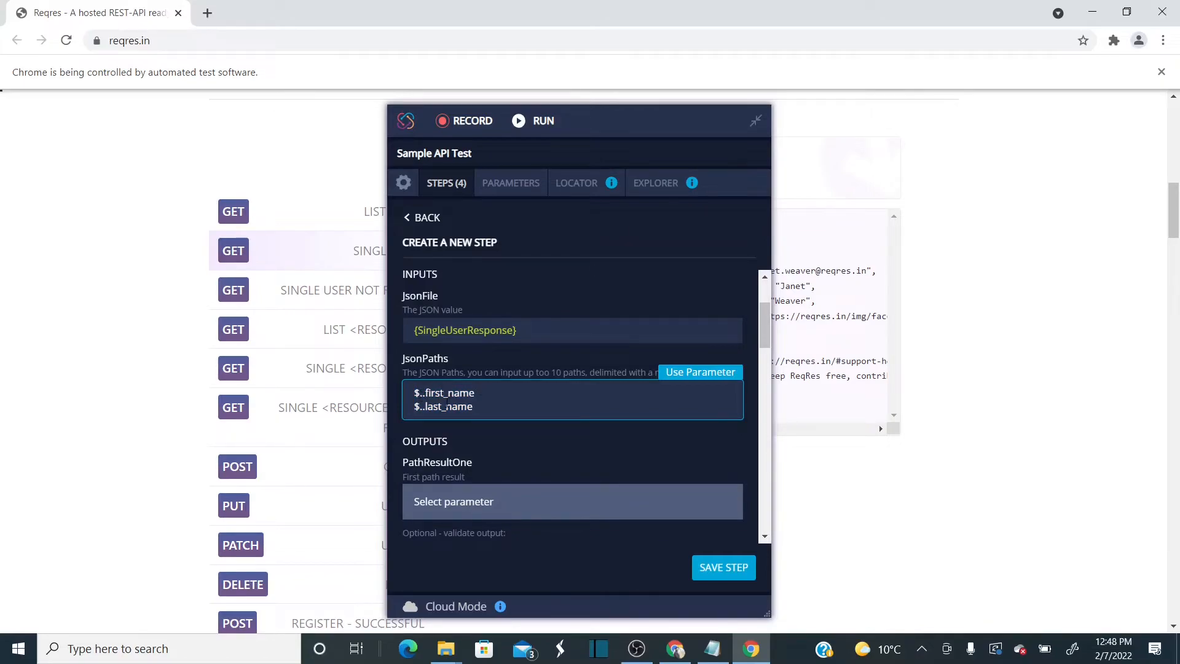
Add an output validation to PathResultOne and set its condition to Contains.
left_click_drag(595, 111, 543, 112)
left_click_drag(713, 316, 716, 343)
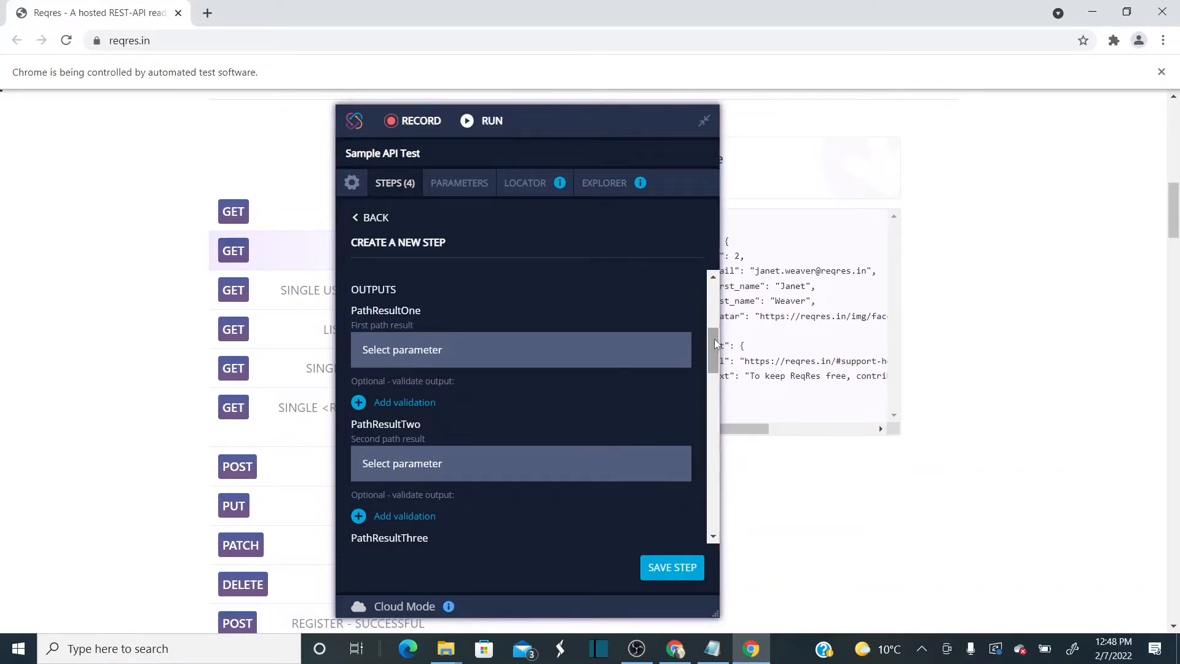
left_click(360, 408)
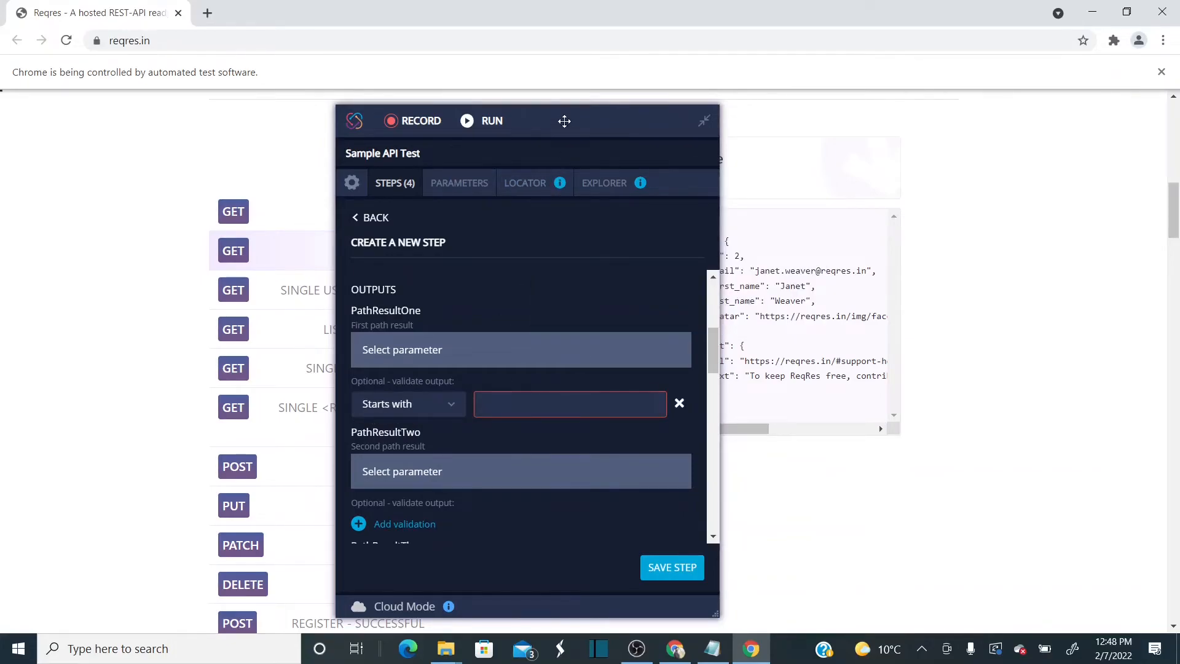
left_click_drag(564, 121, 469, 117)
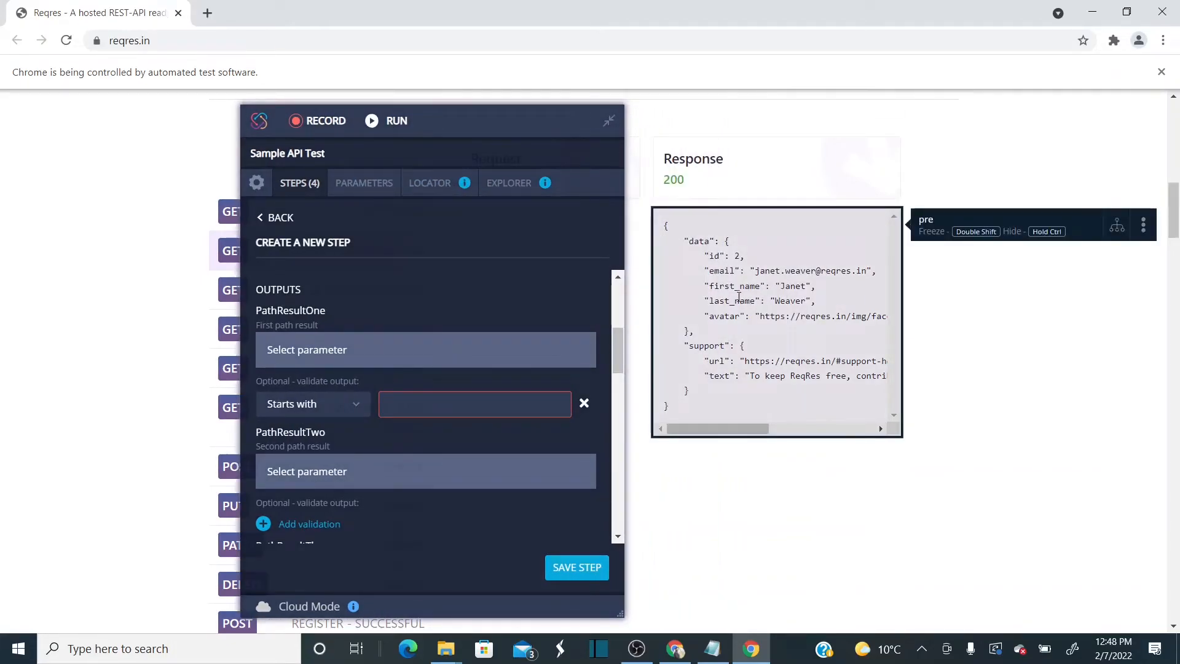
left_click(348, 408)
left_click(300, 490)
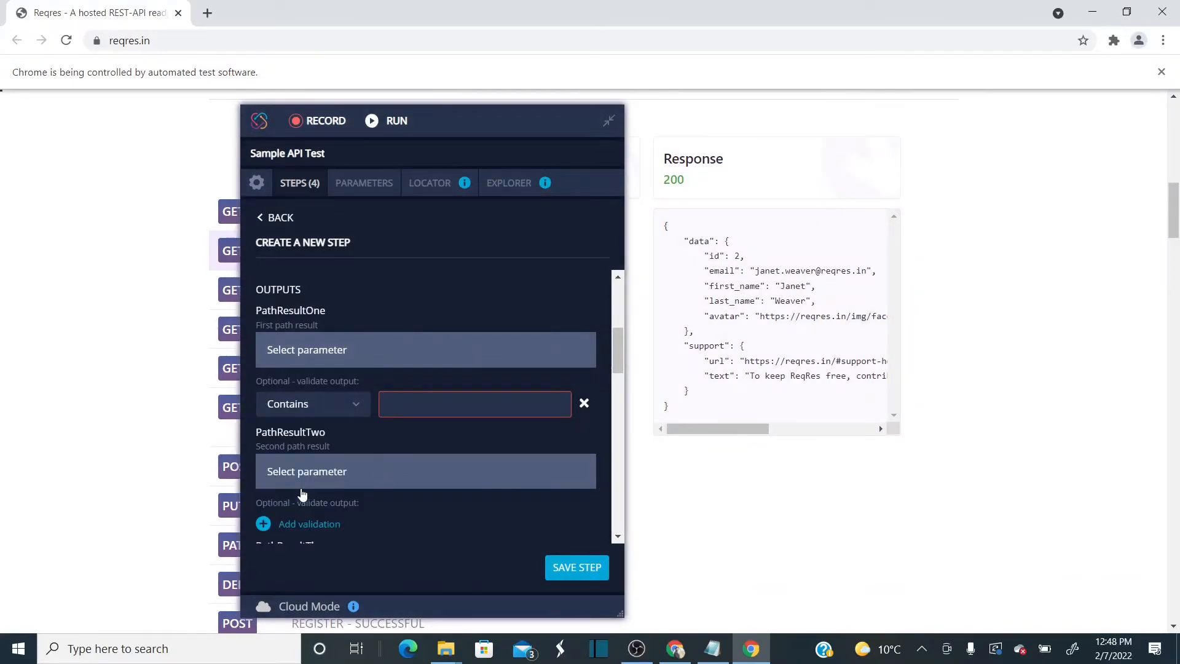
Use the First_name test parameter as the expected value of the PathResultOne validation.
left_click(511, 406)
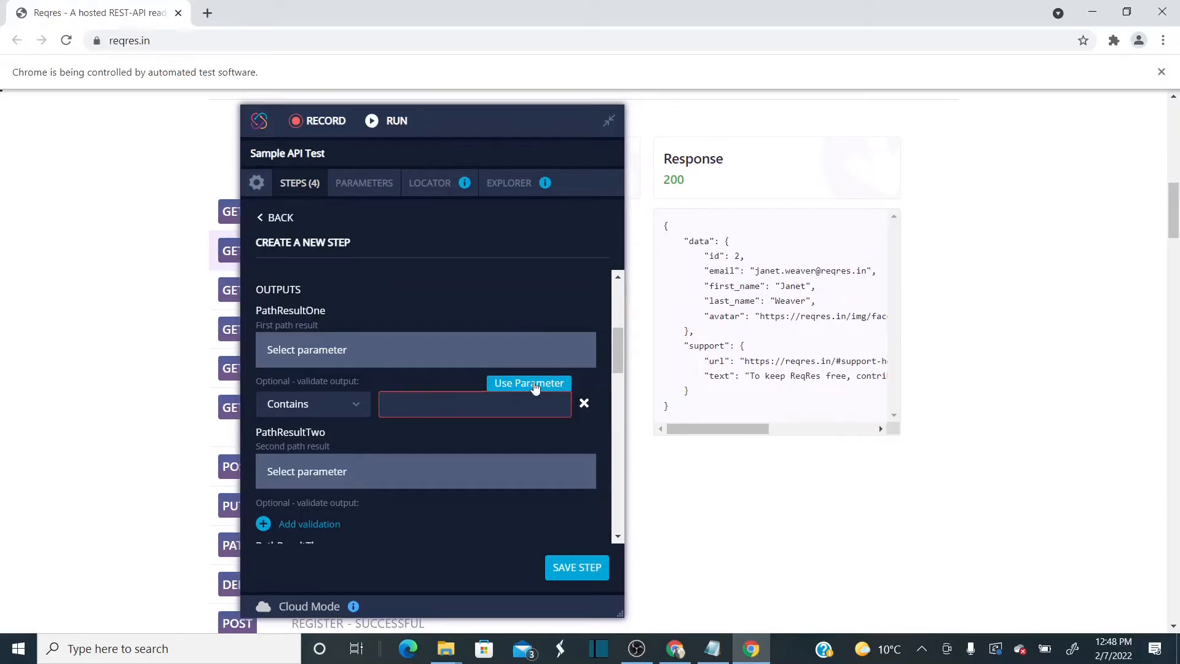
left_click(529, 383)
scroll(729, 308, "down", 2)
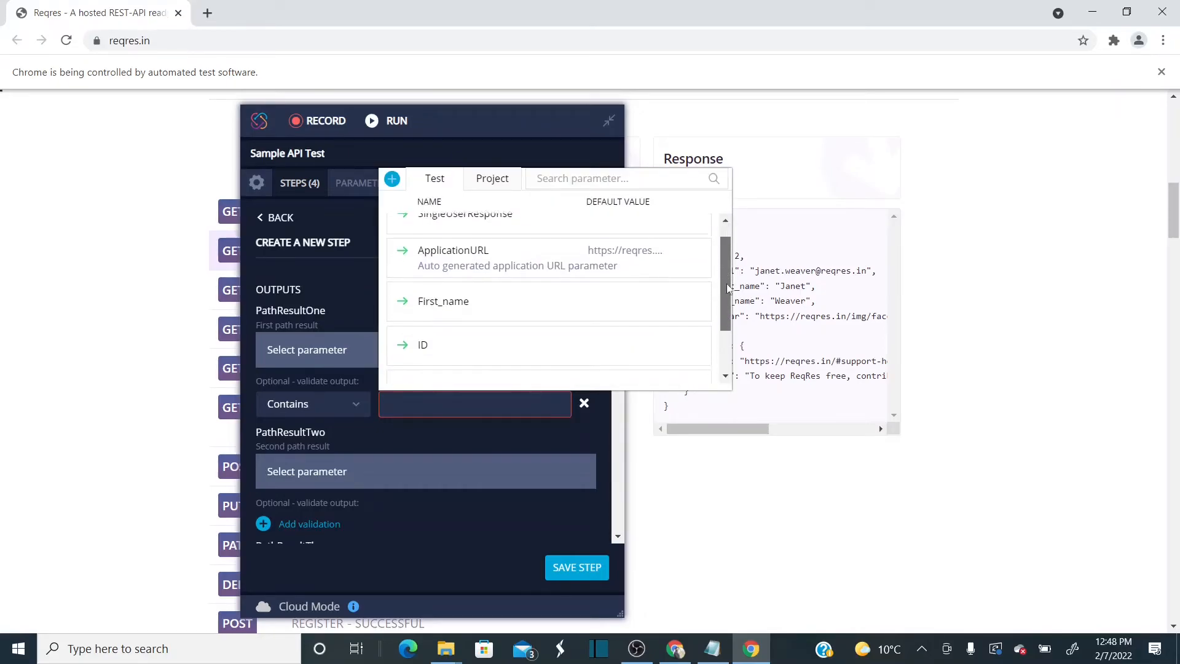
scroll(730, 309, "up", 1)
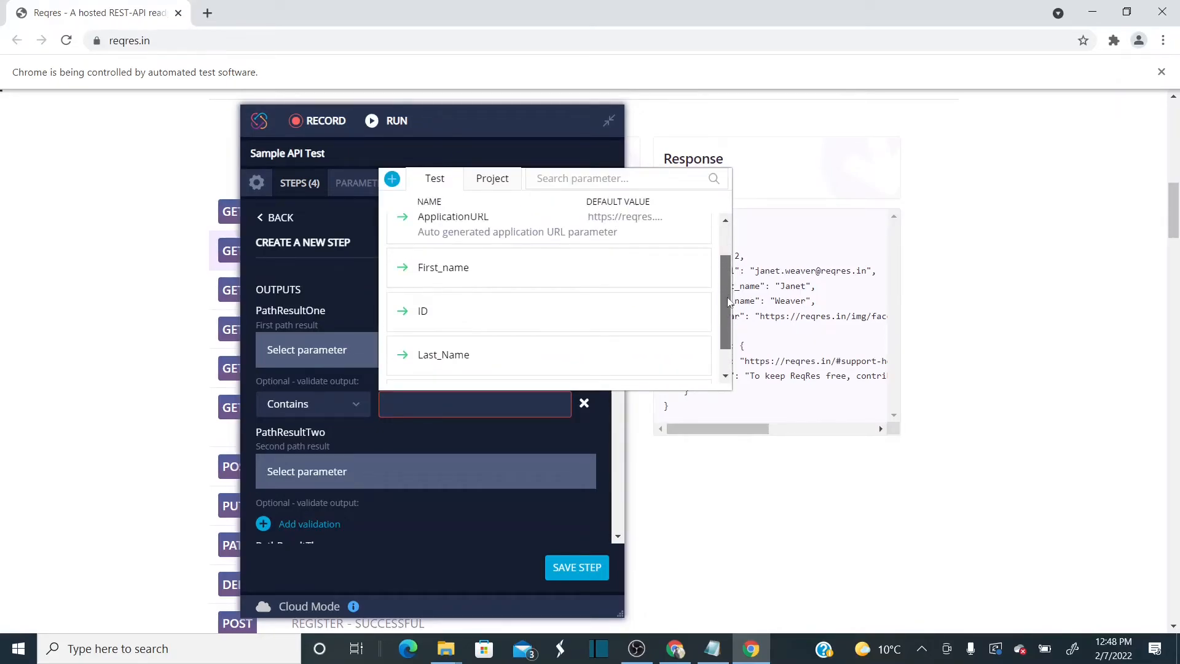
left_click(472, 274)
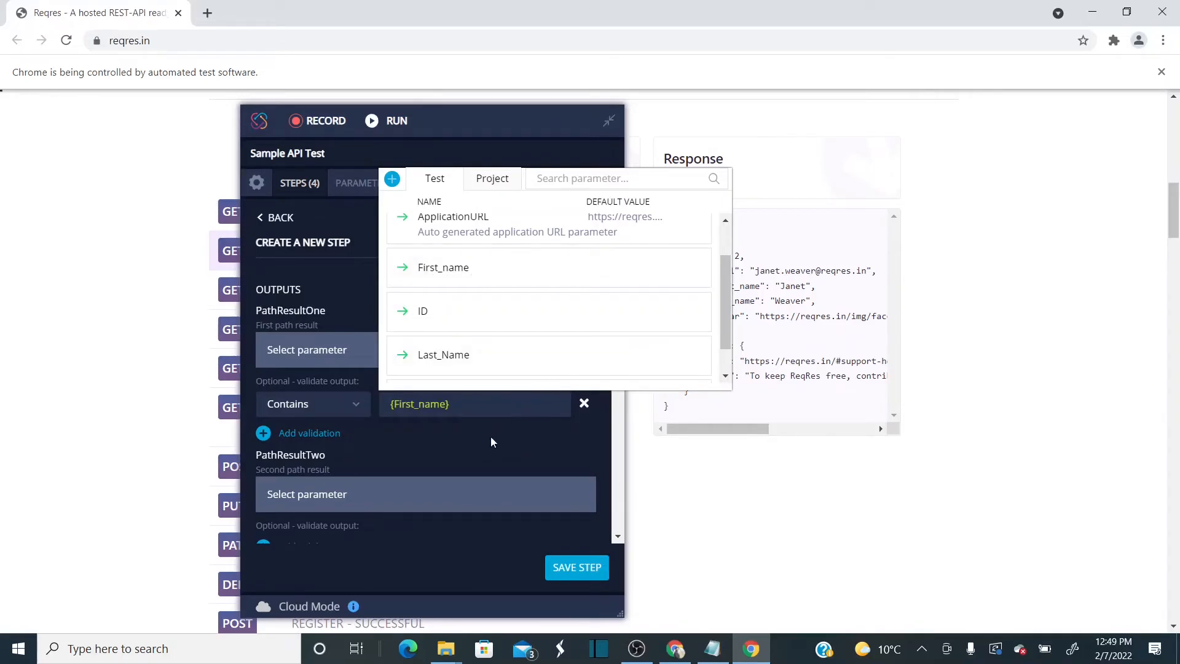
left_click(463, 452)
left_click_drag(613, 350, 616, 371)
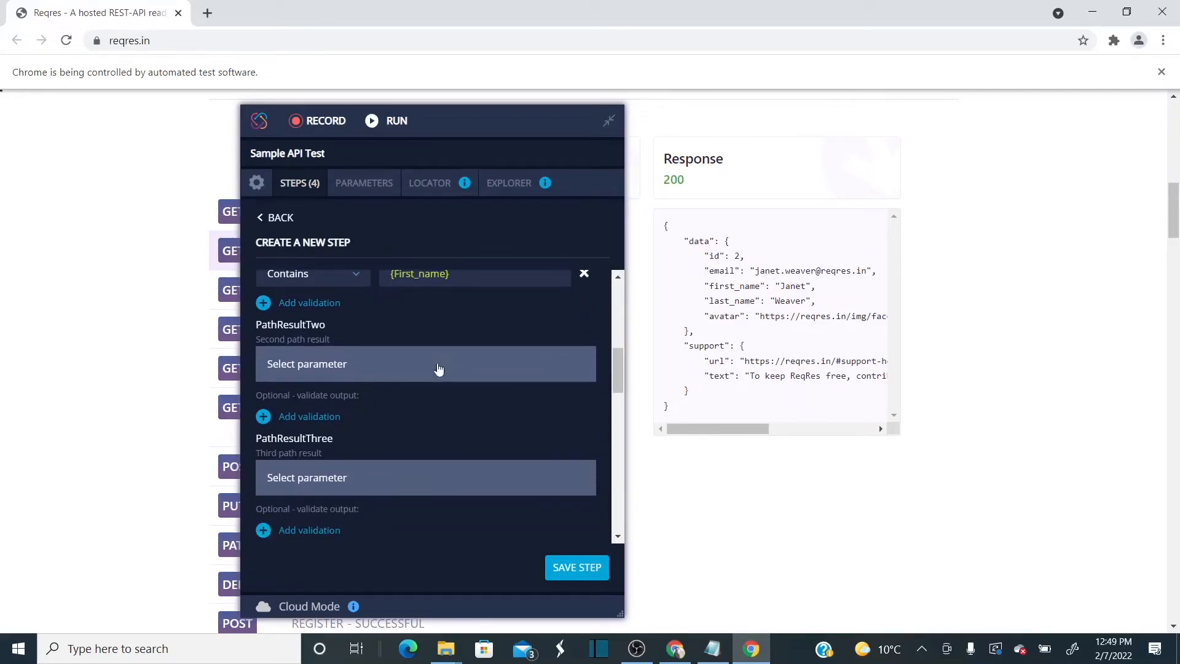
Add an output validation to PathResultTwo and set its condition to Contains.
left_click_drag(617, 375, 617, 327)
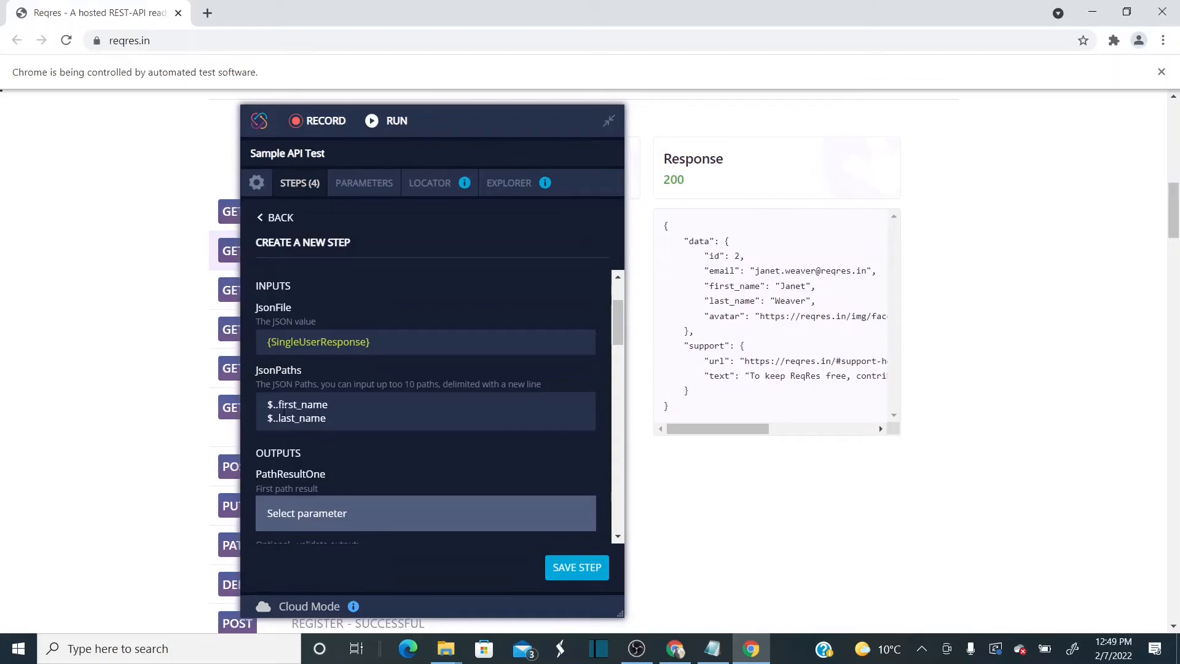
left_click_drag(621, 319, 623, 353)
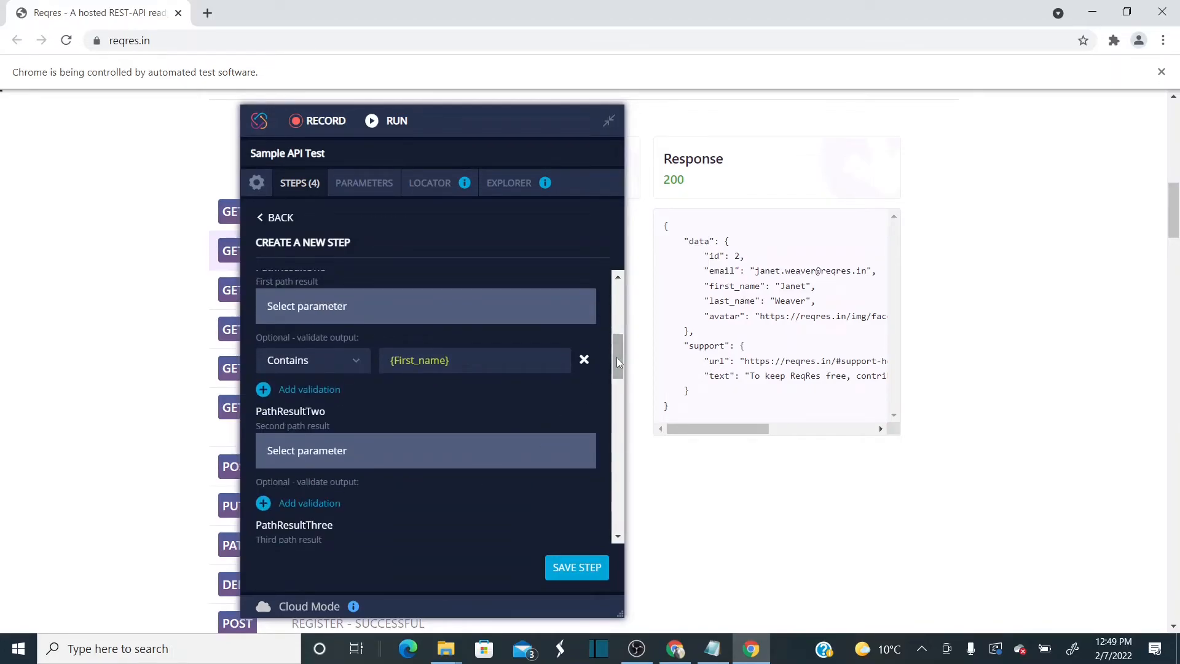
left_click_drag(617, 361, 617, 376)
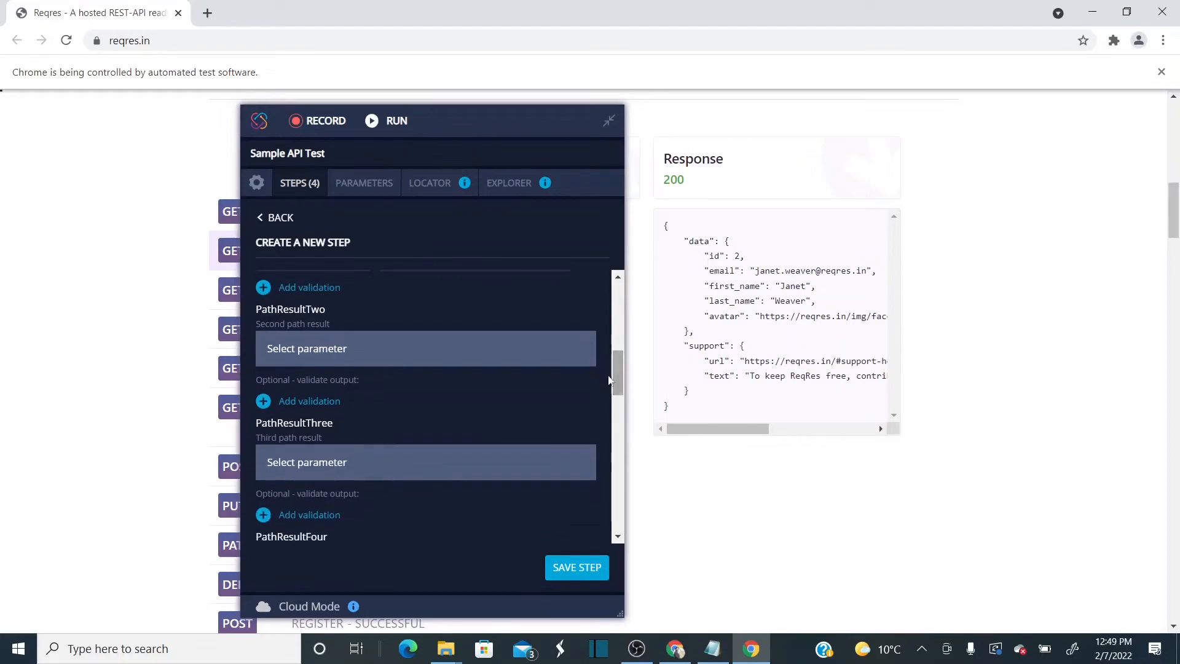
left_click(264, 402)
left_click(356, 403)
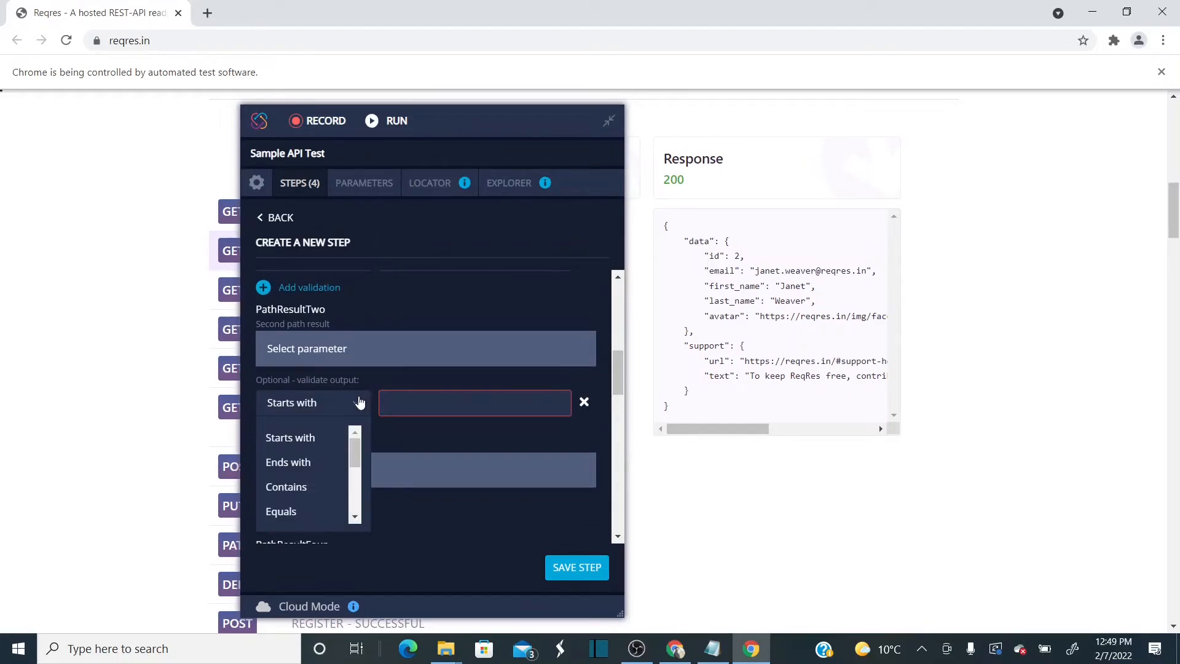
left_click(287, 487)
Use the Last_Name test parameter as the expected value of the PathResultTwo validation.
left_click(467, 406)
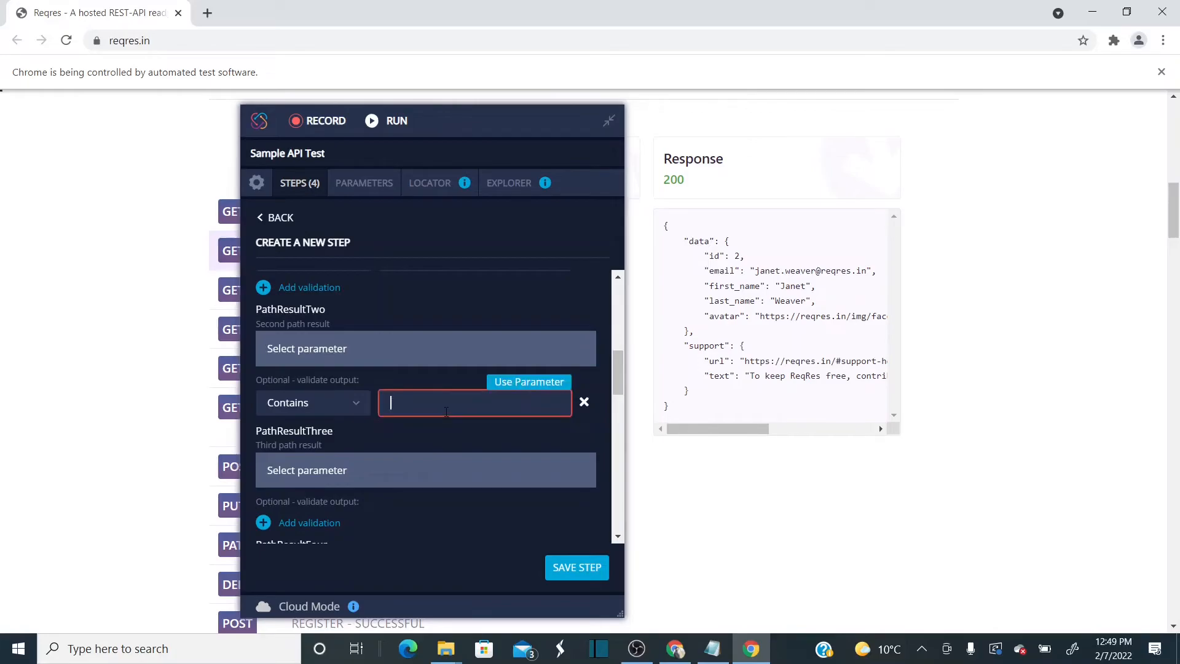
left_click(541, 381)
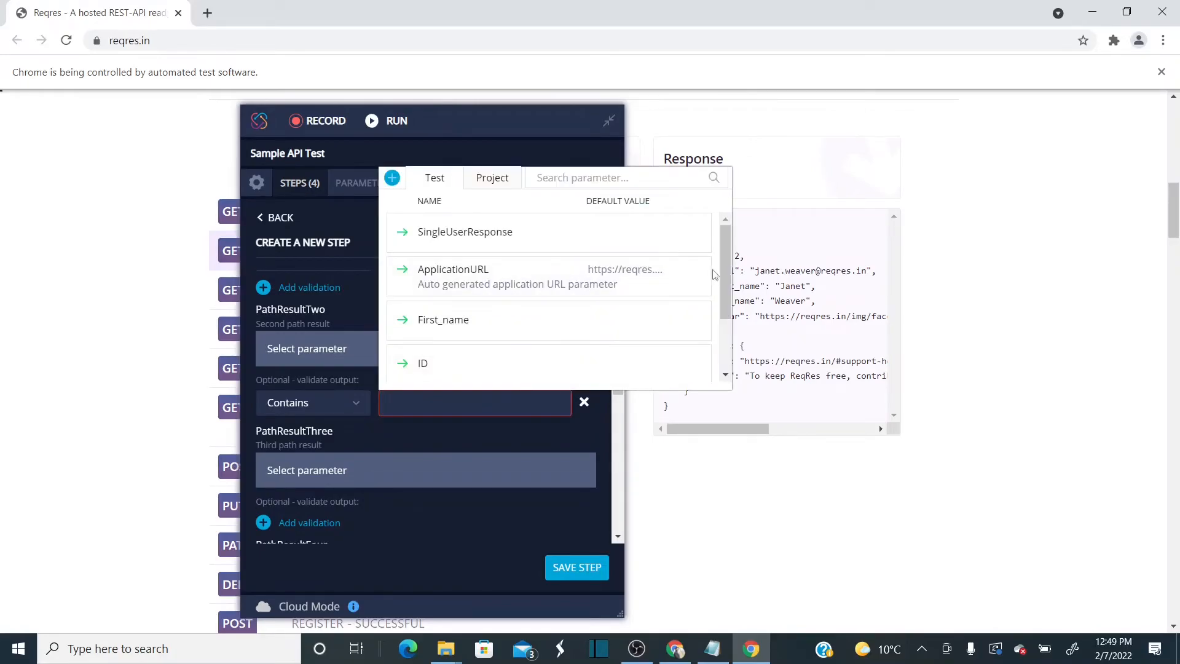
scroll(722, 272, "down", 2)
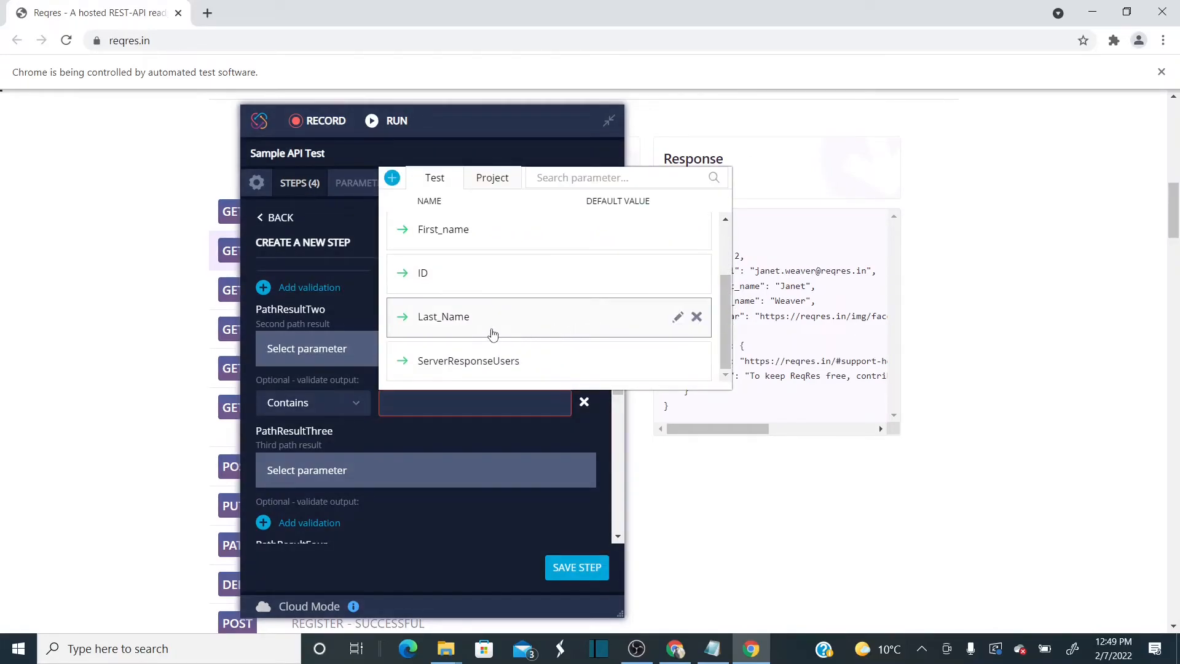
left_click(641, 328)
left_click(477, 552)
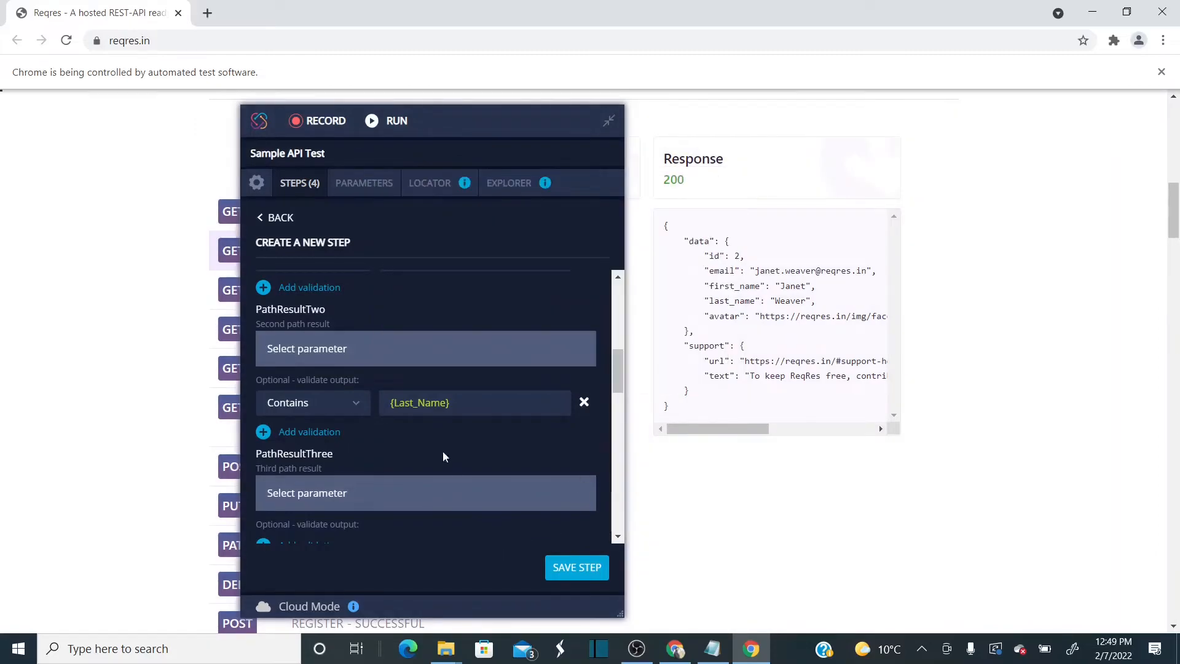
Check the two JsonPaths against the PathResultOne and PathResultTwo validations and save the new extraction step.
scroll(618, 377, "up", 4)
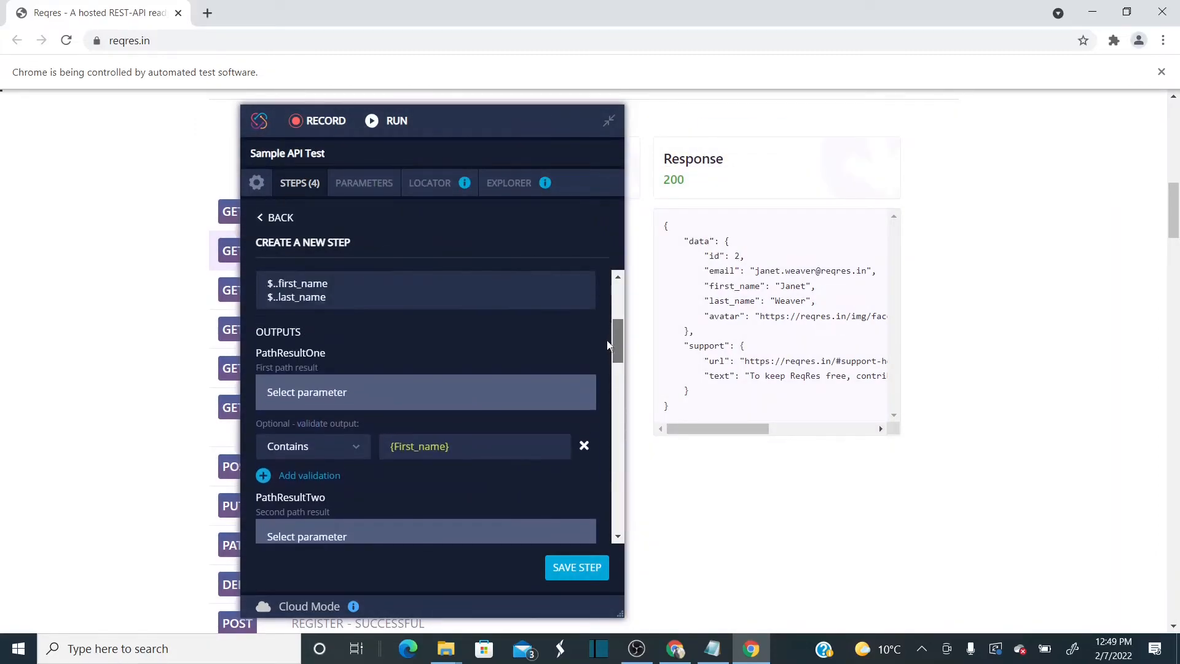
double_click(305, 325)
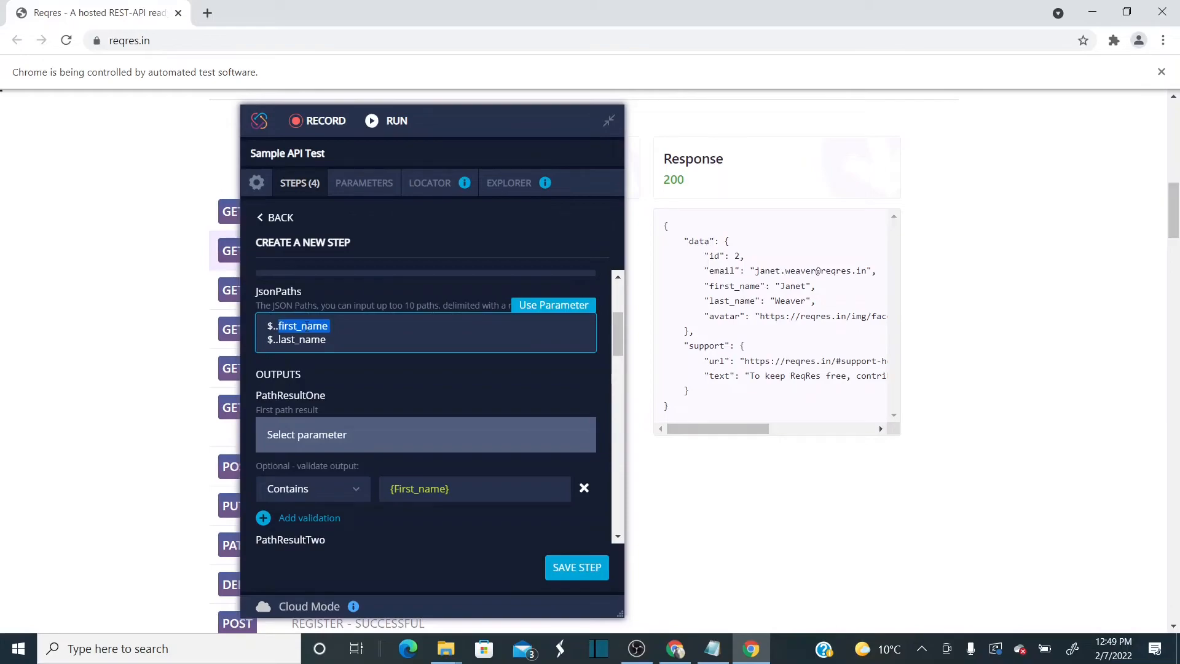
double_click(322, 341)
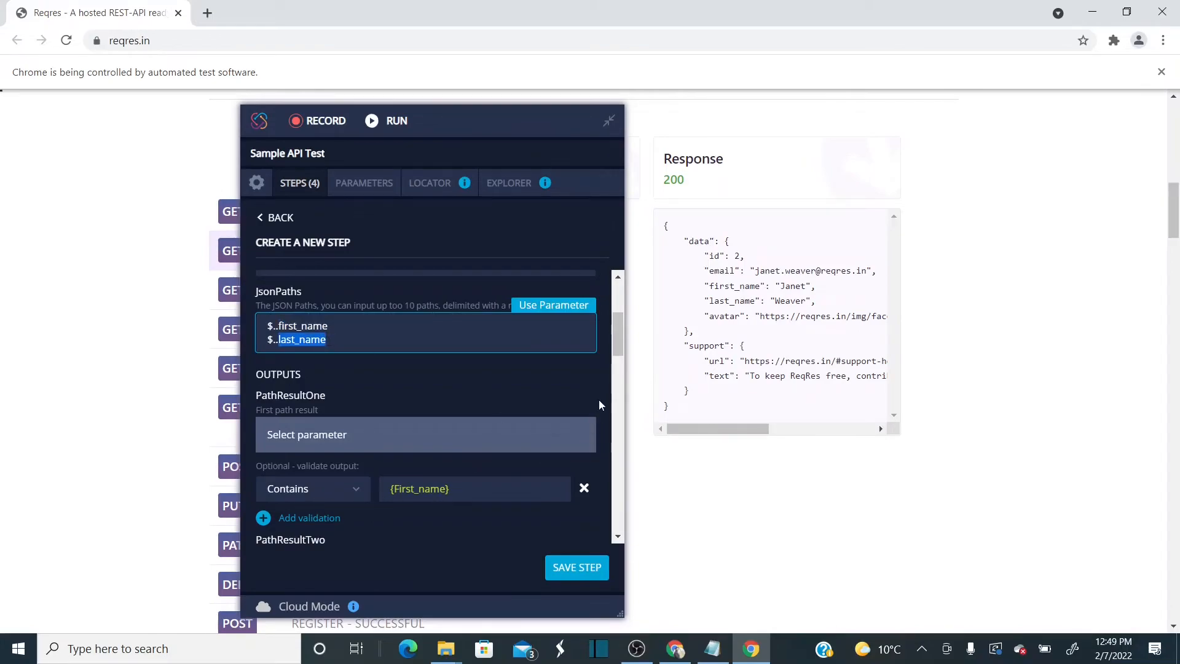
left_click_drag(619, 334, 620, 347)
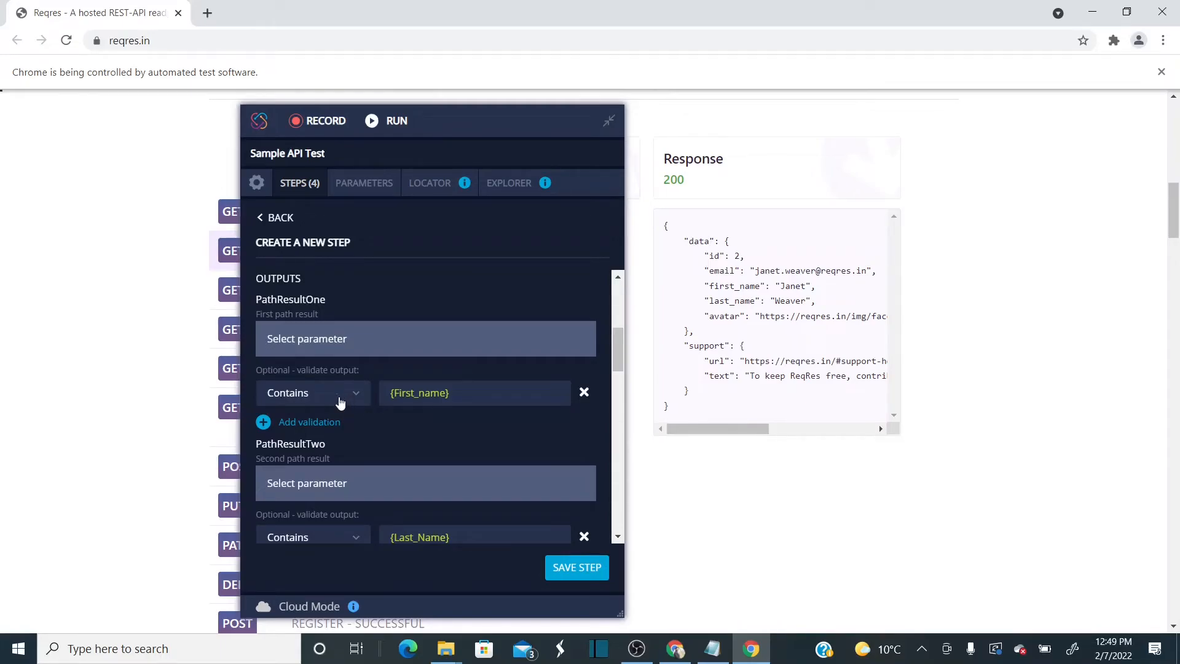
left_click_drag(621, 338, 614, 316)
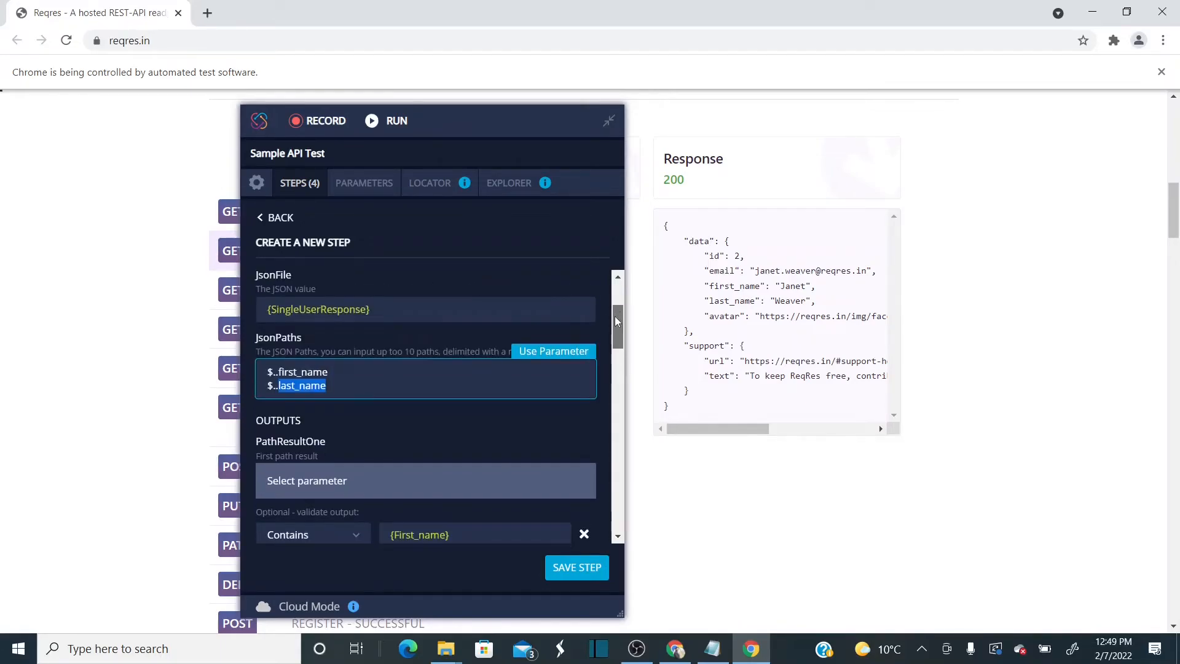
left_click(345, 371)
left_click_drag(614, 330, 617, 349)
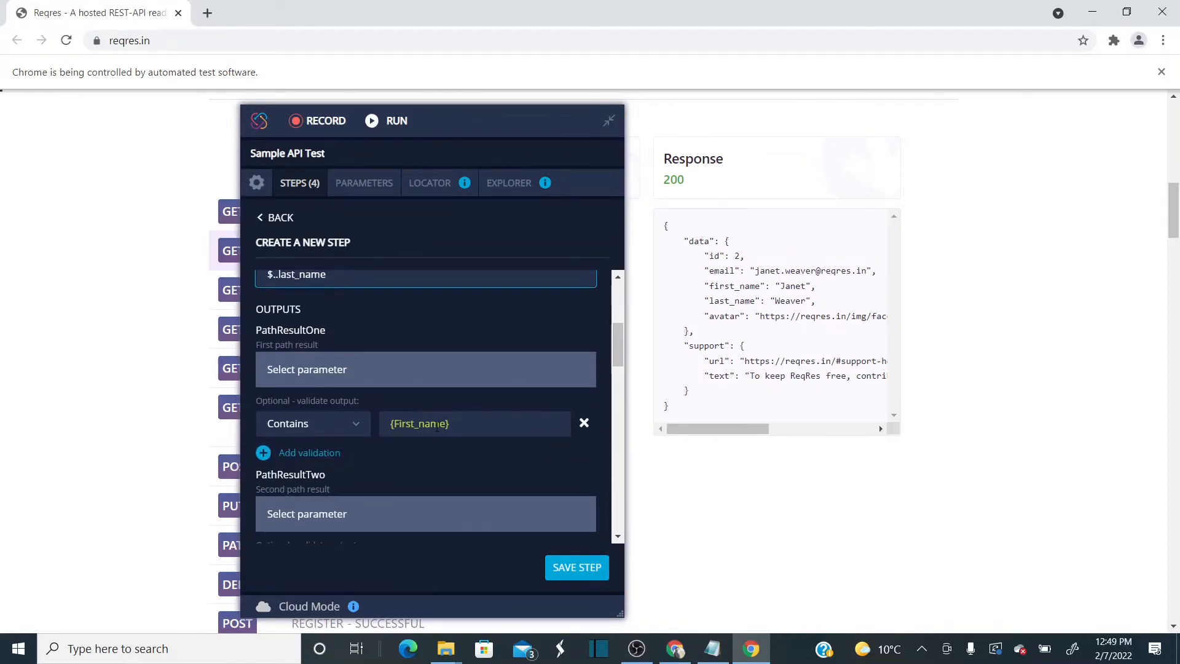
mouse_move(437, 427)
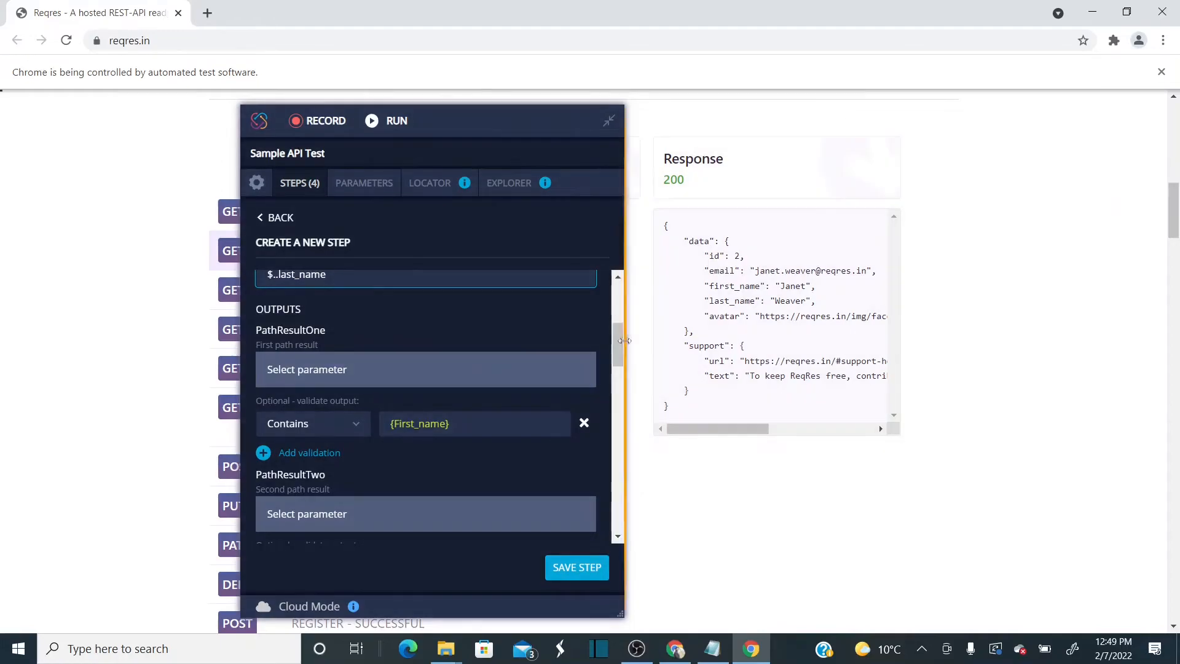
left_click_drag(617, 346, 617, 373)
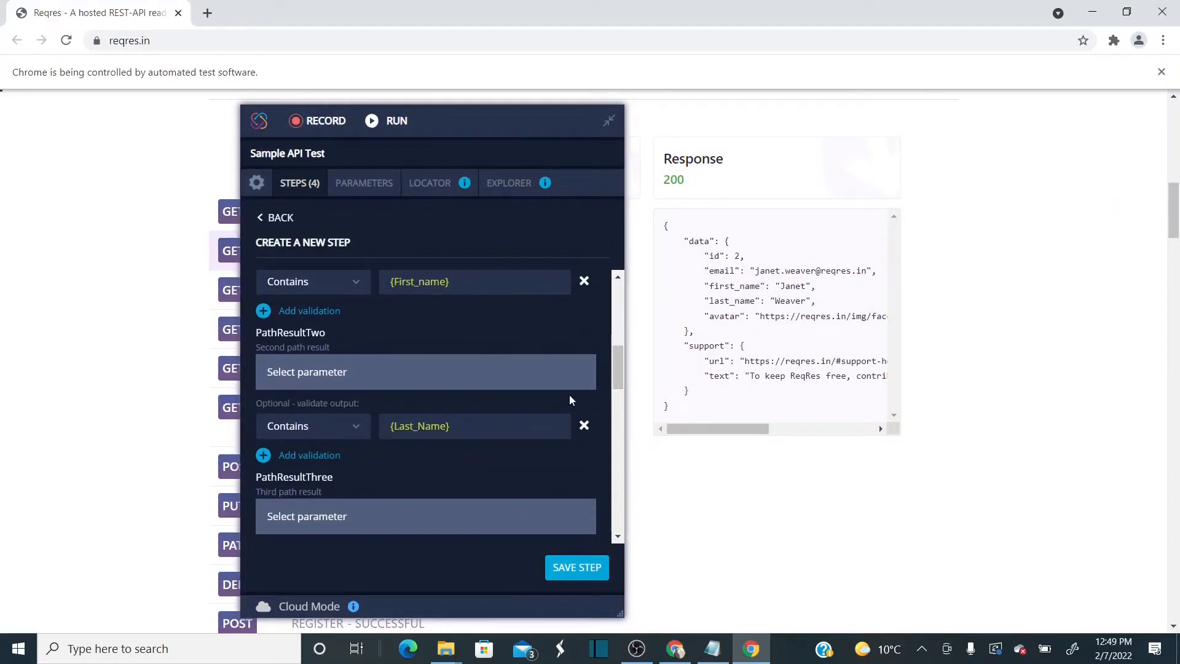
left_click_drag(616, 367, 619, 402)
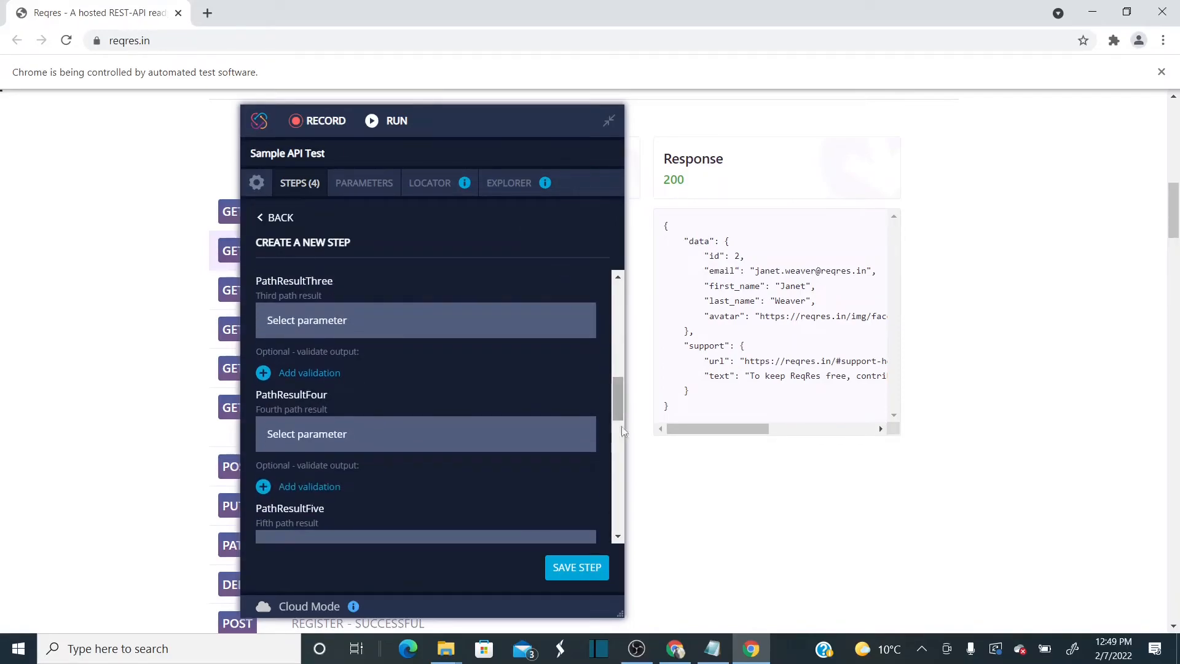
left_click(576, 570)
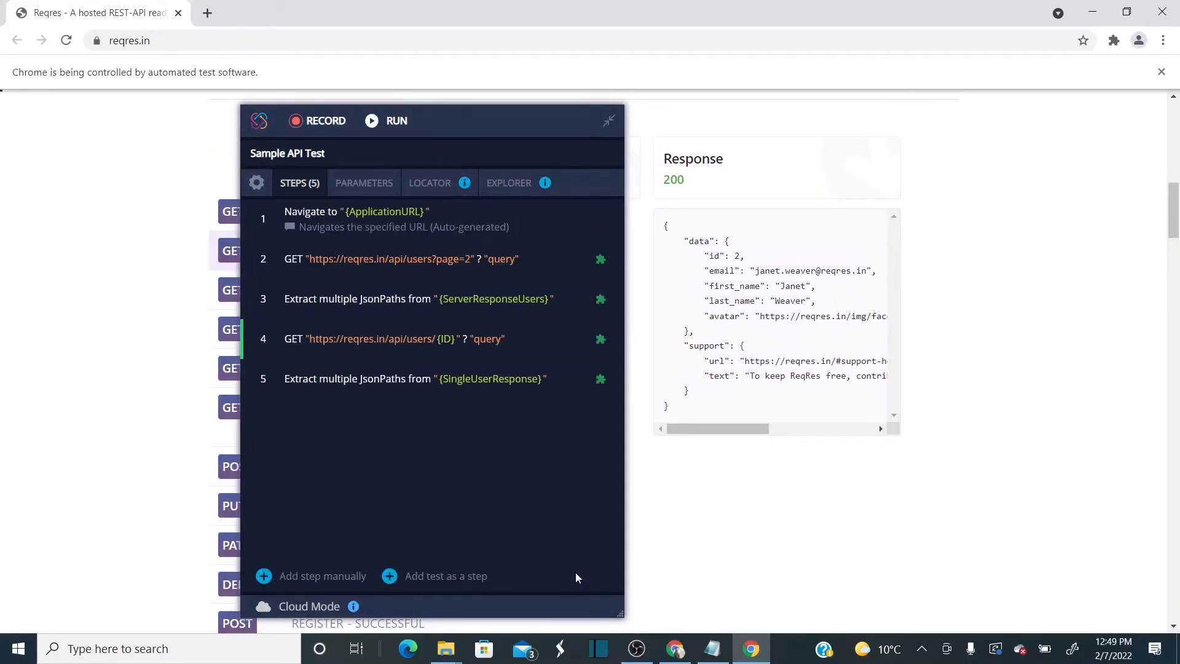
Review which parameters store the outputs of step 3, the ServerResponseUsers extraction, and return to the step list.
left_click(417, 305)
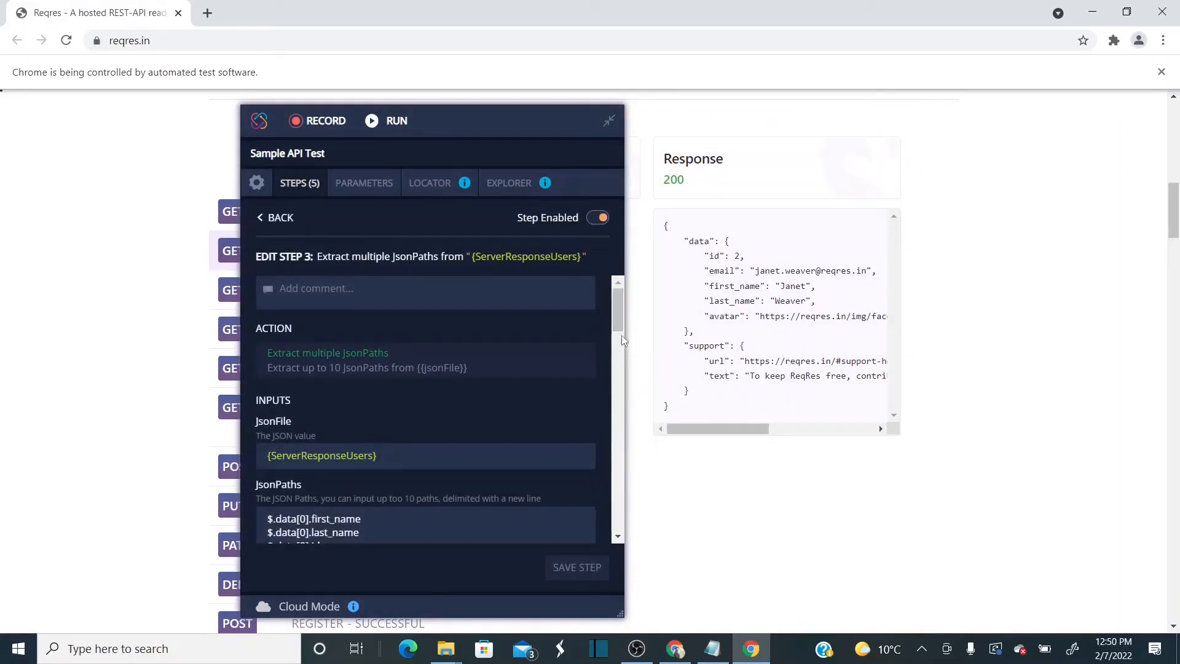
scroll(621, 318, "down", 4)
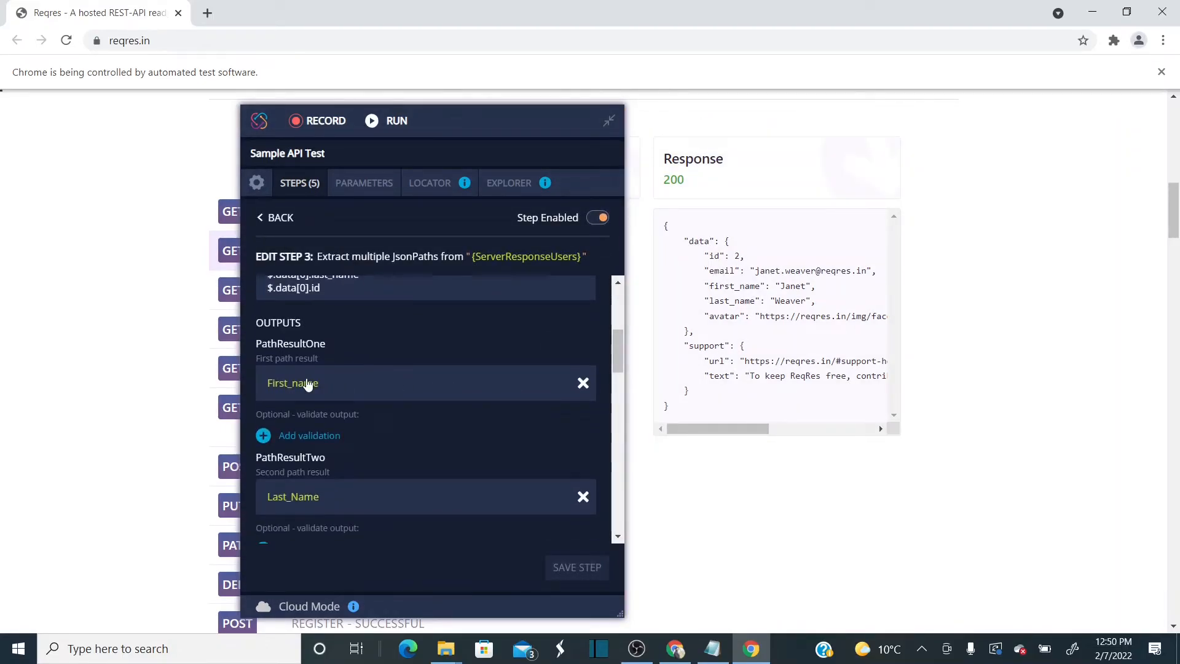
mouse_move(305, 383)
mouse_move(297, 506)
left_click(300, 215)
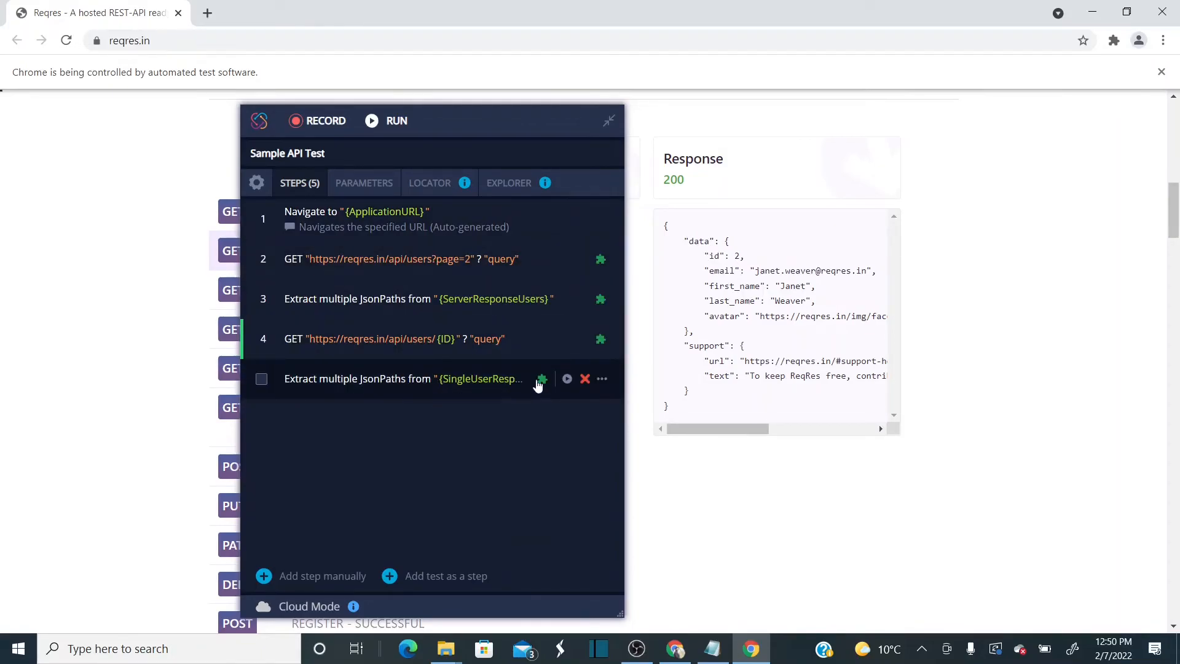
Run only step 5, the SingleUserResponse extraction, and examine its execution details.
left_click(567, 378)
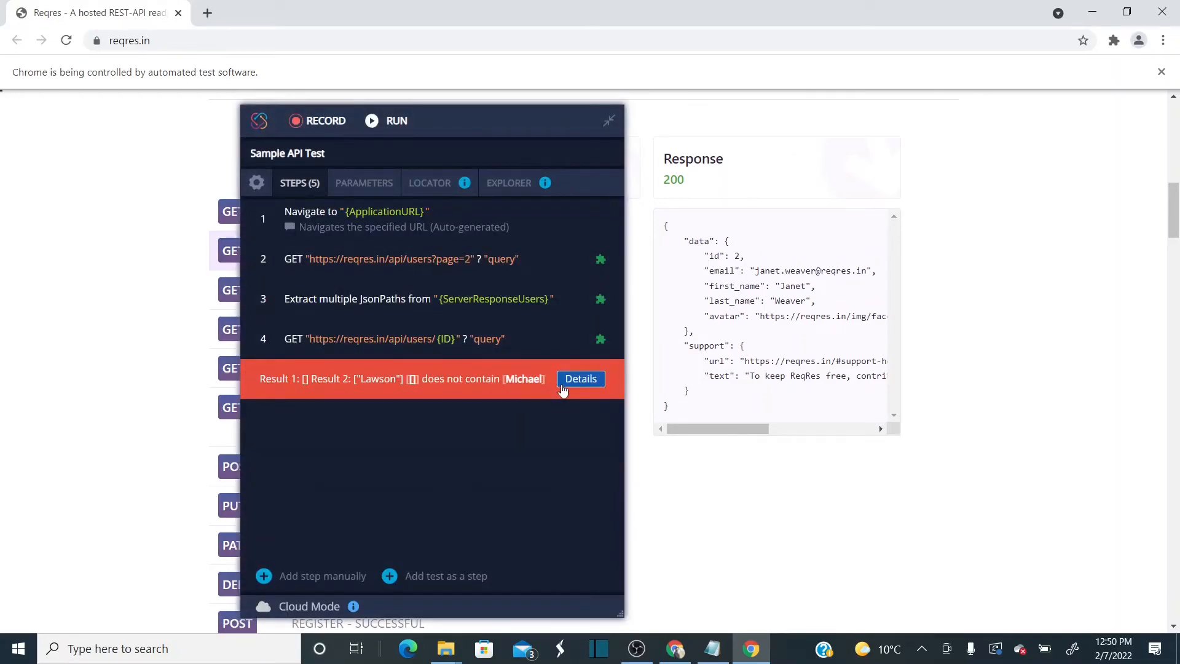
left_click(563, 387)
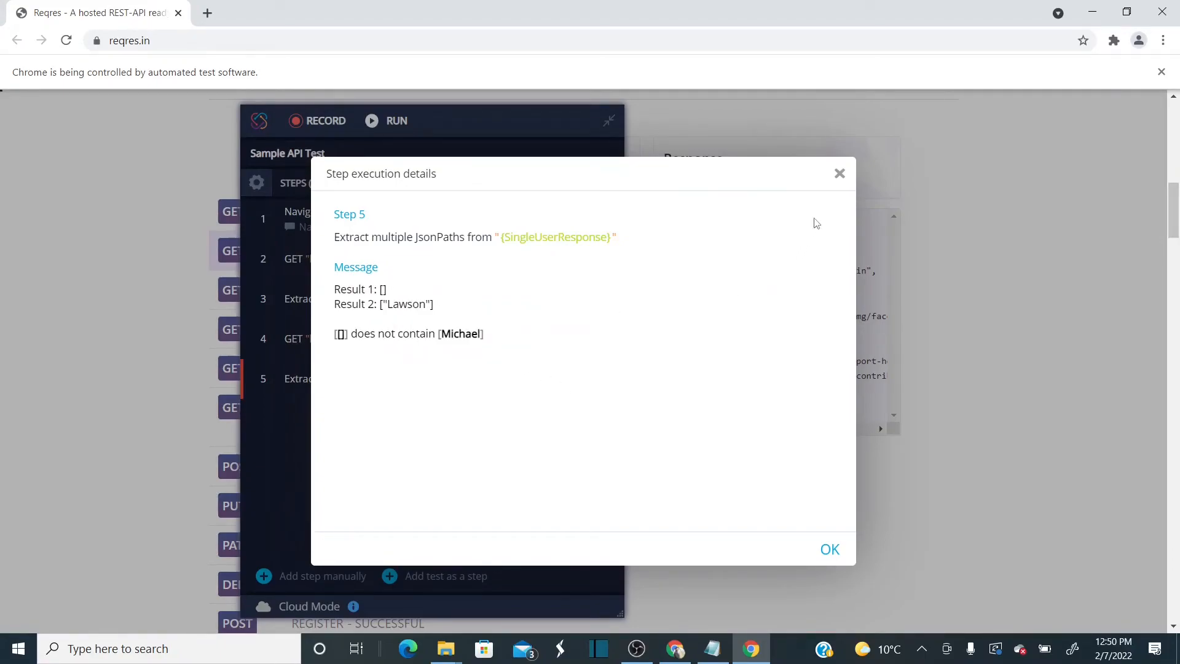
left_click(840, 174)
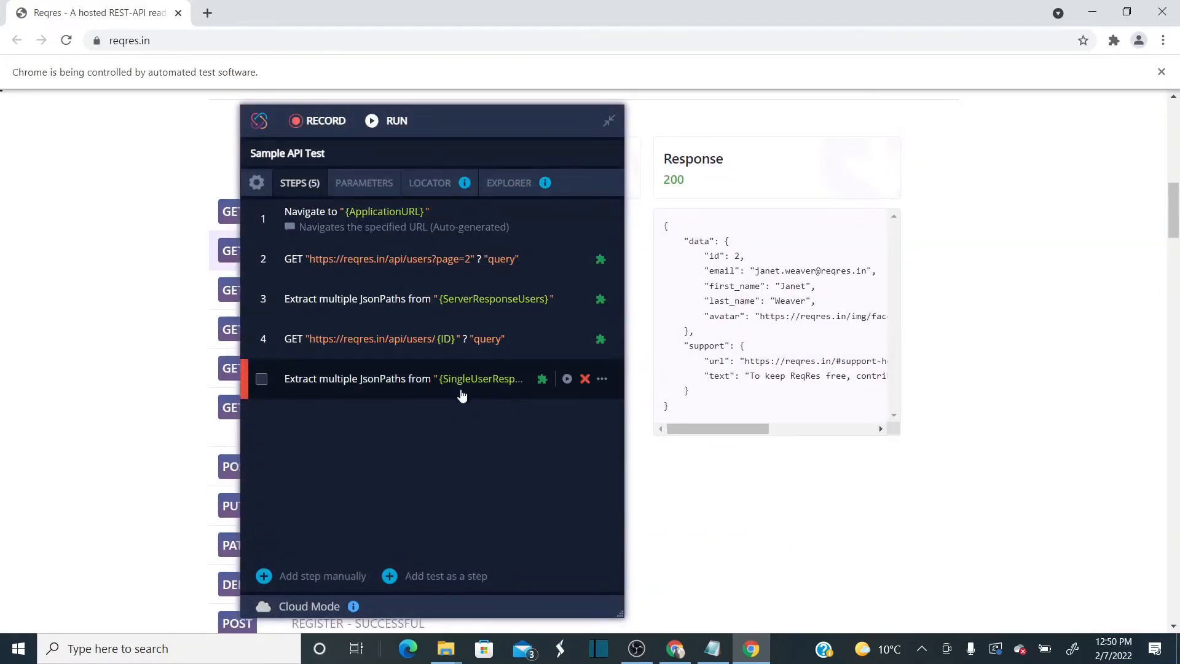
Clear the JsonPaths of step 5, re-enter $..first_name and $..last_name on separate lines, and save the step.
left_click(343, 387)
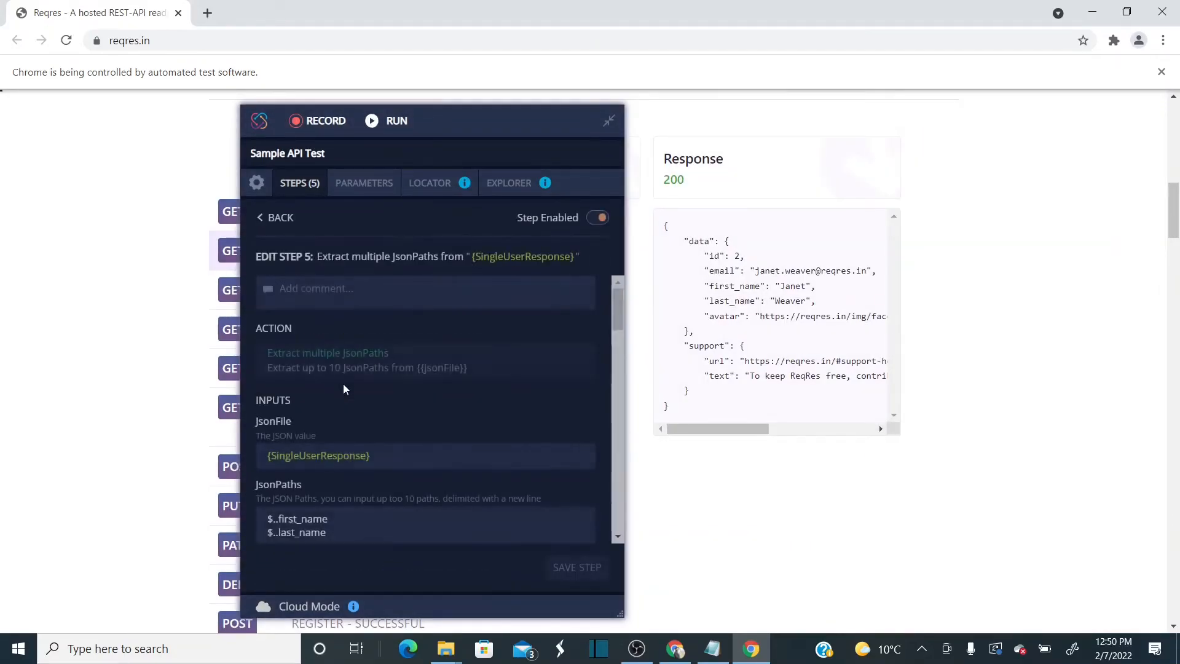
left_click(350, 522)
key("Down")
key("ctrl+shift+Left")
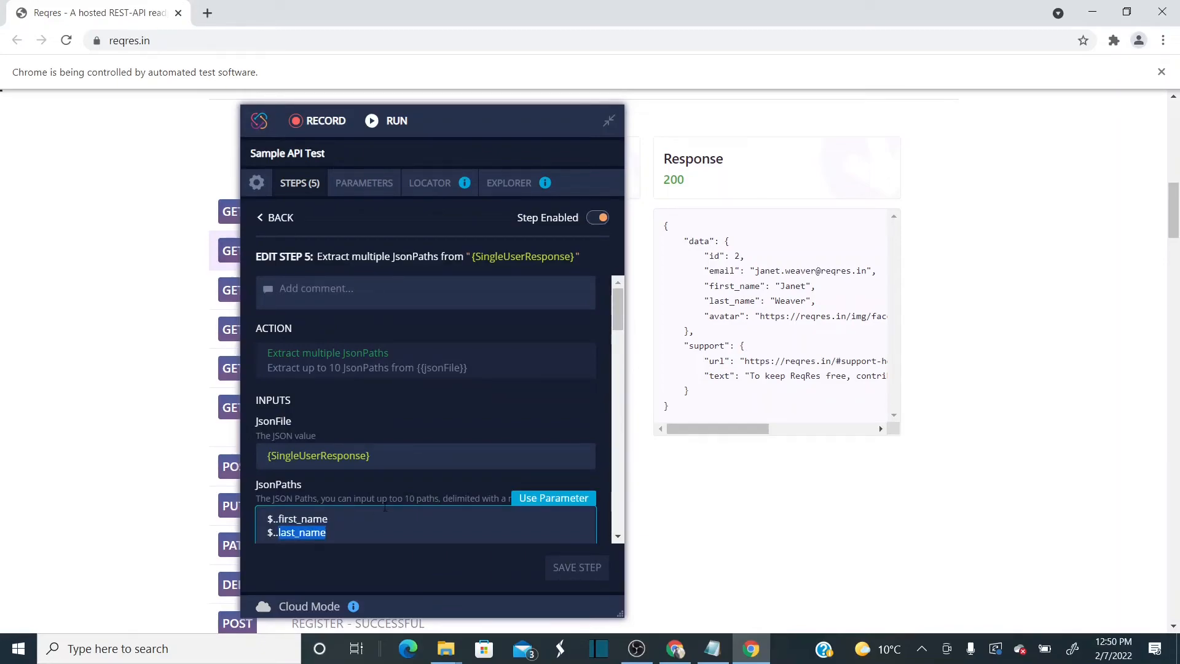
key("BackSpace")
key("BackSpace")
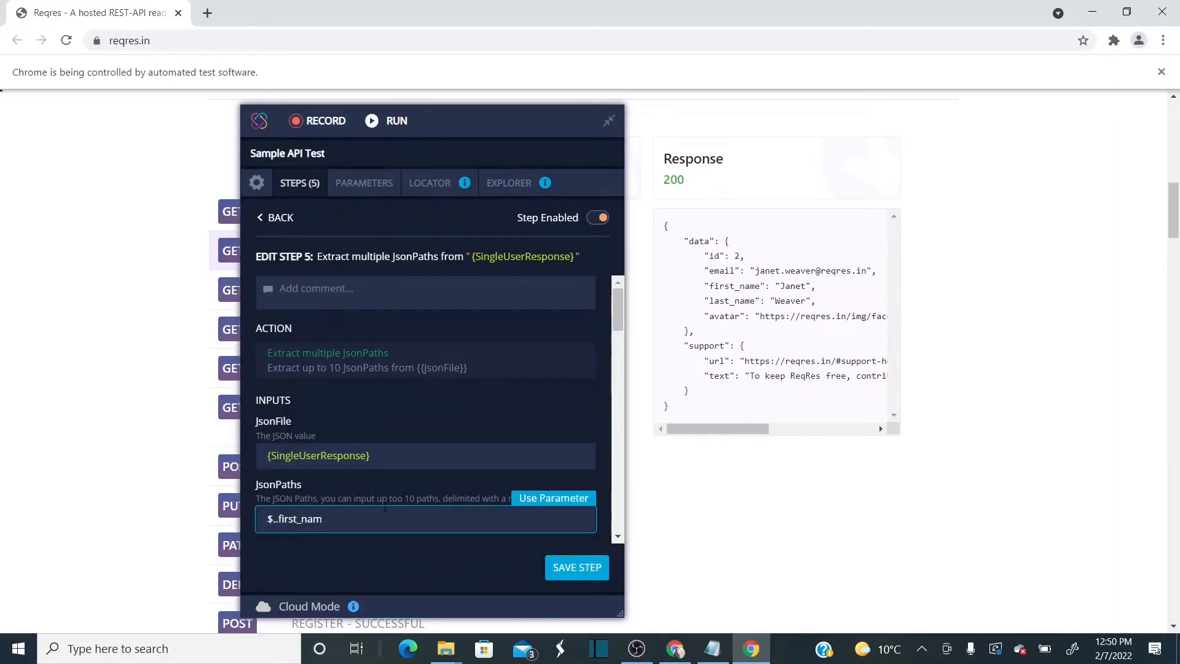
key("BackSpace")
key("BackSpace")
key("BackSpace")
key("BackSpace")
key("BackSpace")
key("BackSpace")
key("BackSpace")
key("BackSpace")
key("BackSpace")
key("BackSpace")
type("$..first_name")
key("Return")
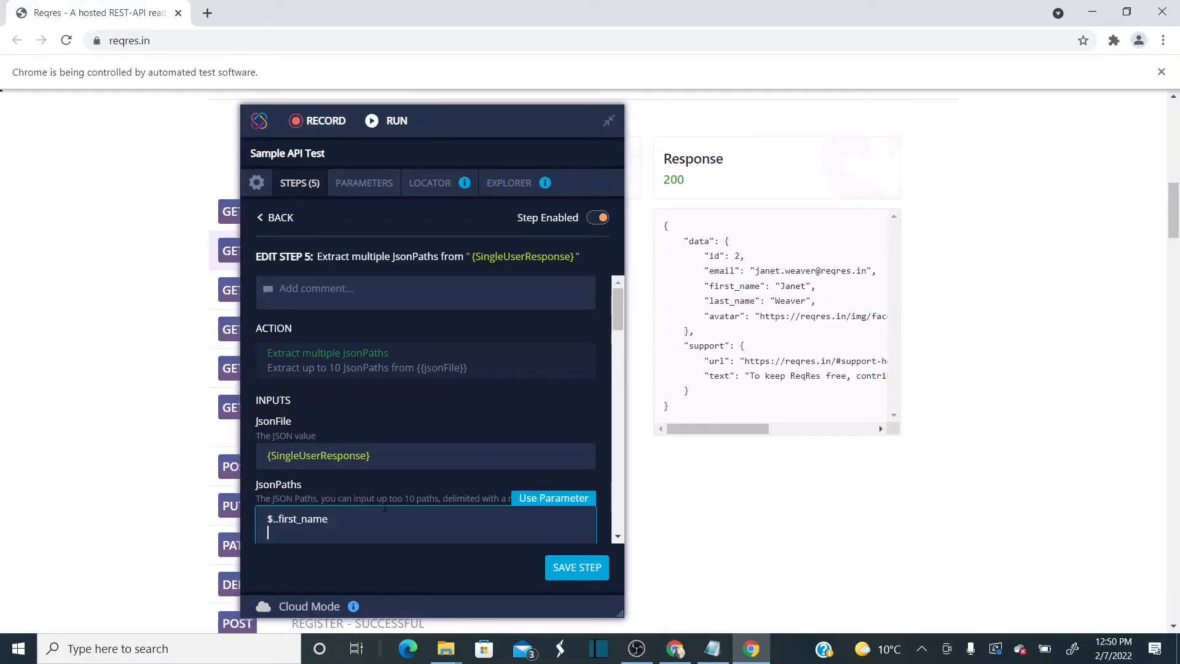
type("$..last_name")
left_click(562, 566)
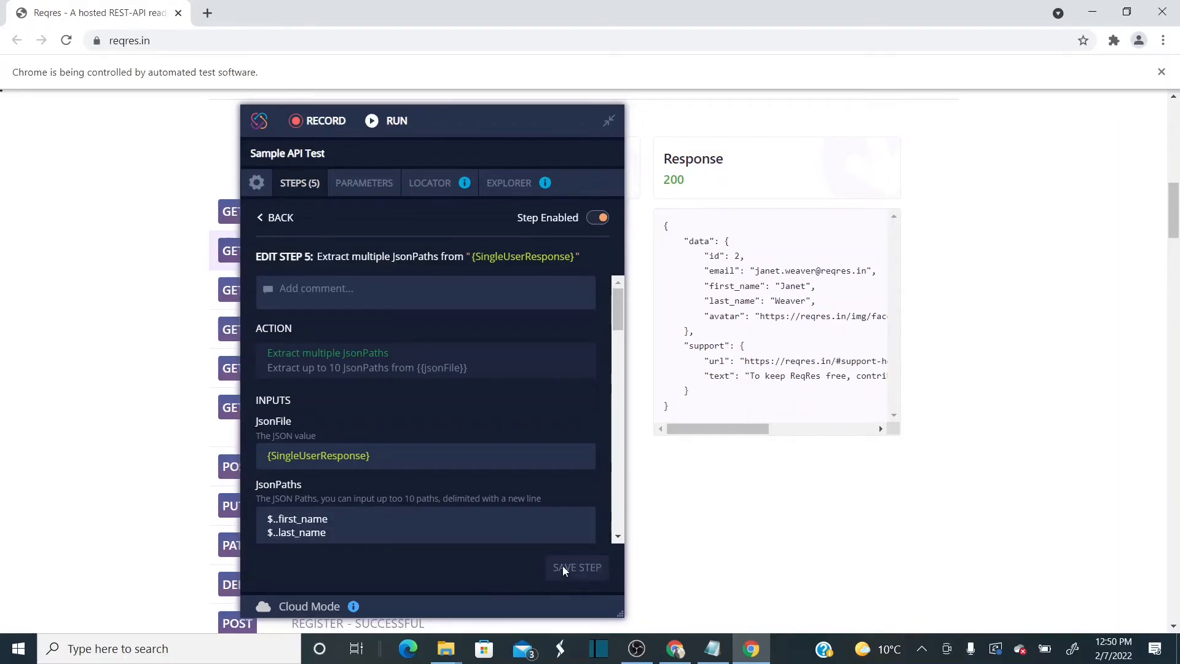
Rerun step 5 with the re-entered paths and check both extracted results in its execution details.
left_click(565, 380)
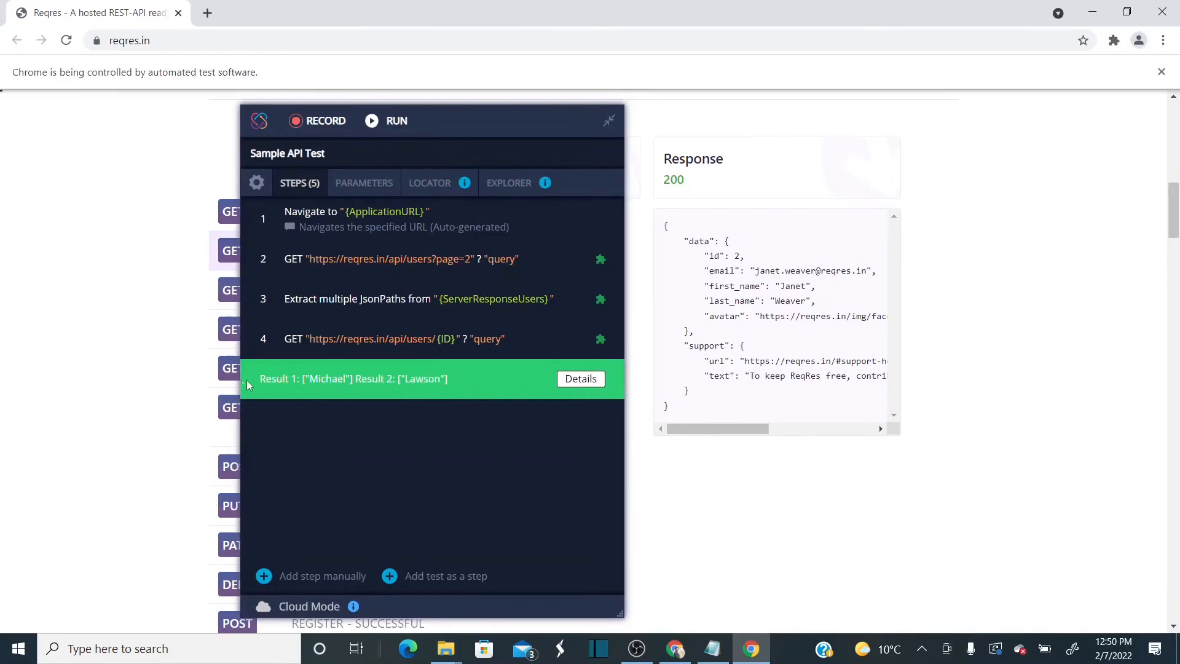
left_click(581, 379)
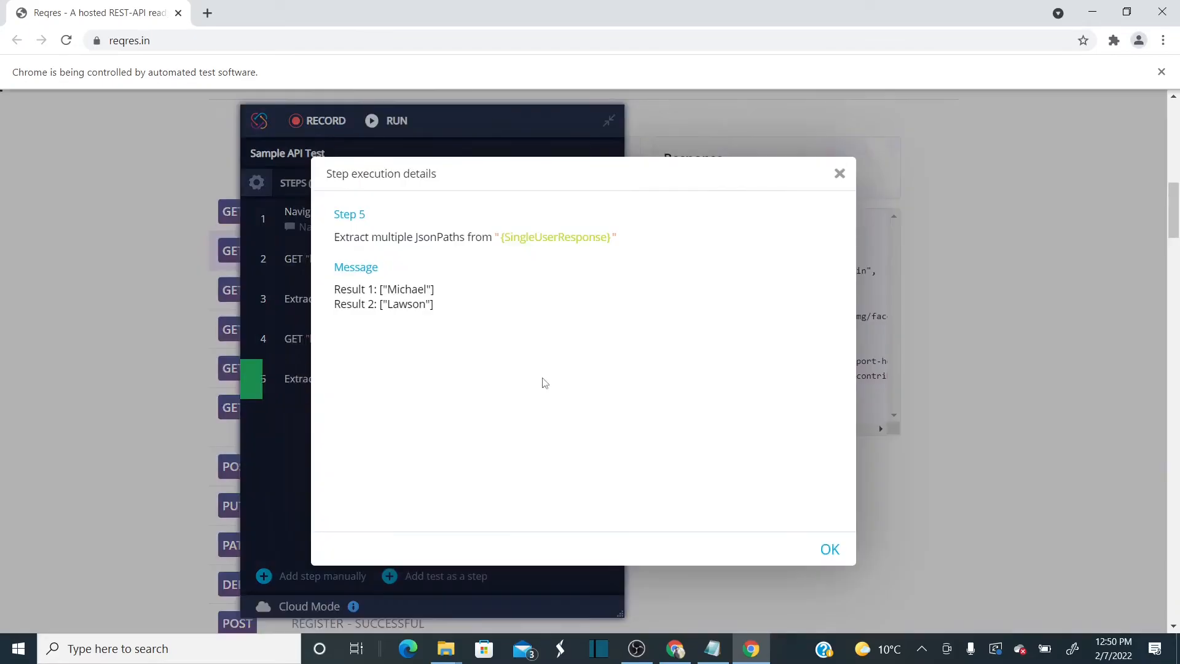
double_click(397, 290)
double_click(412, 305)
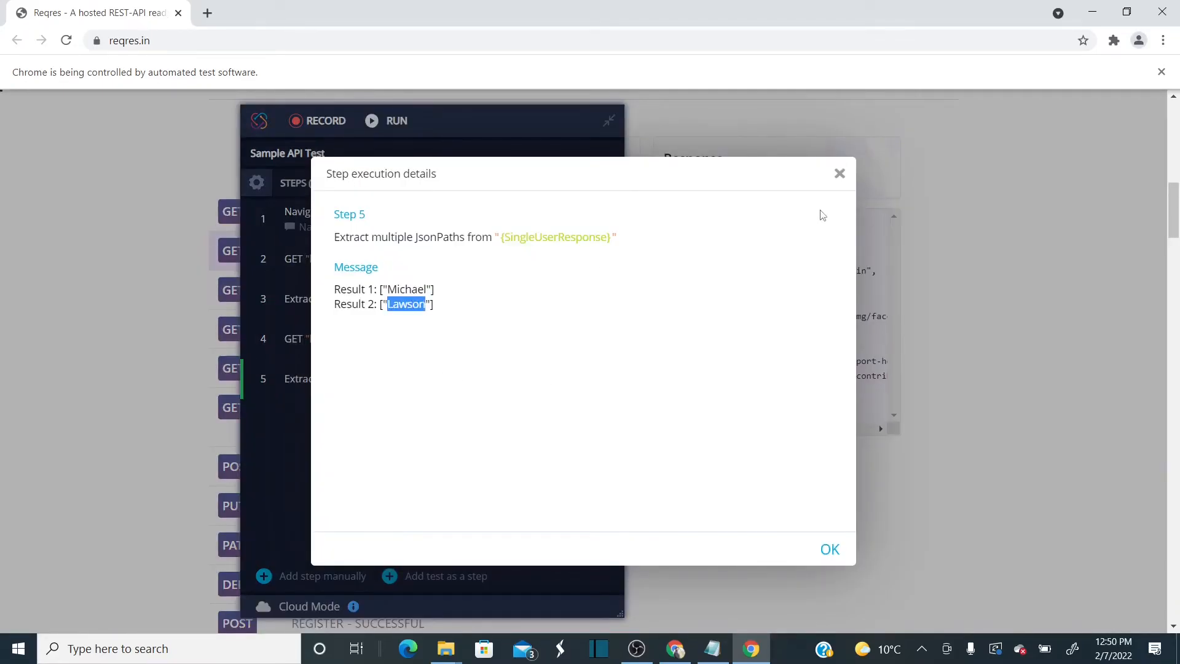
left_click(839, 174)
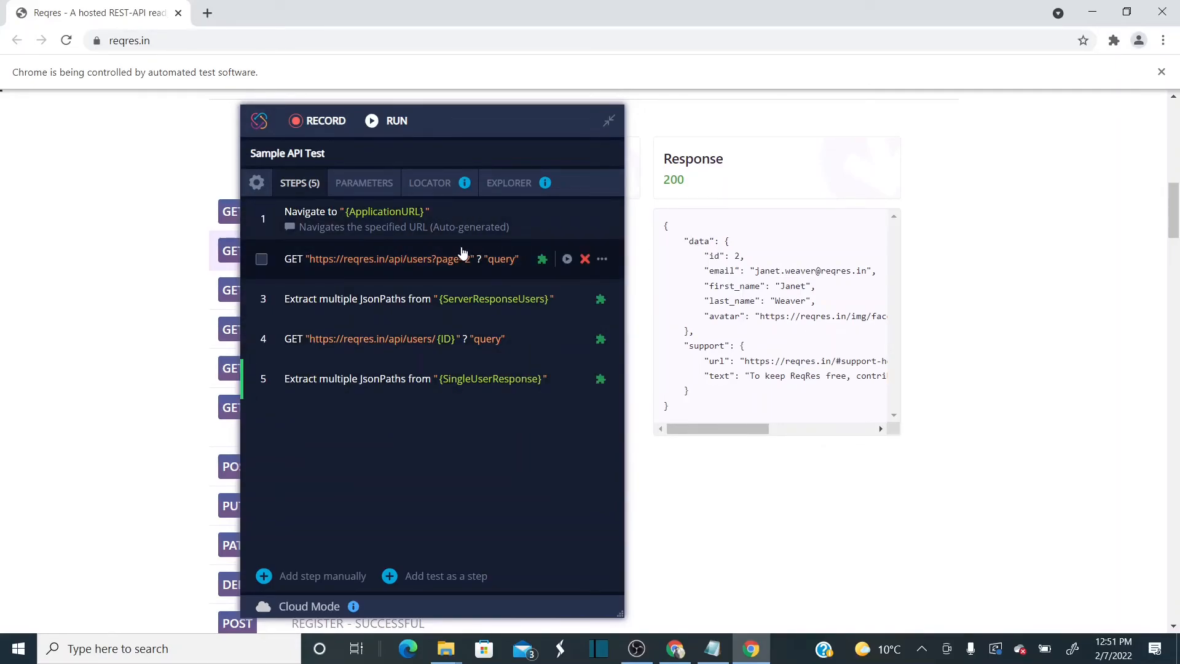
Review the HTTP GET Request settings of step 2 and return to the step list.
left_click(424, 262)
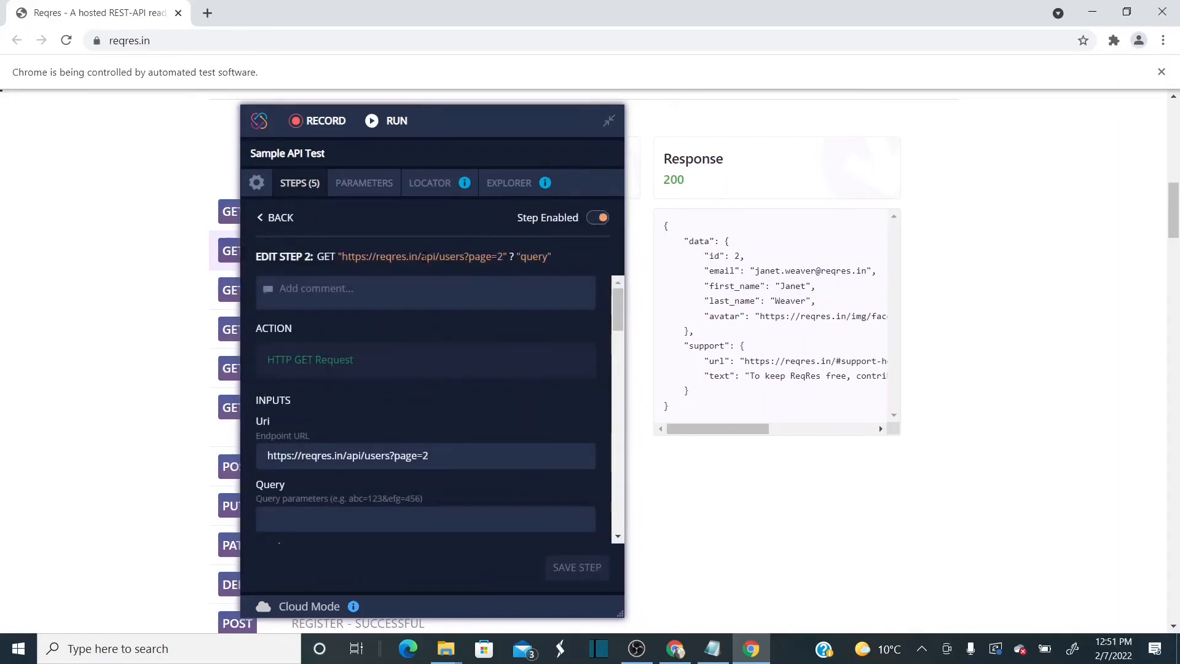
left_click(268, 223)
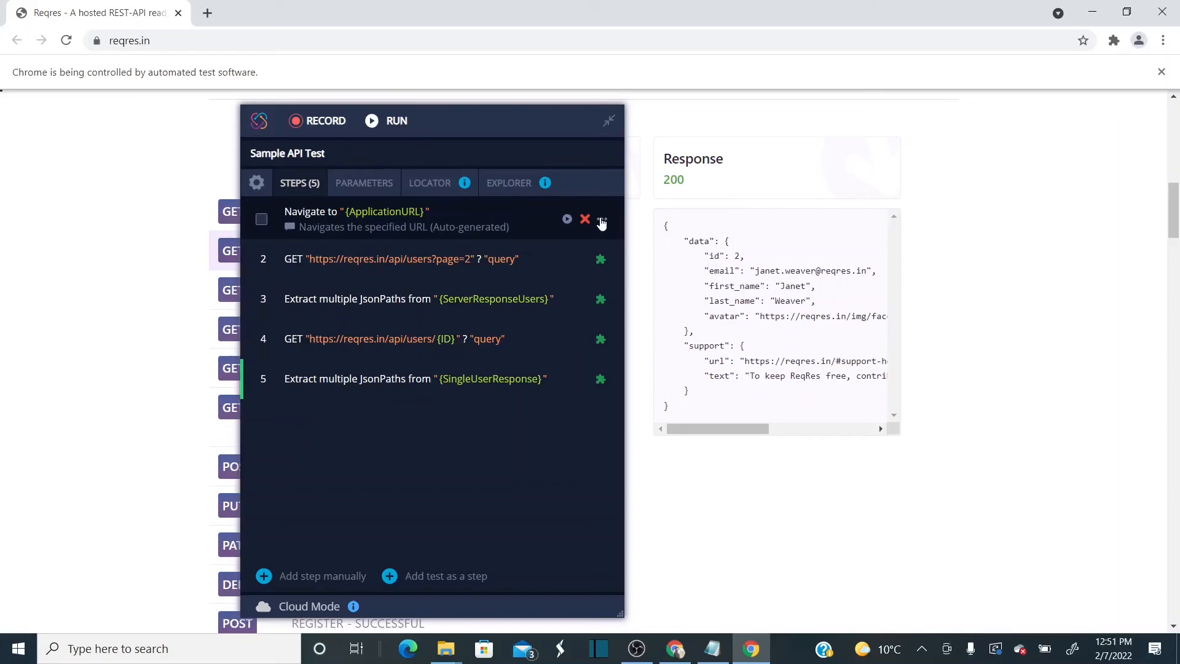
Run the test from step 1, the ApplicationURL navigation, through all steps and check each step's execution result.
left_click(601, 221)
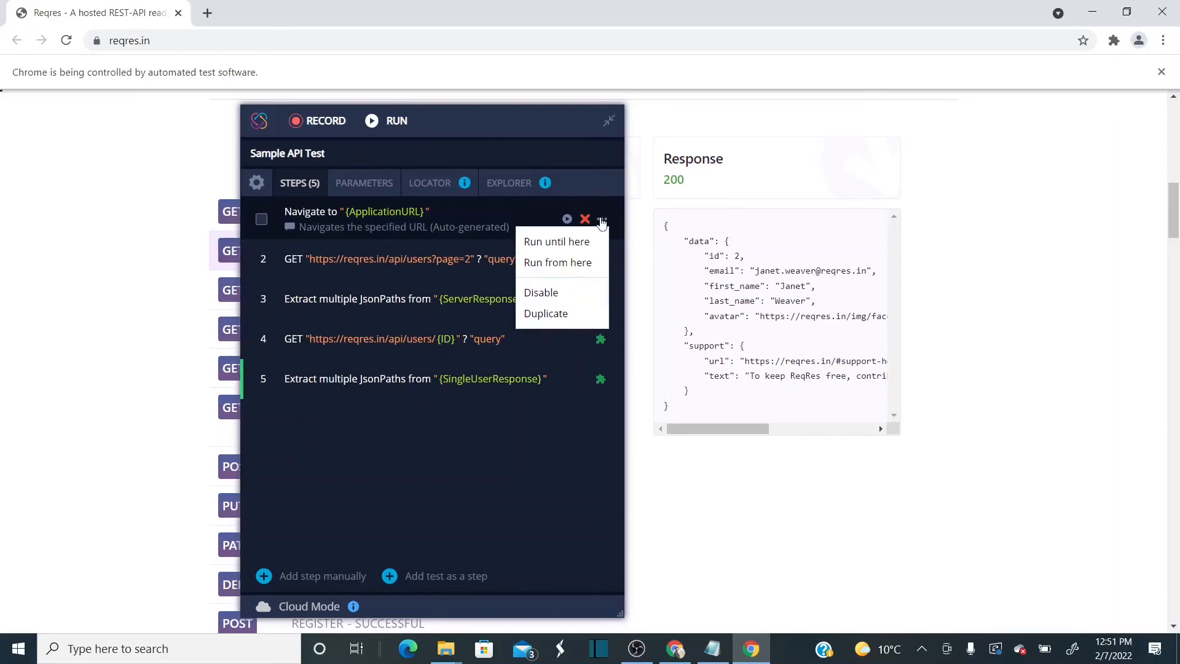
left_click(583, 264)
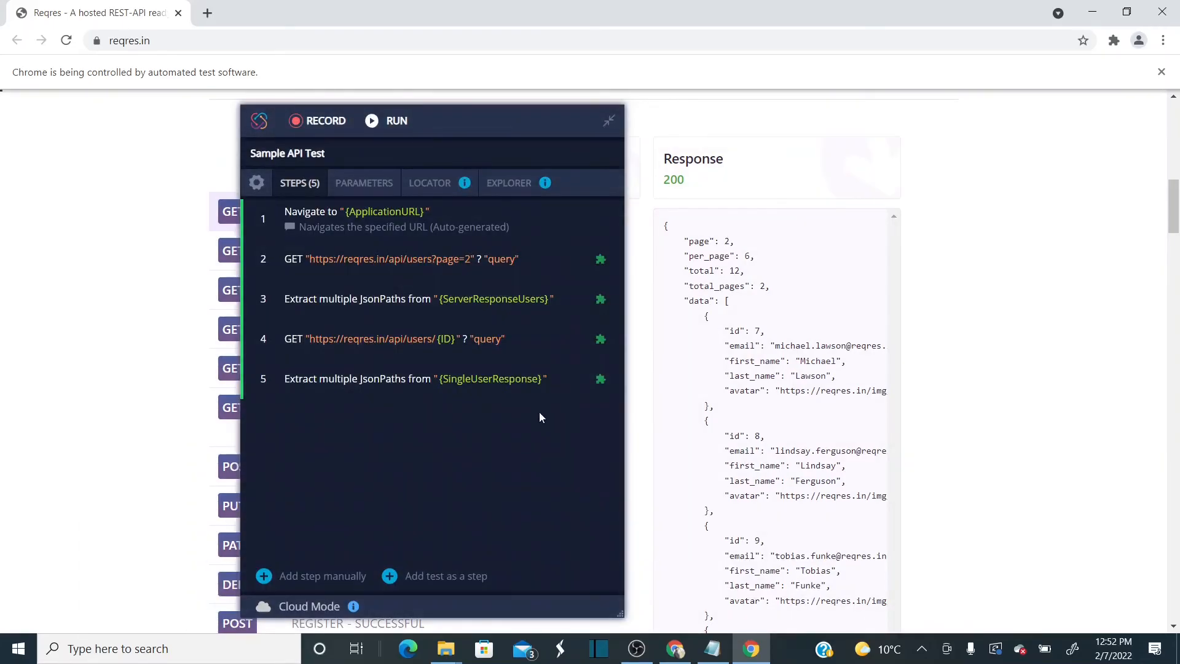
mouse_move(243, 260)
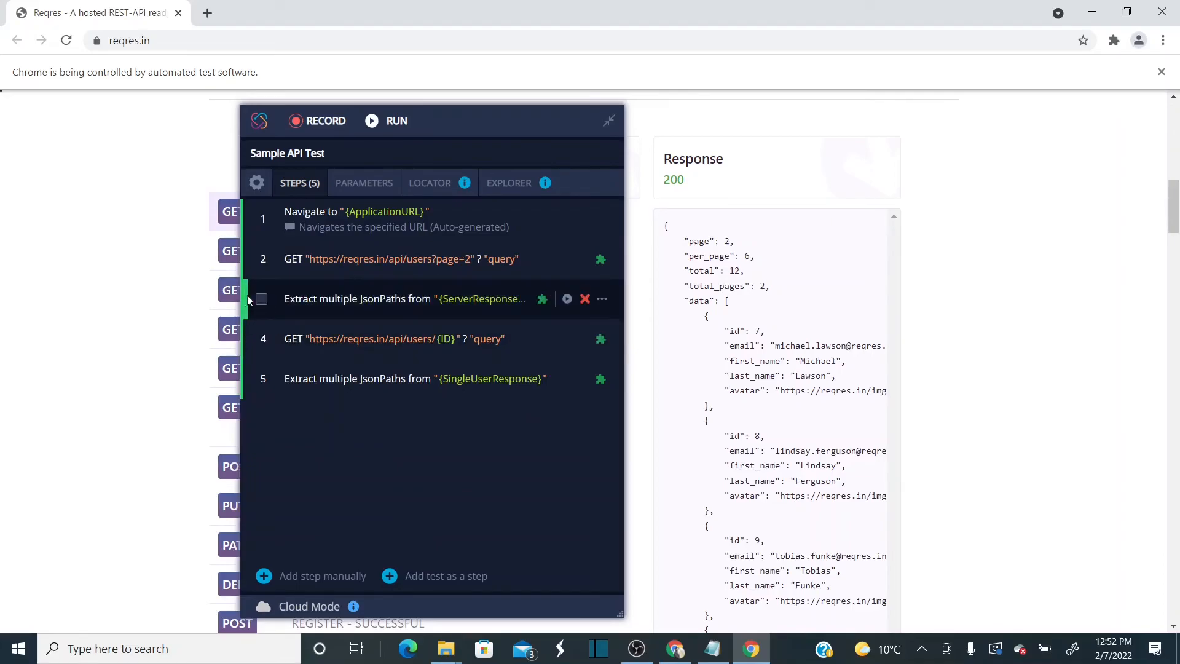
mouse_move(248, 338)
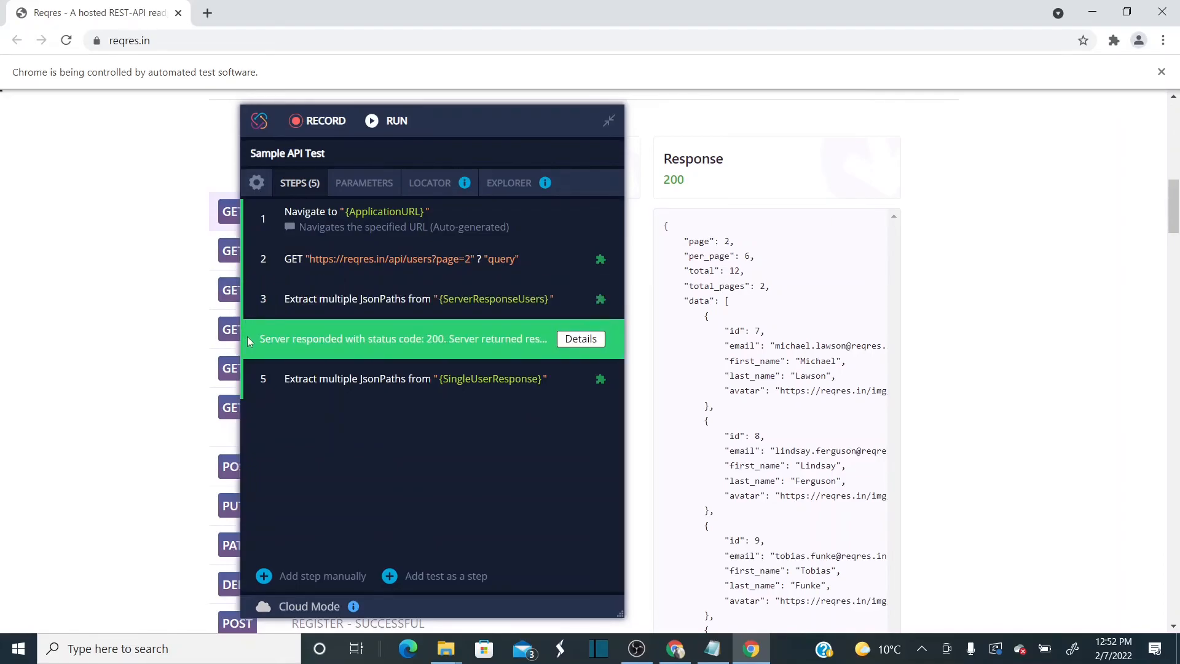
mouse_move(248, 385)
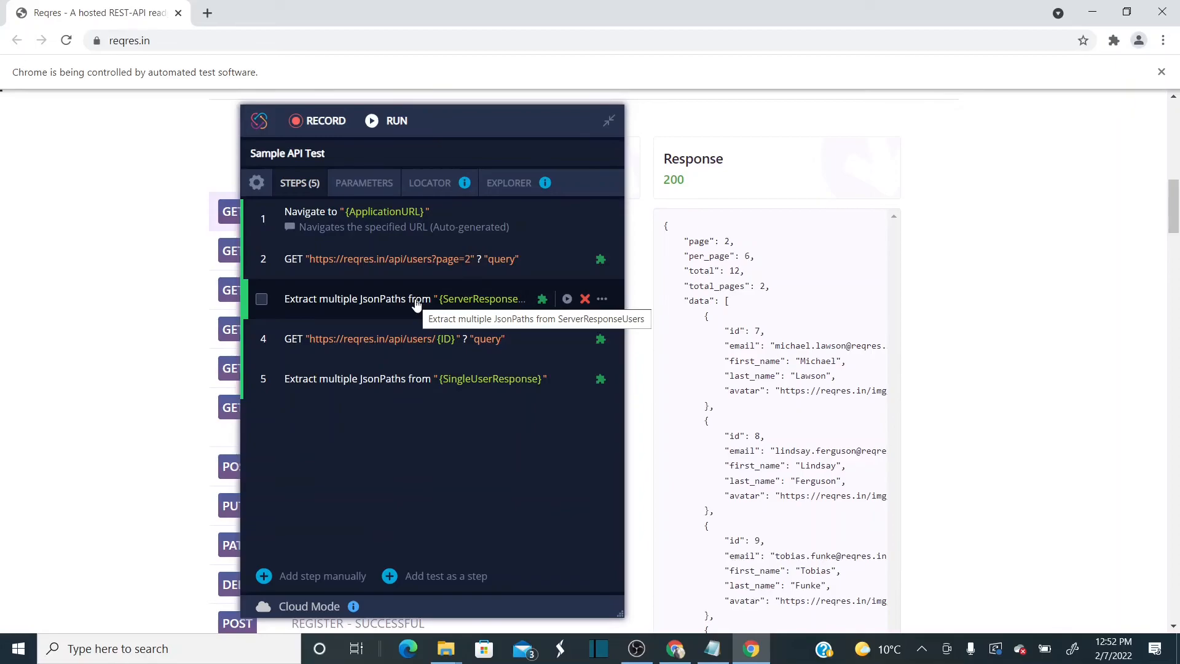
left_click_drag(507, 126, 665, 109)
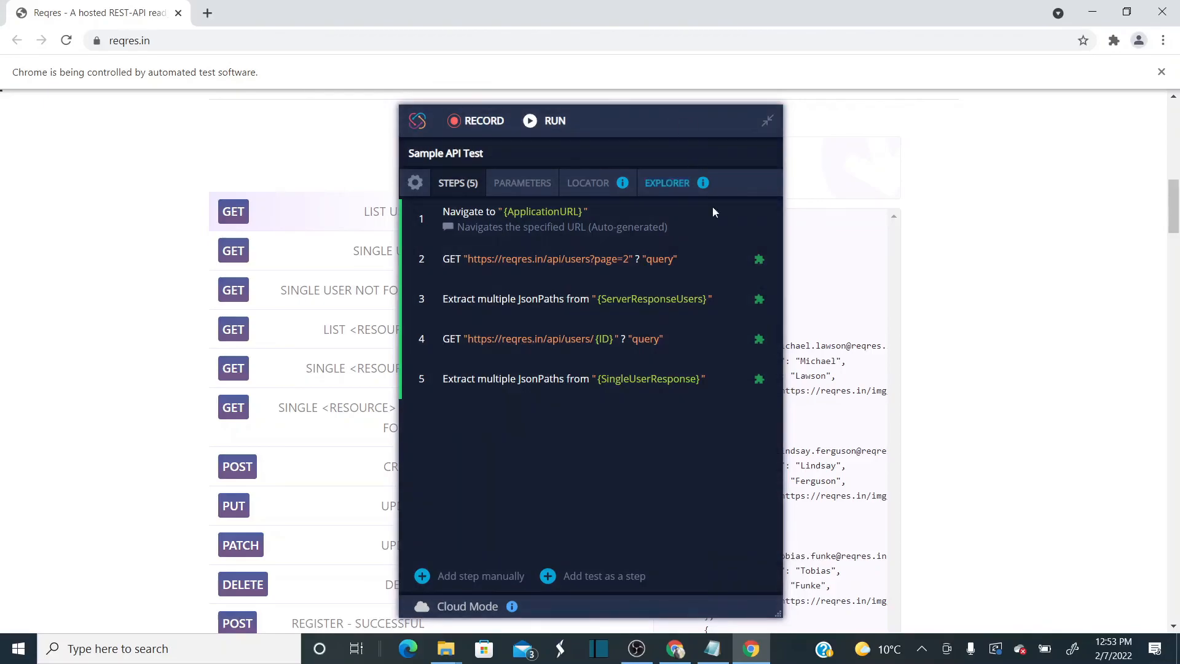
left_click(636, 648)
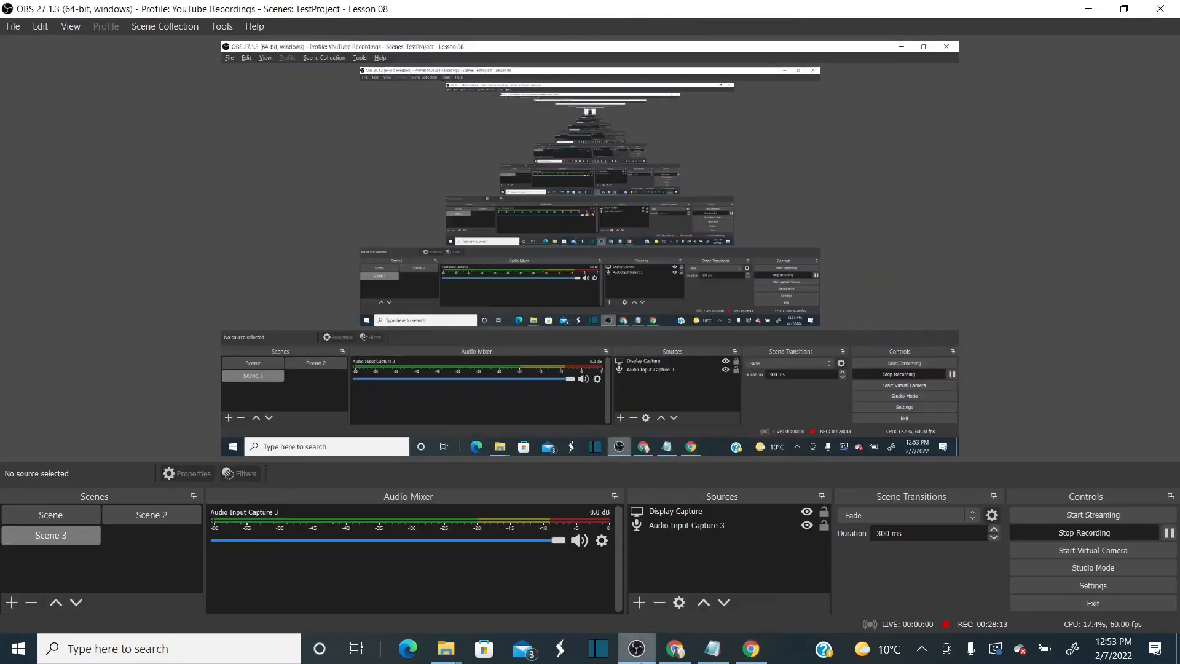